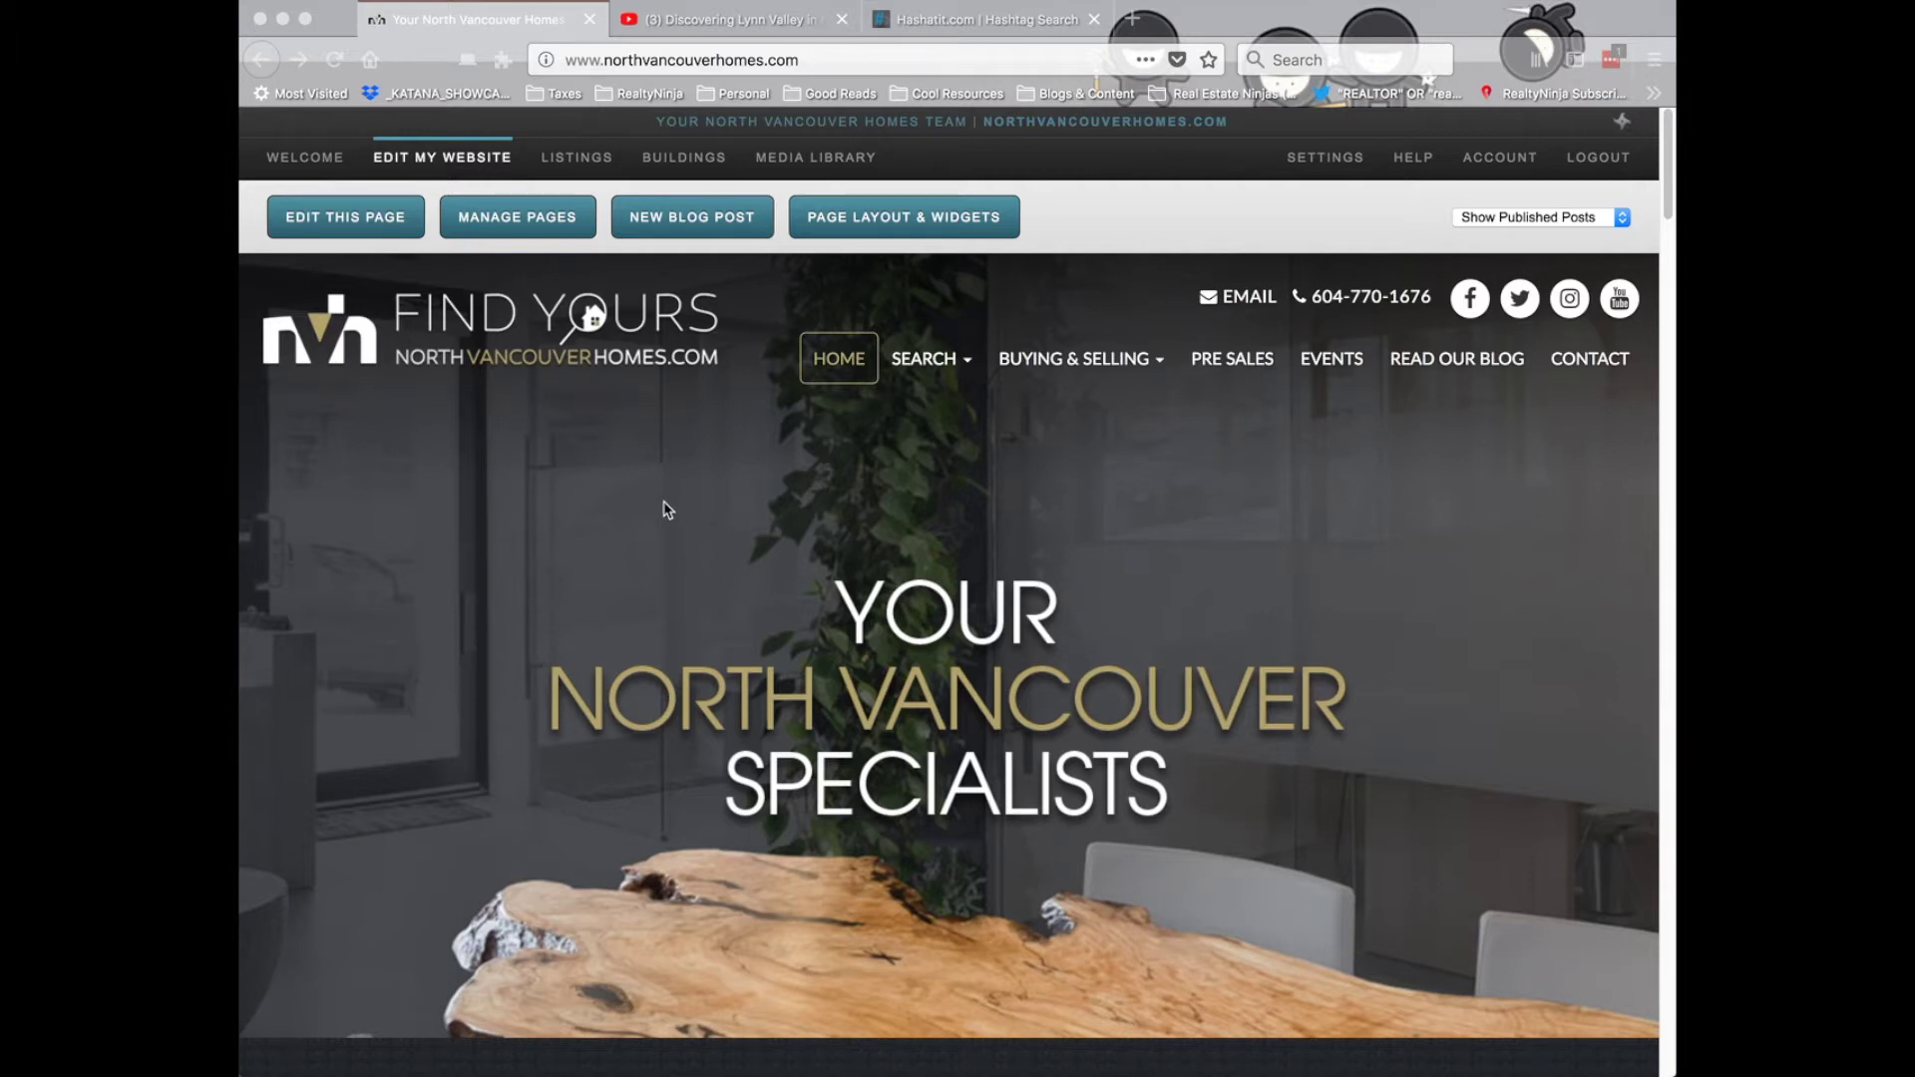
- Create a new website page of type Normal named "Lynn Valley Community Information"
click(511, 227)
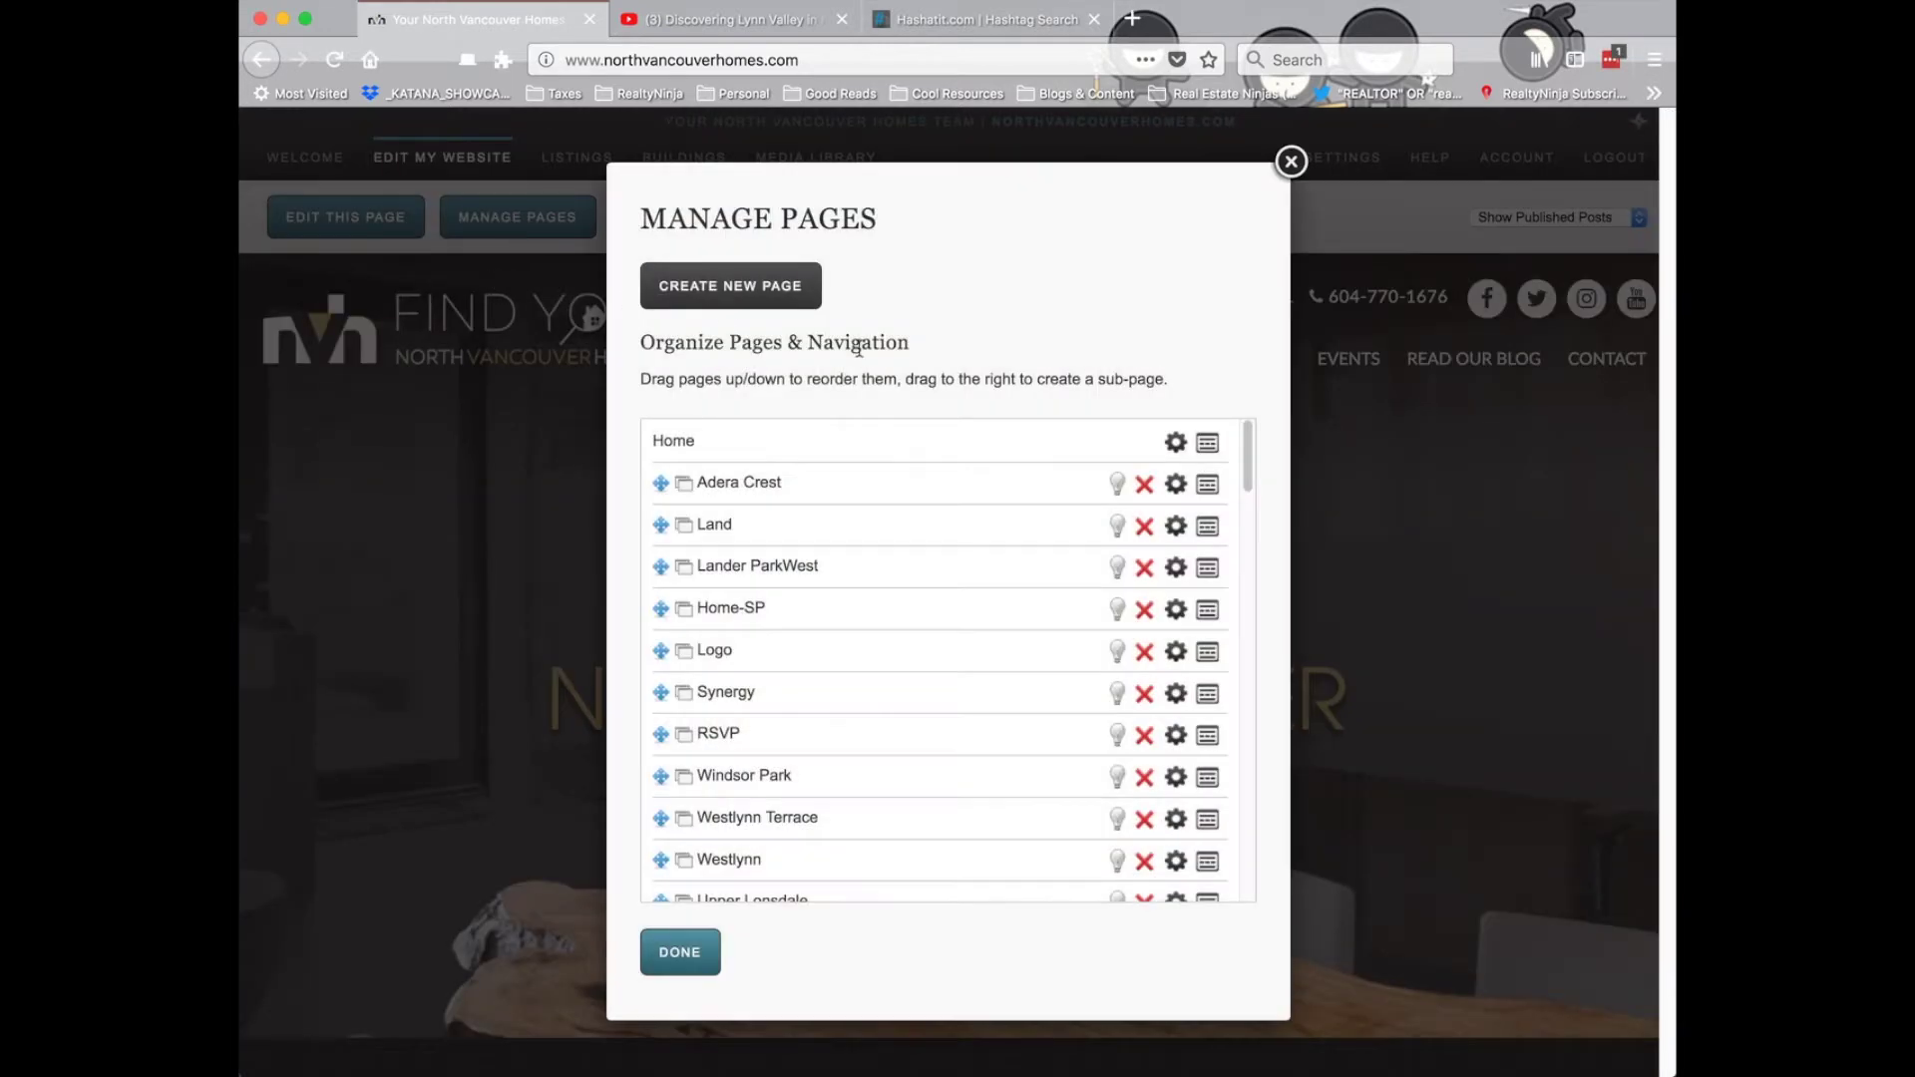
click(743, 299)
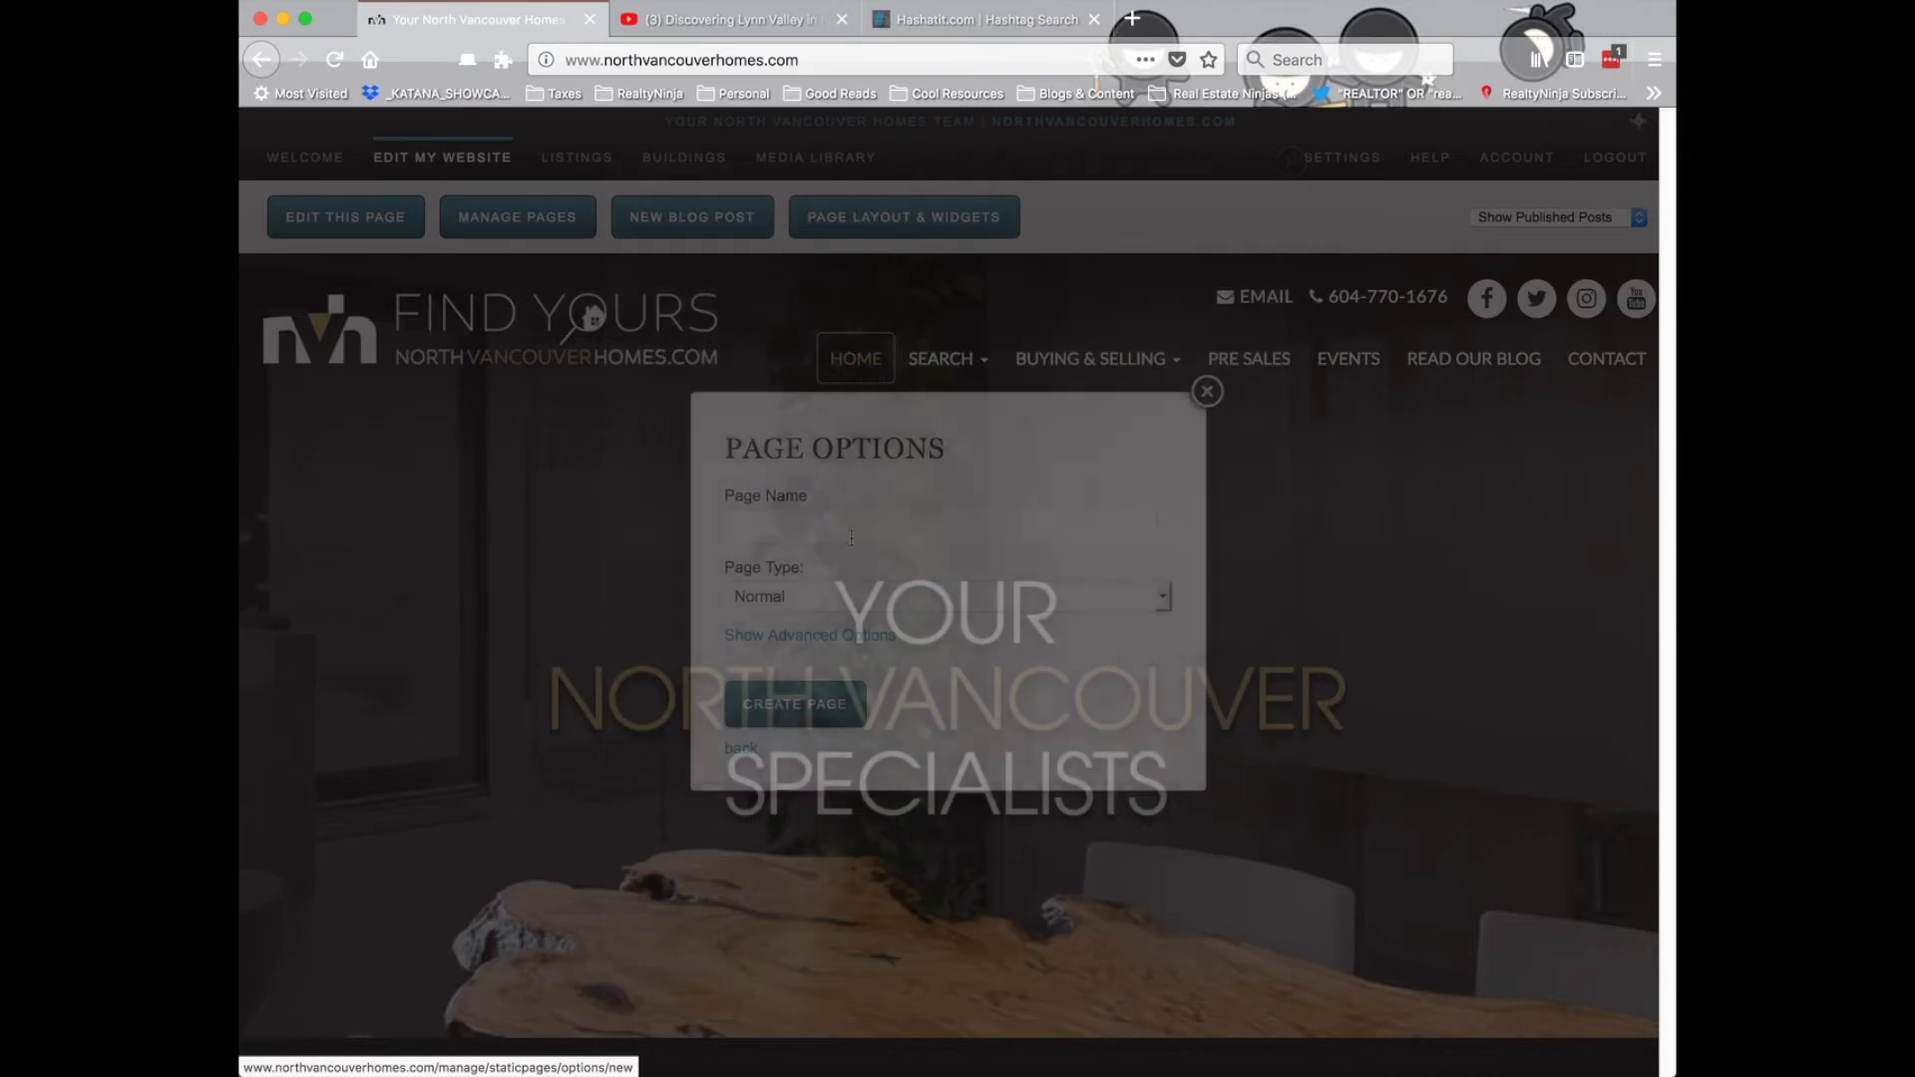
text(Lynn)
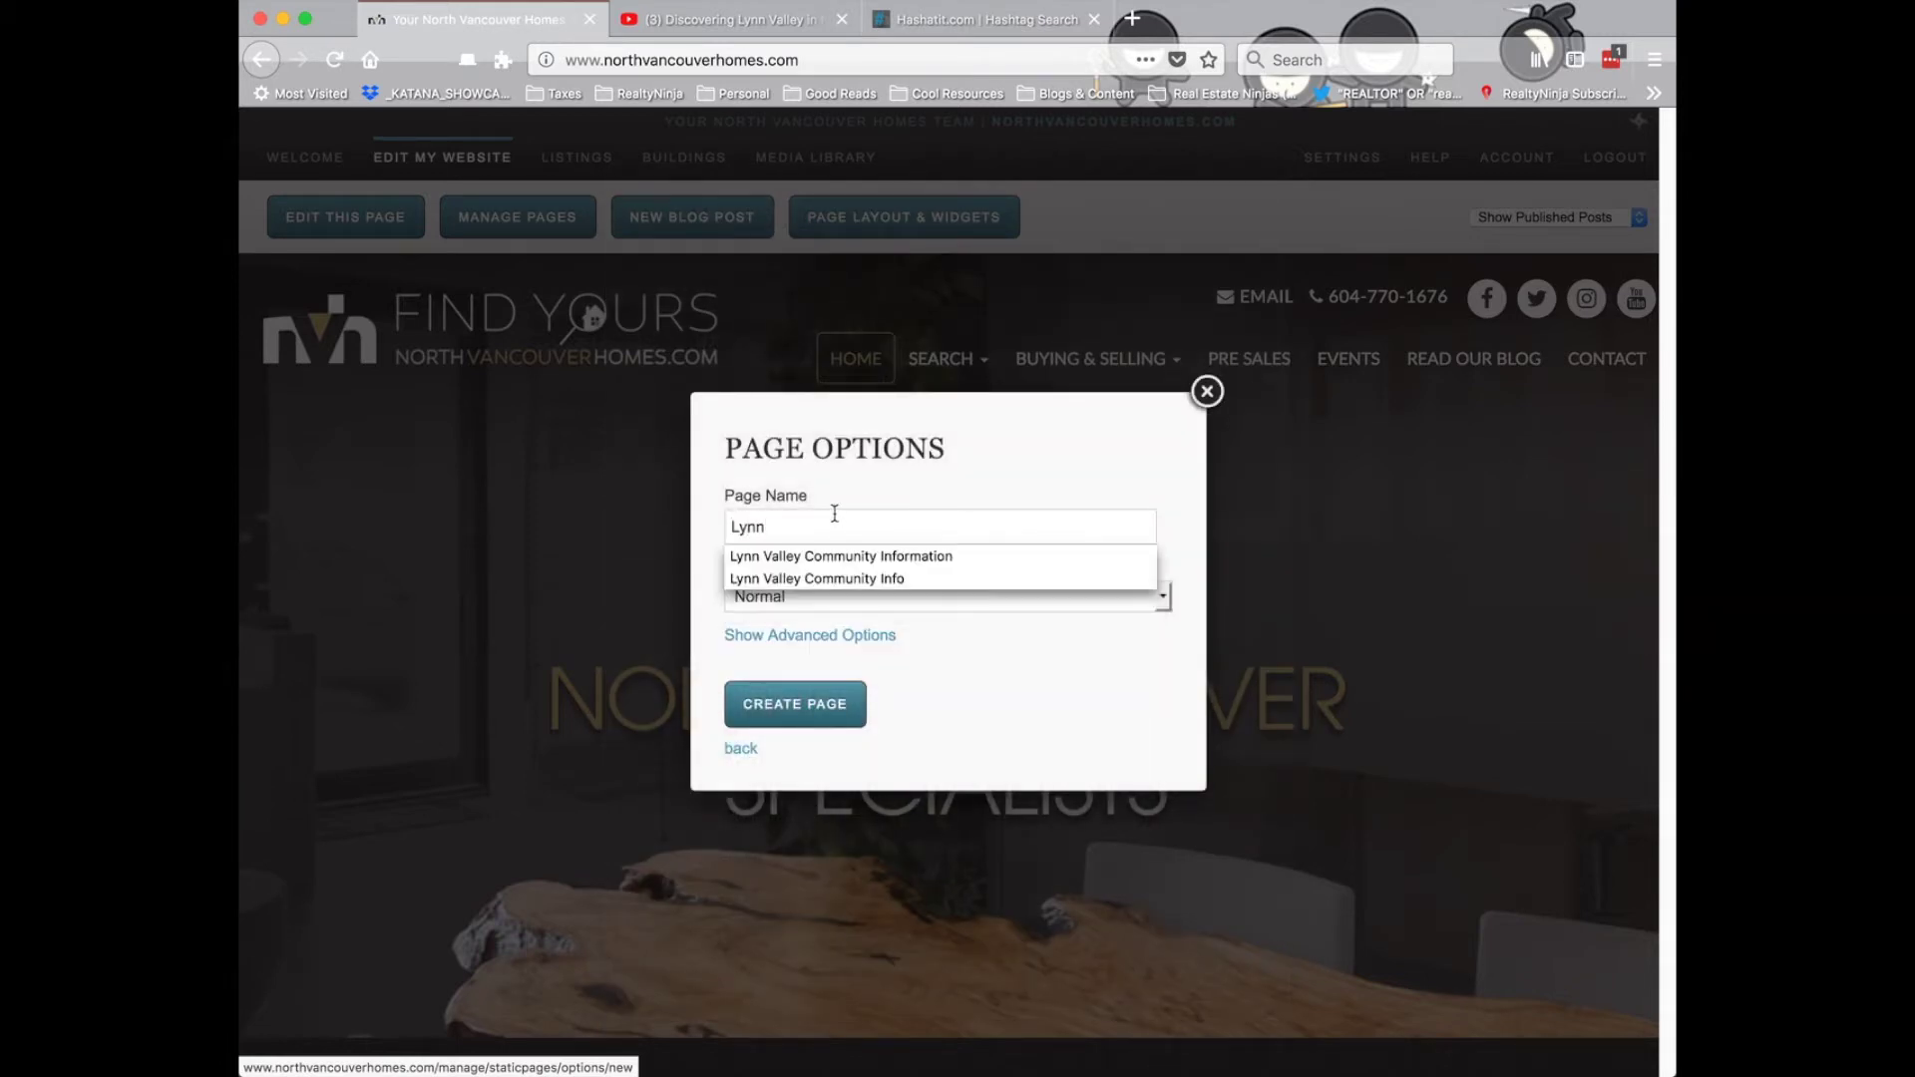
click(875, 558)
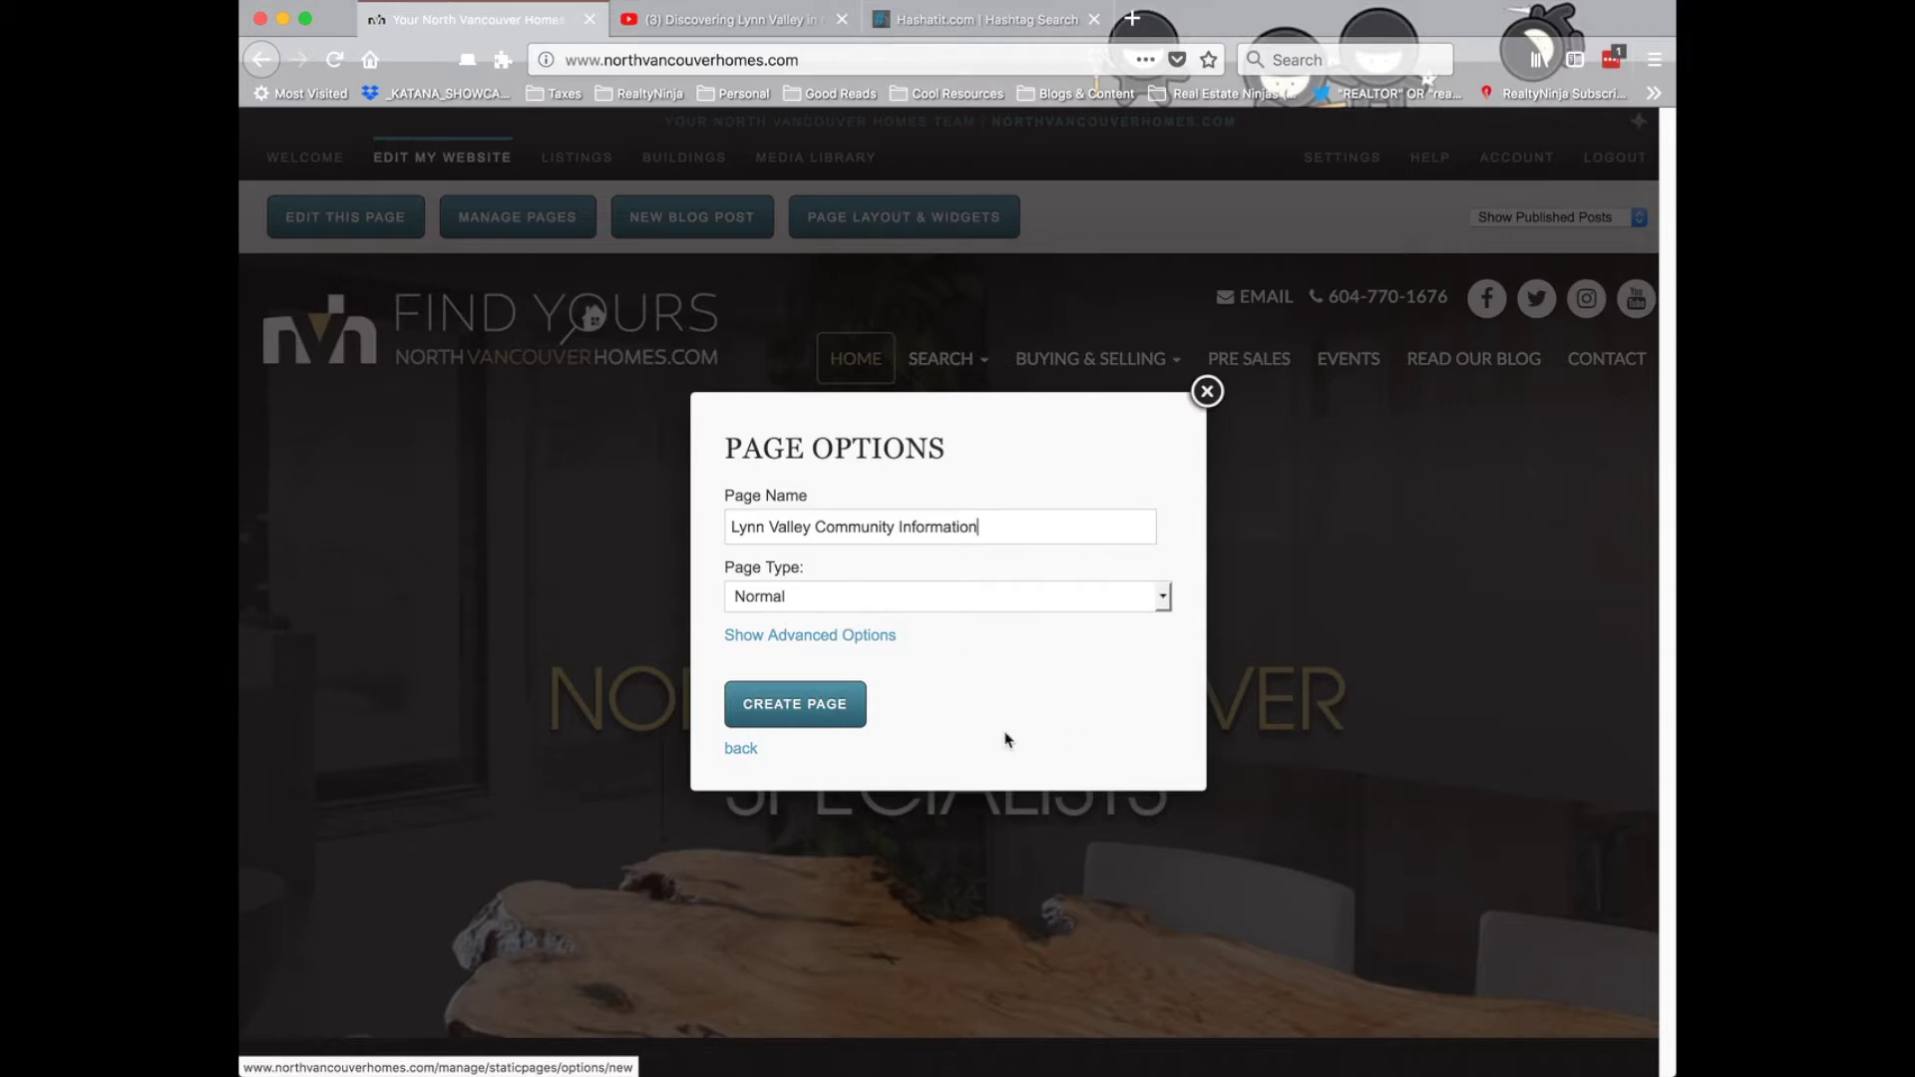
click(819, 709)
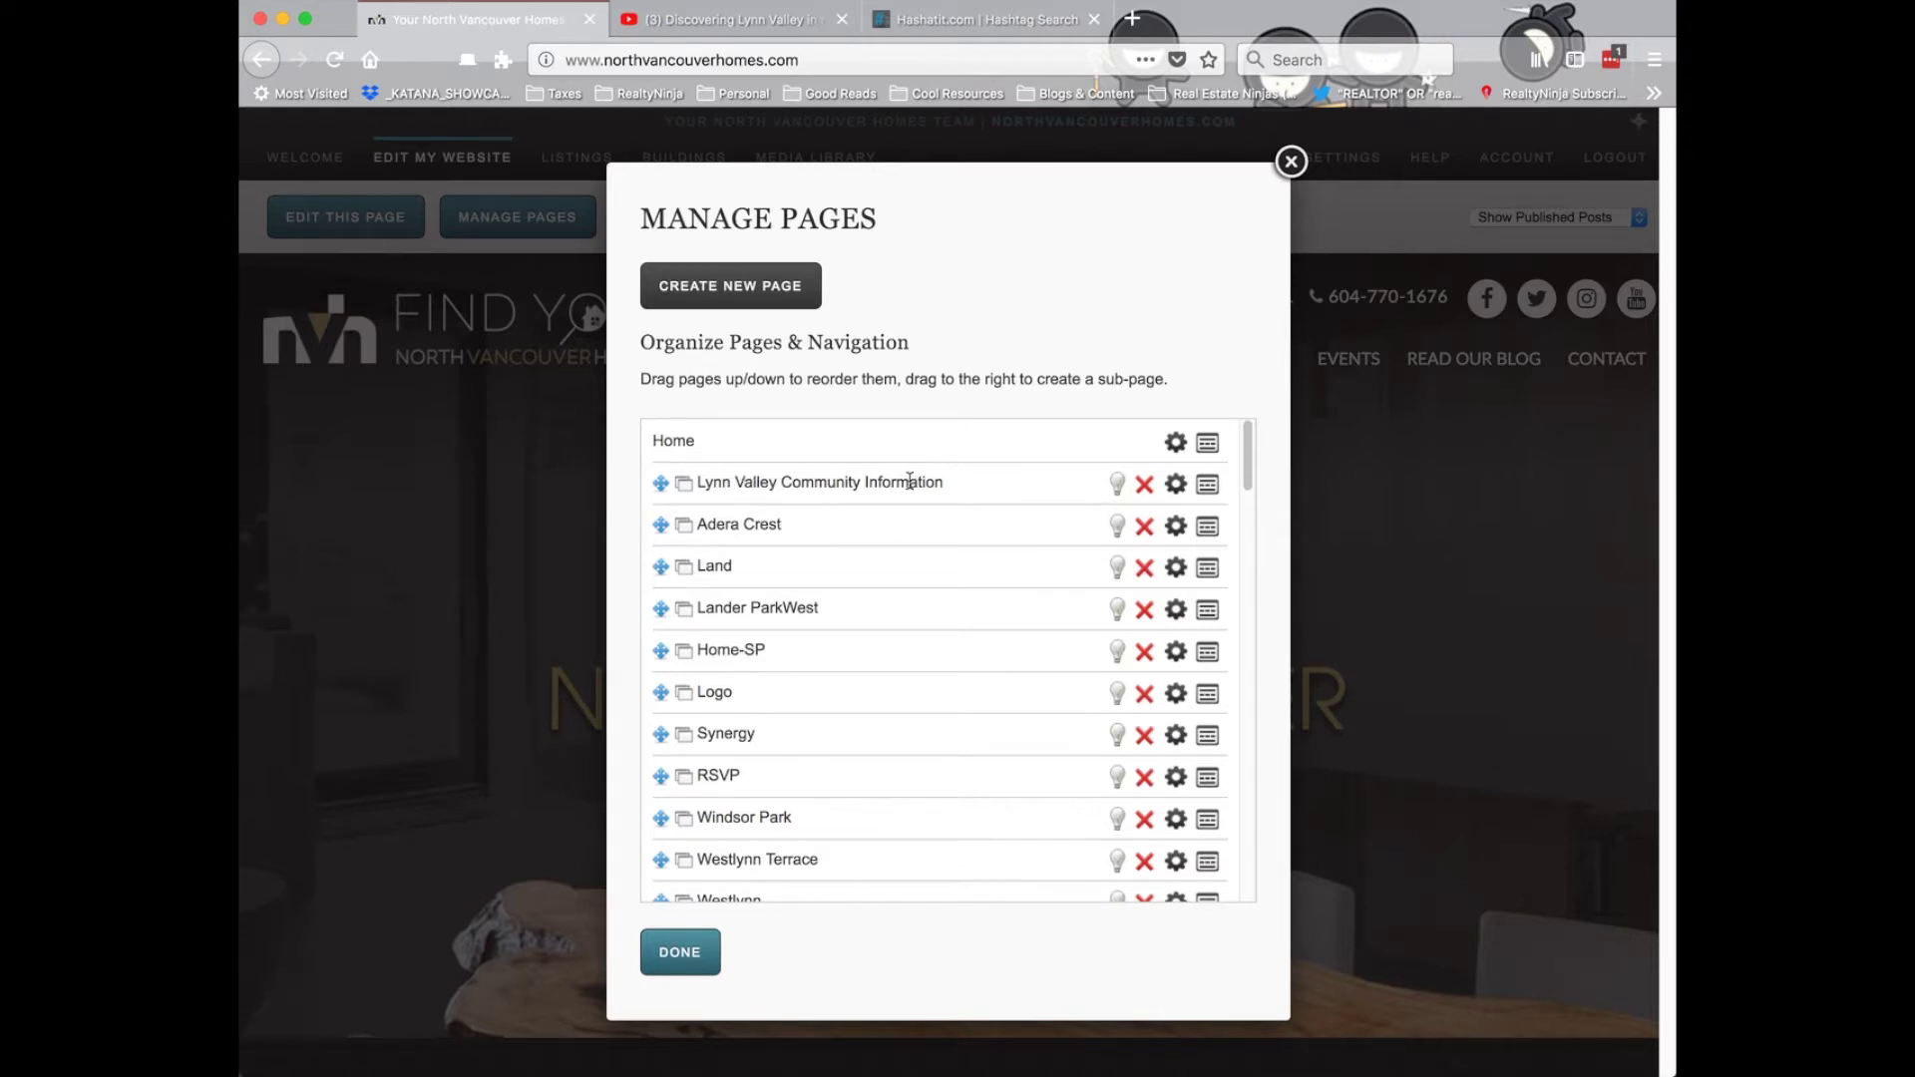
- Open the new Lynn Valley Community Information page and look at its title
click(691, 490)
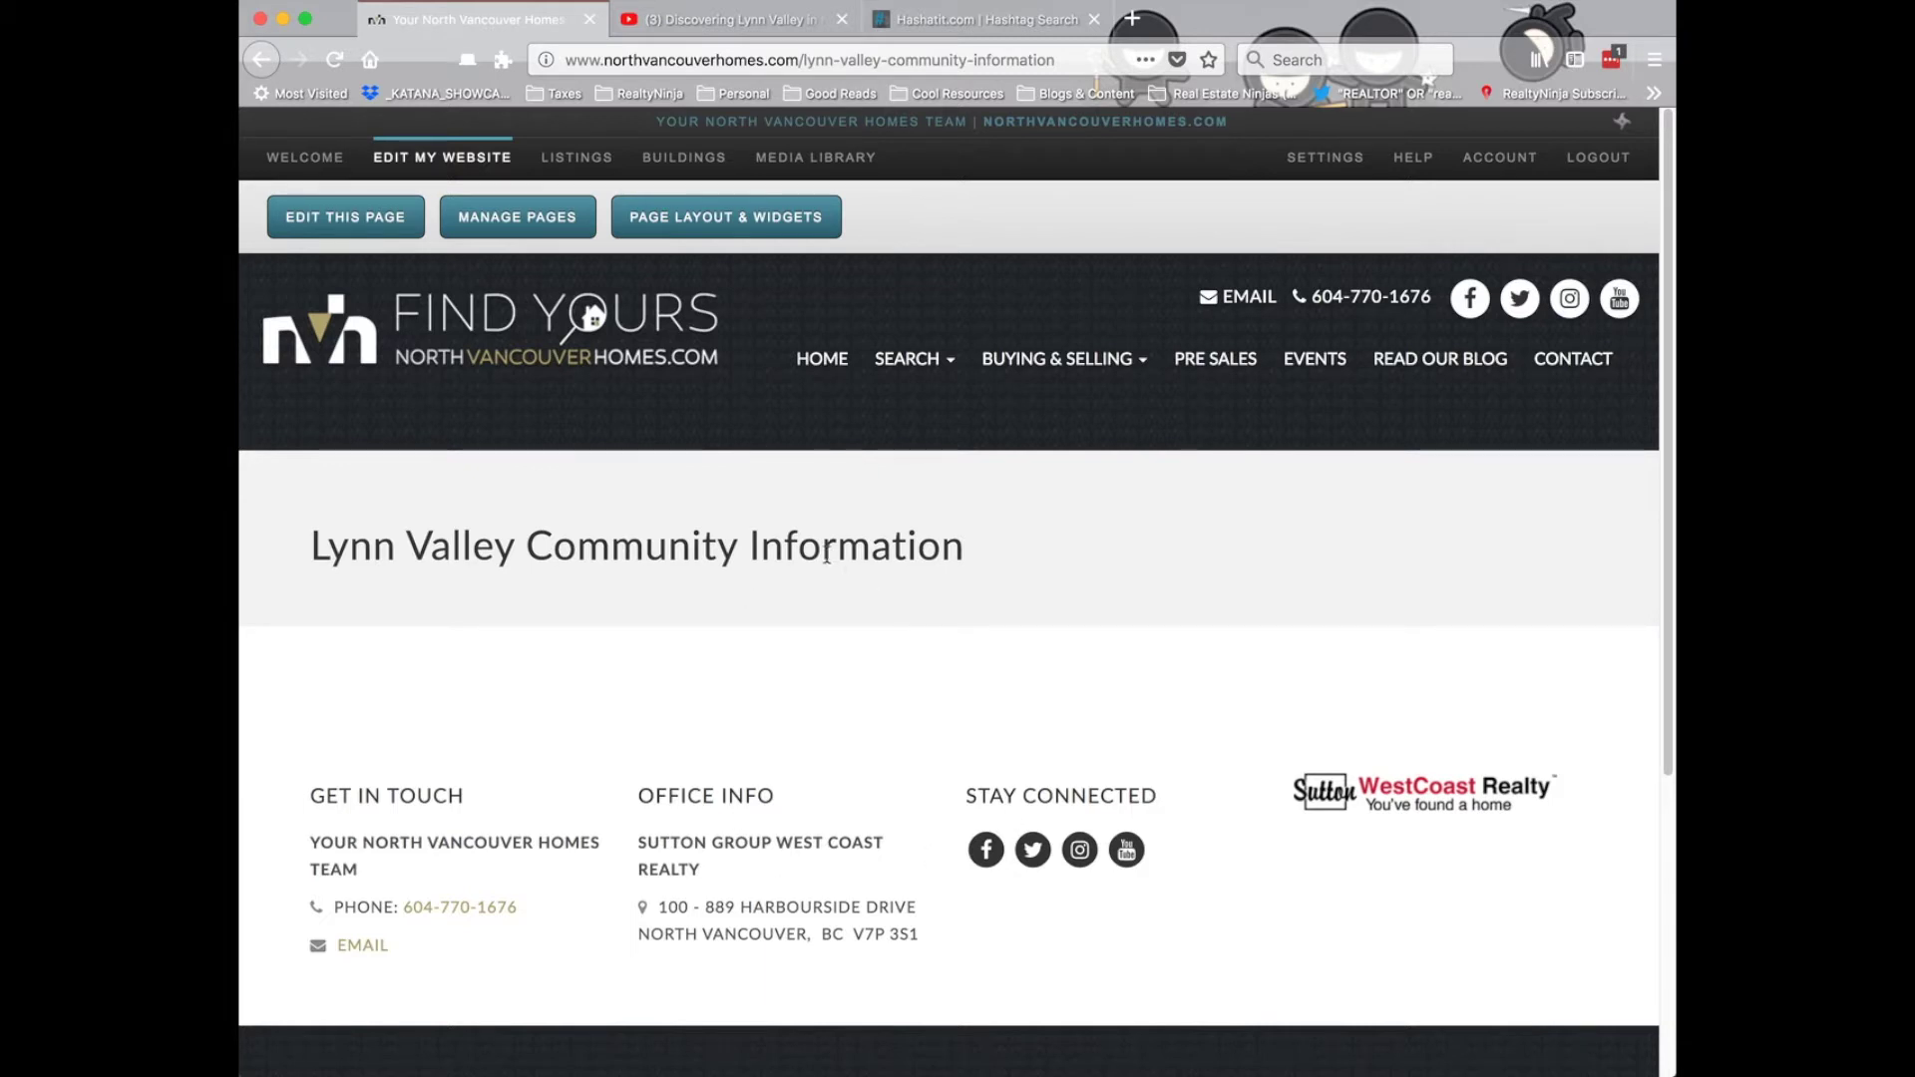
drag(312, 552, 964, 564)
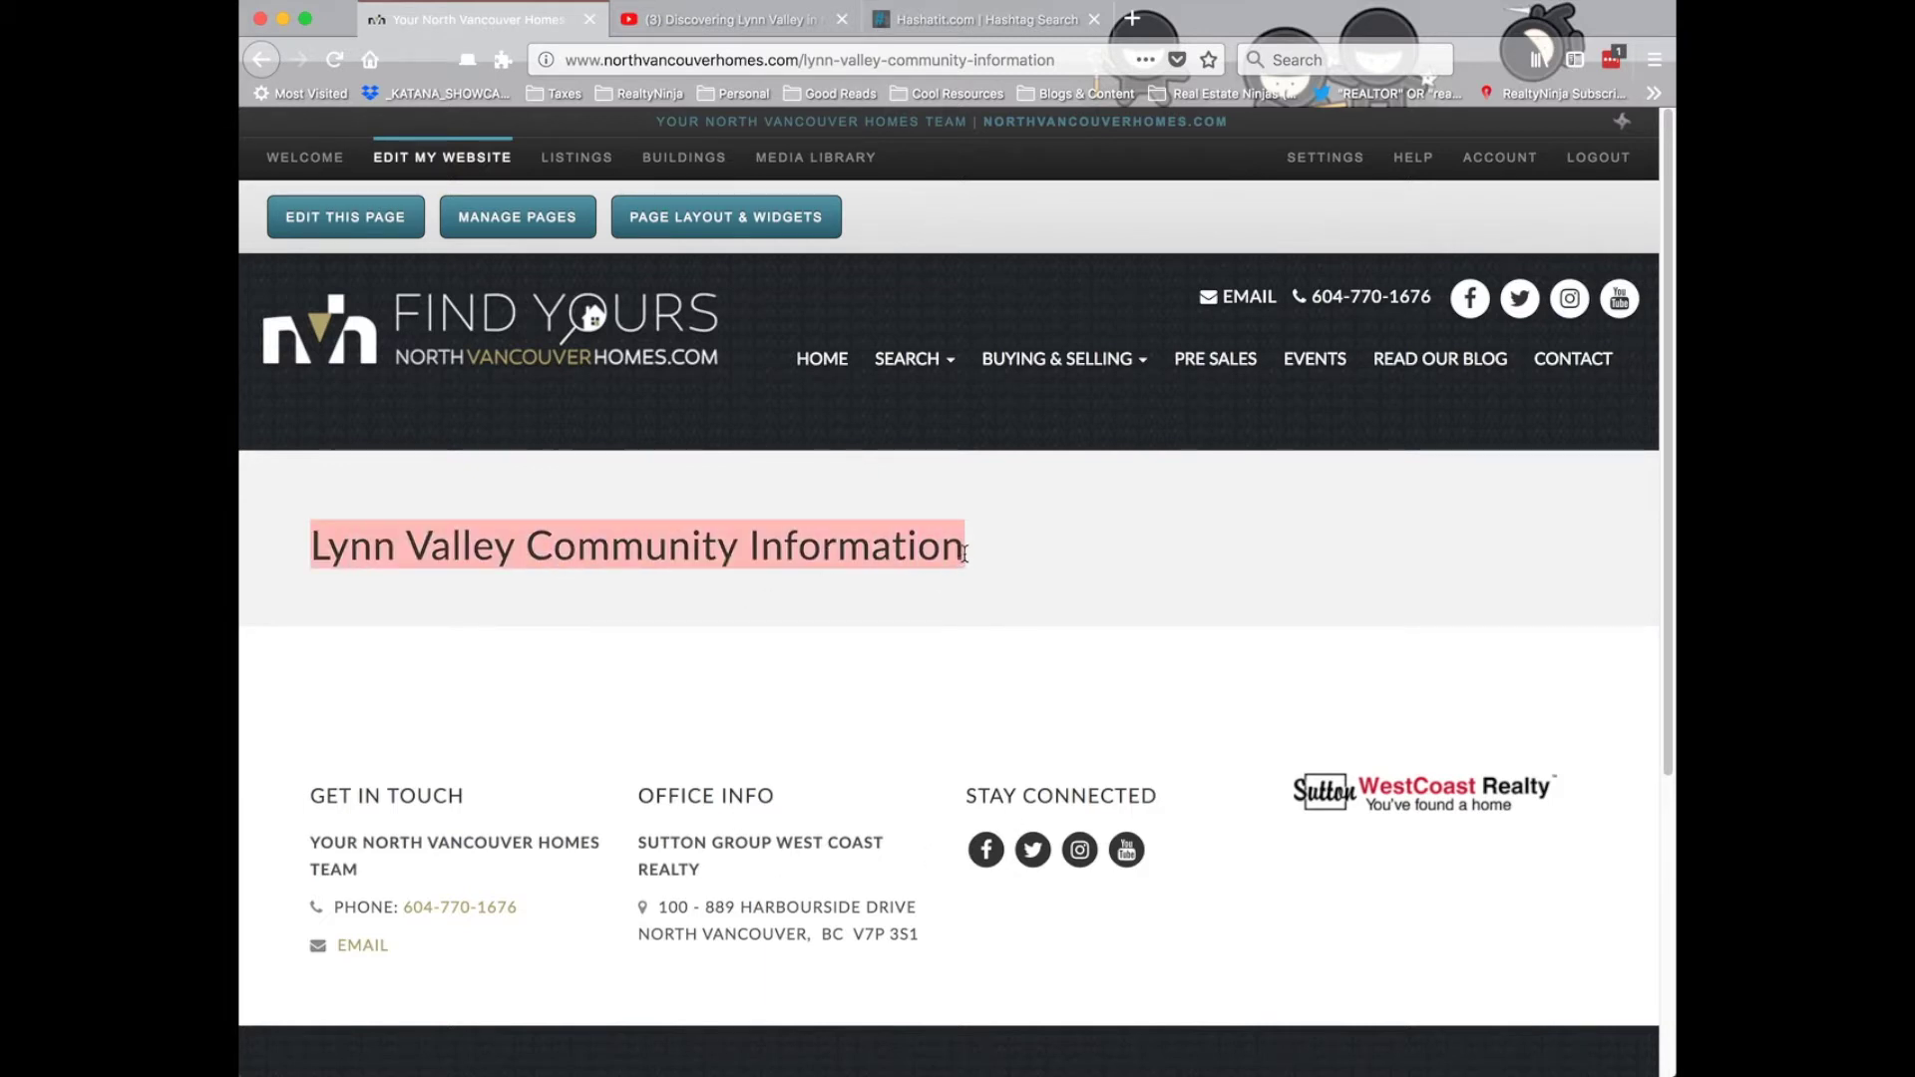
click(963, 554)
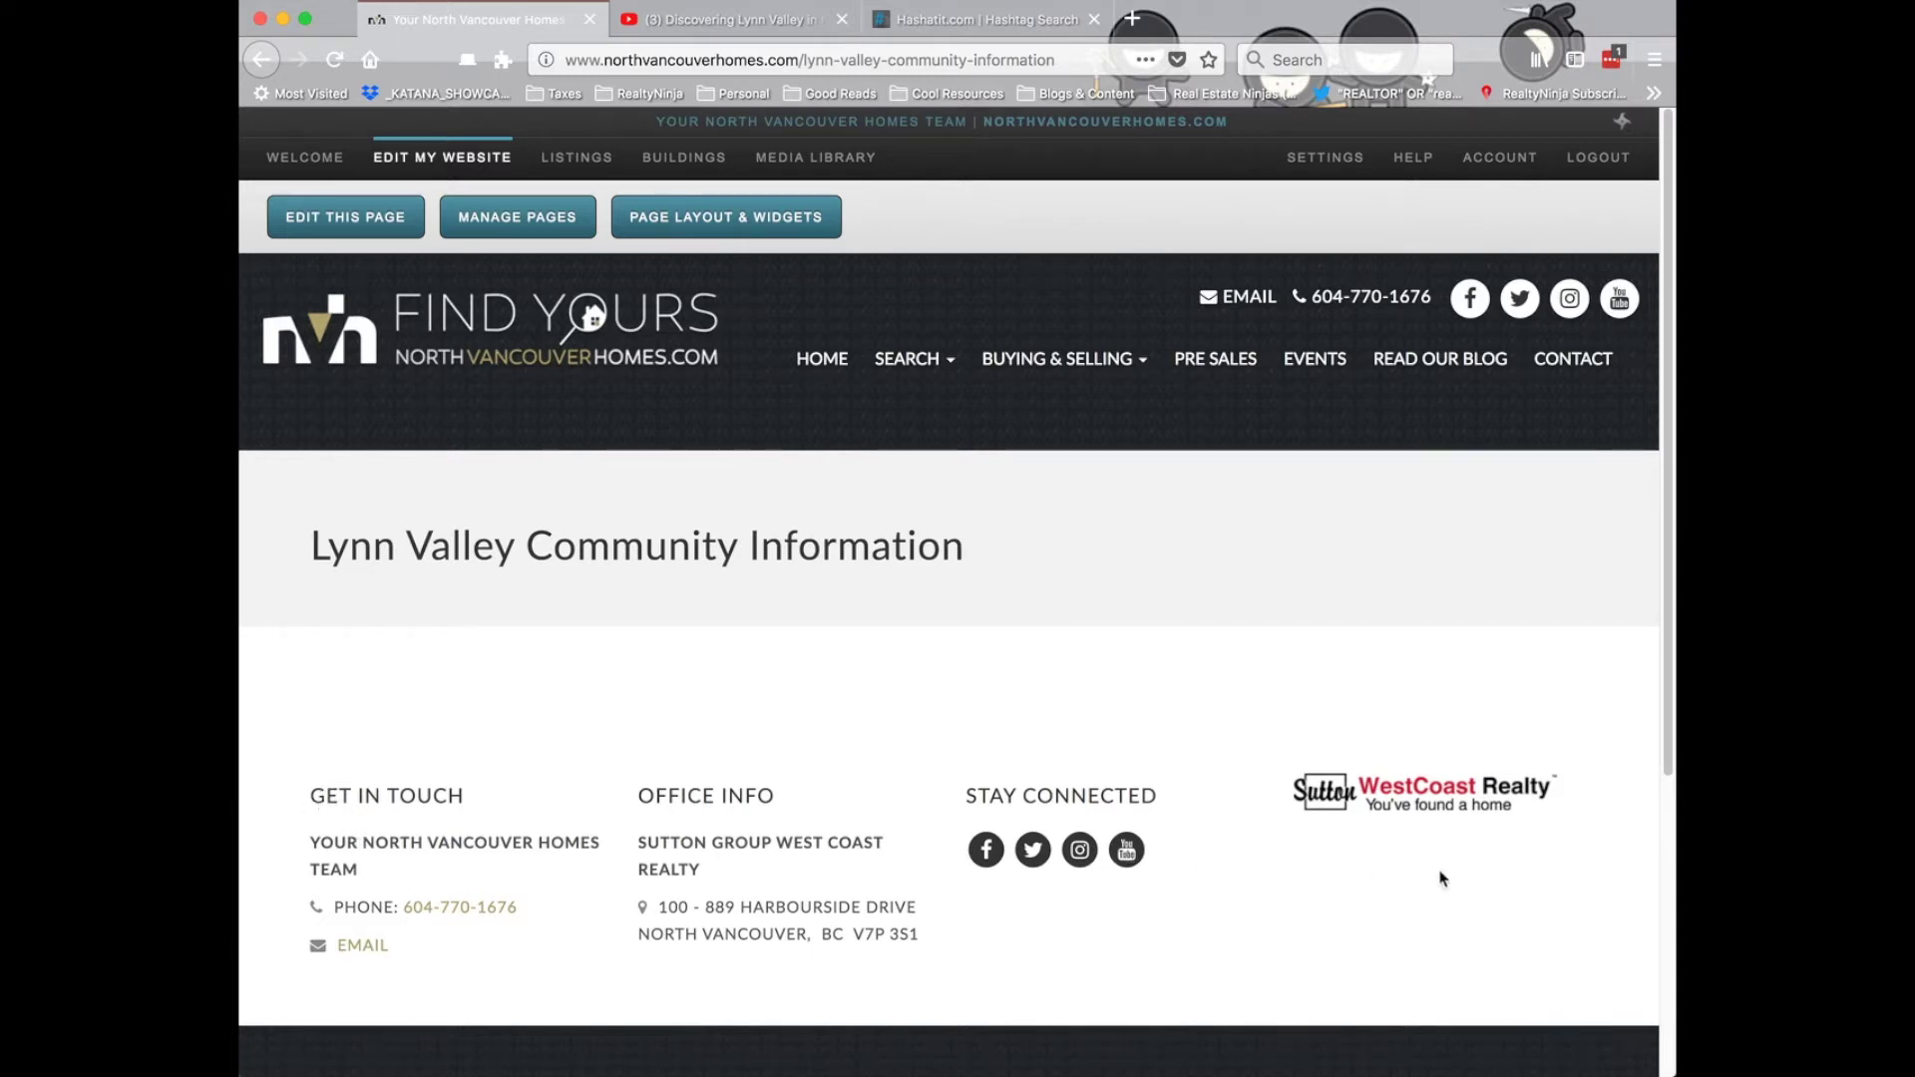
- Remove the second Content: 1 Column widget and the Quick Contact widget from the page's layout
click(725, 238)
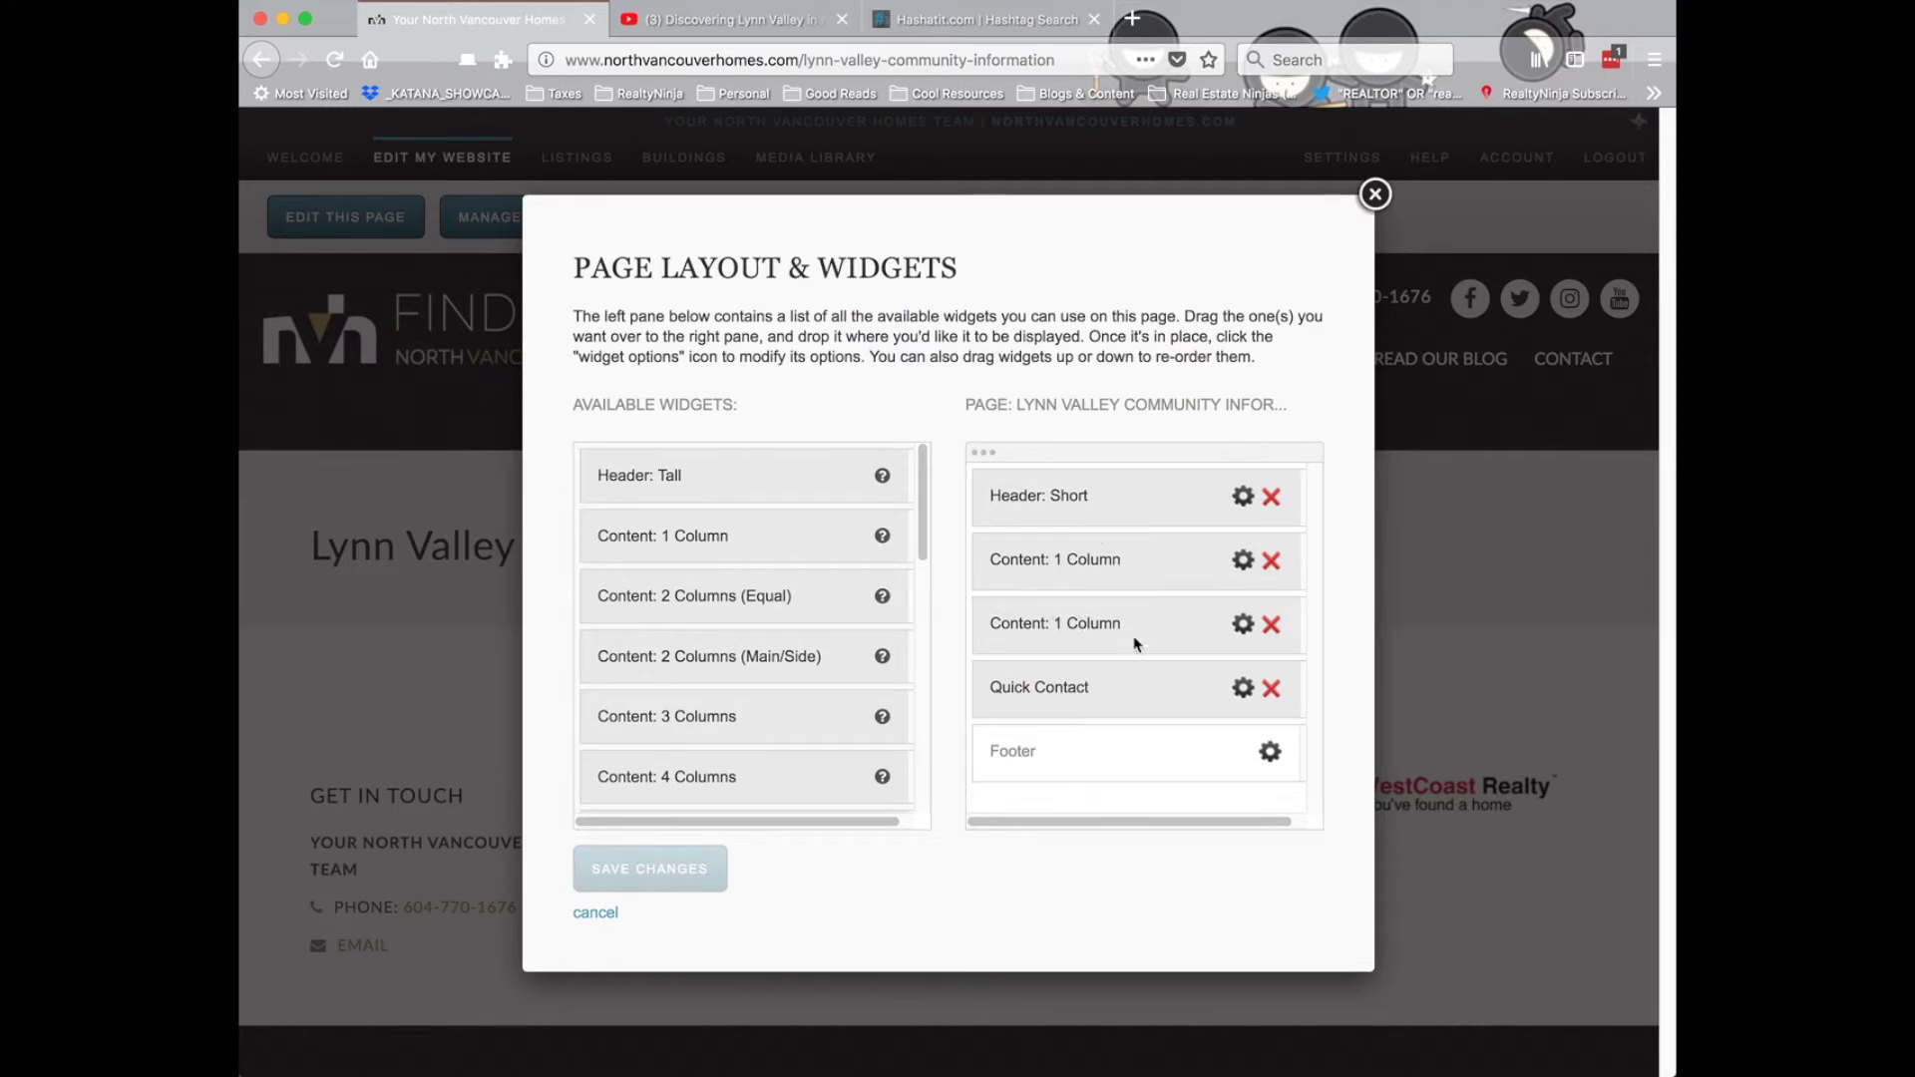
click(1272, 627)
click(1057, 516)
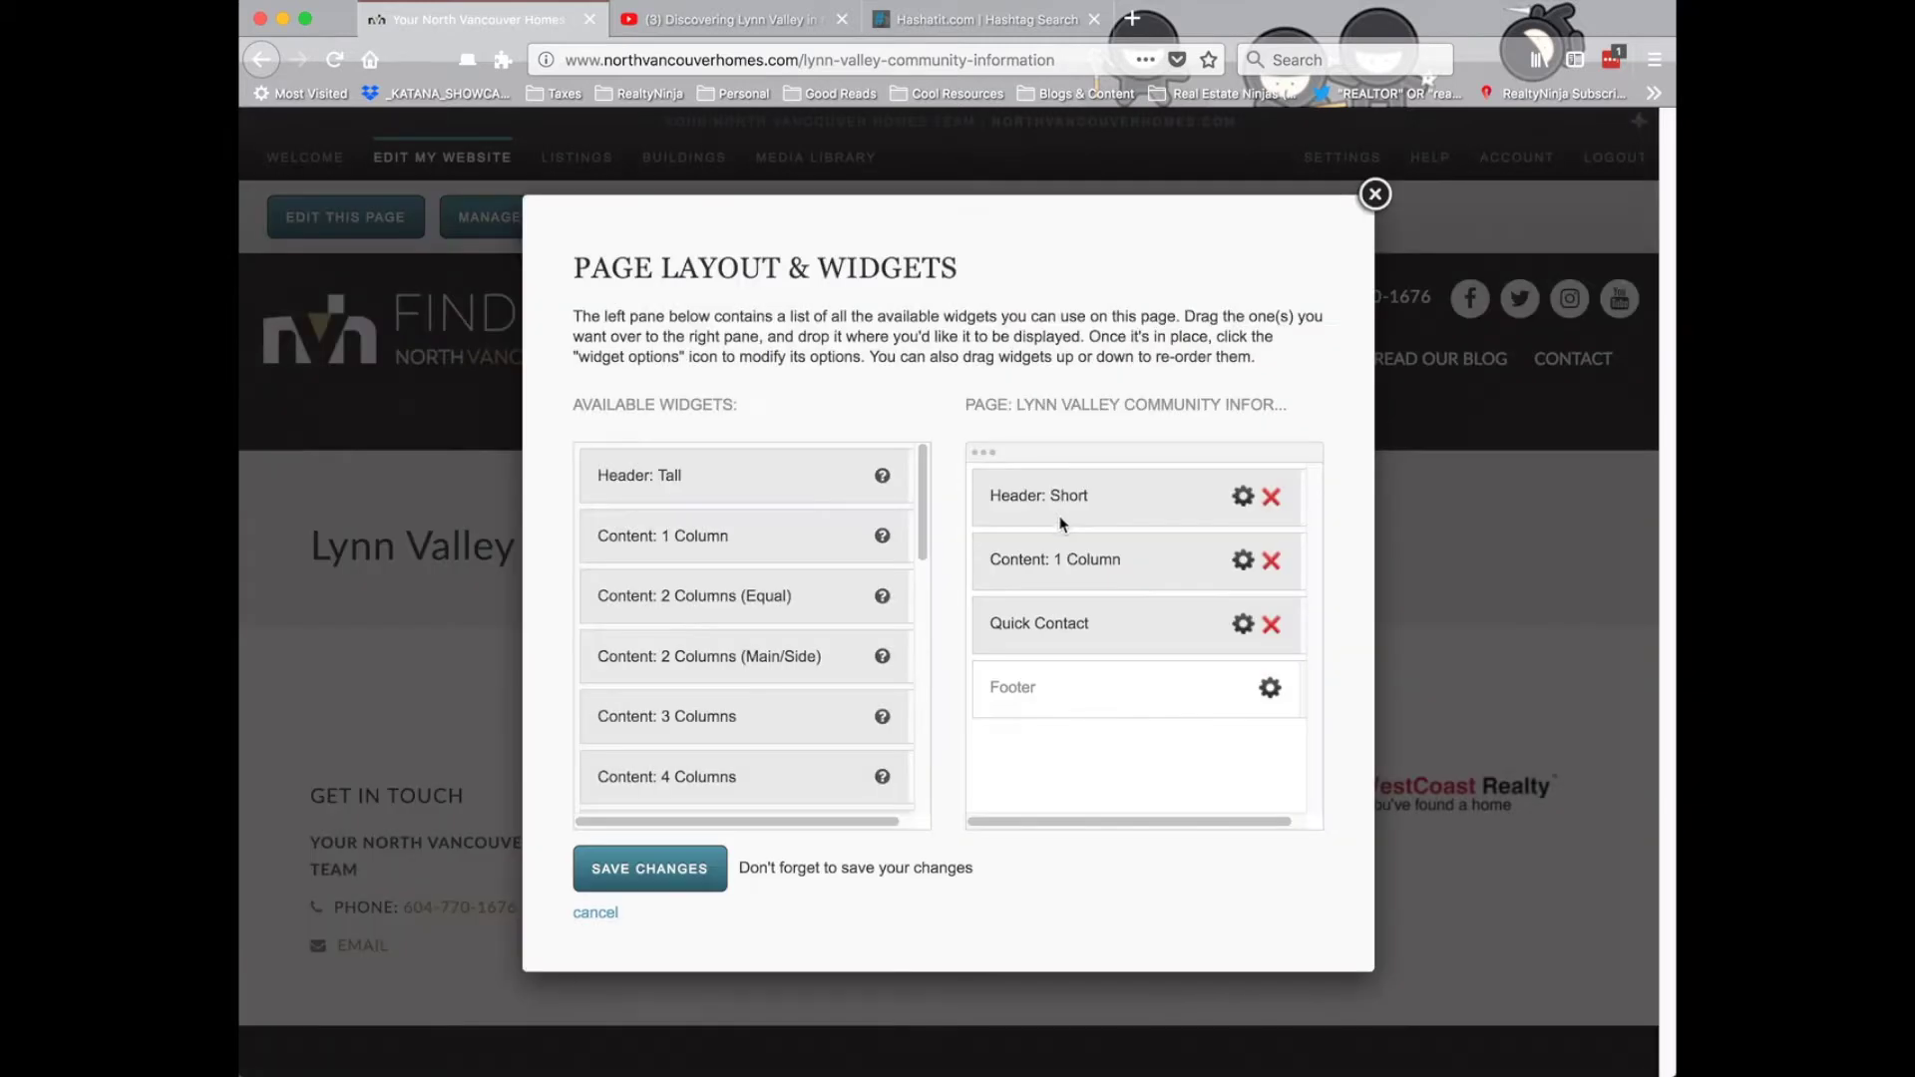
click(1272, 625)
click(1097, 513)
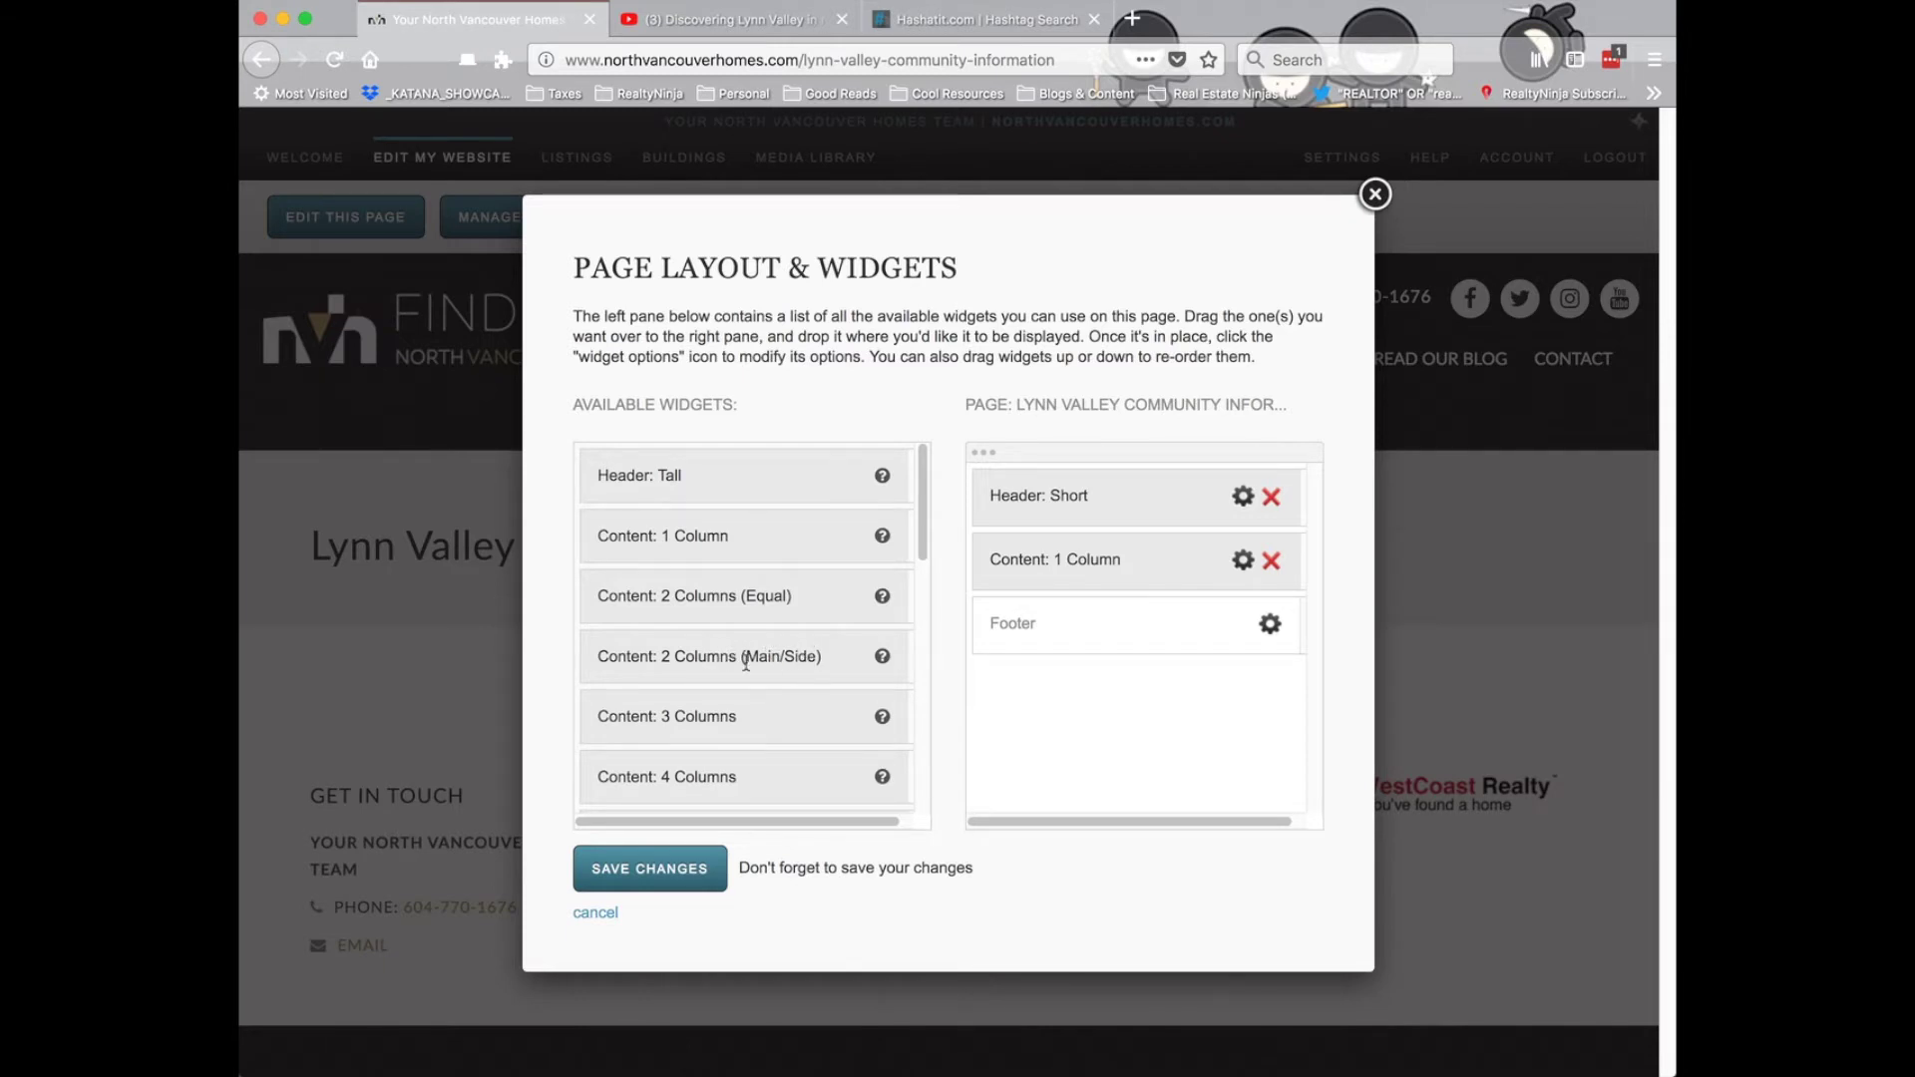
- Add Content: 2 Columns (Main/Side), 4 Columns and 2 Columns (Equal) widgets in that order above the footer
drag(690, 653, 1080, 618)
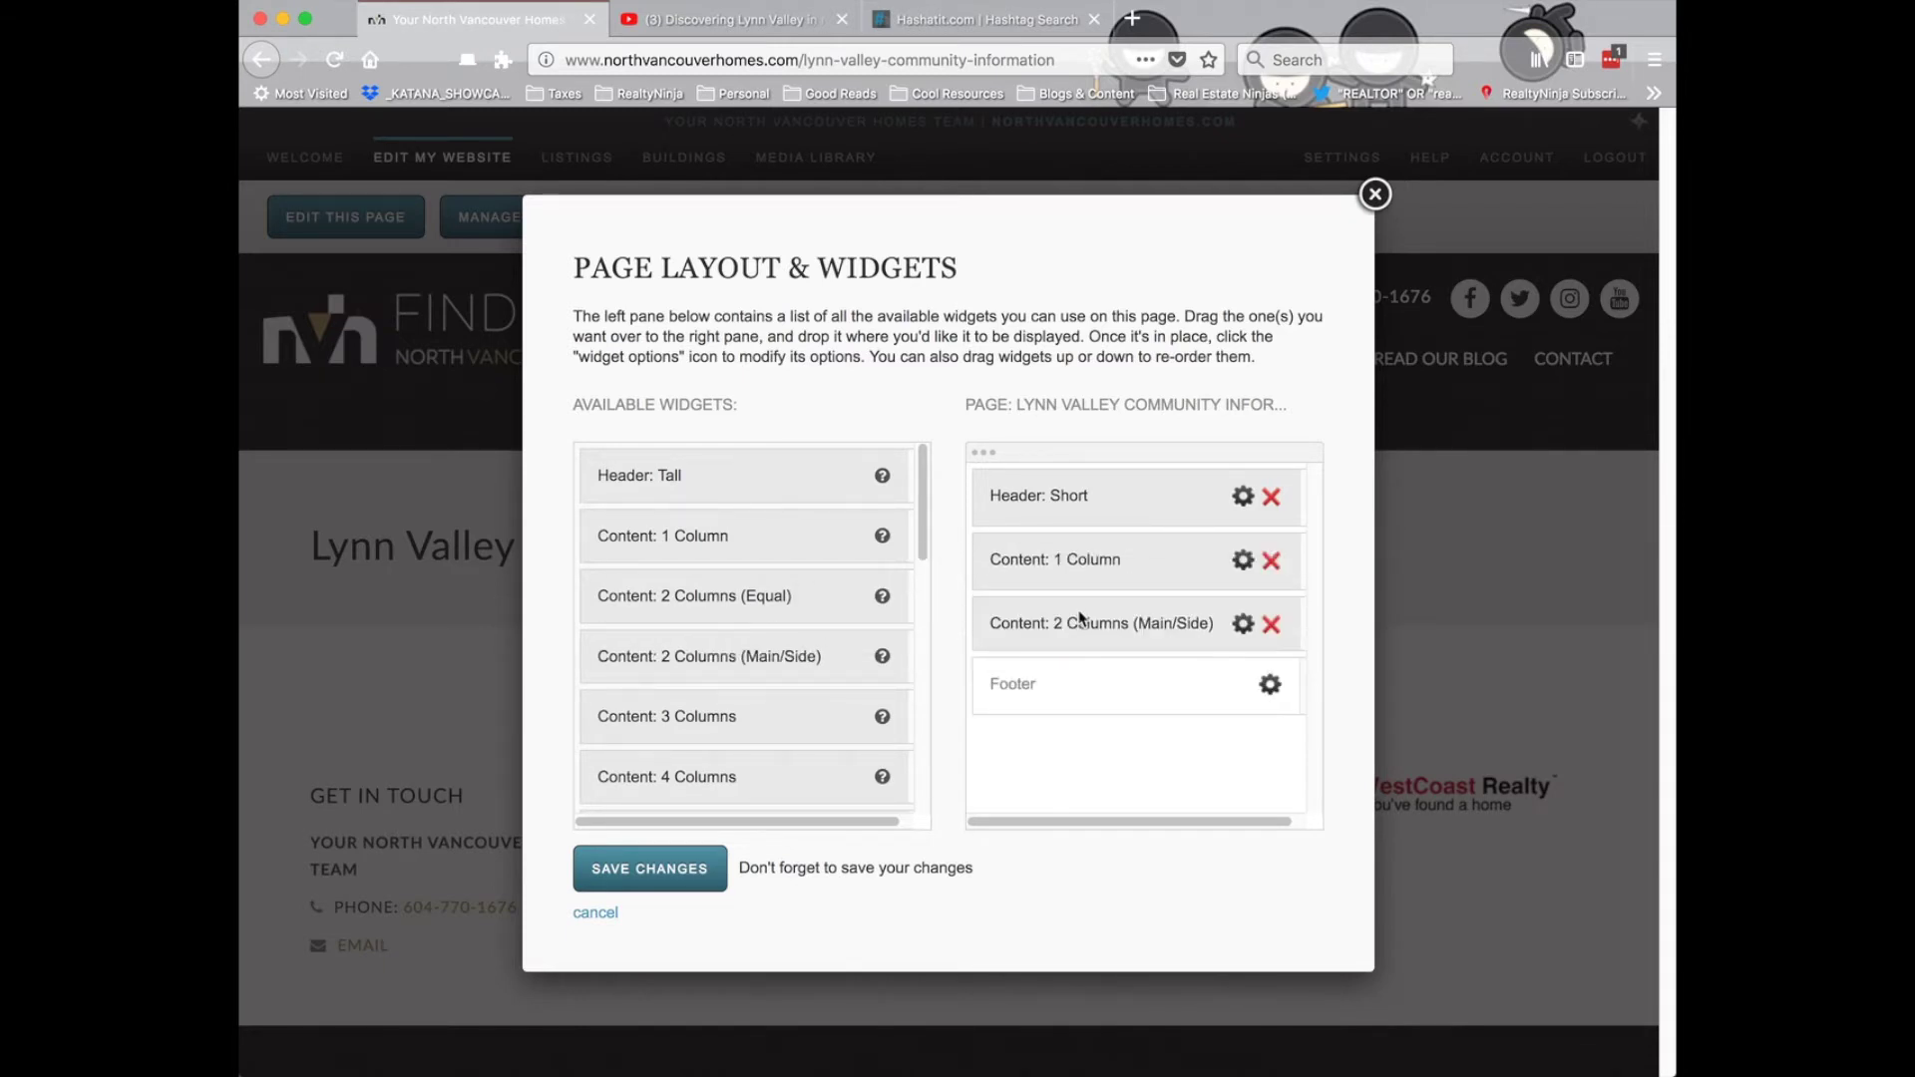
drag(715, 790, 1094, 677)
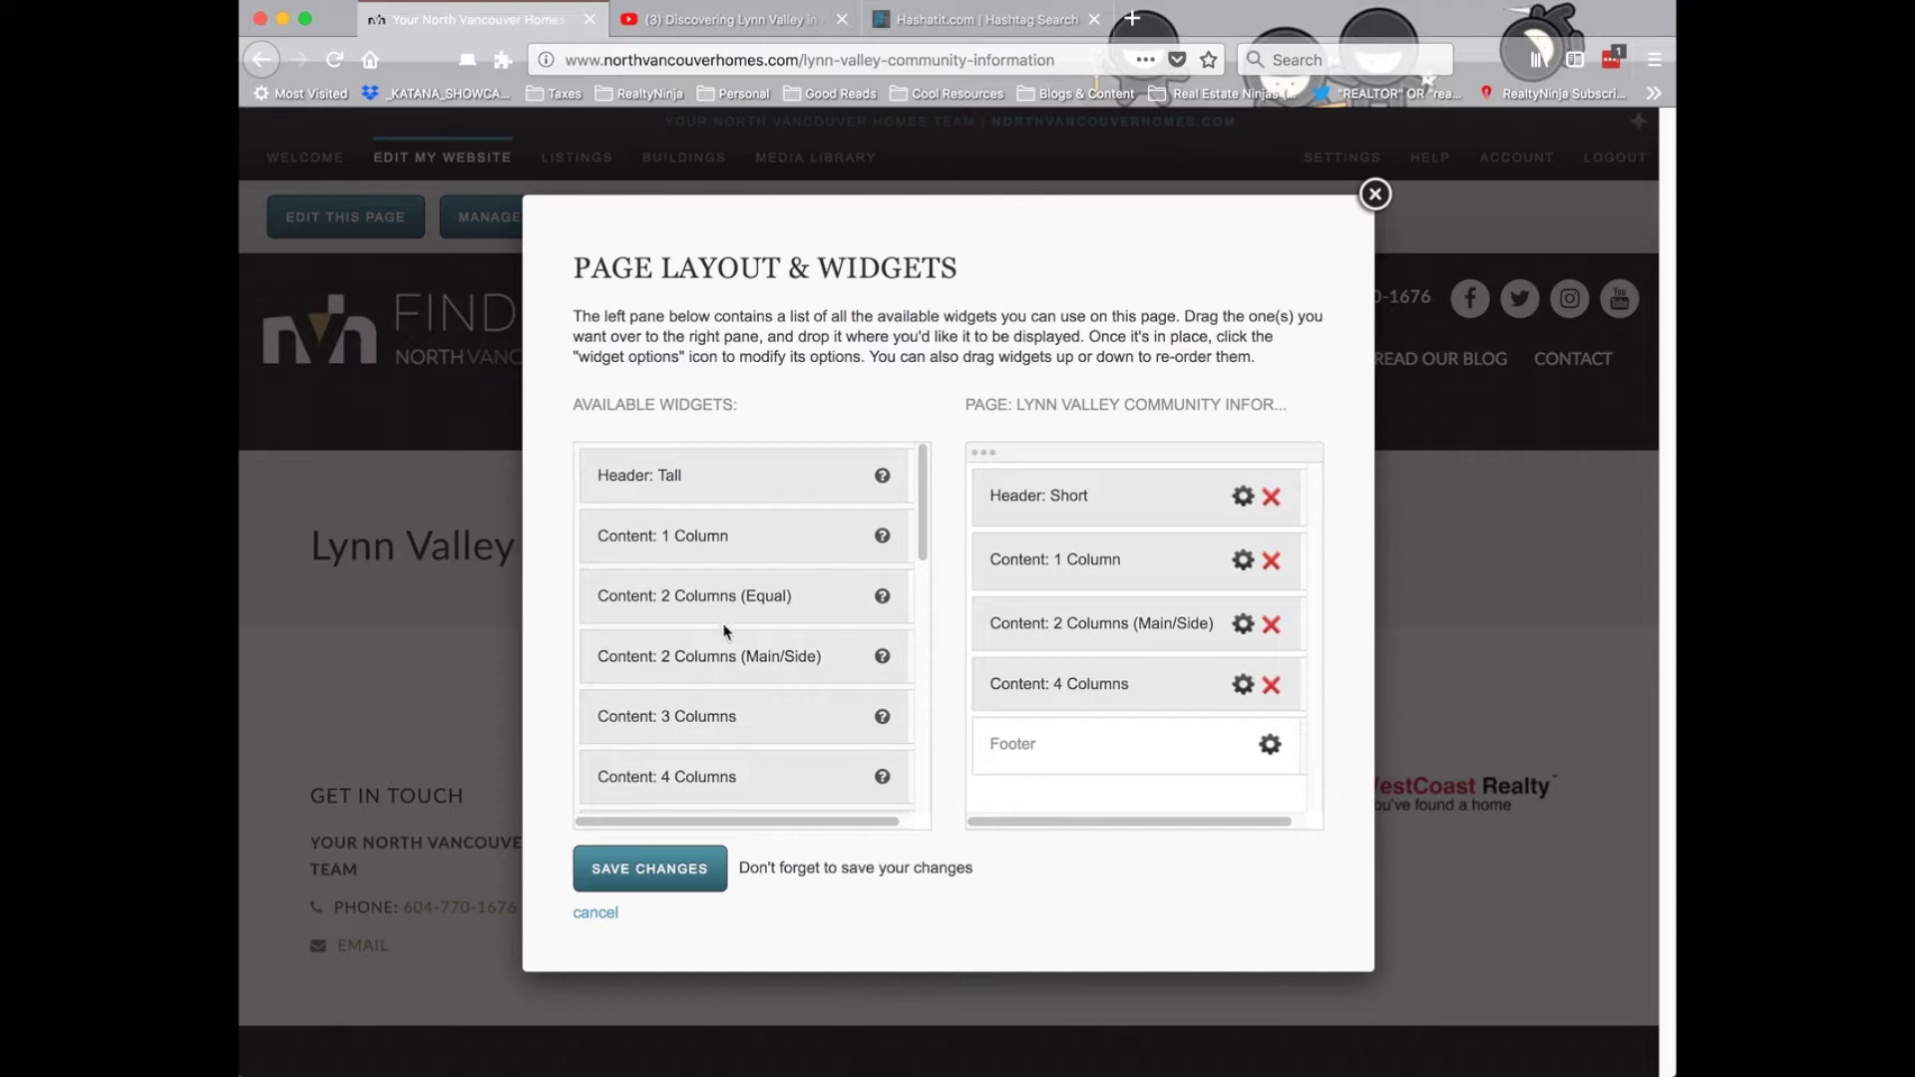
drag(705, 595, 1103, 743)
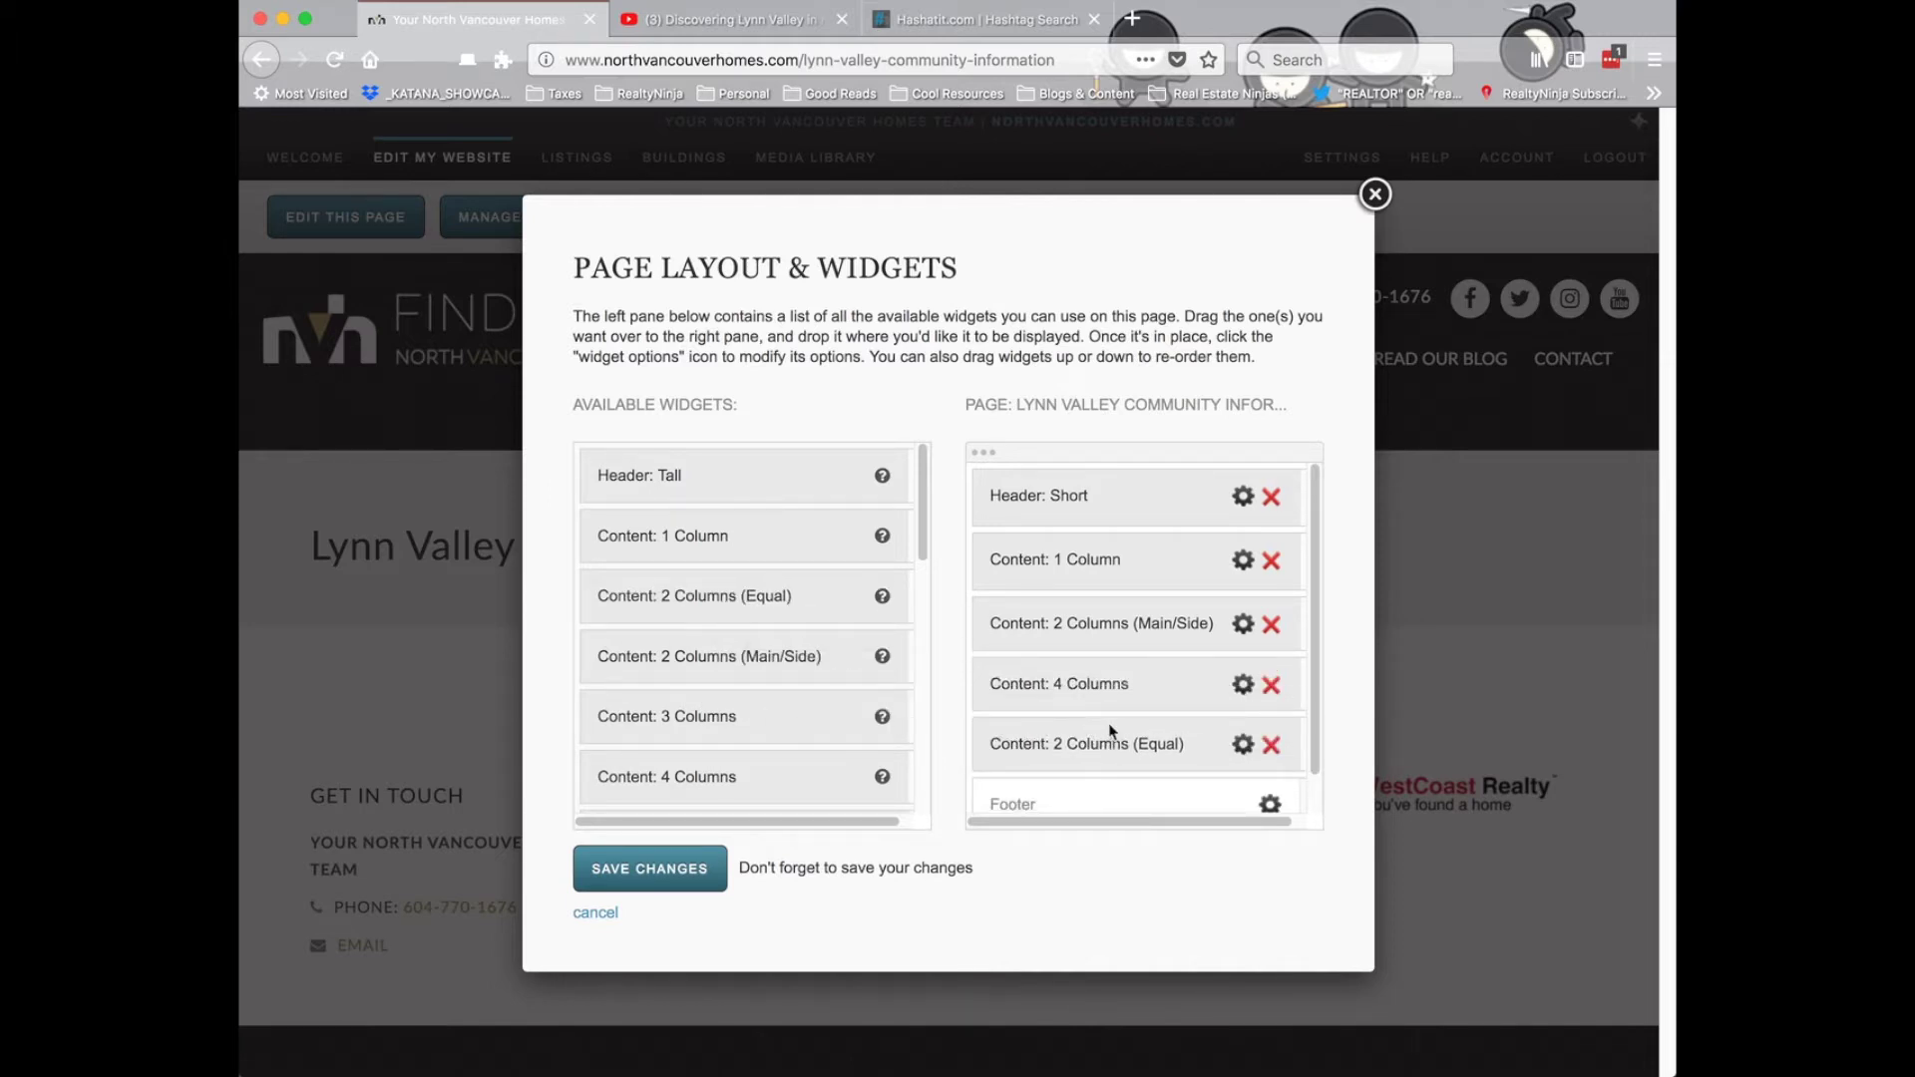
- Add the MLS Search widget to the page layout between Content: 2 Columns (Equal) and the footer
scroll(782, 681, down, 8)
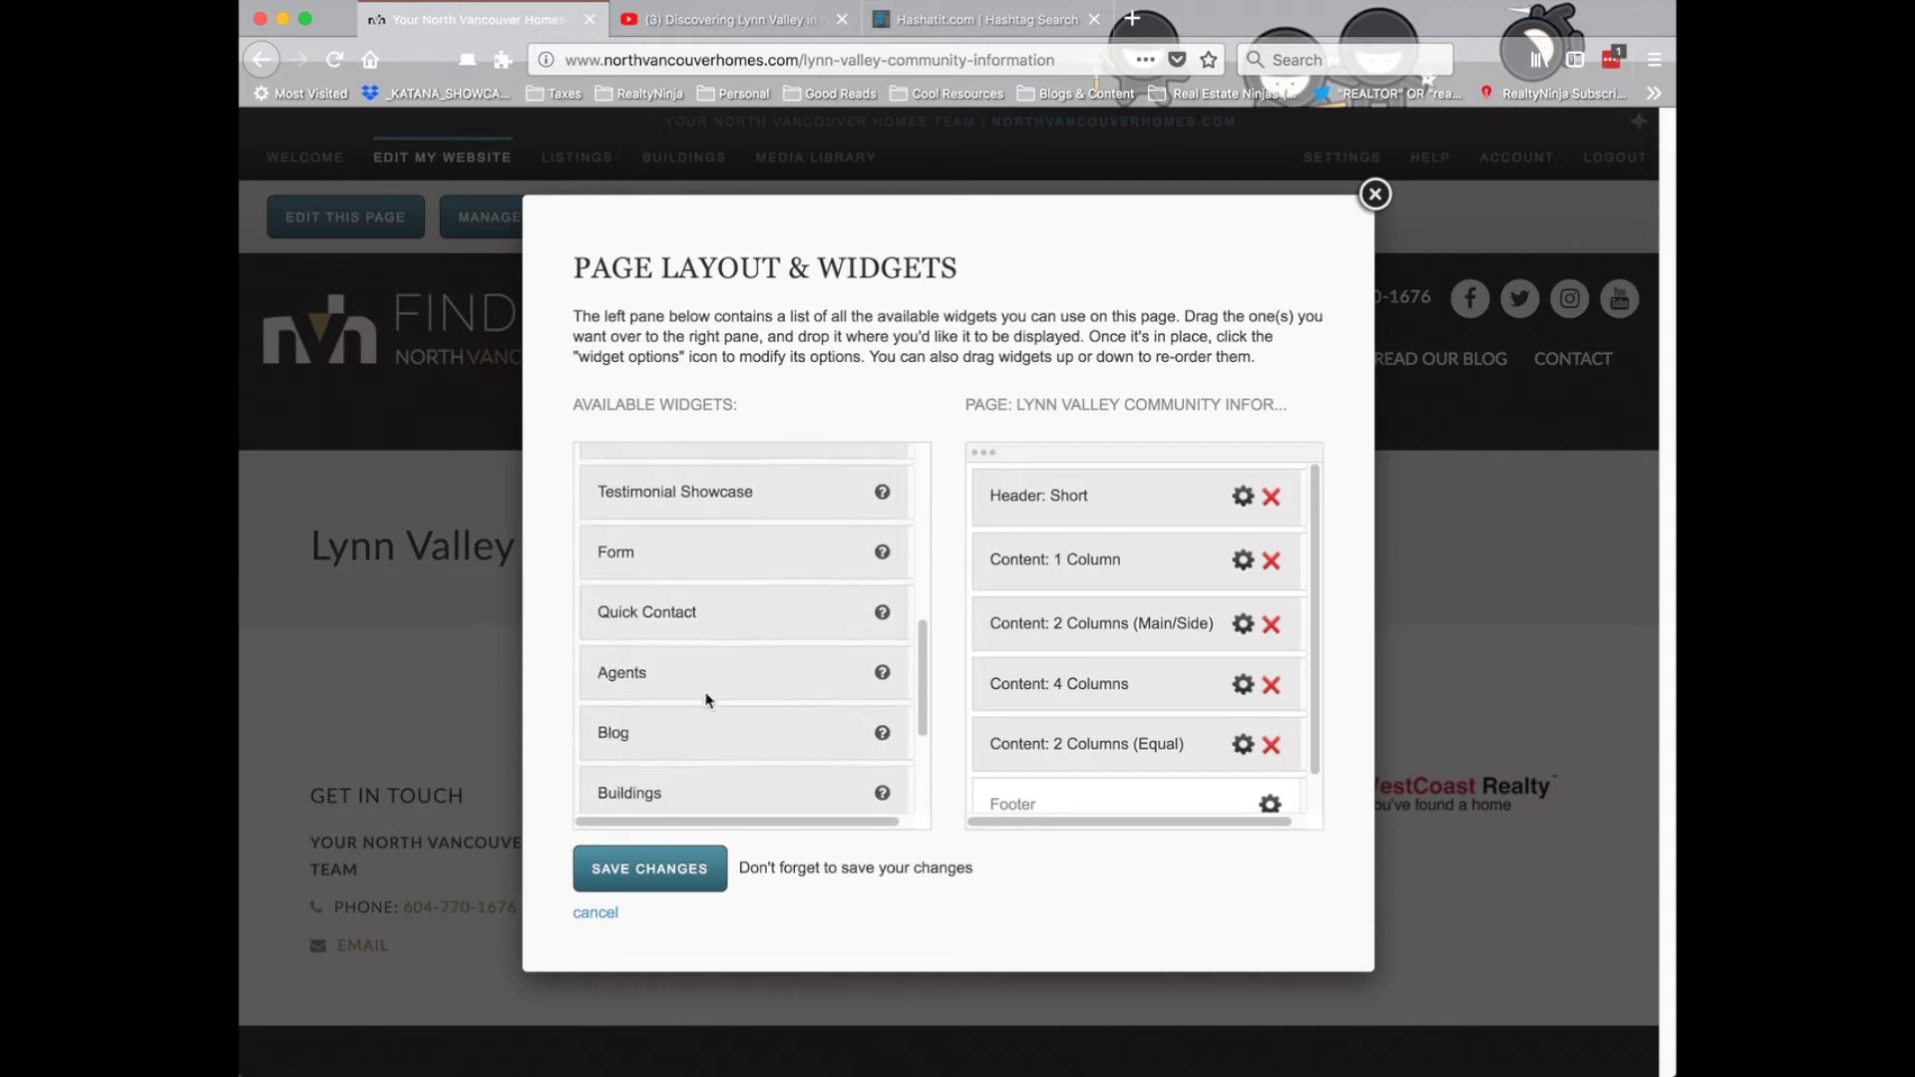
drag(658, 714, 1076, 739)
scroll(1077, 738, down, 2)
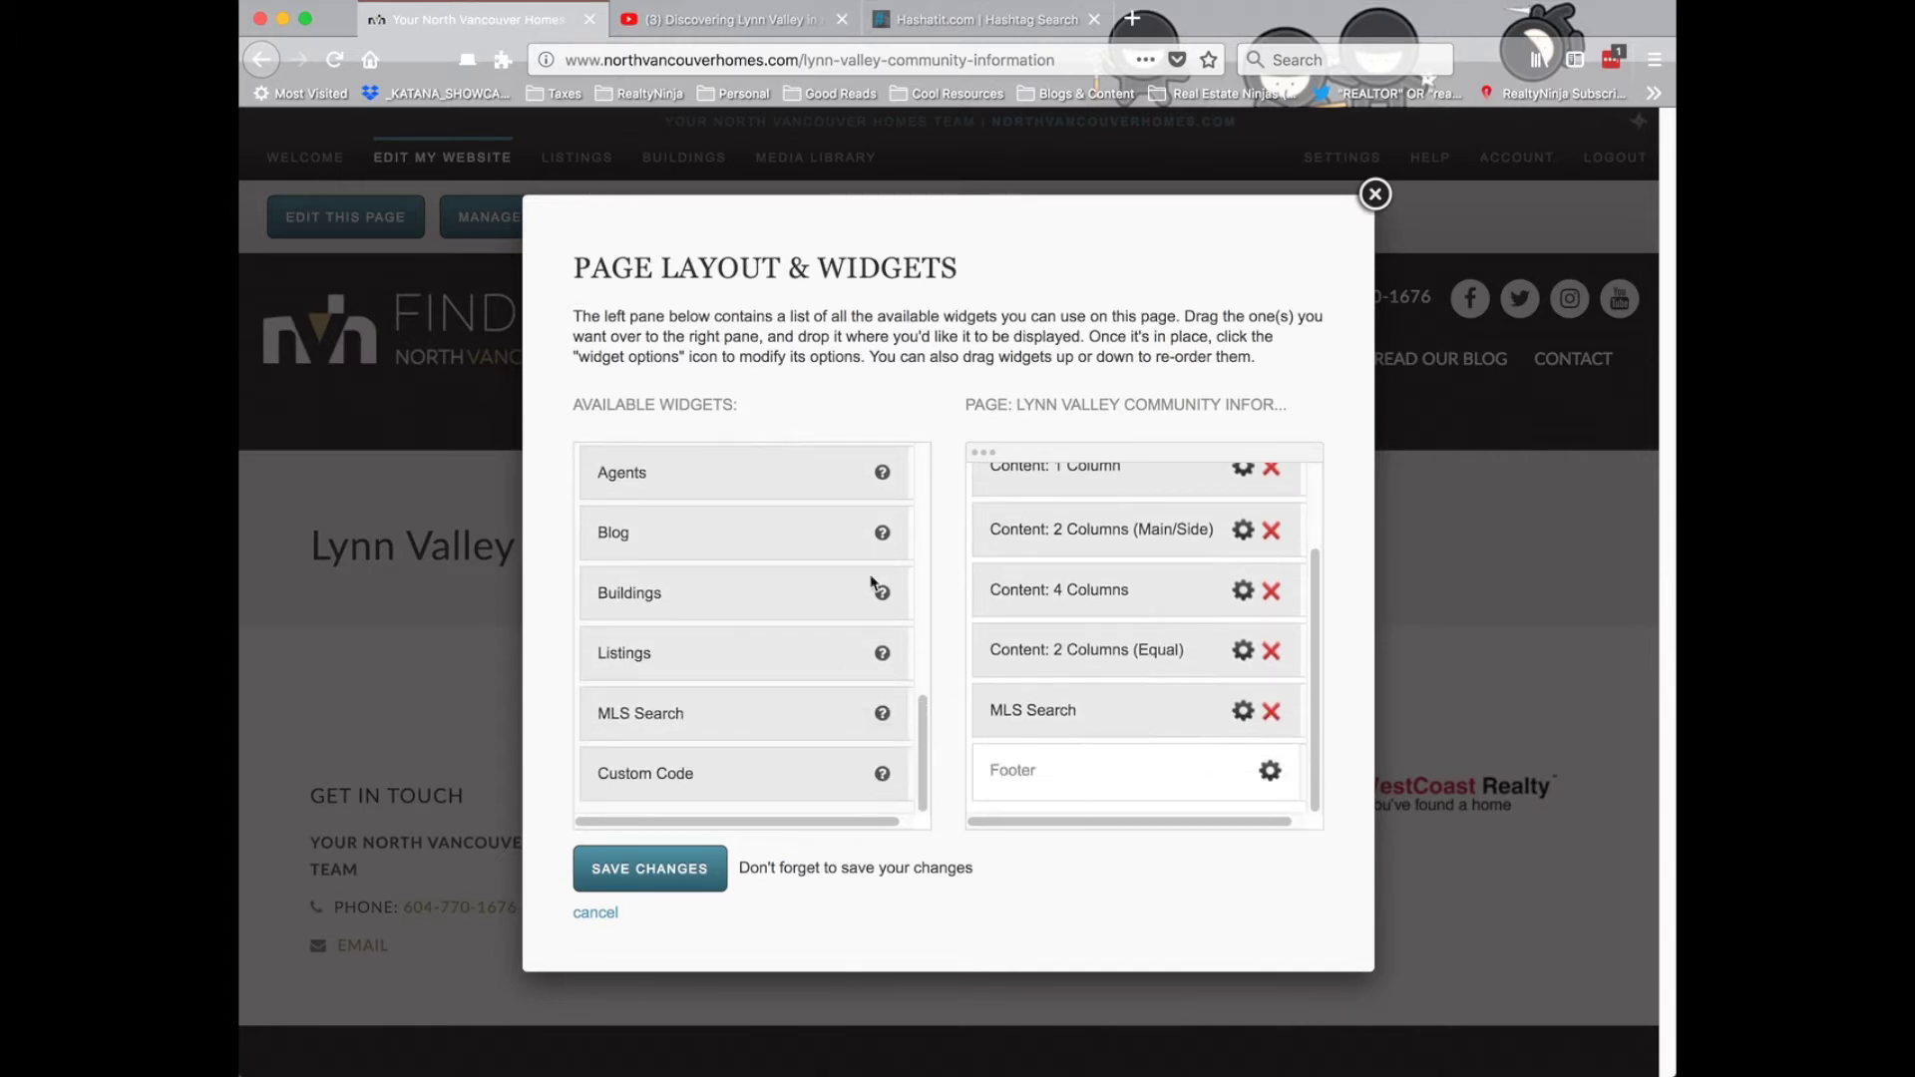
- Postpone the computer's update restart with the Install in an Hour option
scroll(684, 639, up, 2)
scroll(719, 662, up, 2)
click(1641, 85)
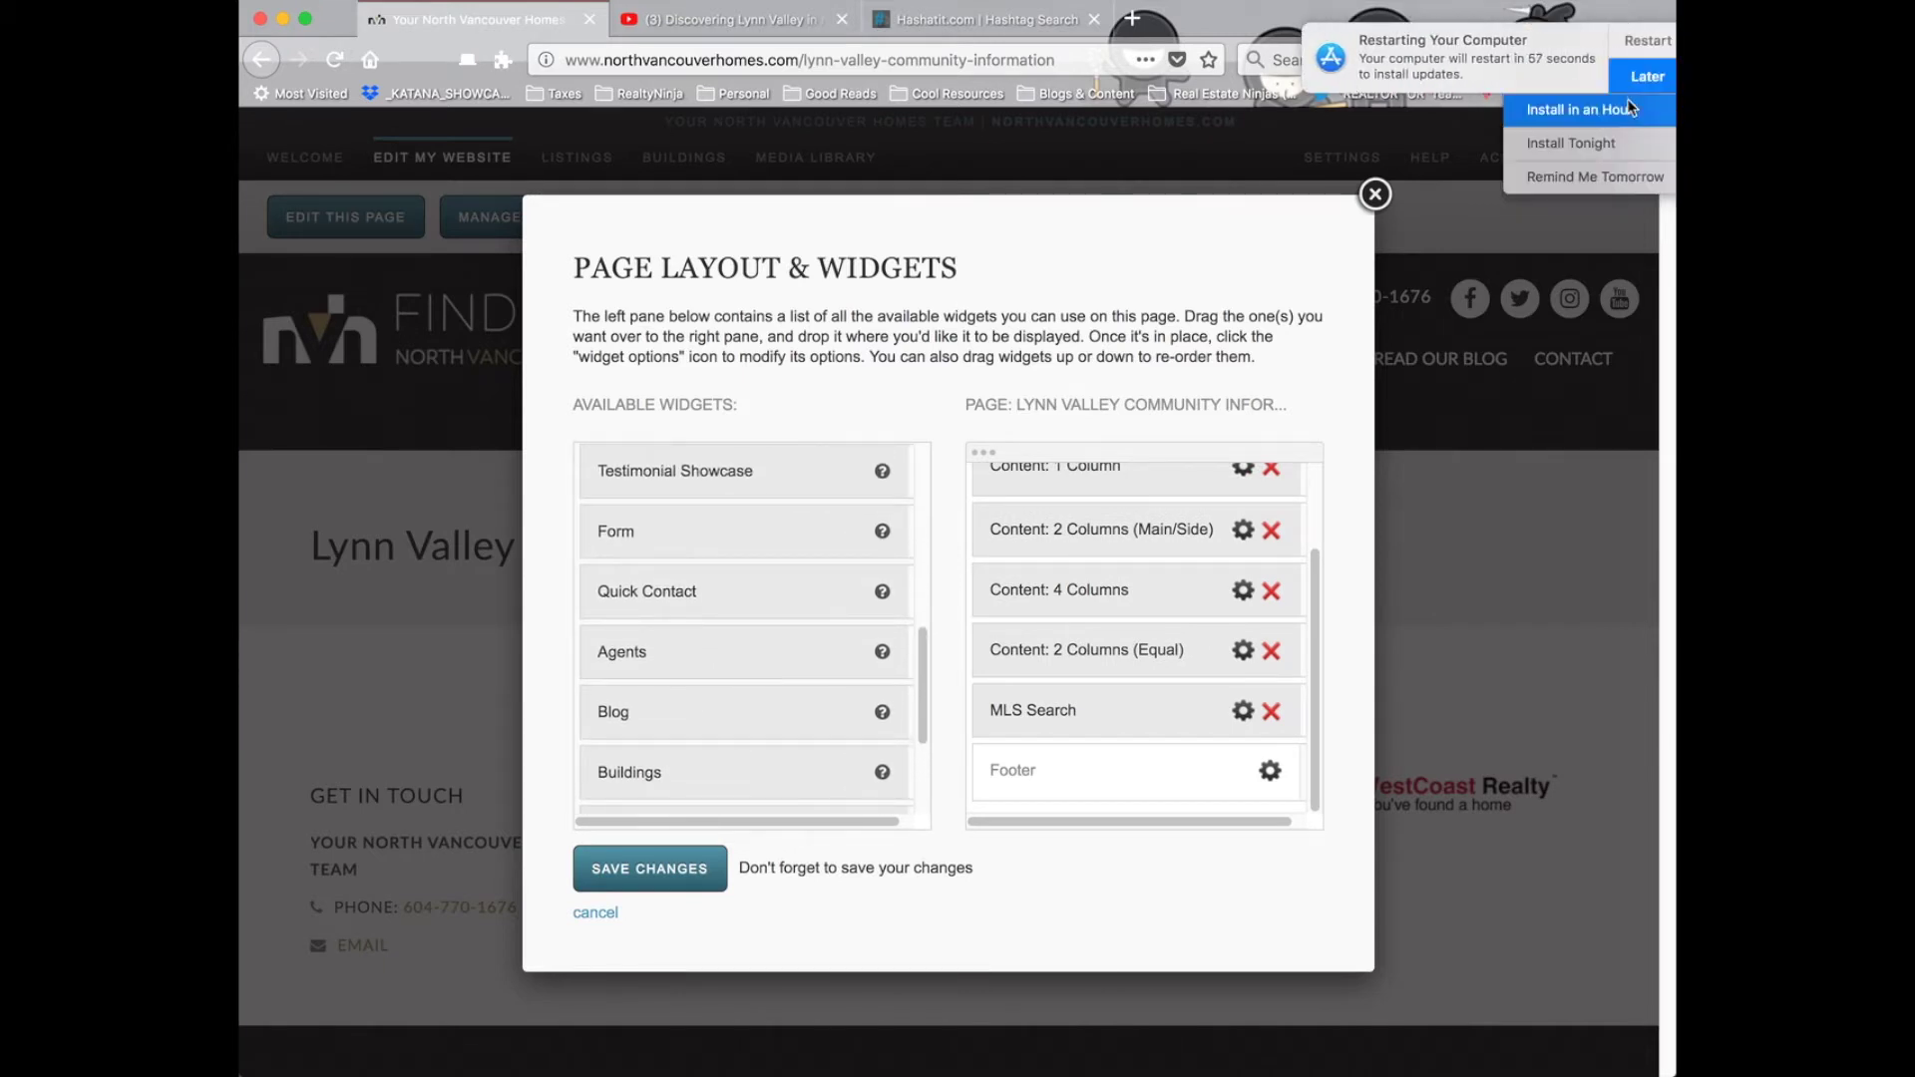
click(1604, 112)
- Add the Form widget between MLS Search and the footer, and save the page layout
scroll(698, 638, up, 2)
drag(684, 620, 1083, 764)
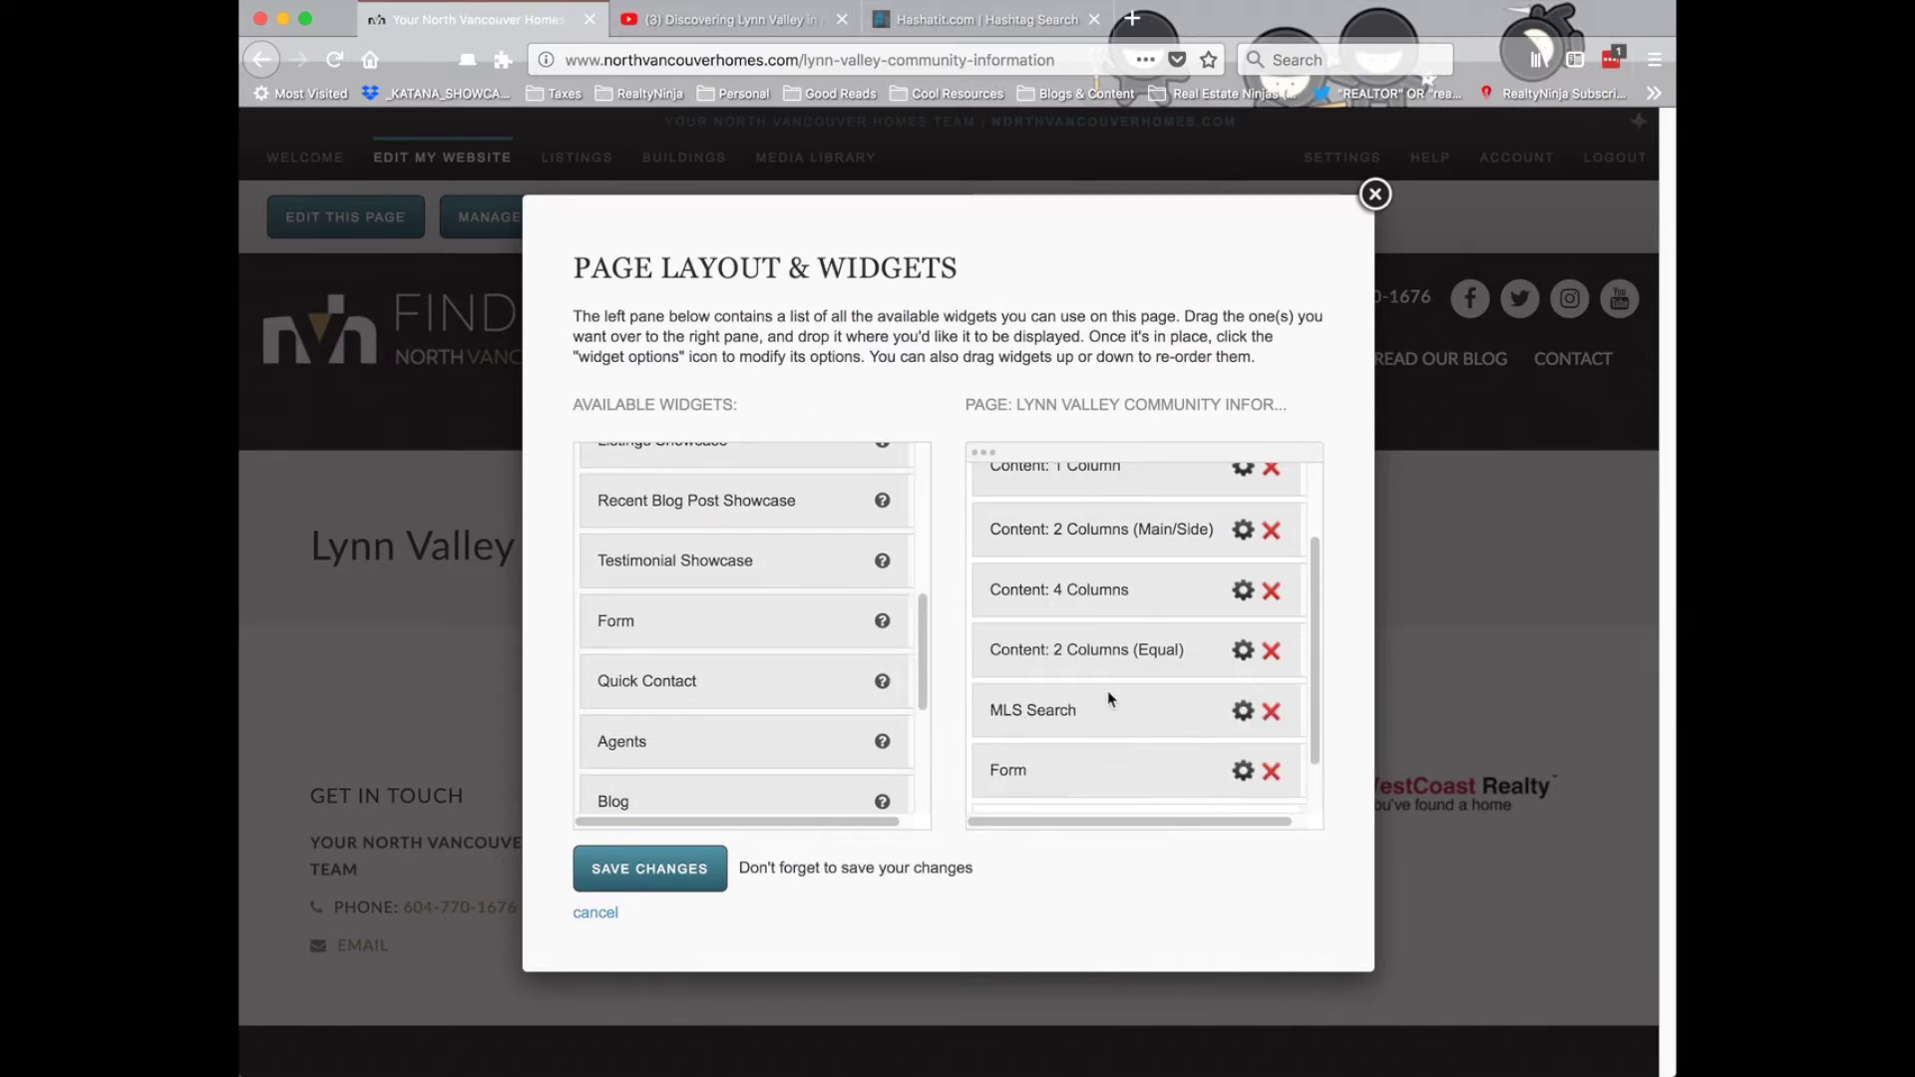
scroll(1137, 703, down, 1)
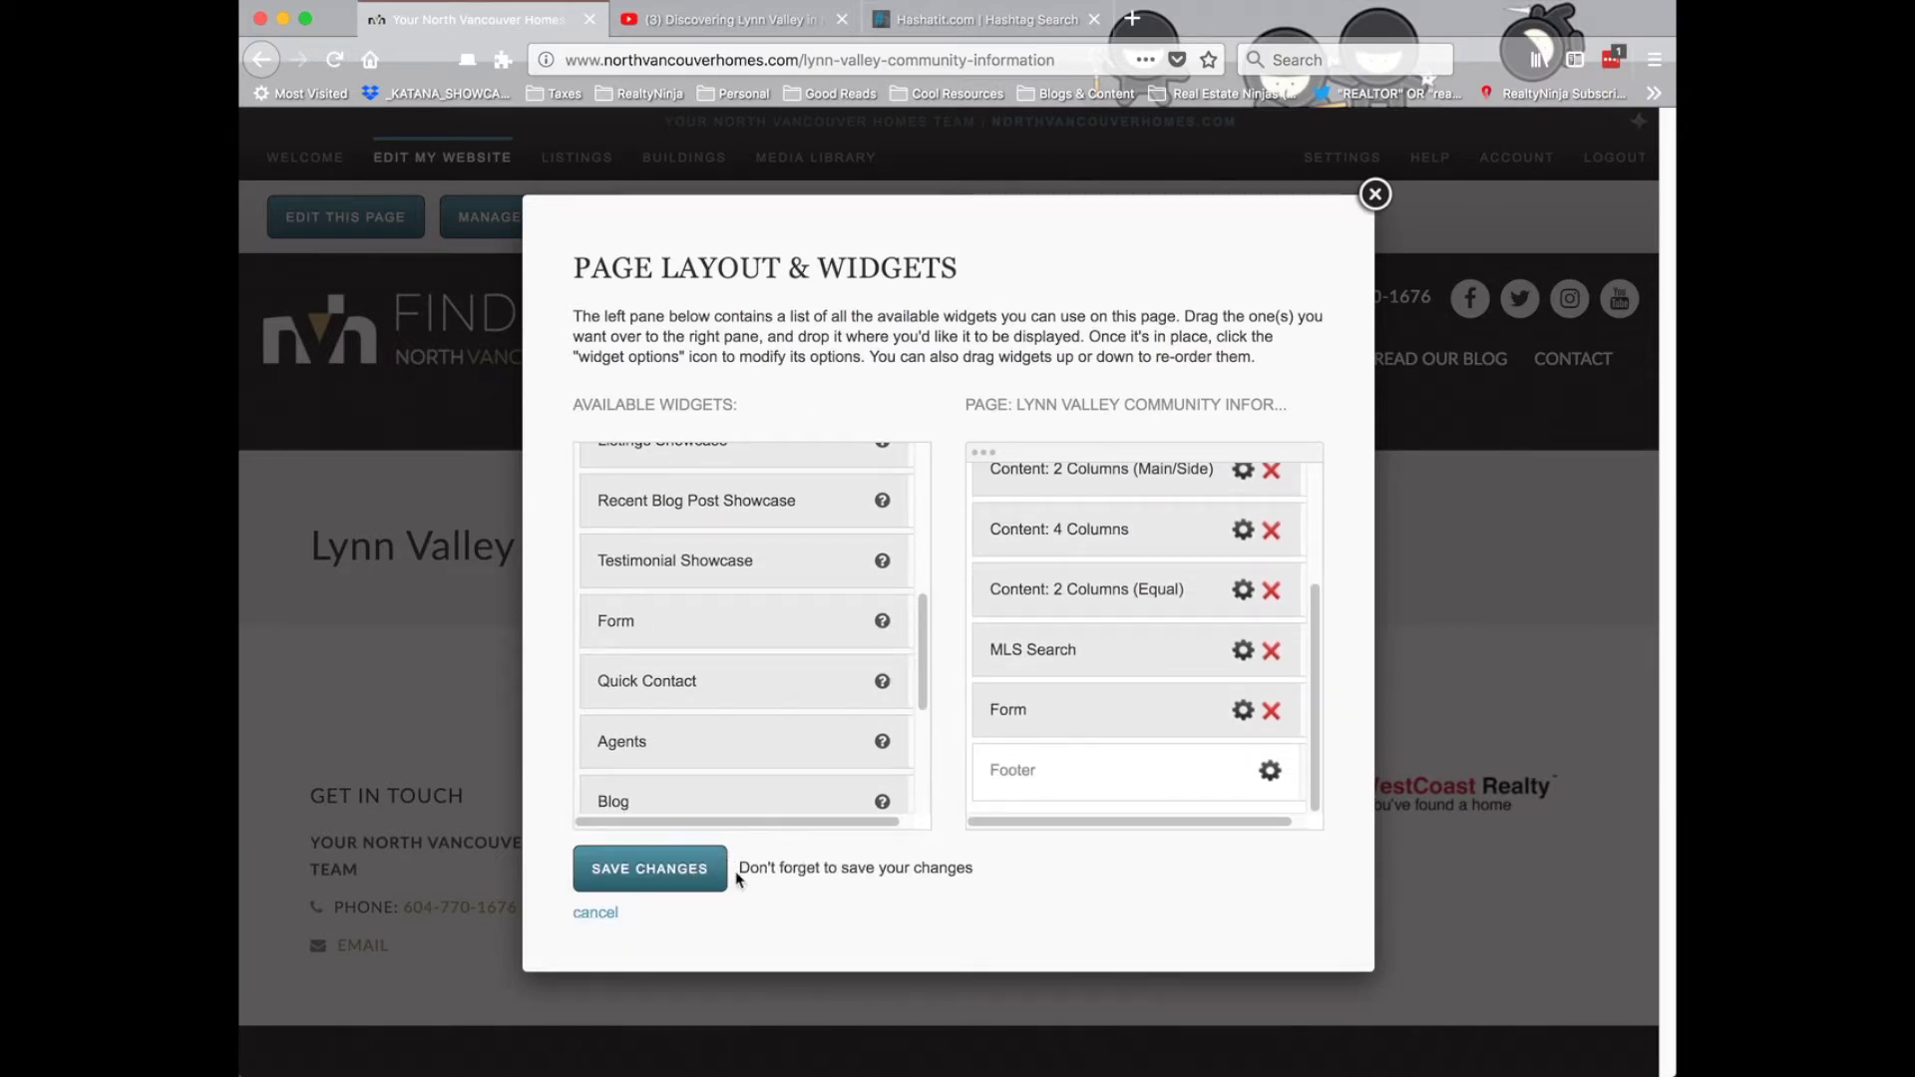
click(688, 876)
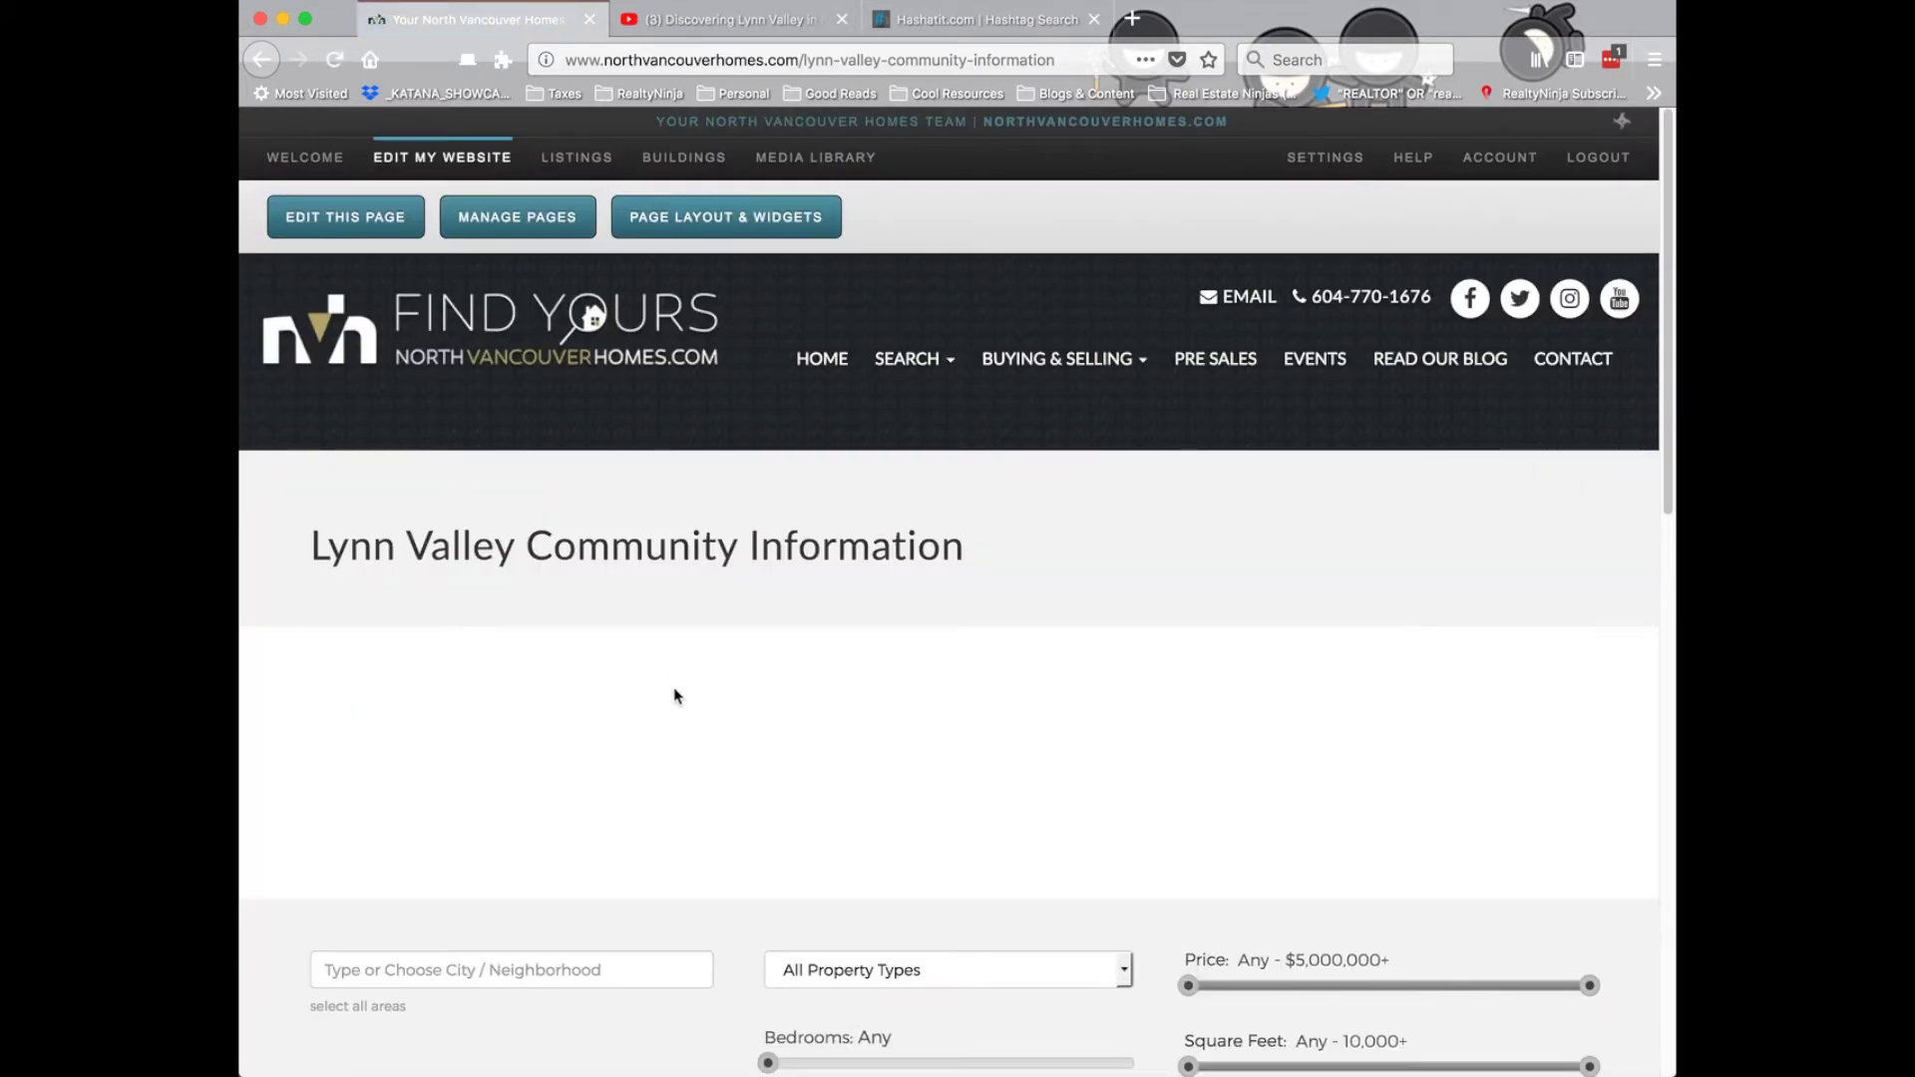
- Examine the page's widget sections down to the contact form in normal view and edit mode, and save the page
scroll(1598, 688, down, 7)
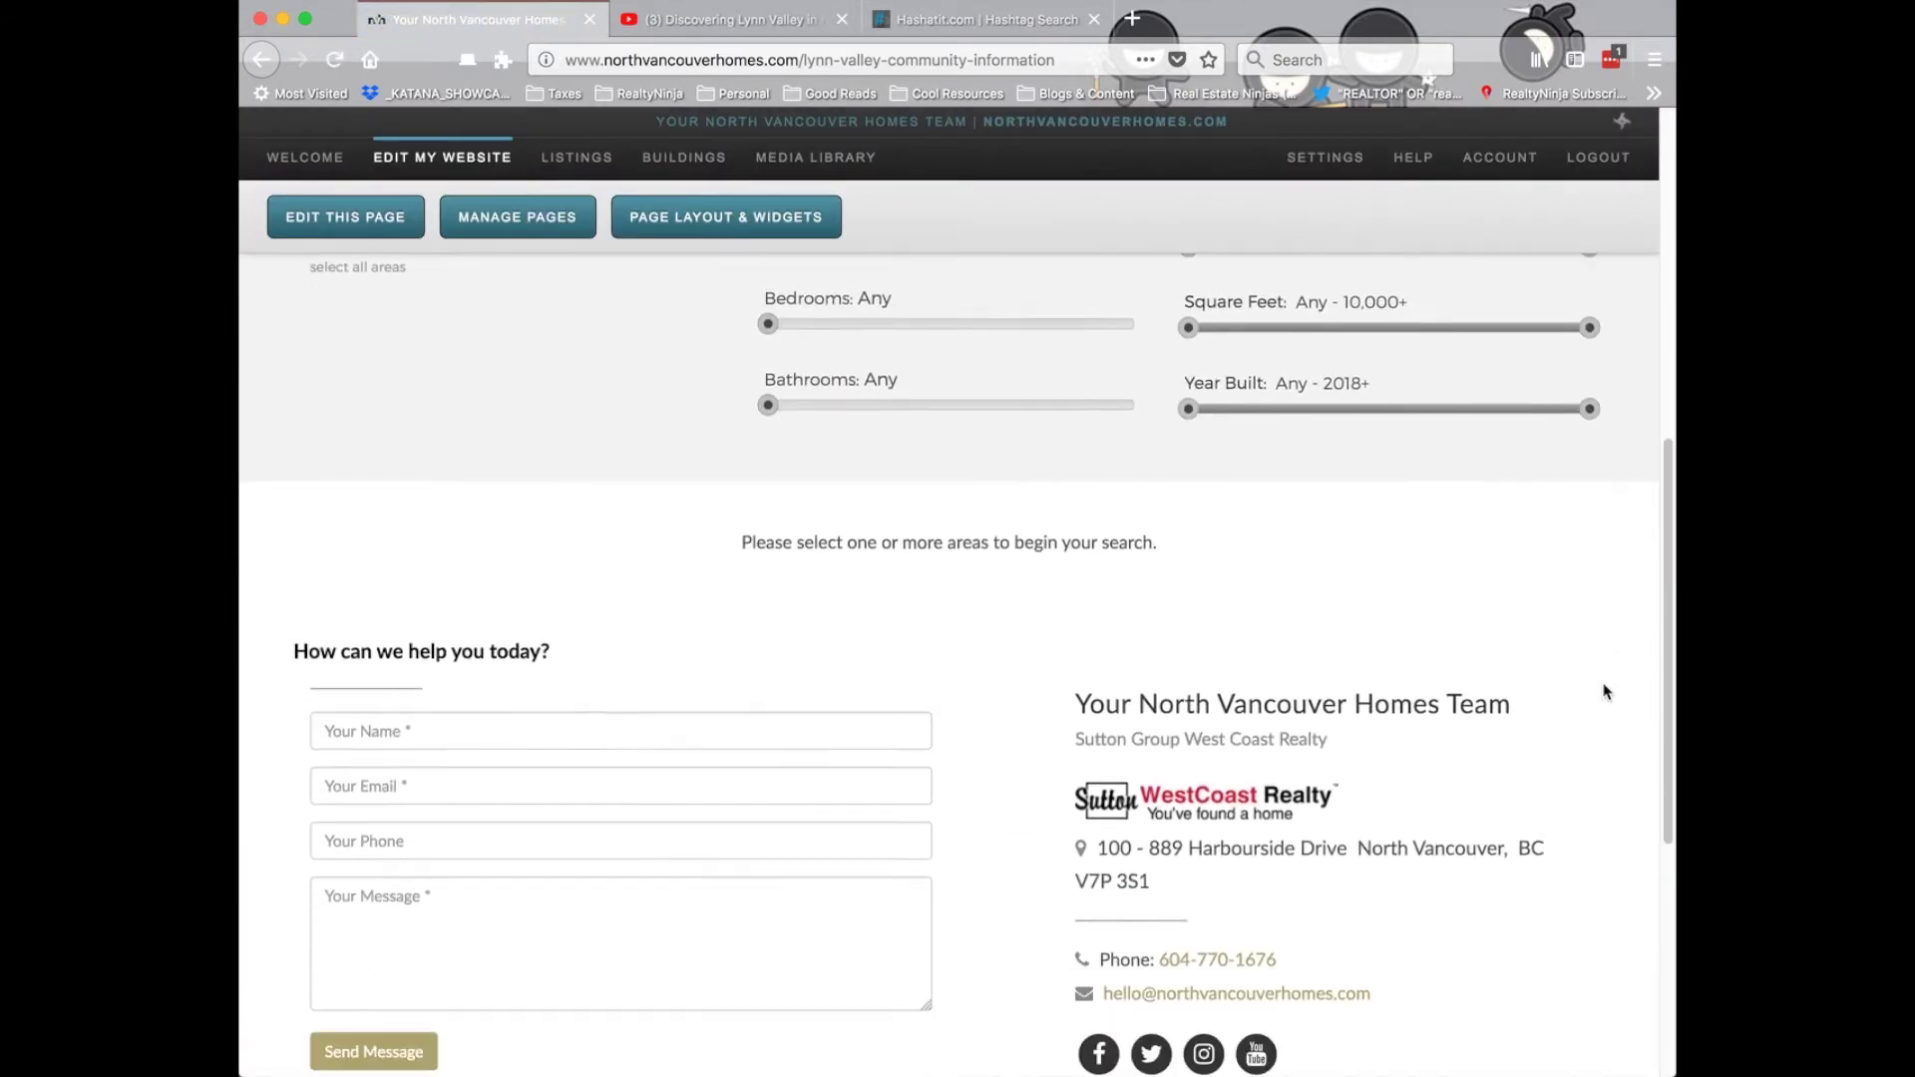
scroll(1603, 691, down, 4)
scroll(1606, 691, up, 8)
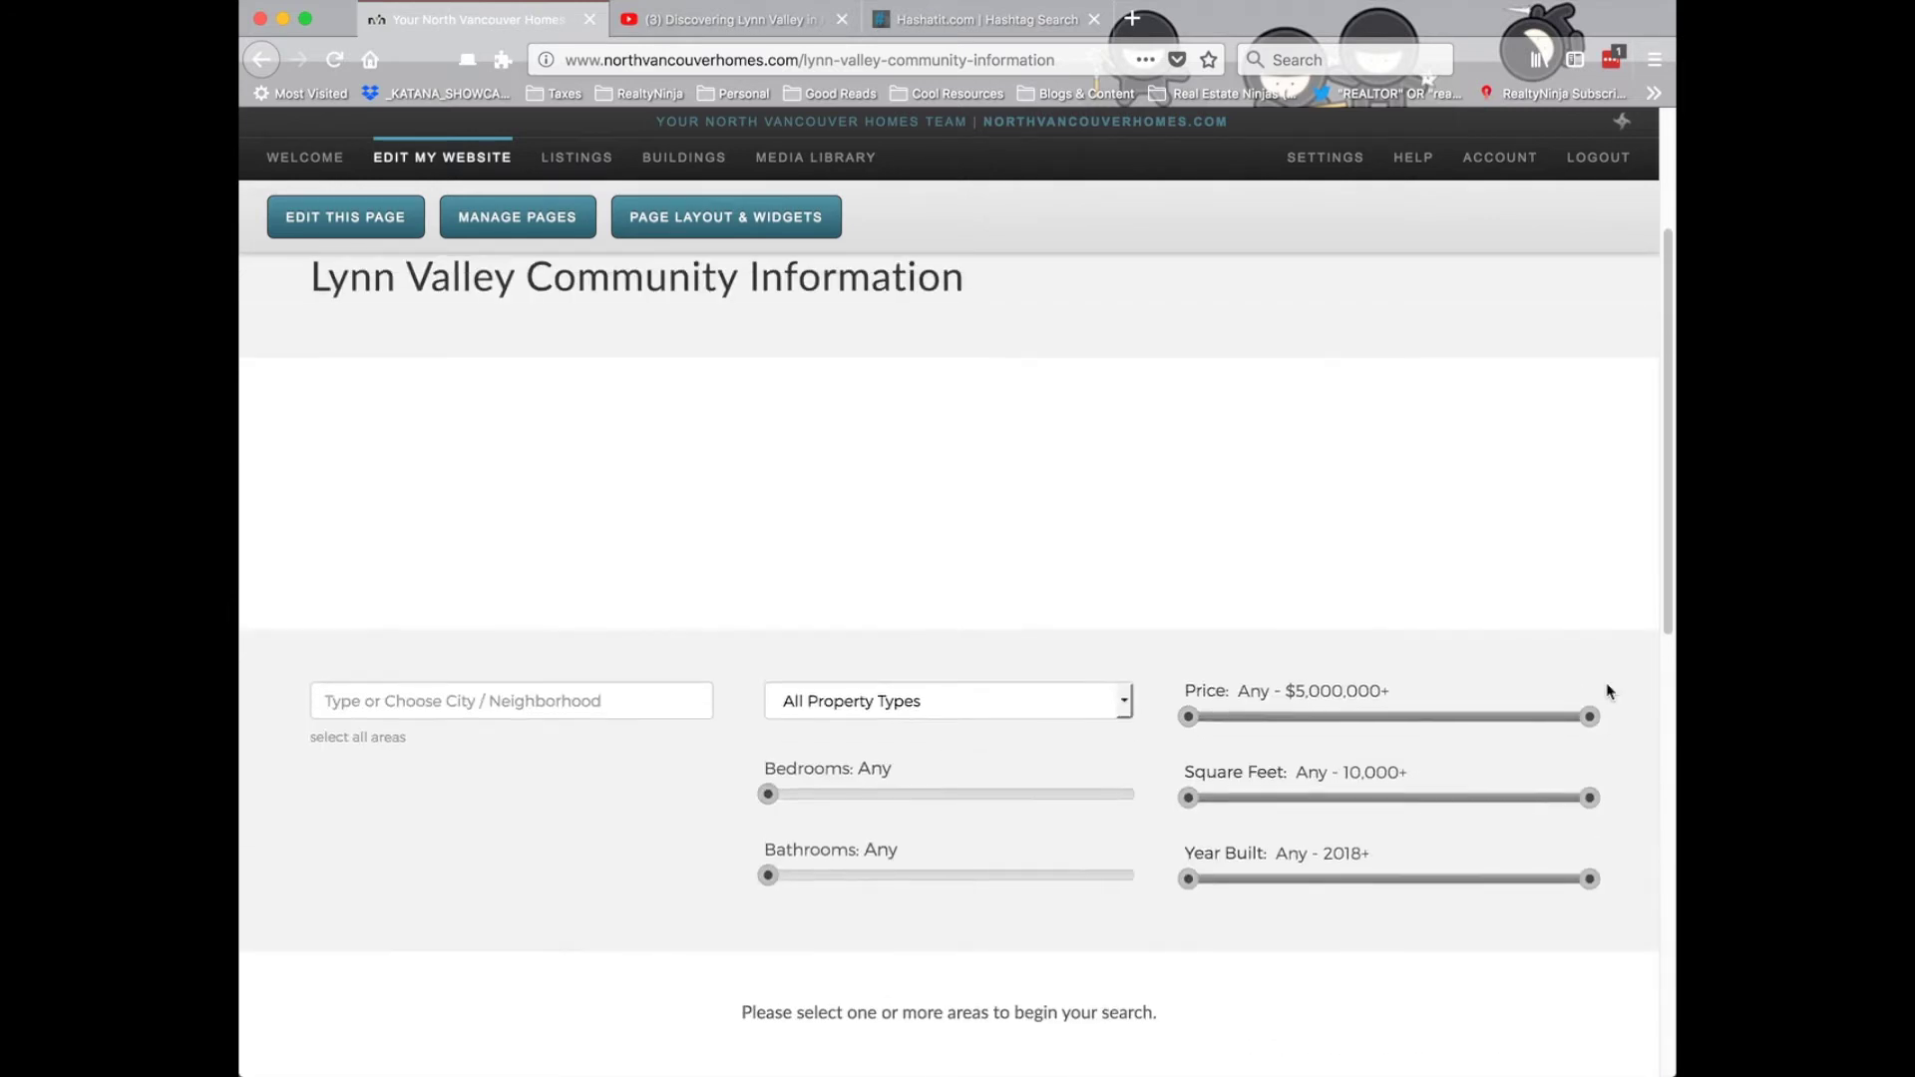
scroll(1601, 690, up, 3)
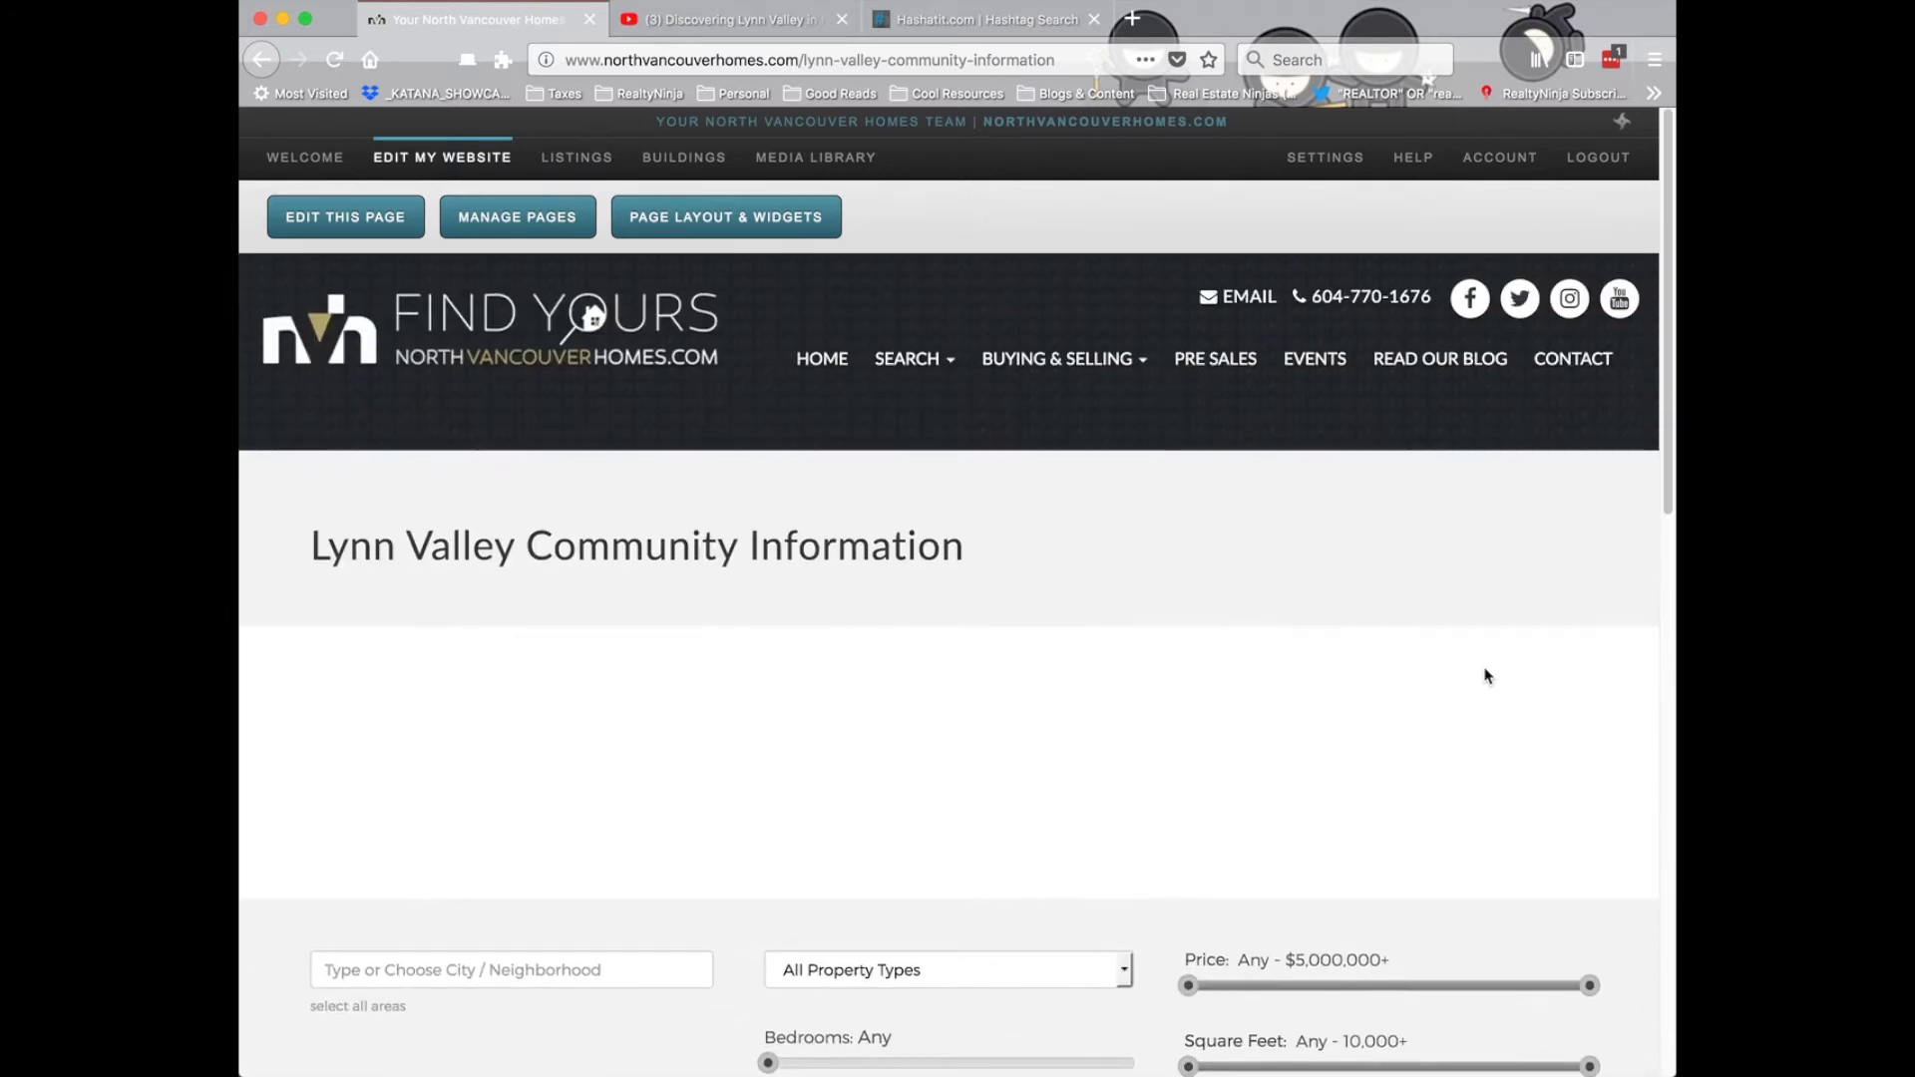
click(332, 221)
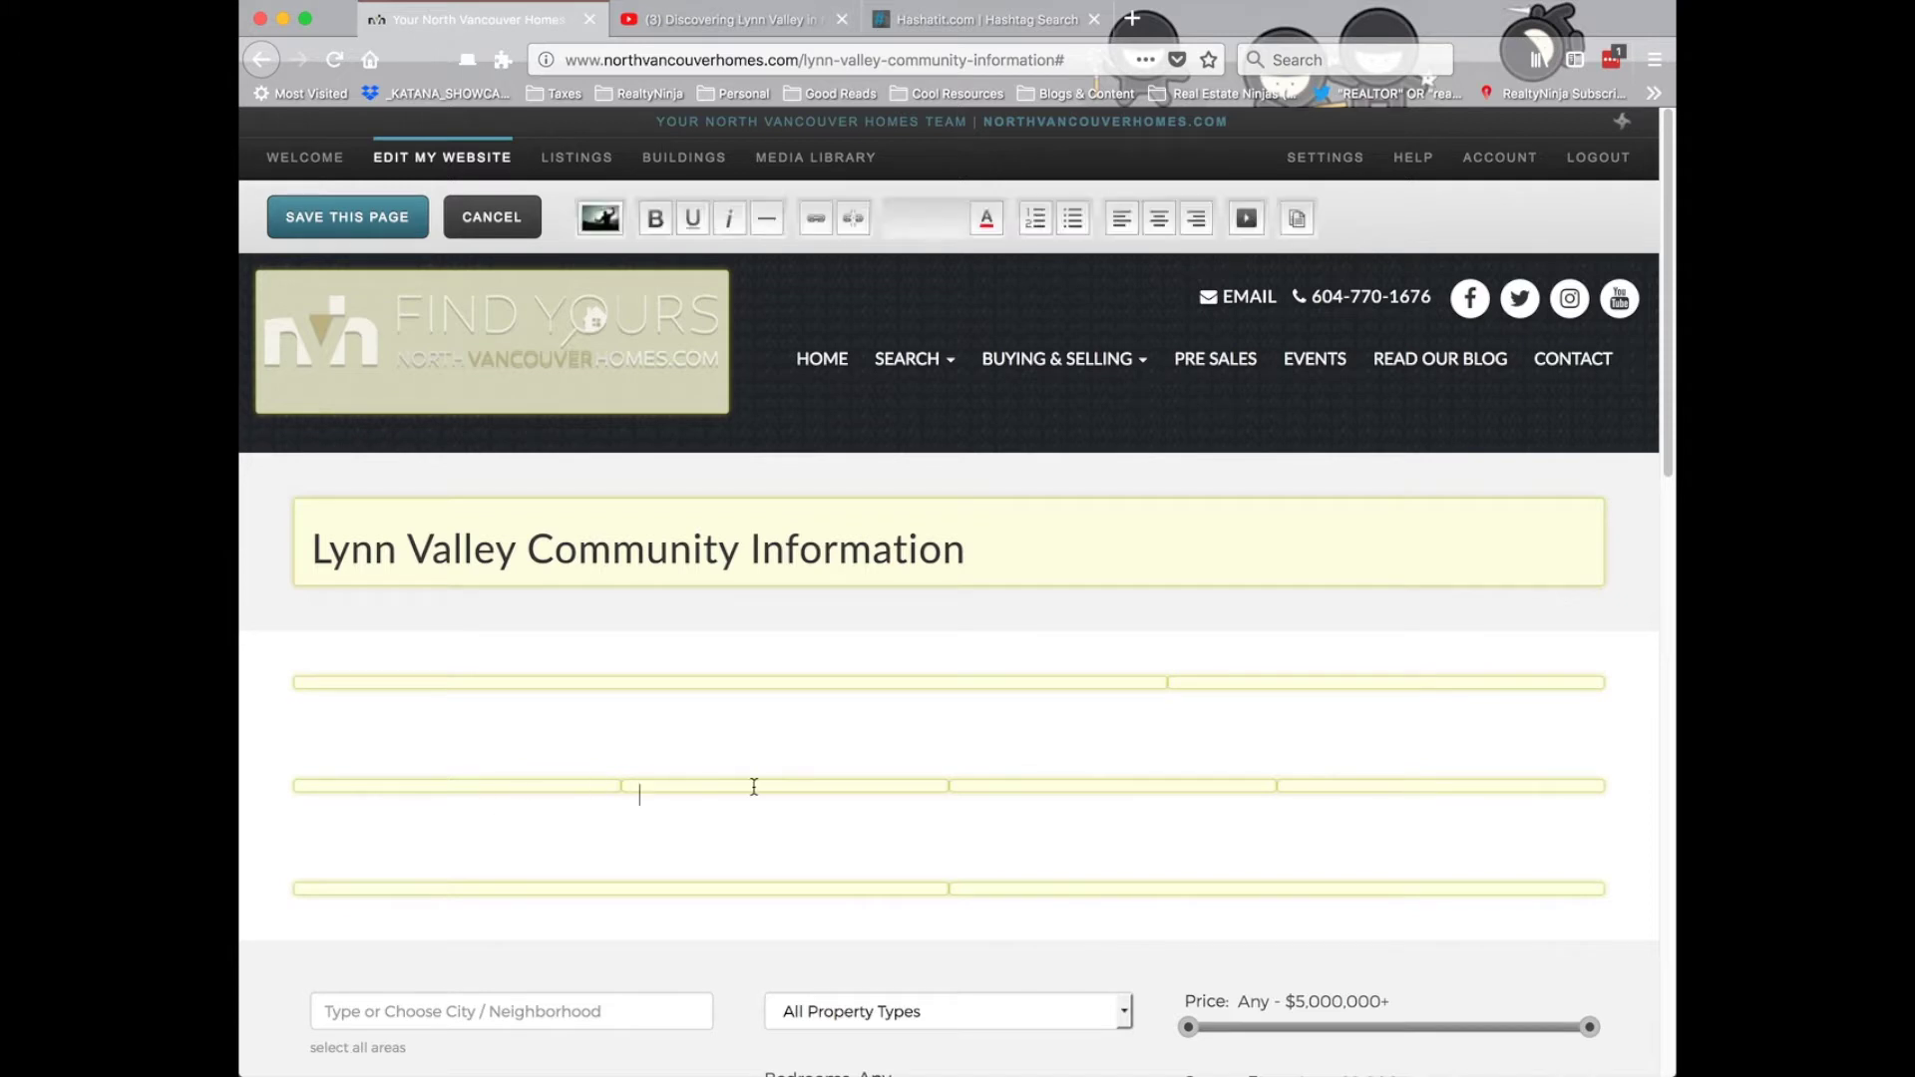
click(1041, 883)
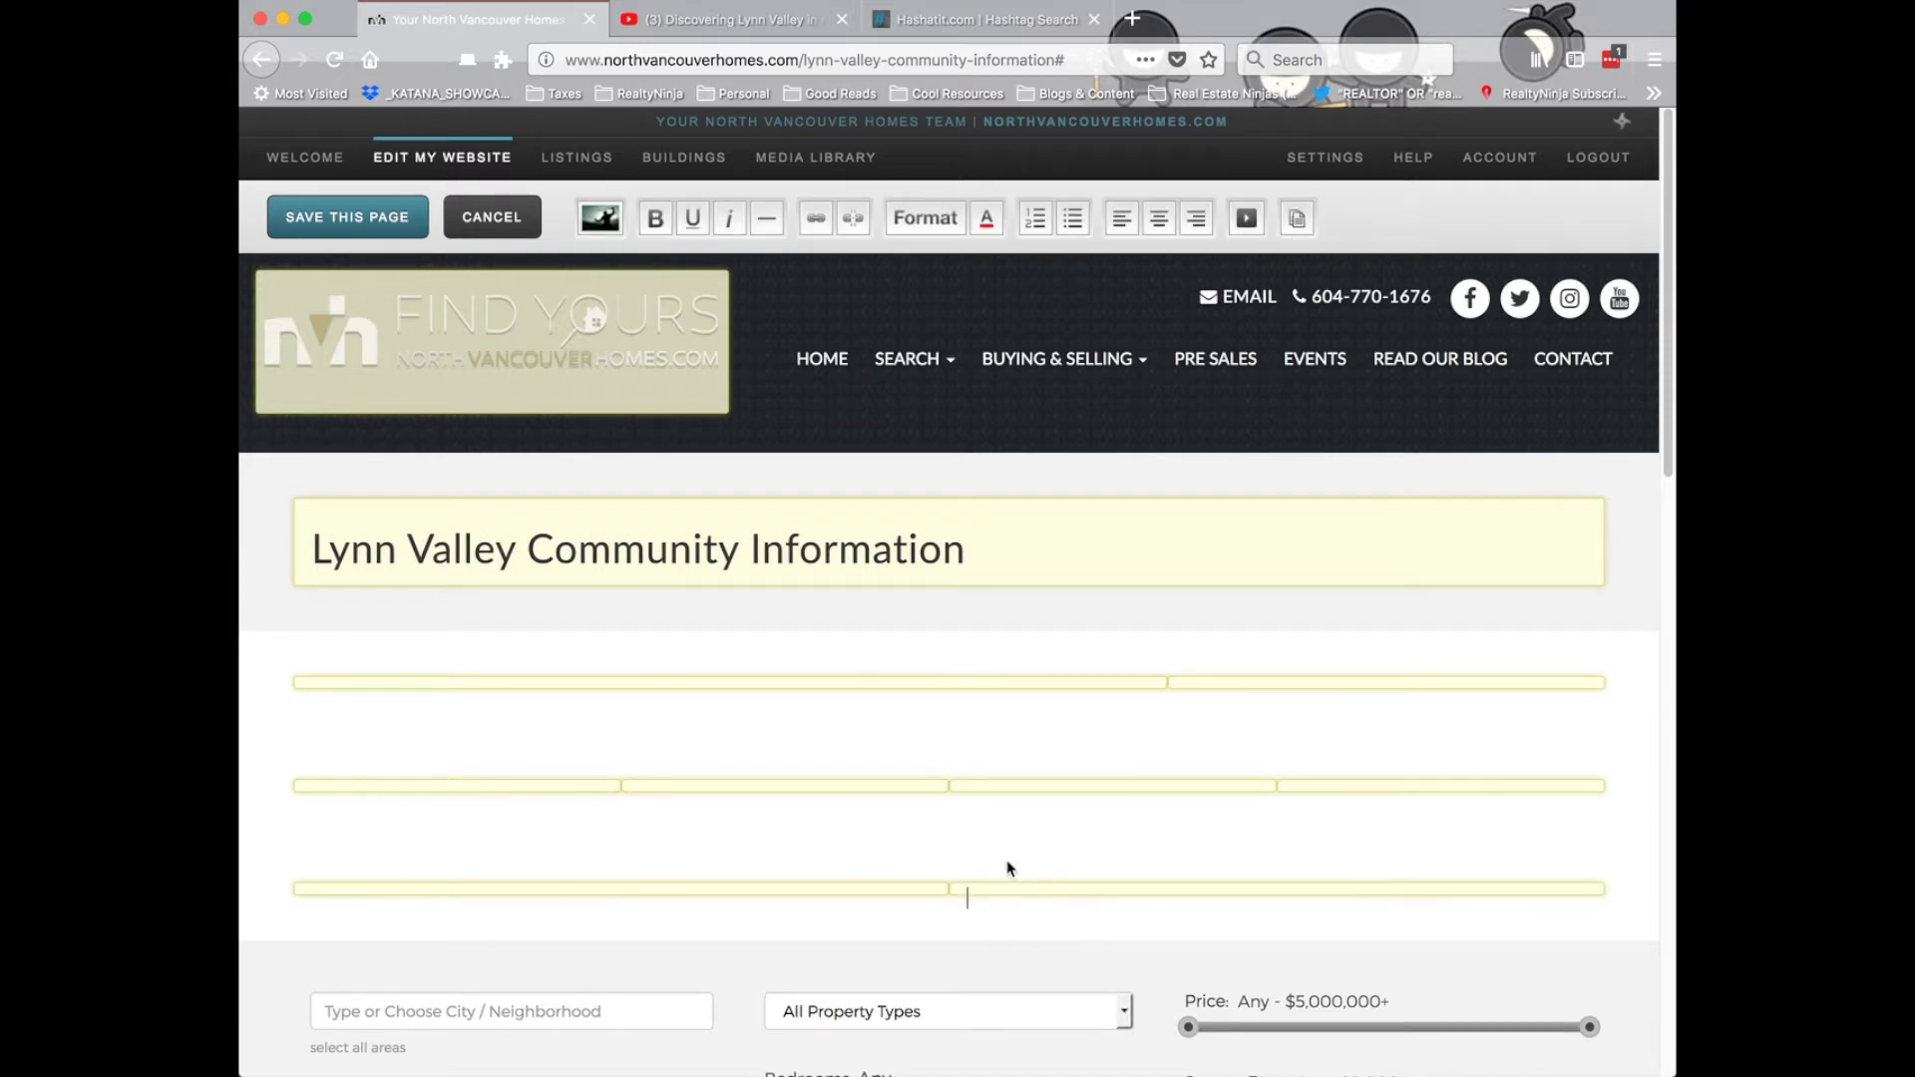
scroll(997, 855, down, 5)
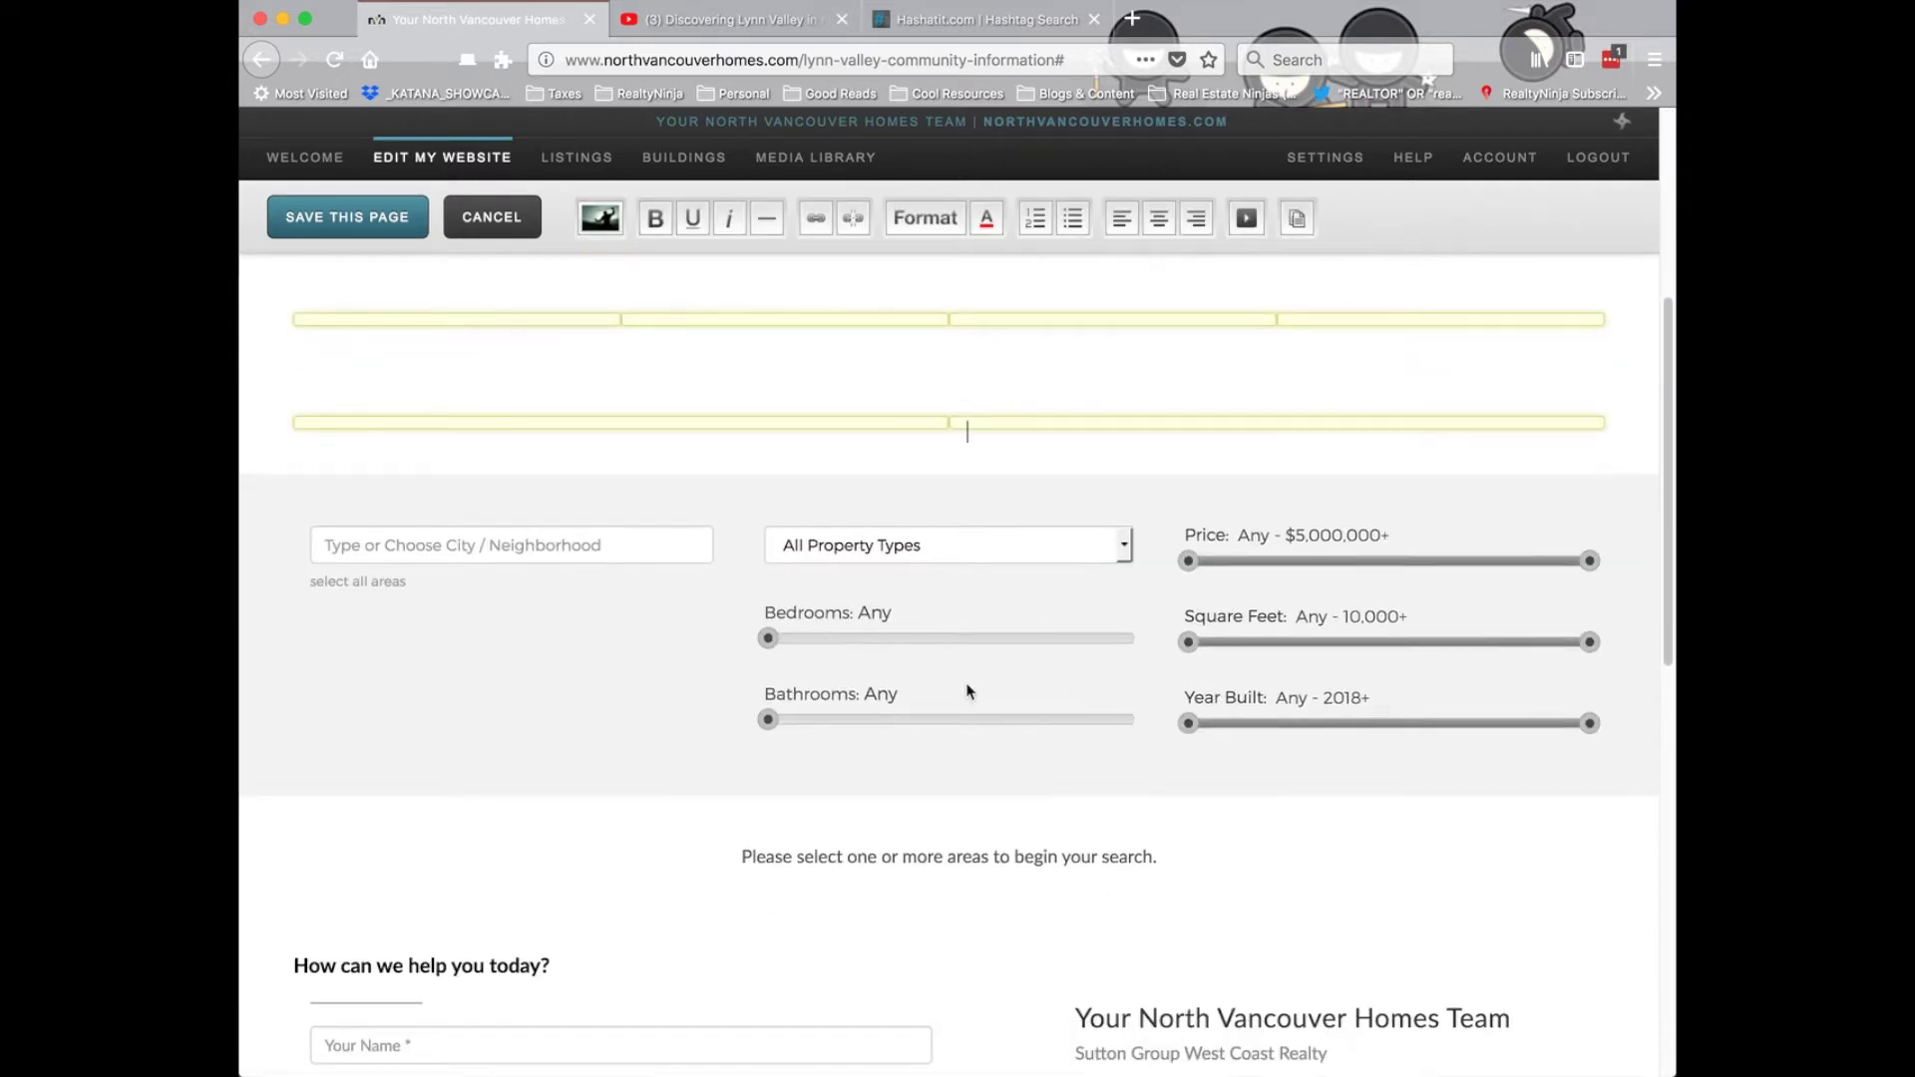
scroll(965, 690, down, 3)
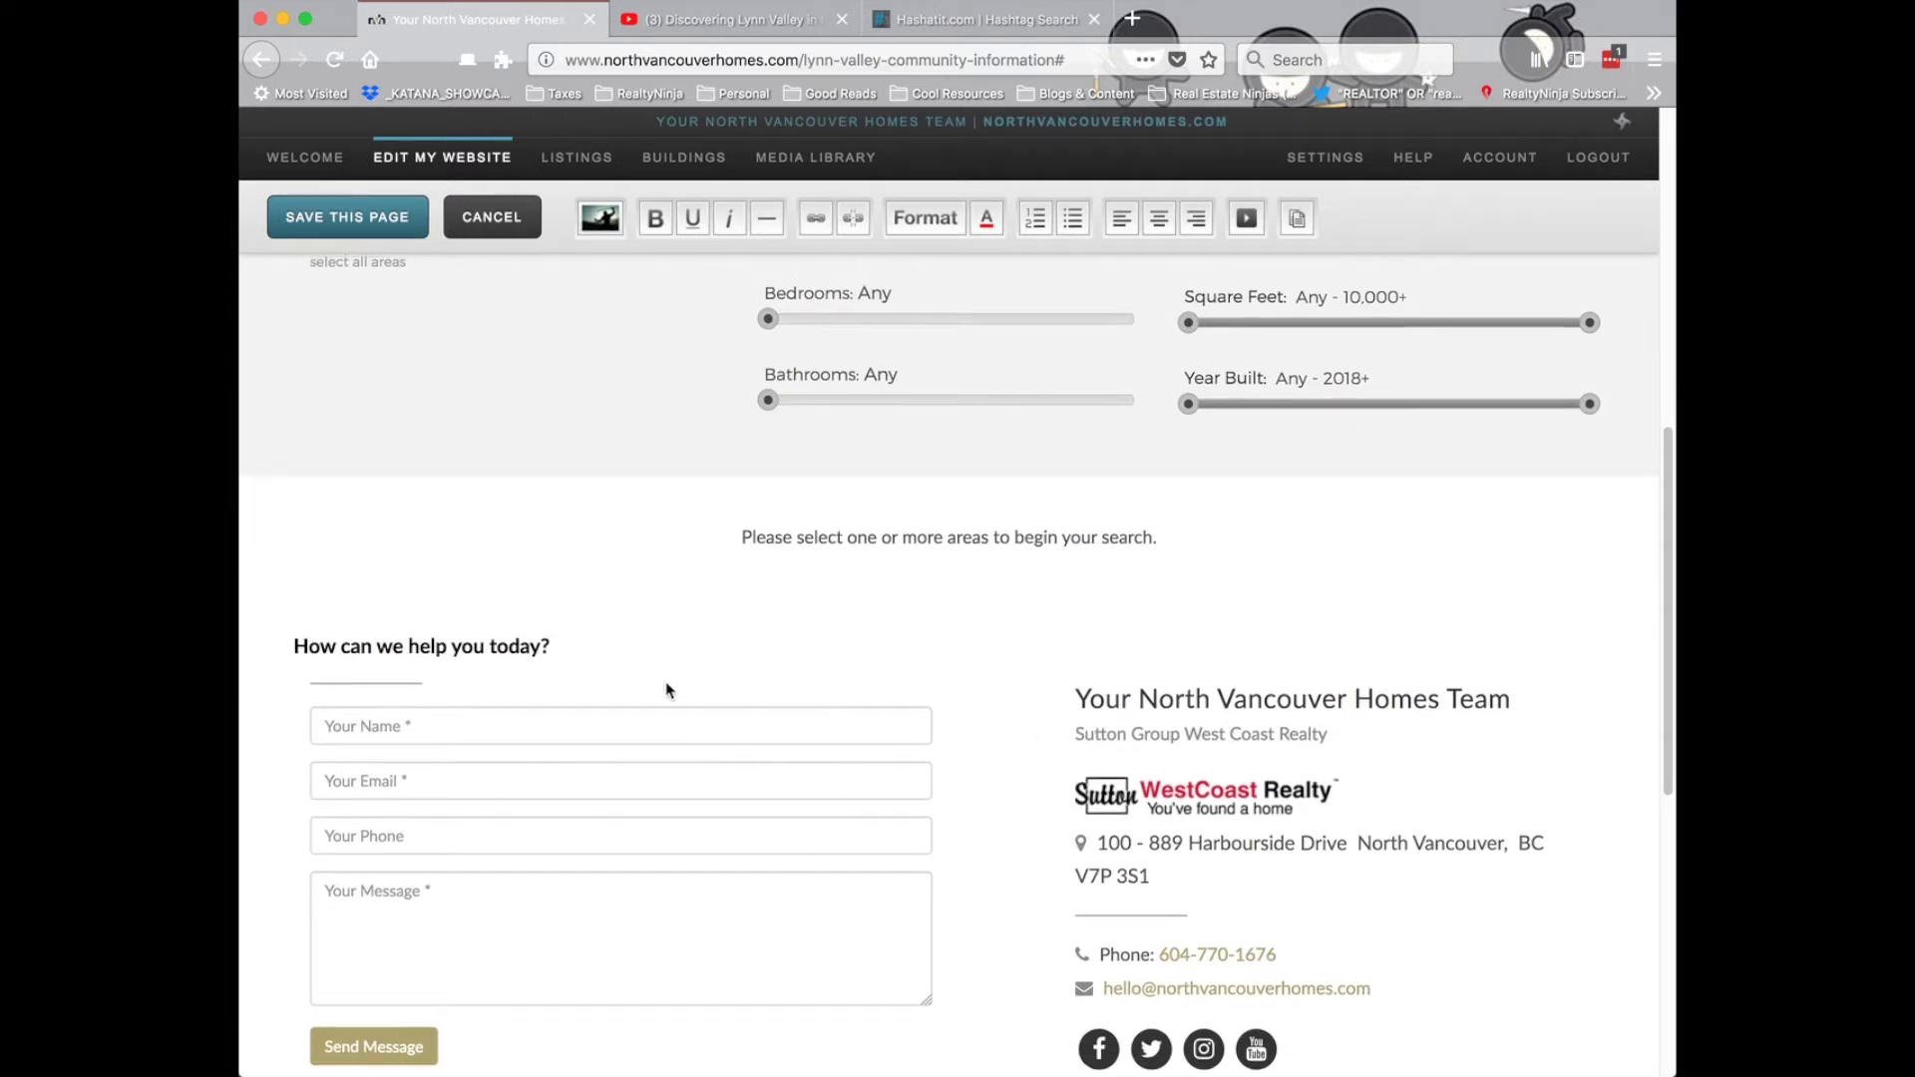
scroll(669, 681, up, 8)
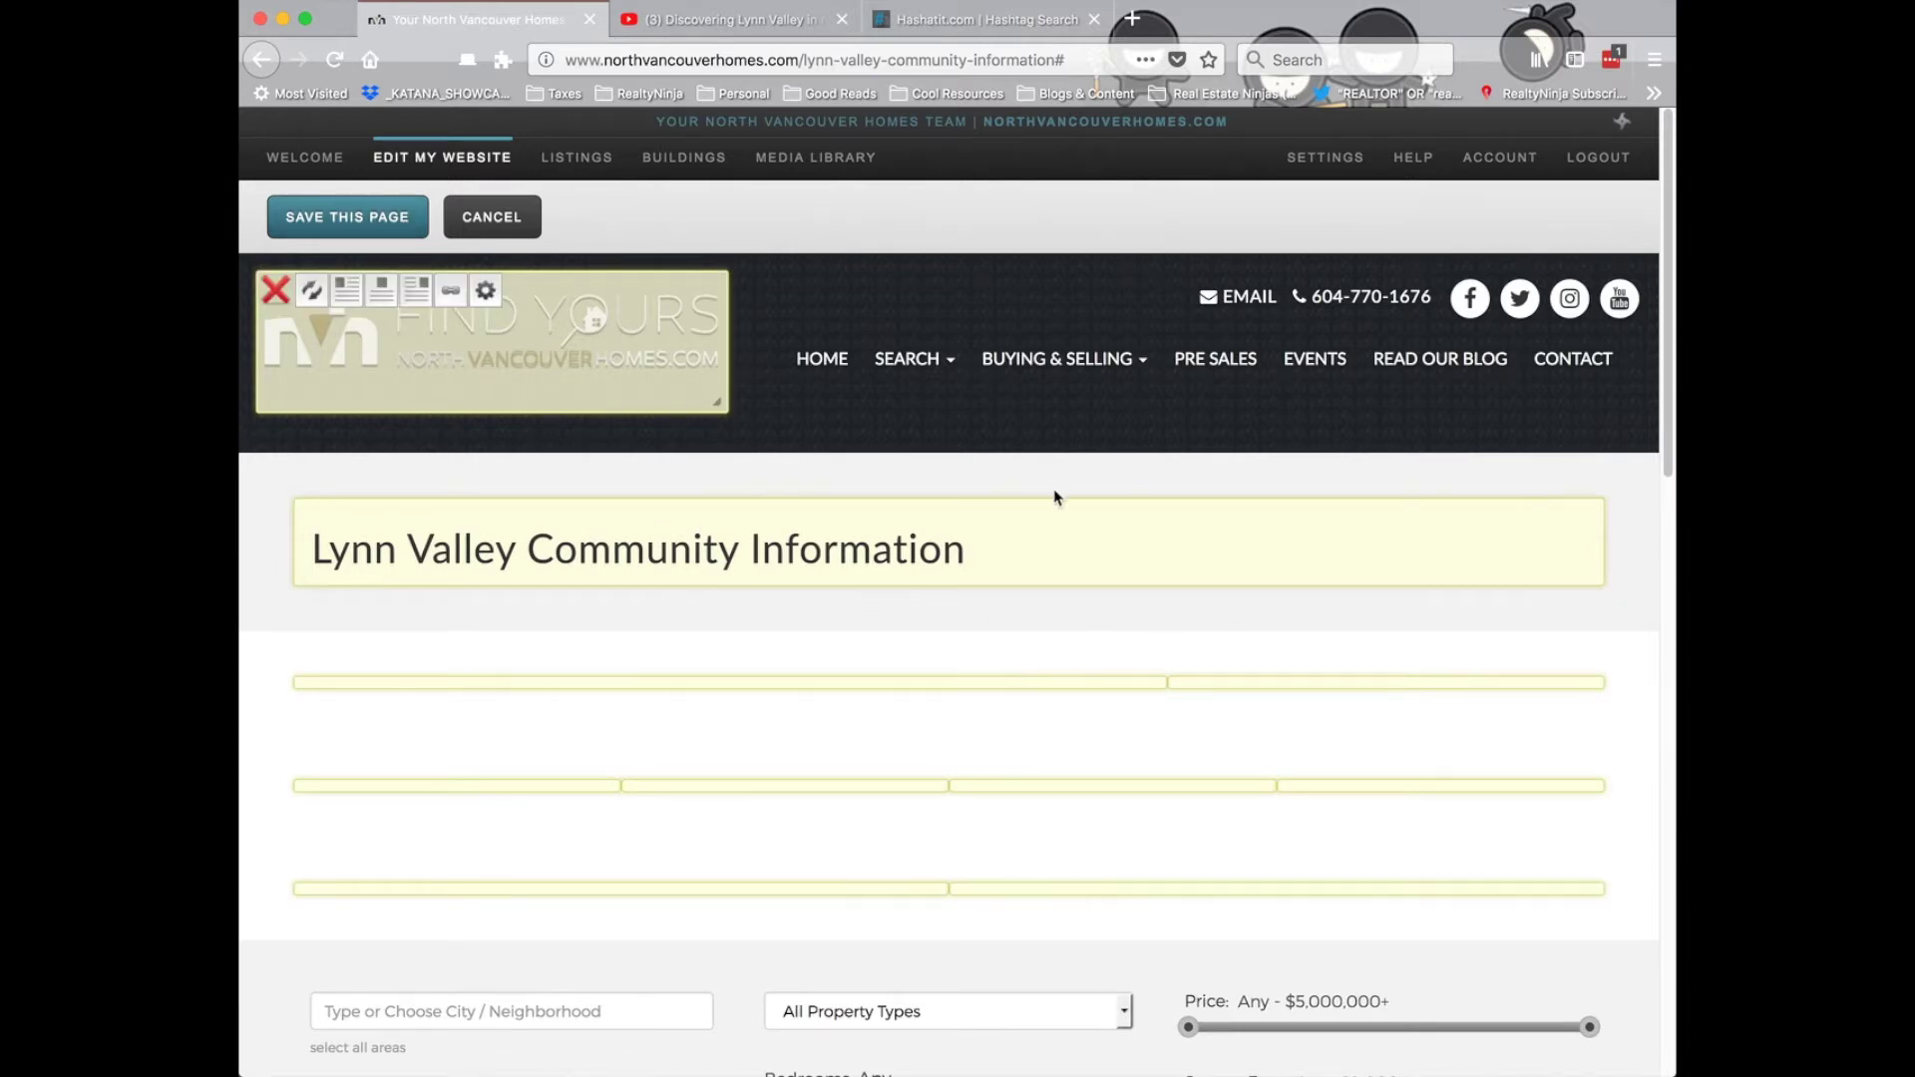
click(326, 216)
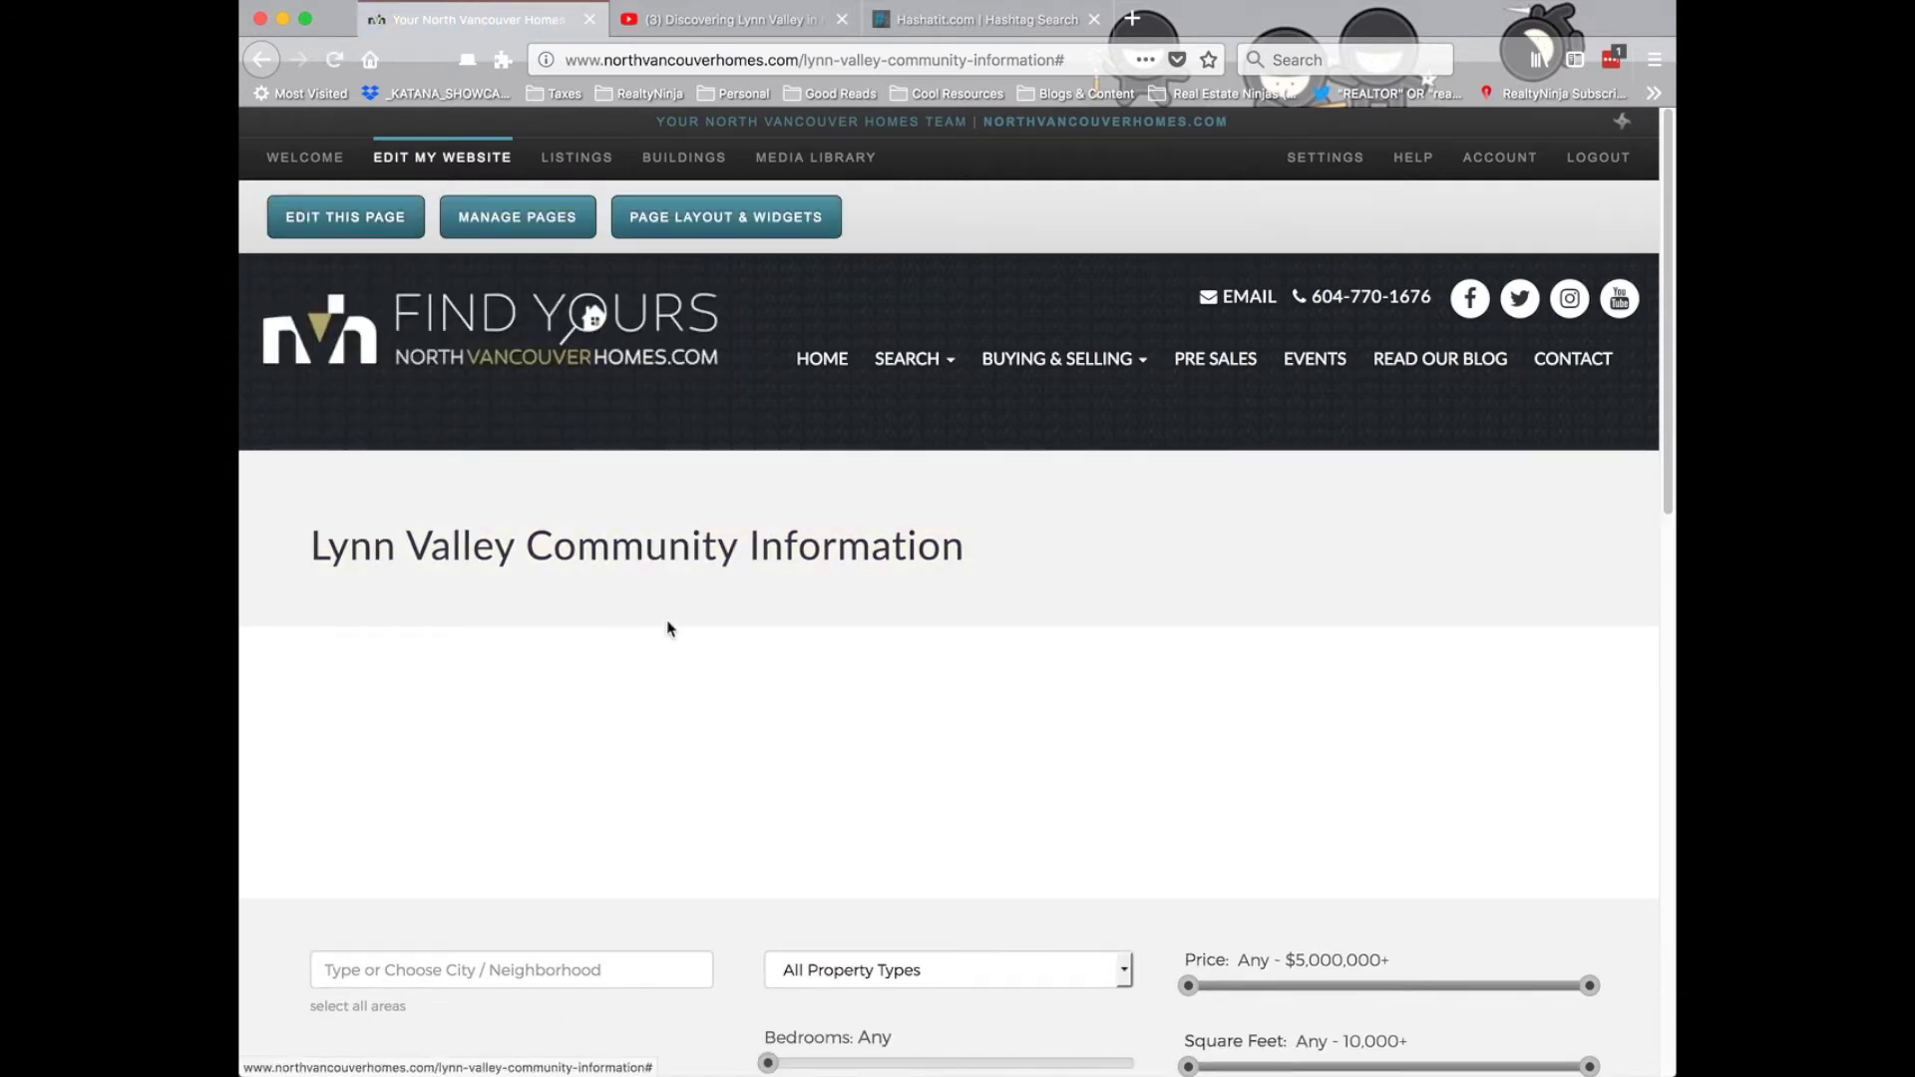
- Set the misty forest photo from the media library as the background of the Content: 1 Column title widget
click(776, 219)
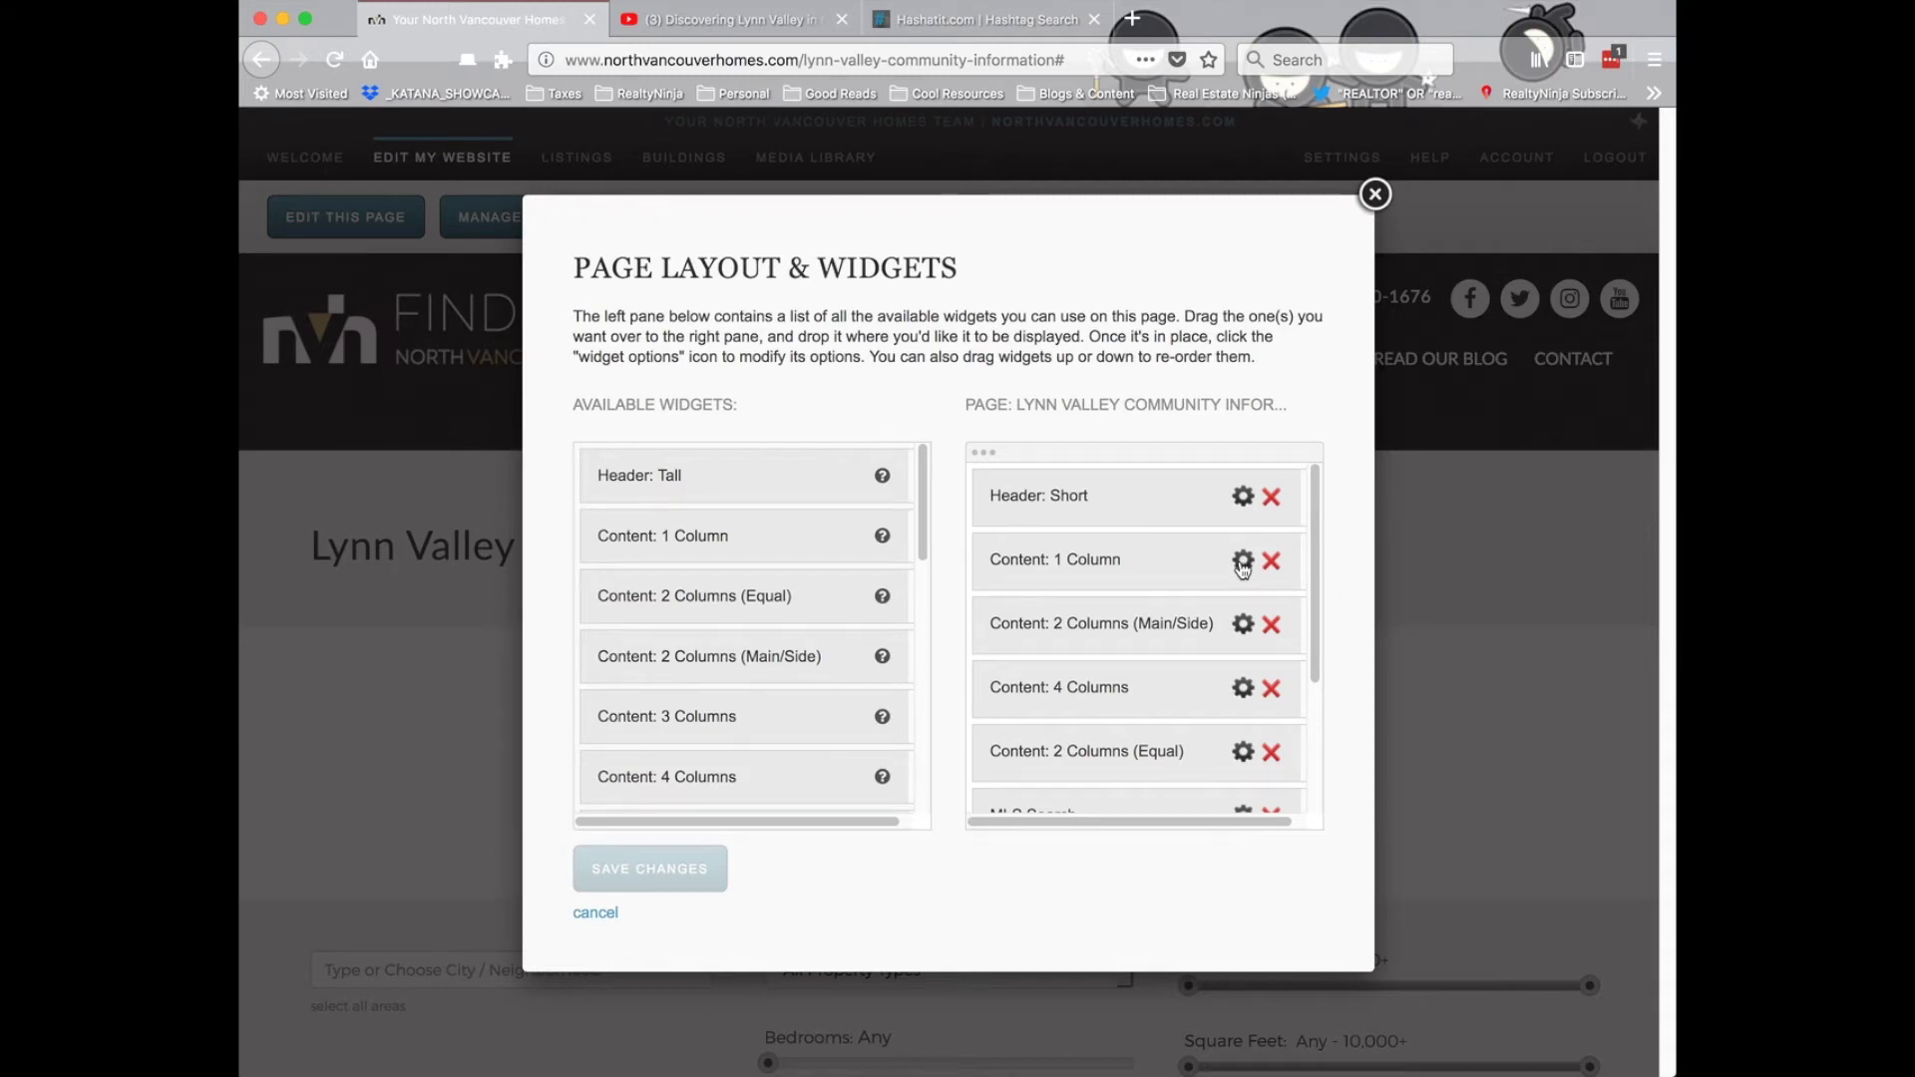
click(1243, 561)
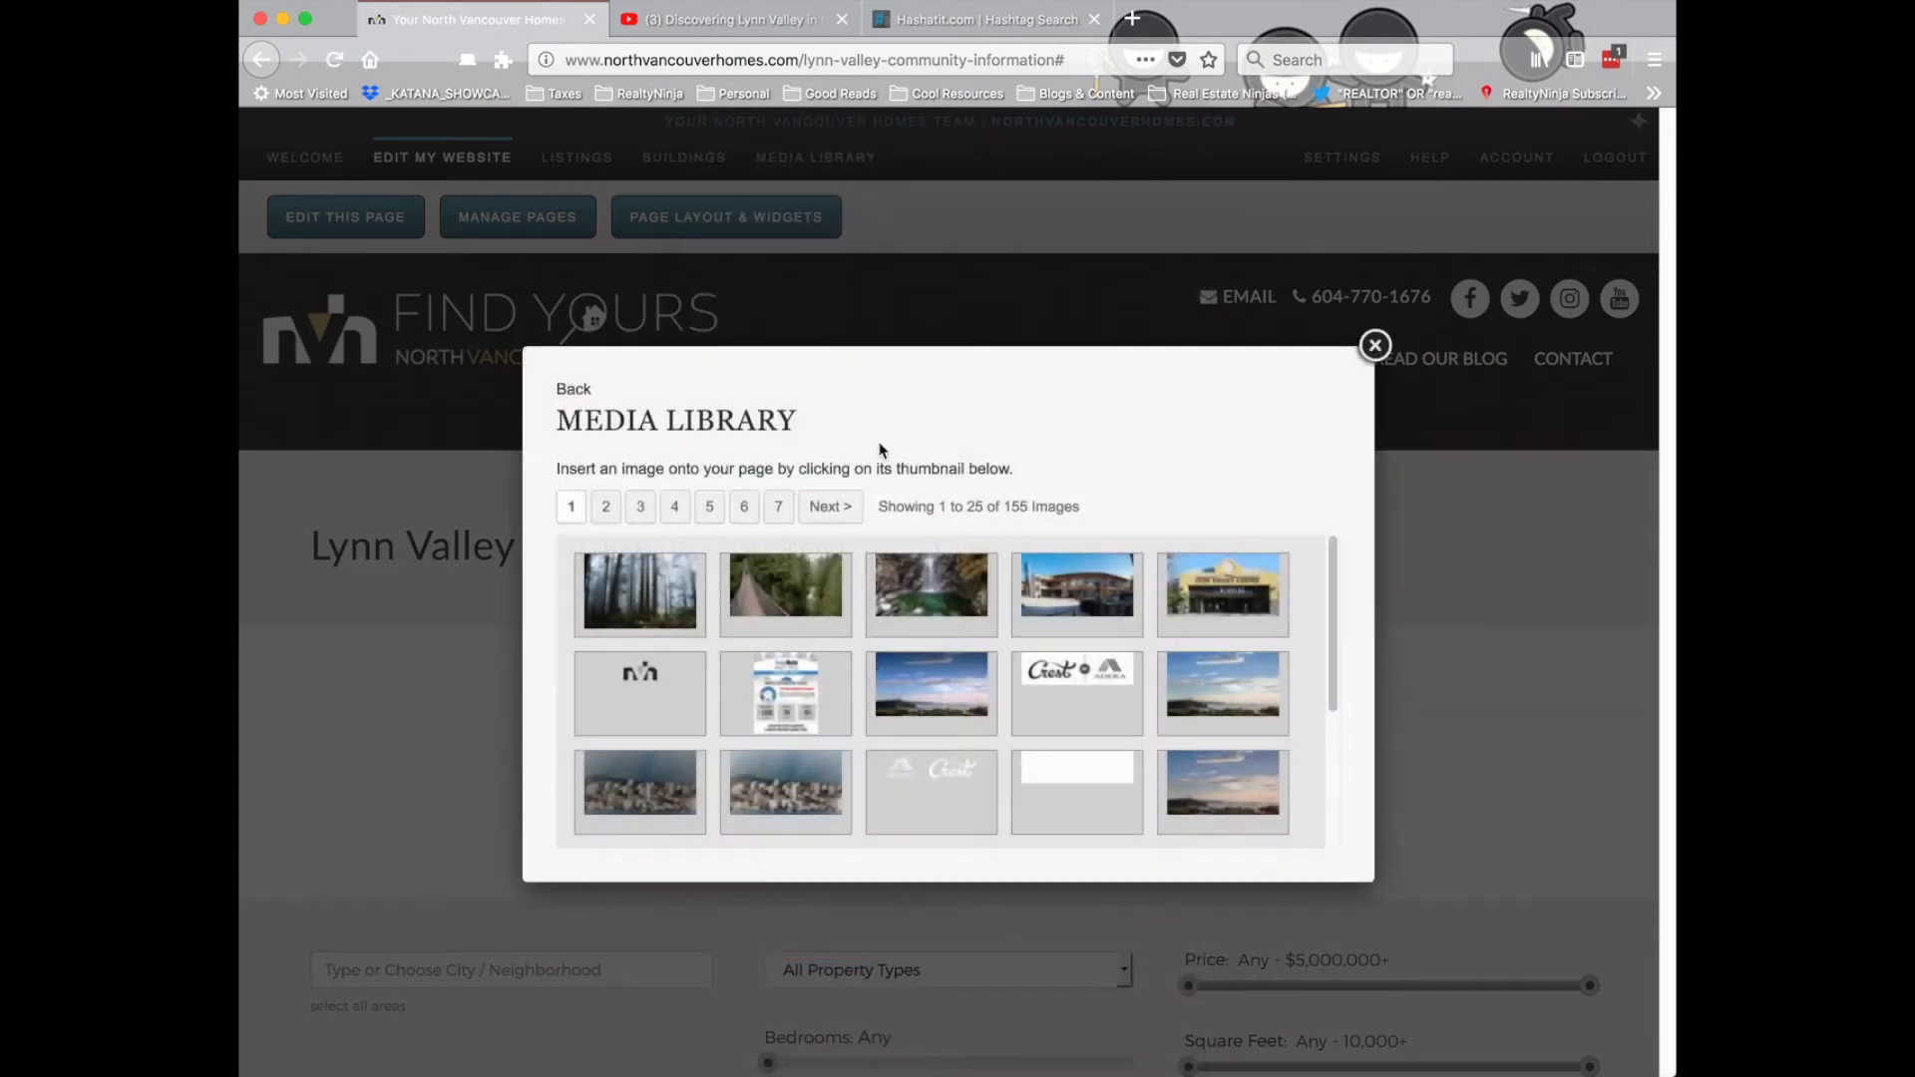
click(643, 600)
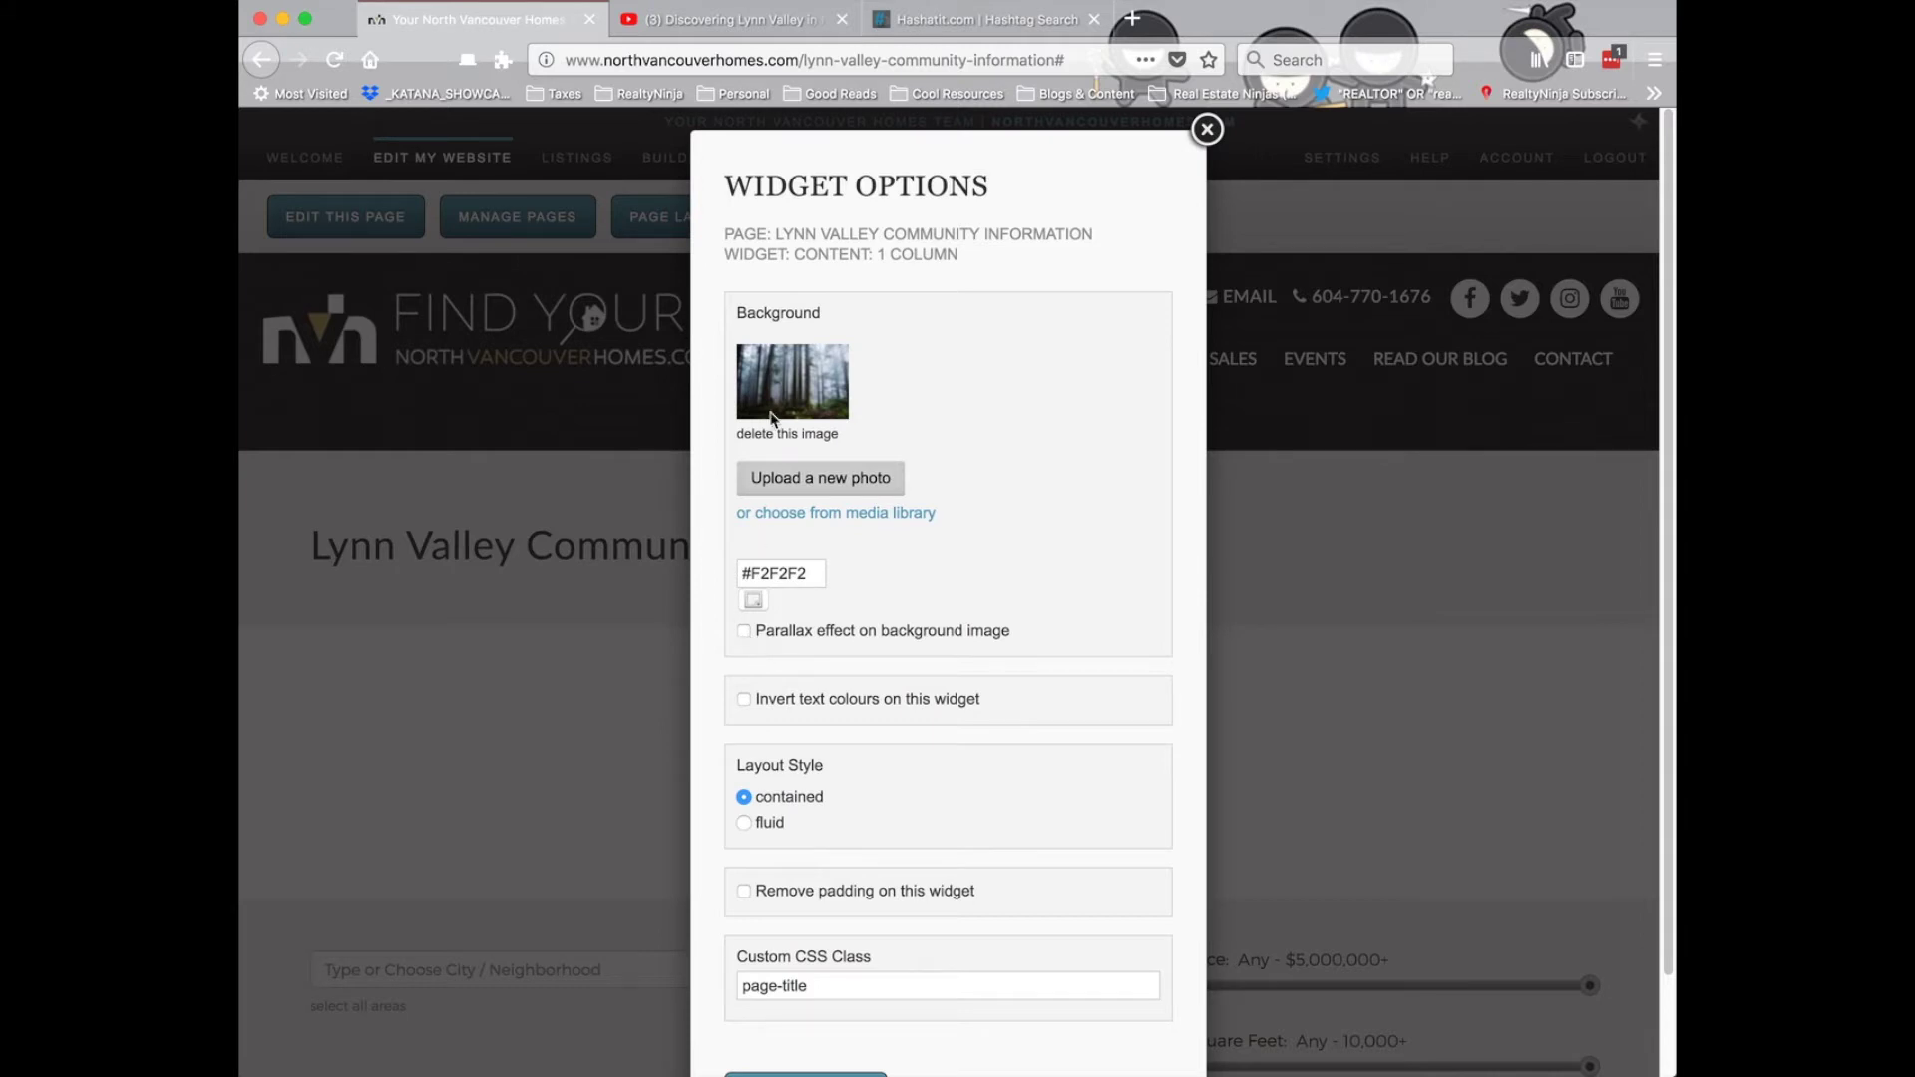
- Enable the background parallax effect and inverted text colours on the title widget, and save the page layout
click(744, 631)
click(756, 698)
scroll(876, 833, down, 2)
click(813, 992)
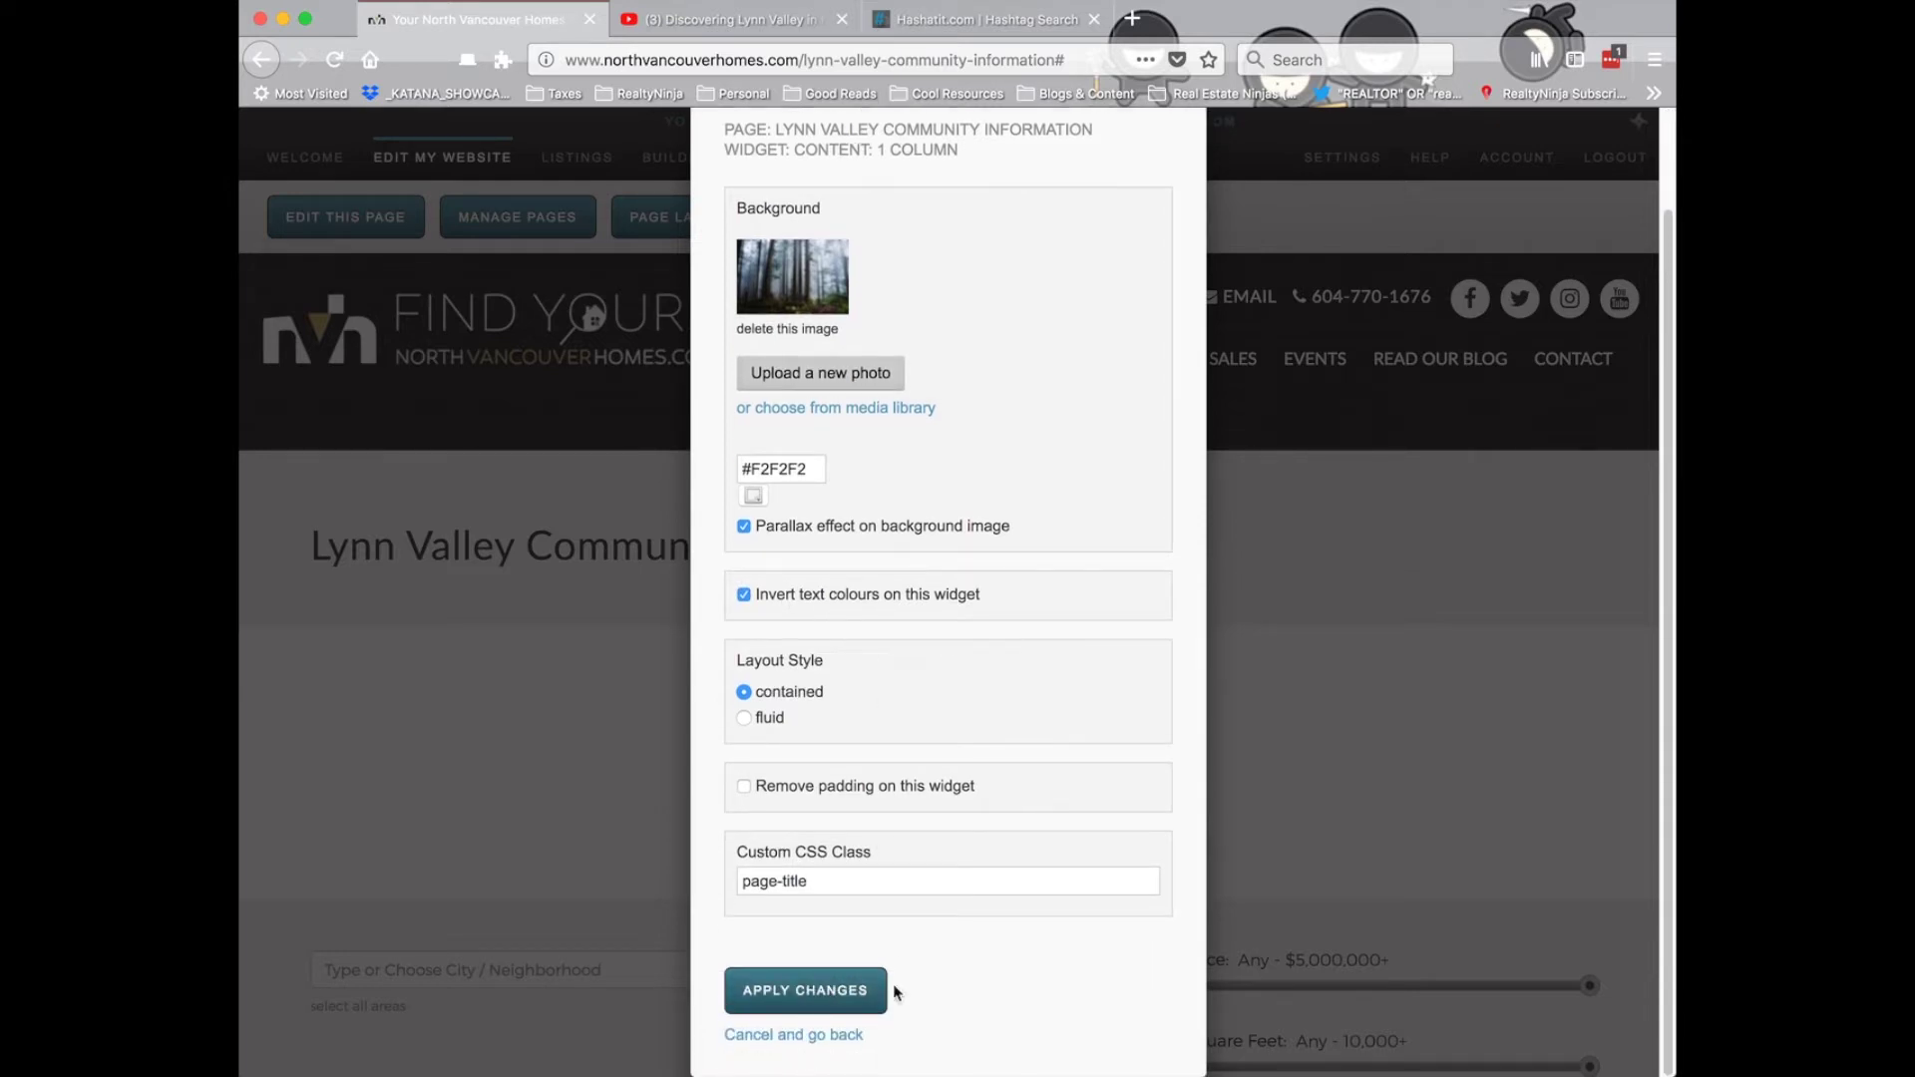
click(647, 879)
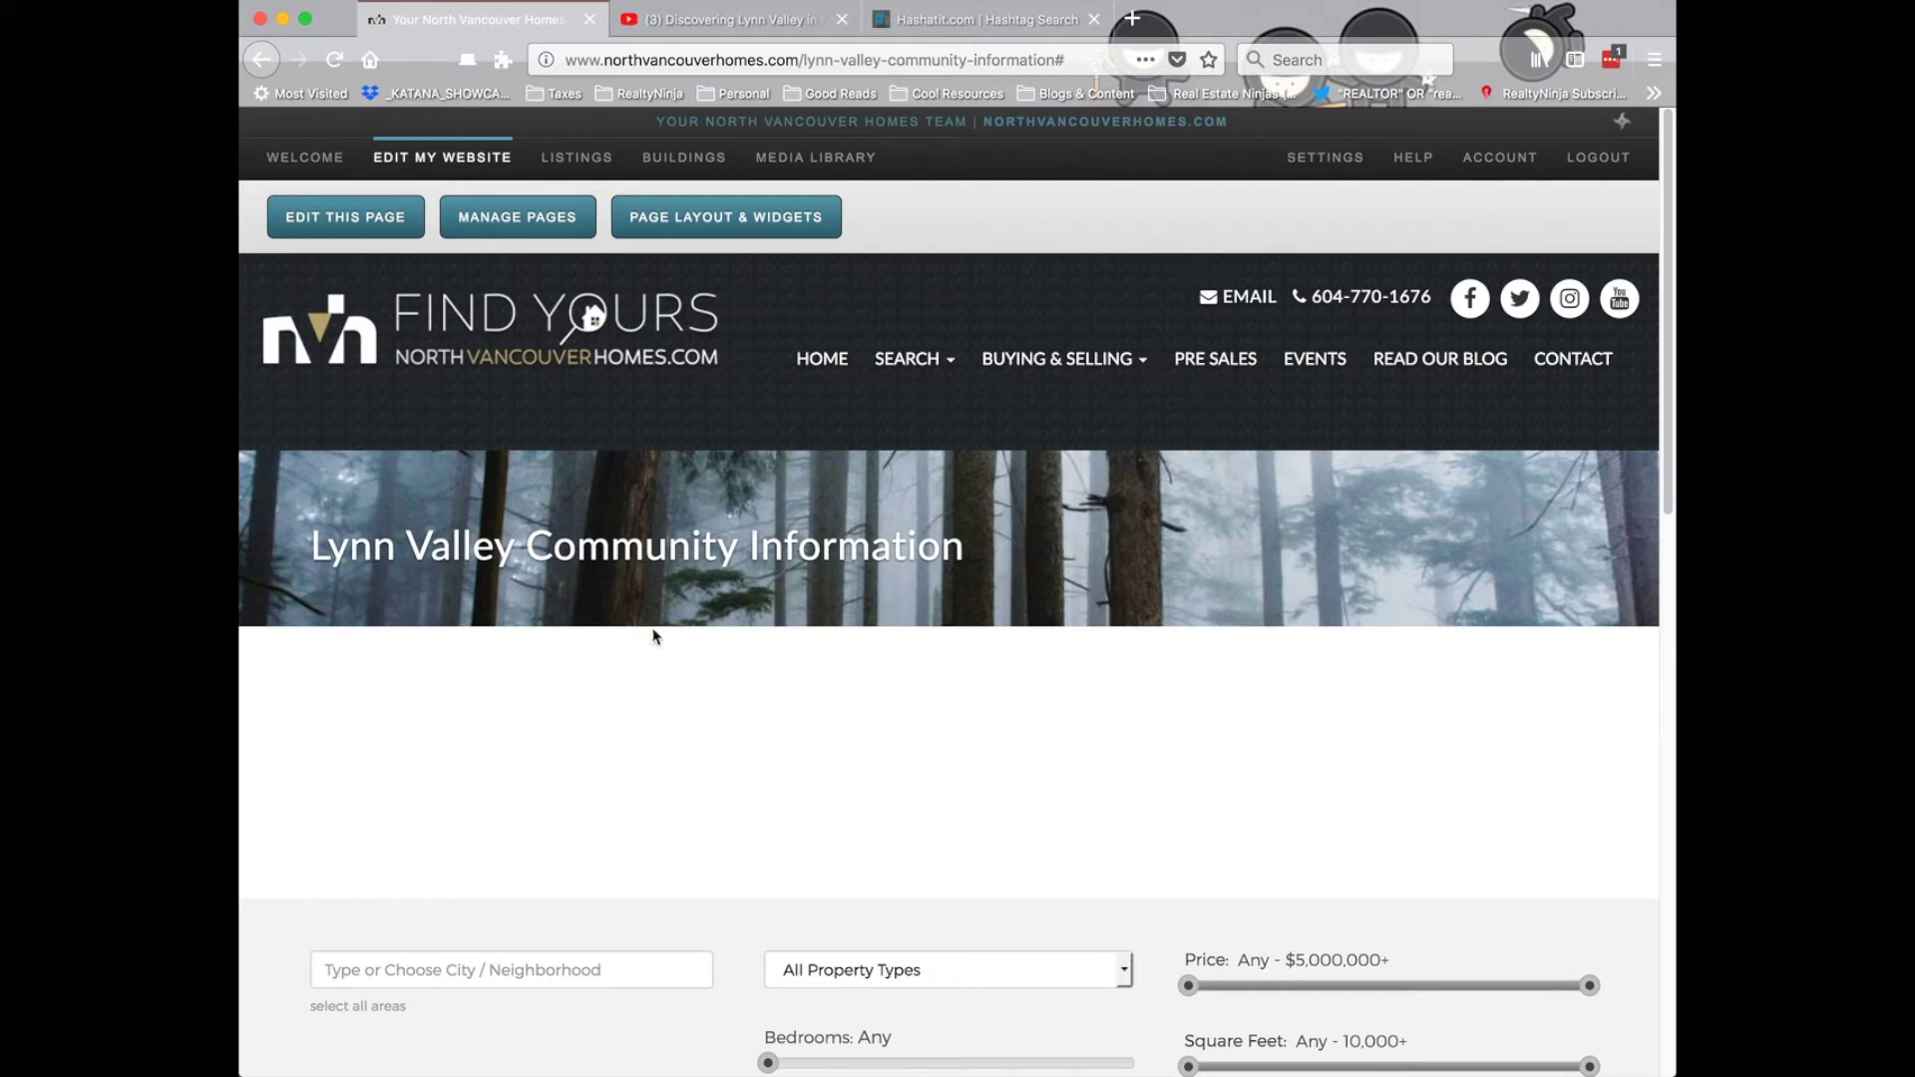
- Insert the copied Lynn Valley neighbourhood description as clean text in the side column below the title, and remove the stray empty image frame
click(365, 232)
click(856, 679)
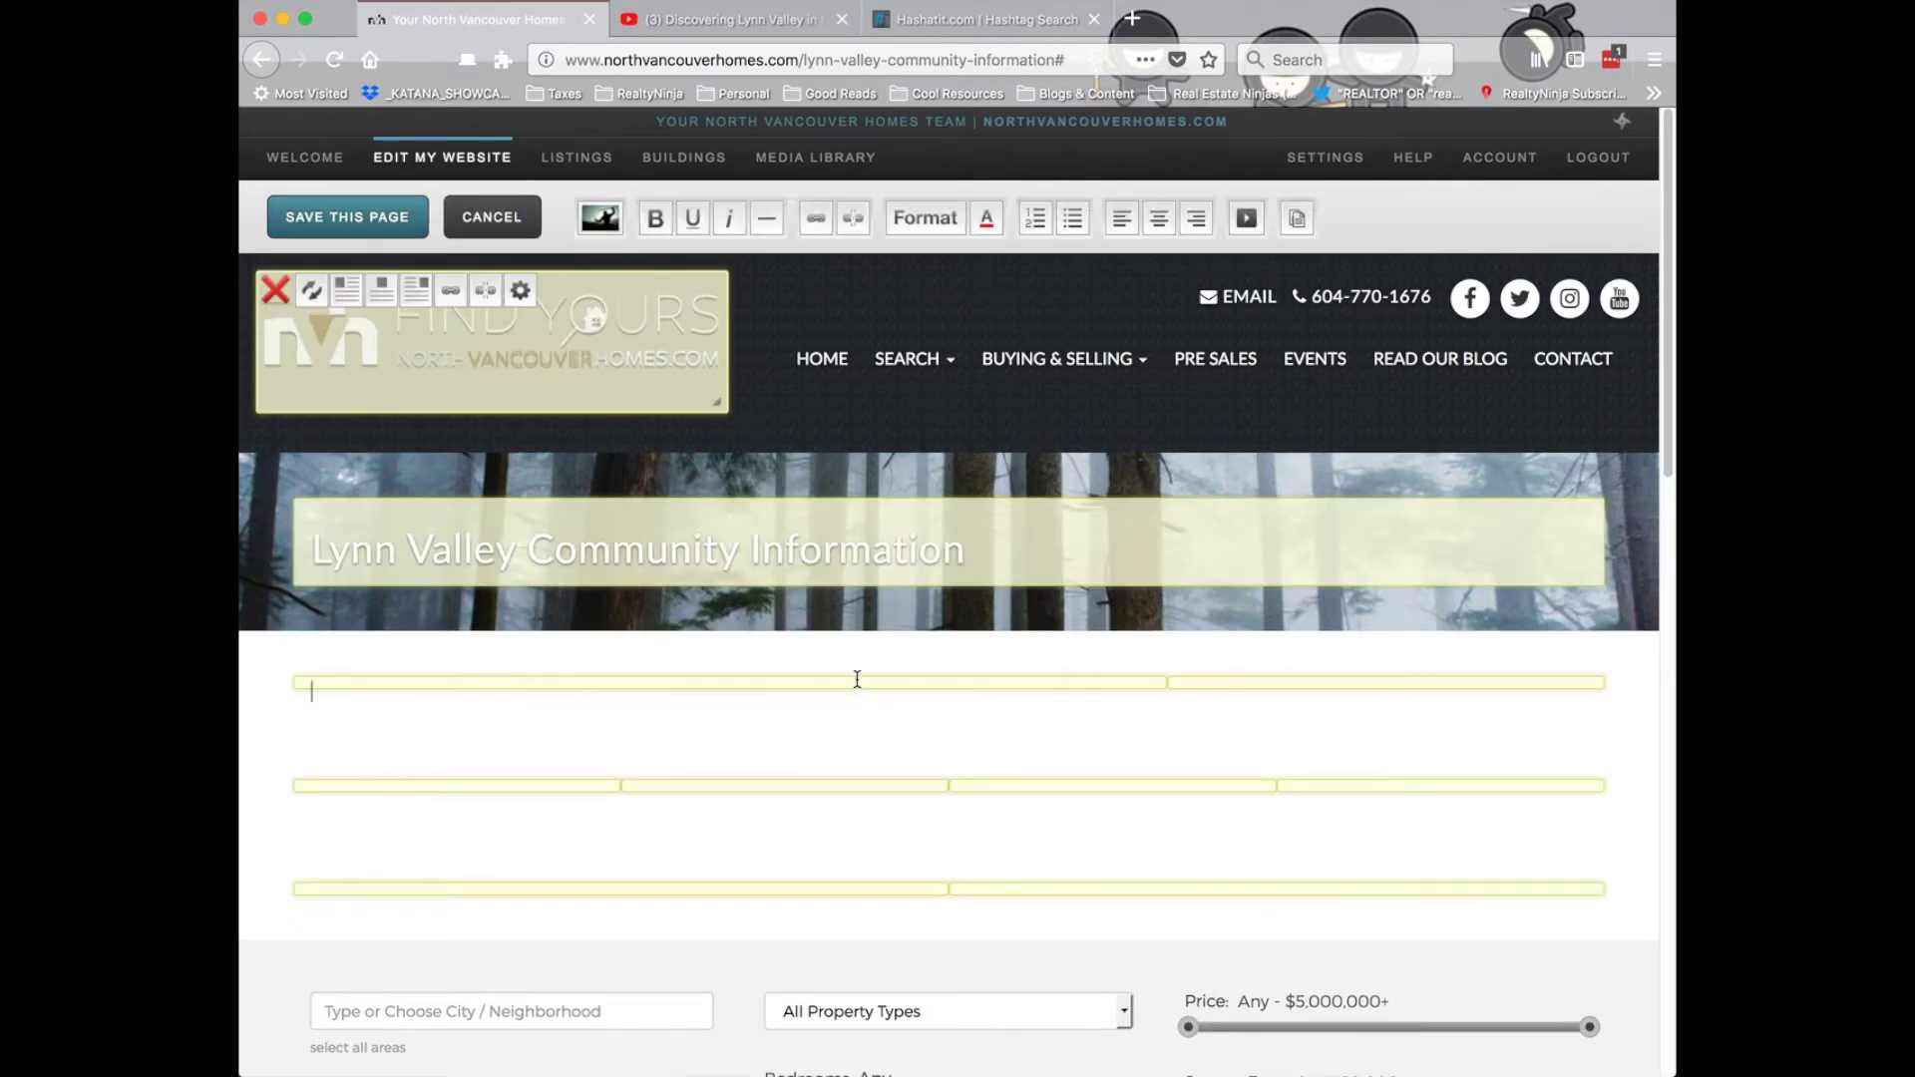
click(1373, 684)
key(super+Tab)
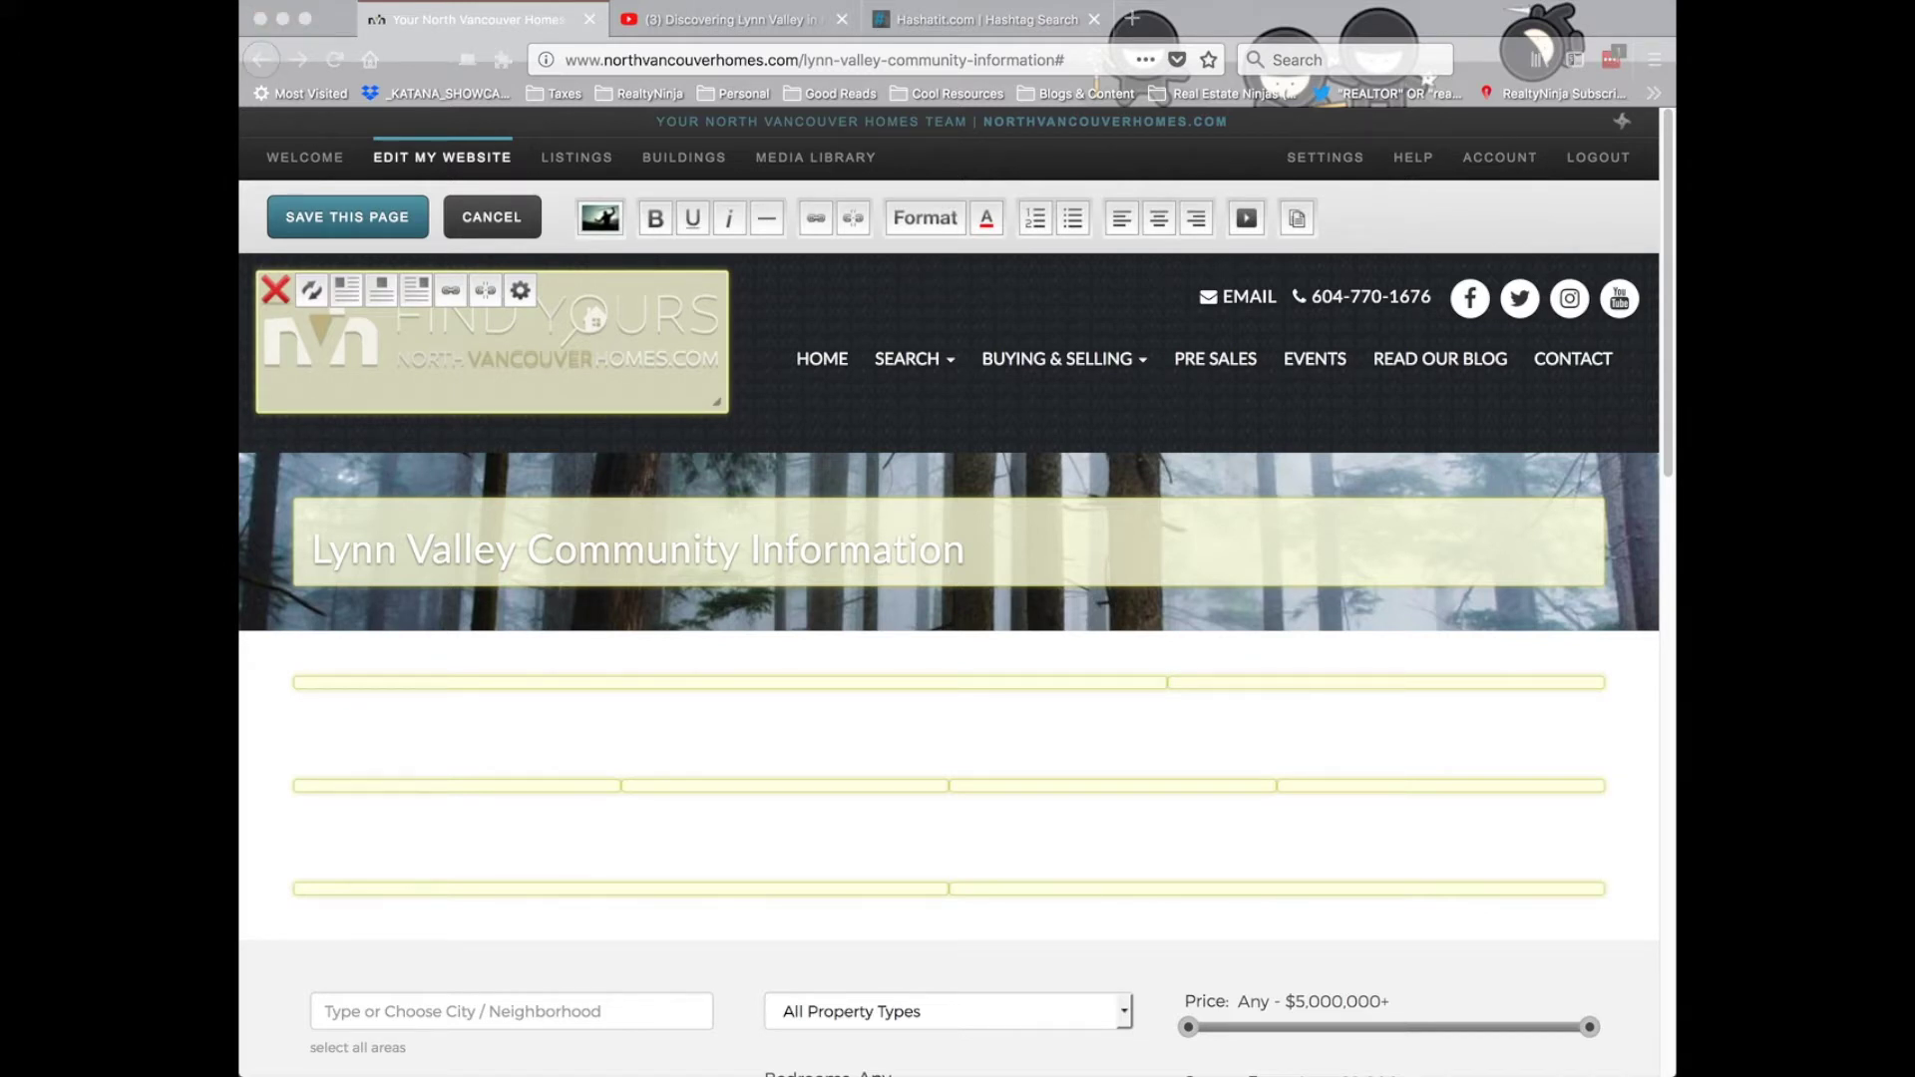
click(1258, 680)
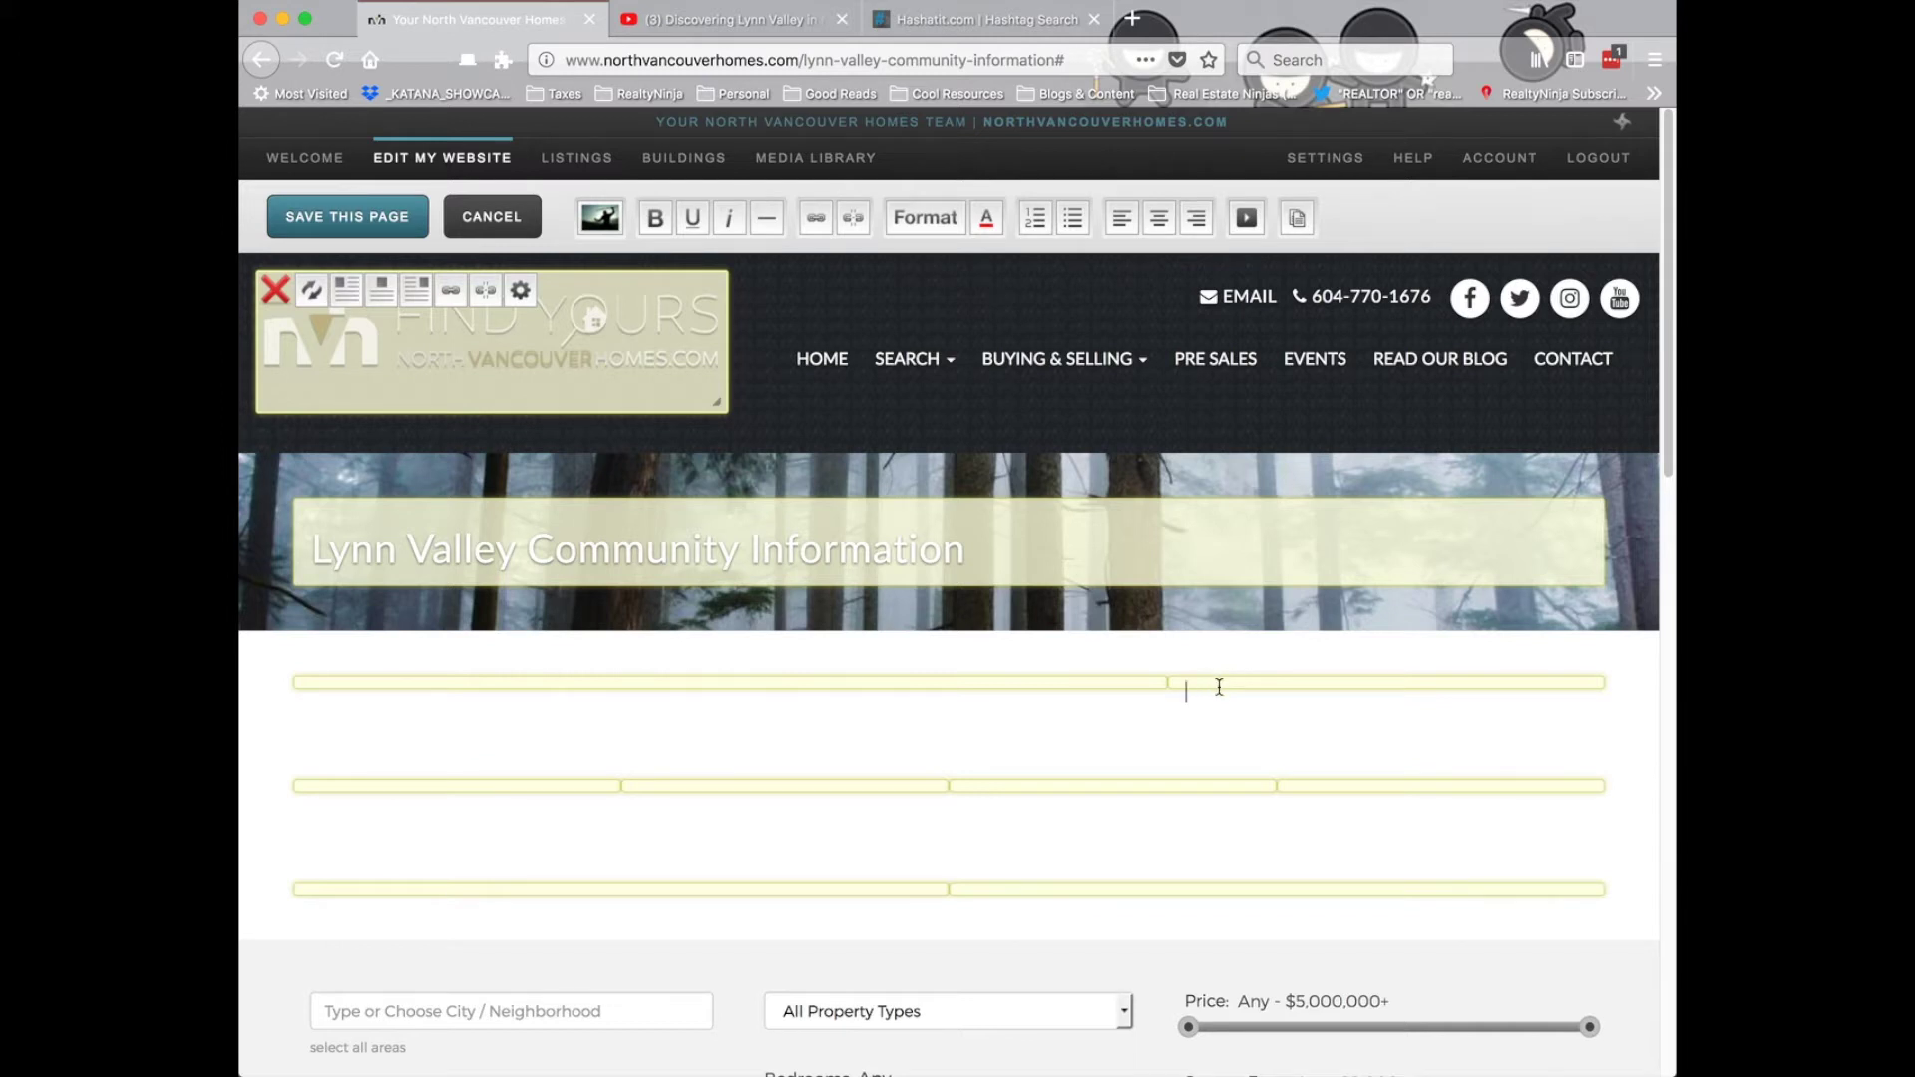
click(1298, 228)
click(1298, 218)
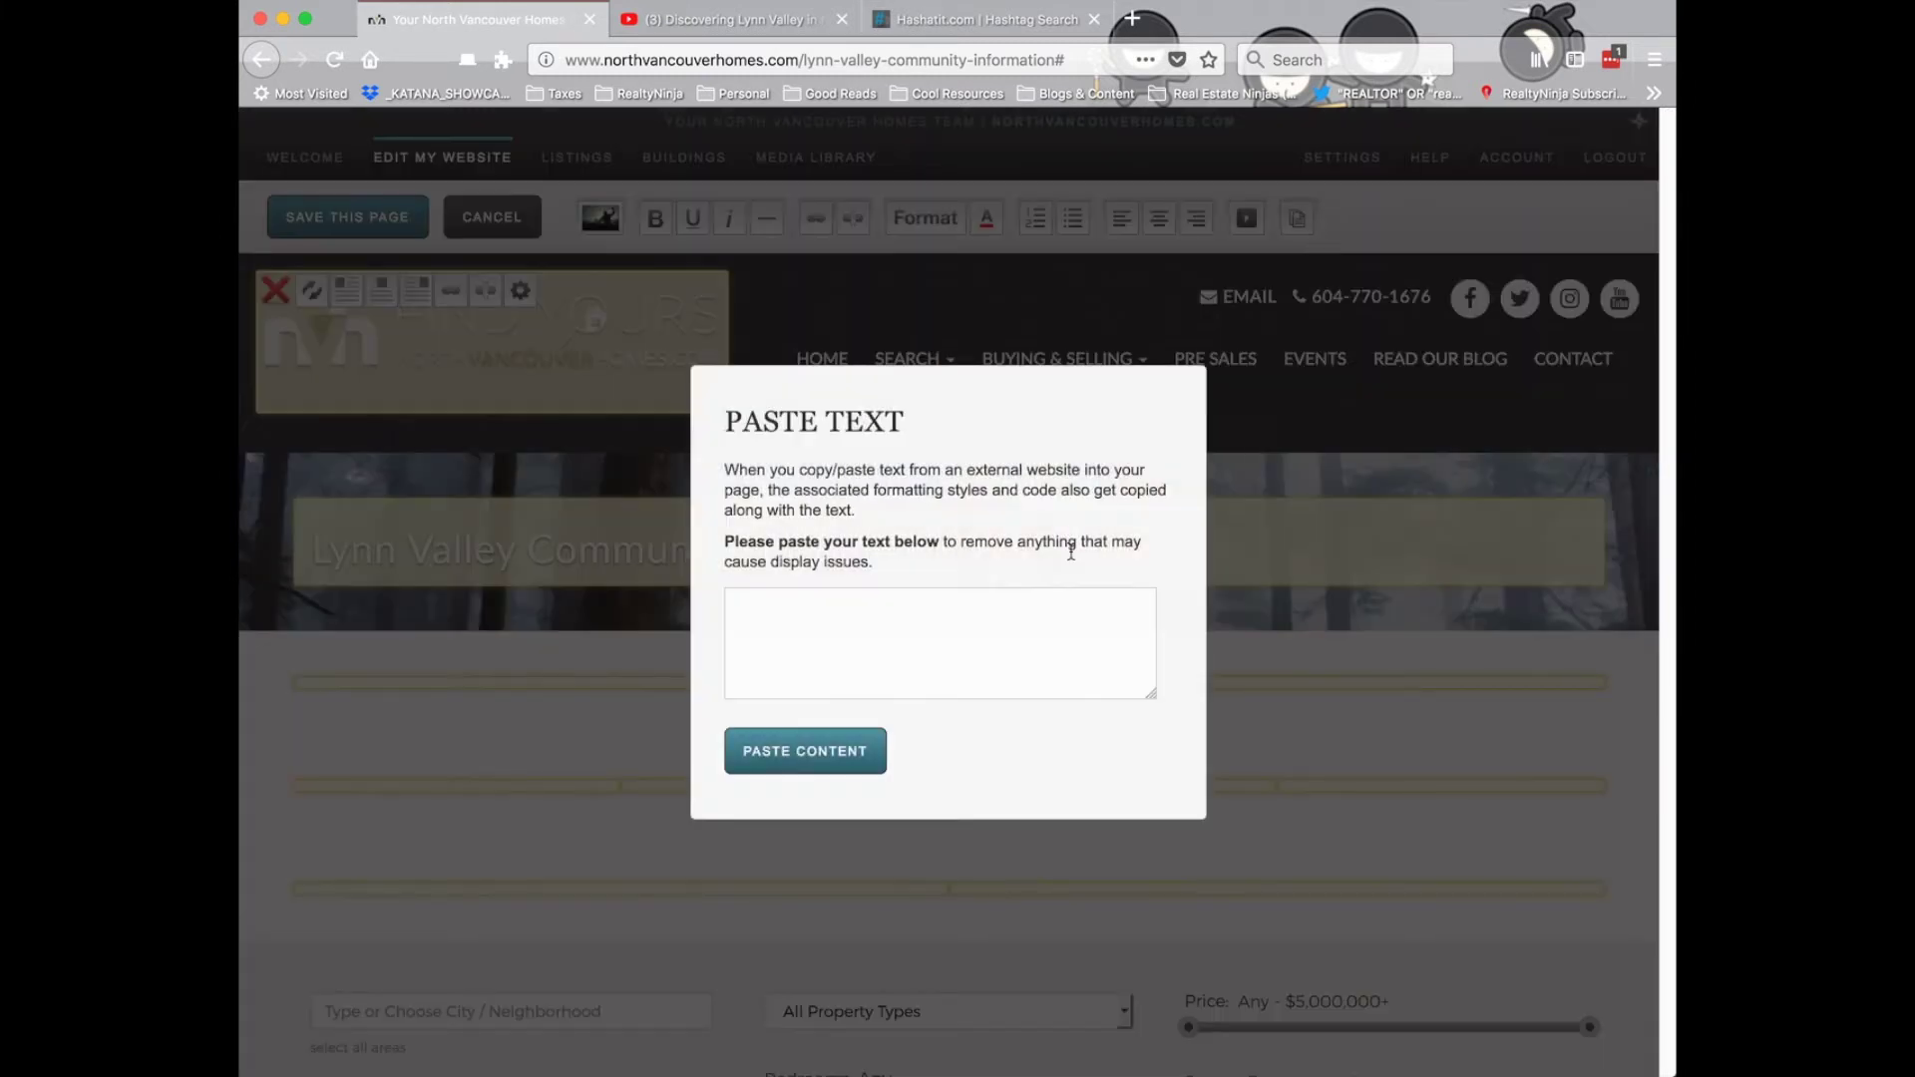
key(ctrl+v)
drag(1152, 695, 1160, 866)
click(828, 926)
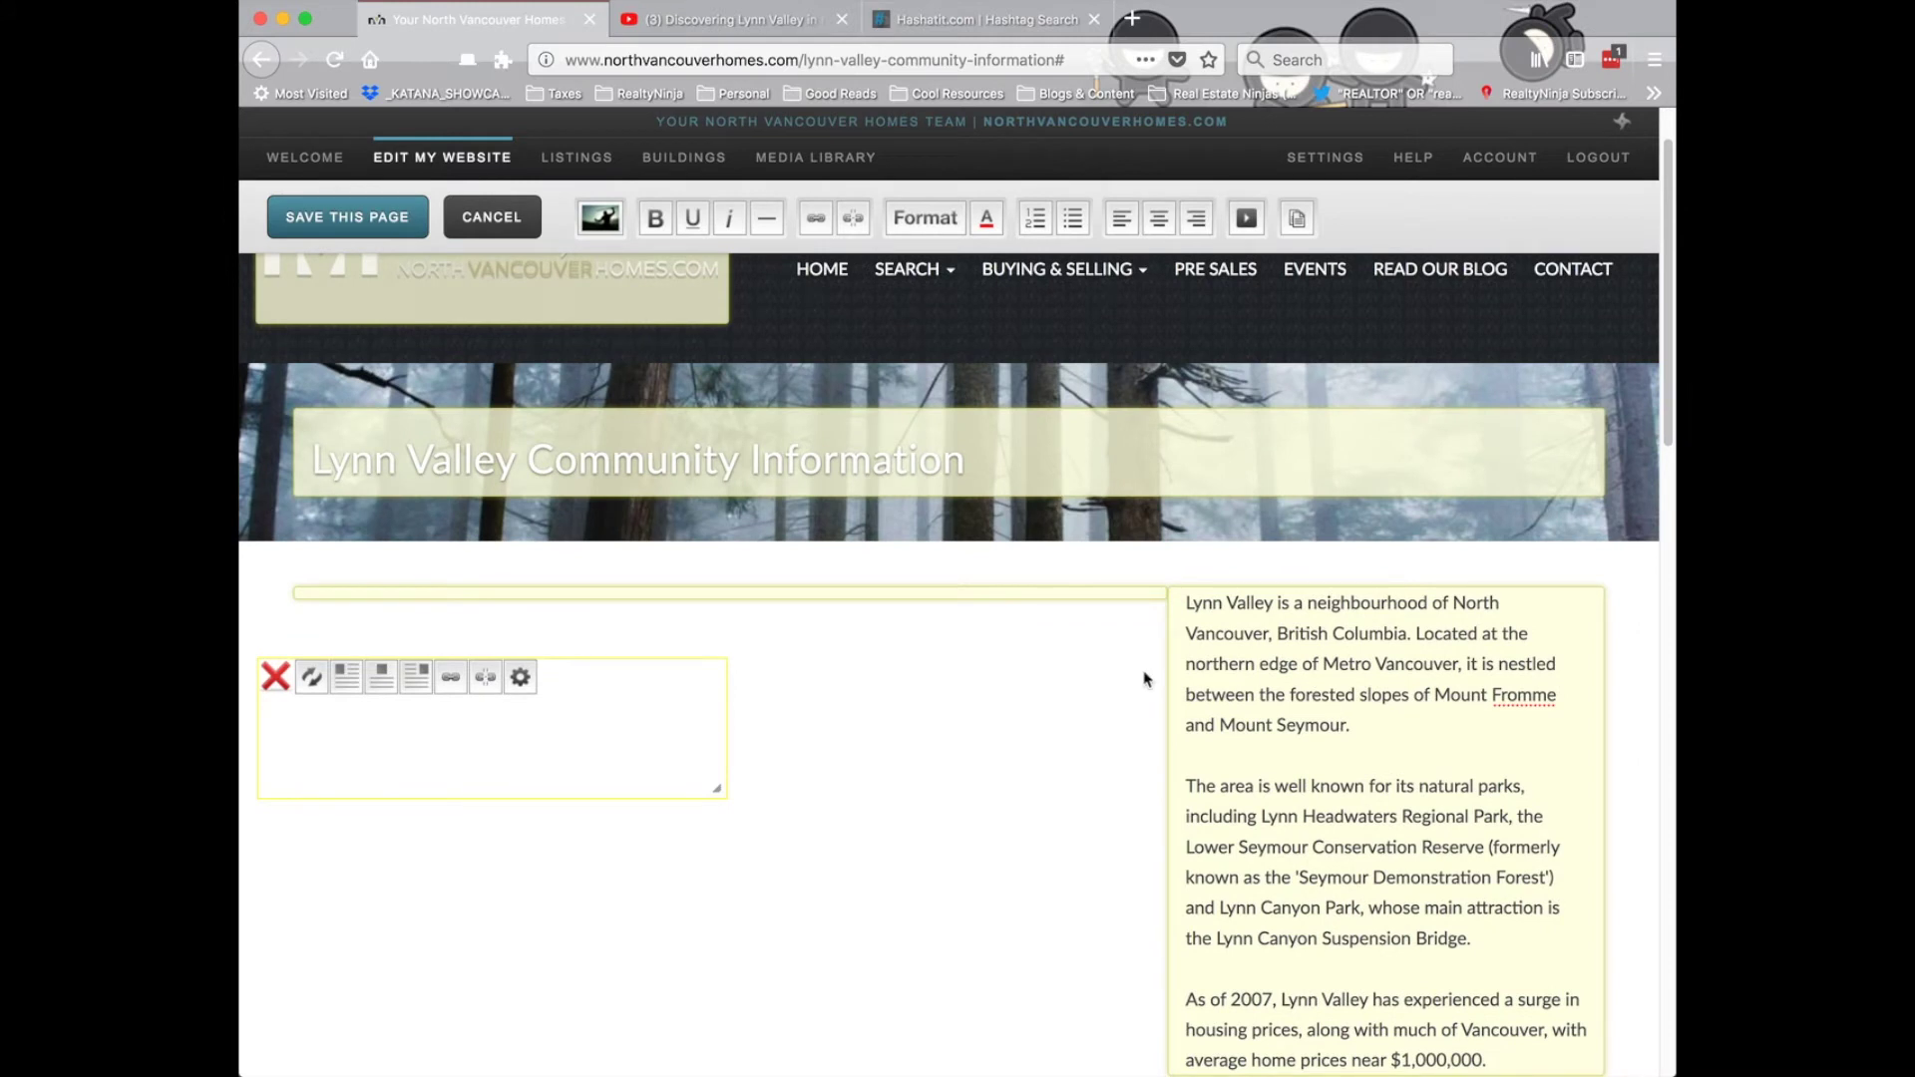
click(277, 677)
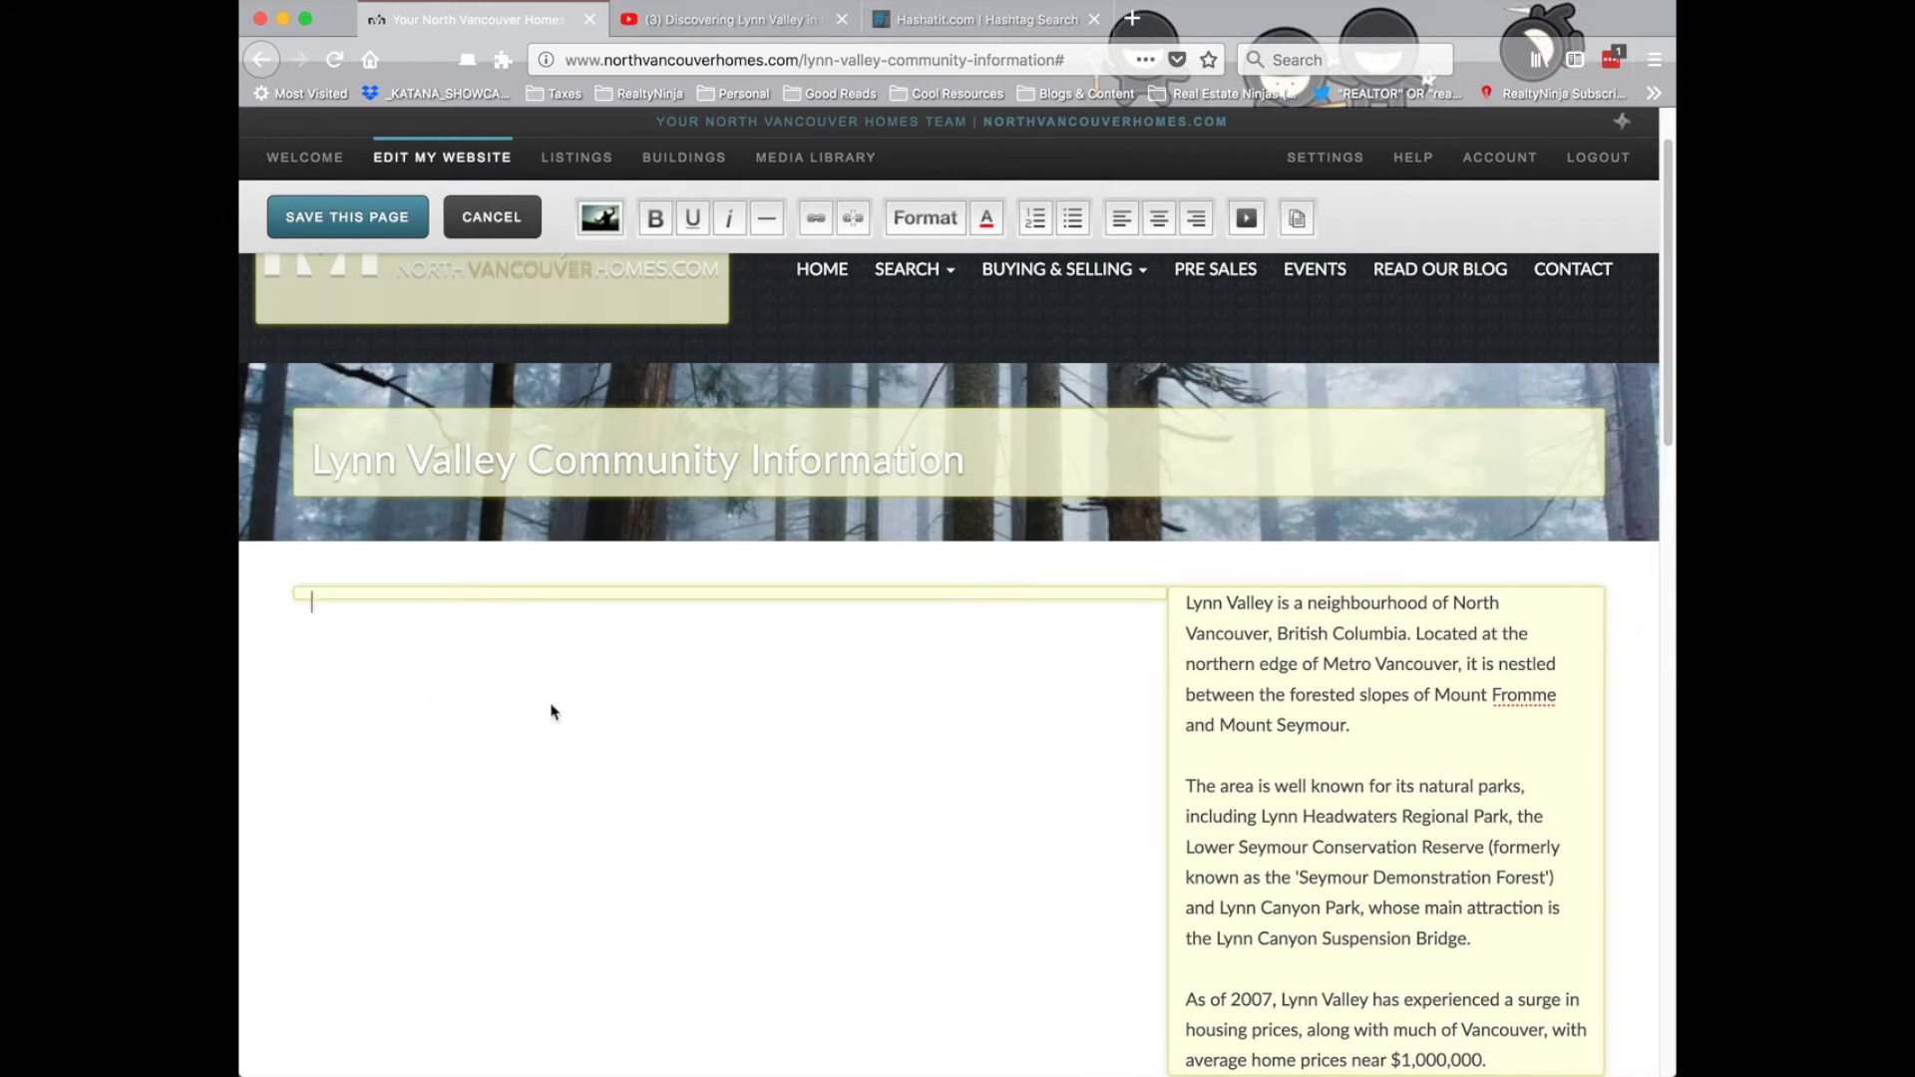
- Copy the embed code of the YouTube video "Discovering Lynn Valley in North Vancouver" for the page's main column
click(405, 593)
click(695, 22)
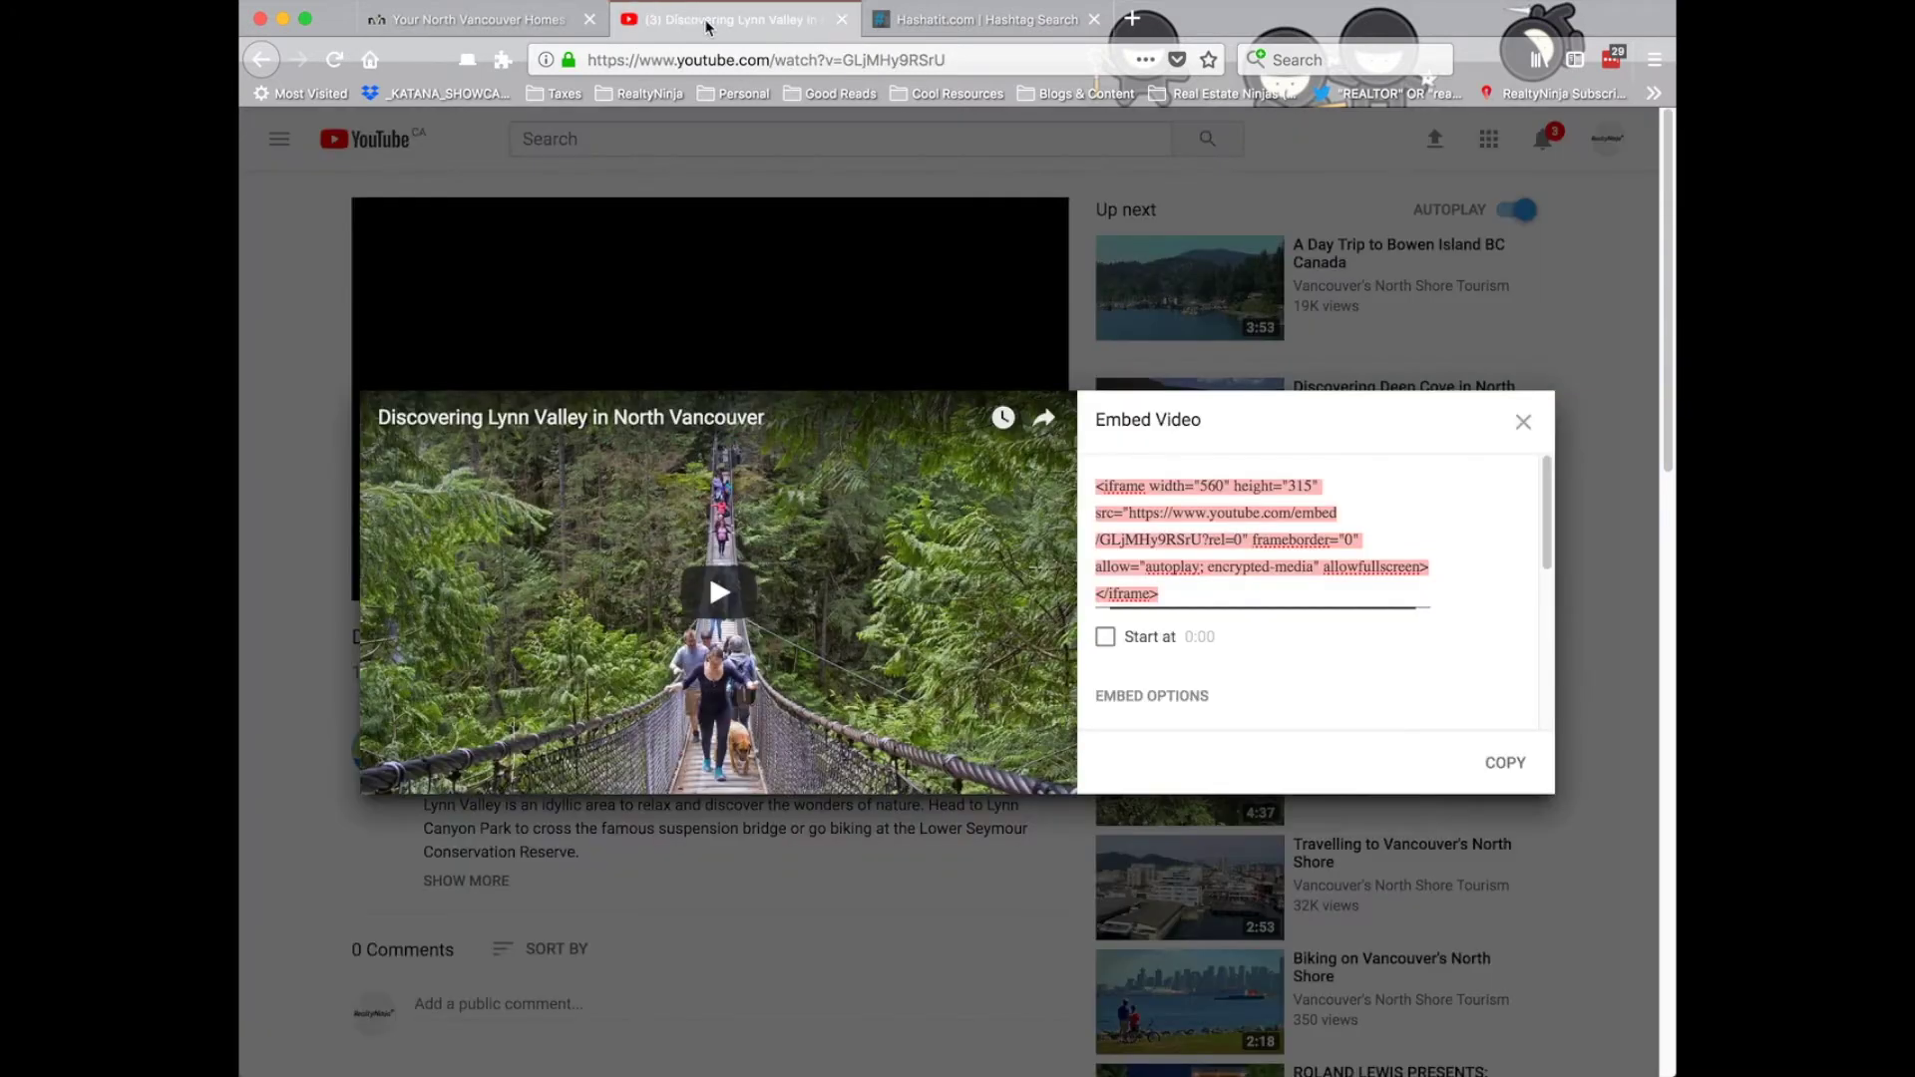
scroll(1180, 569, down, 3)
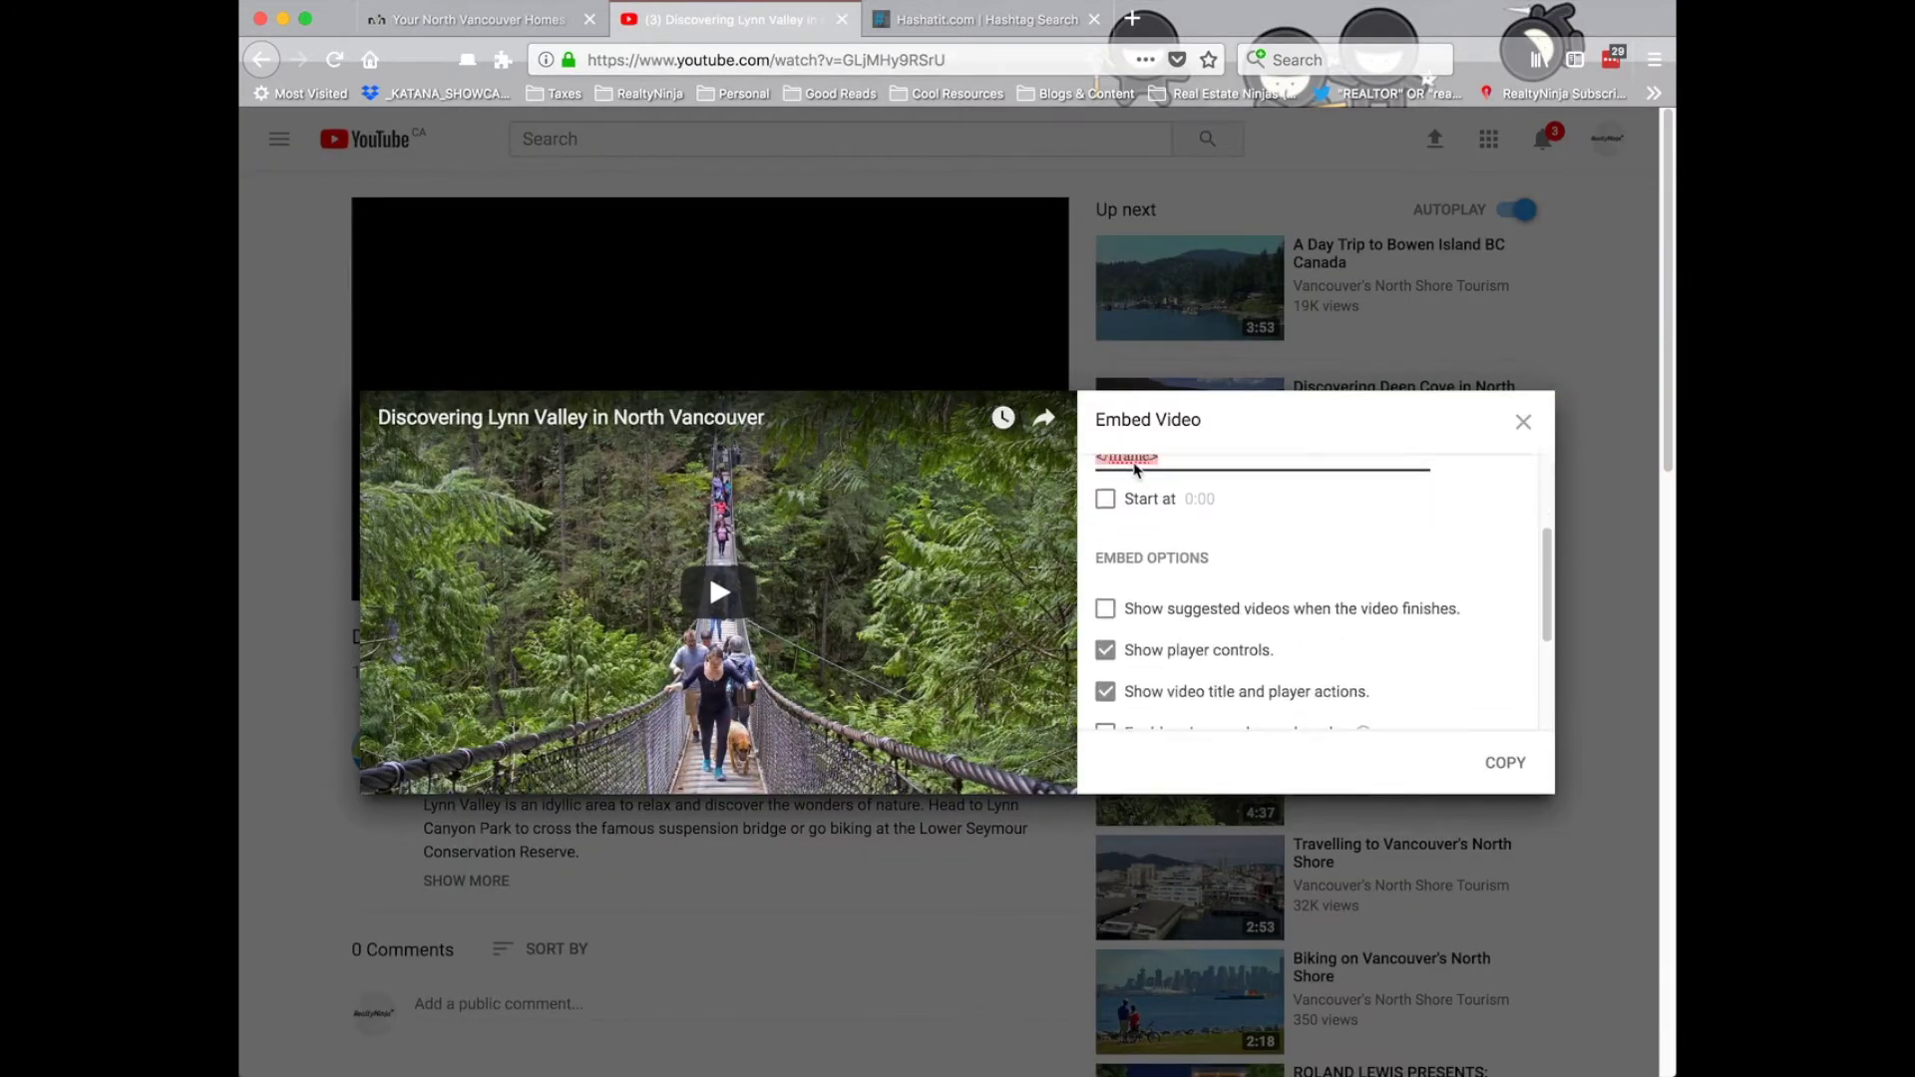
click(873, 369)
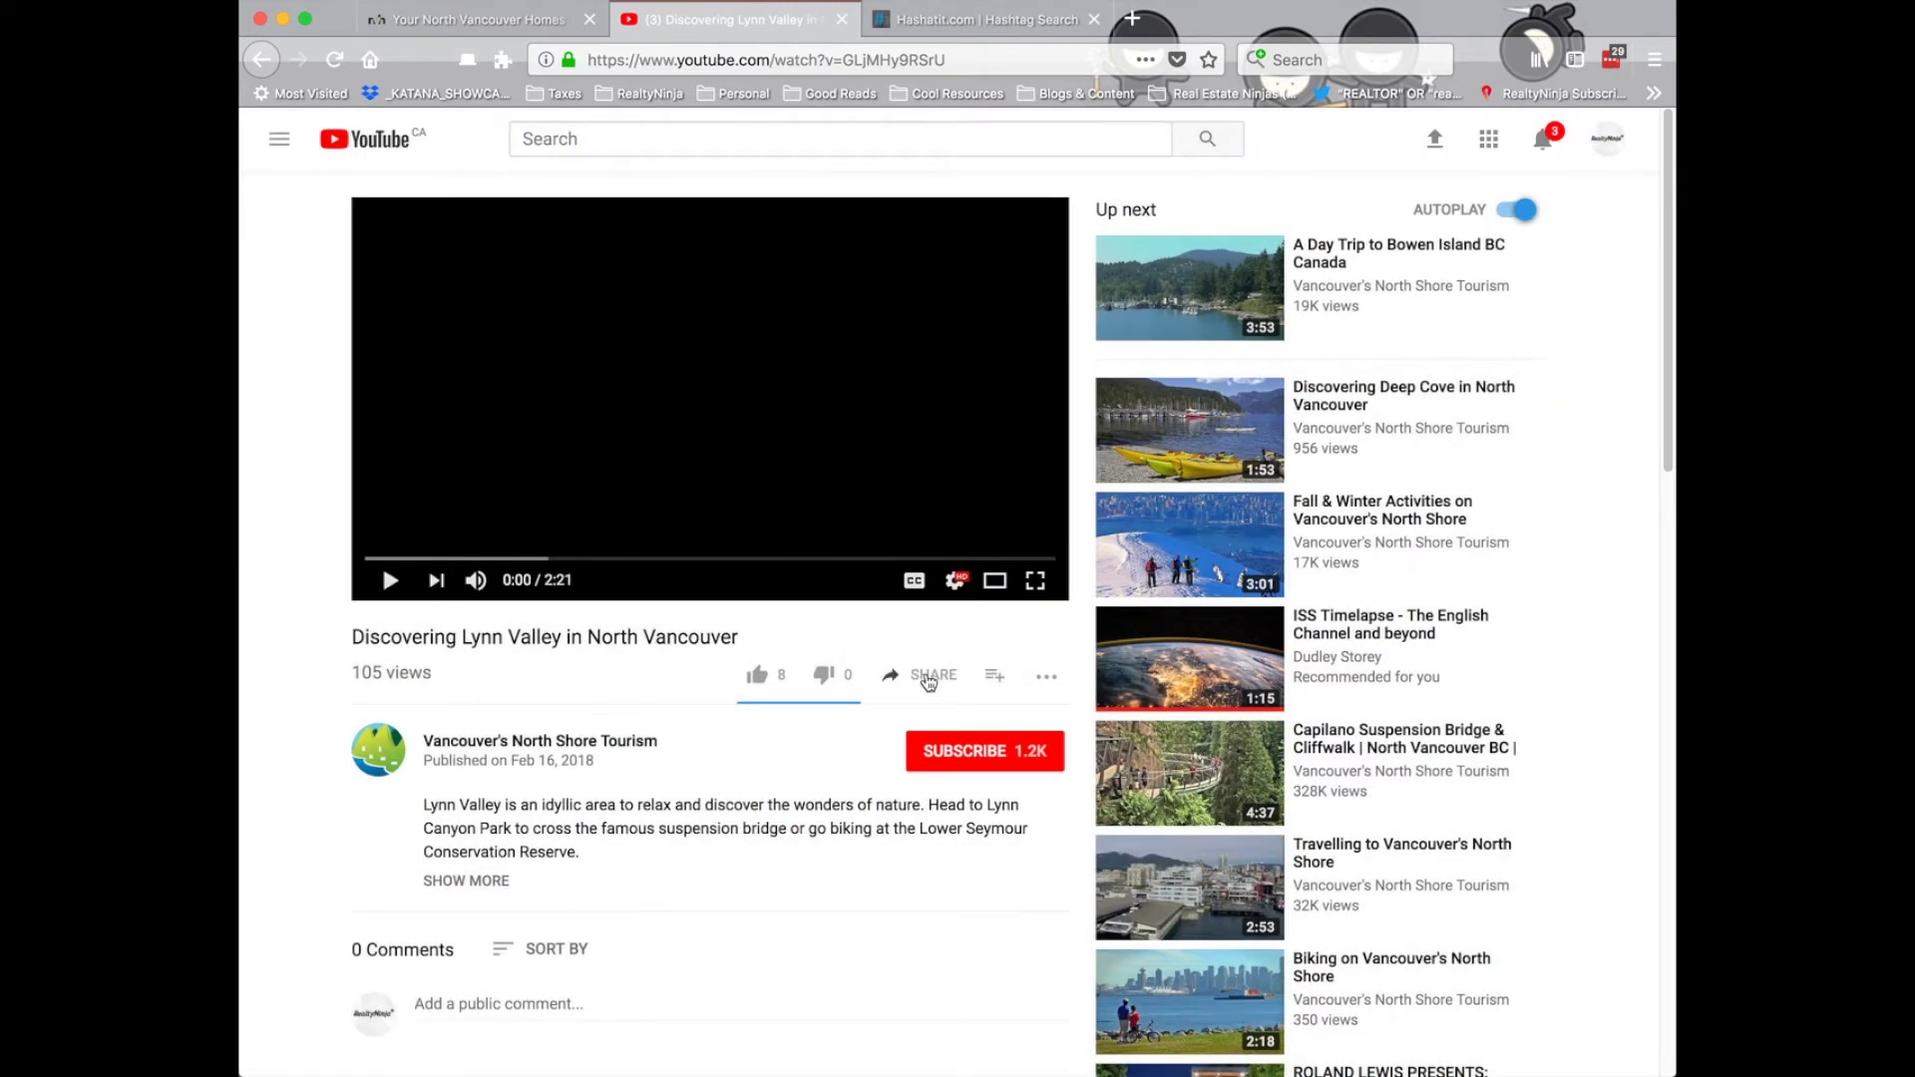
click(923, 678)
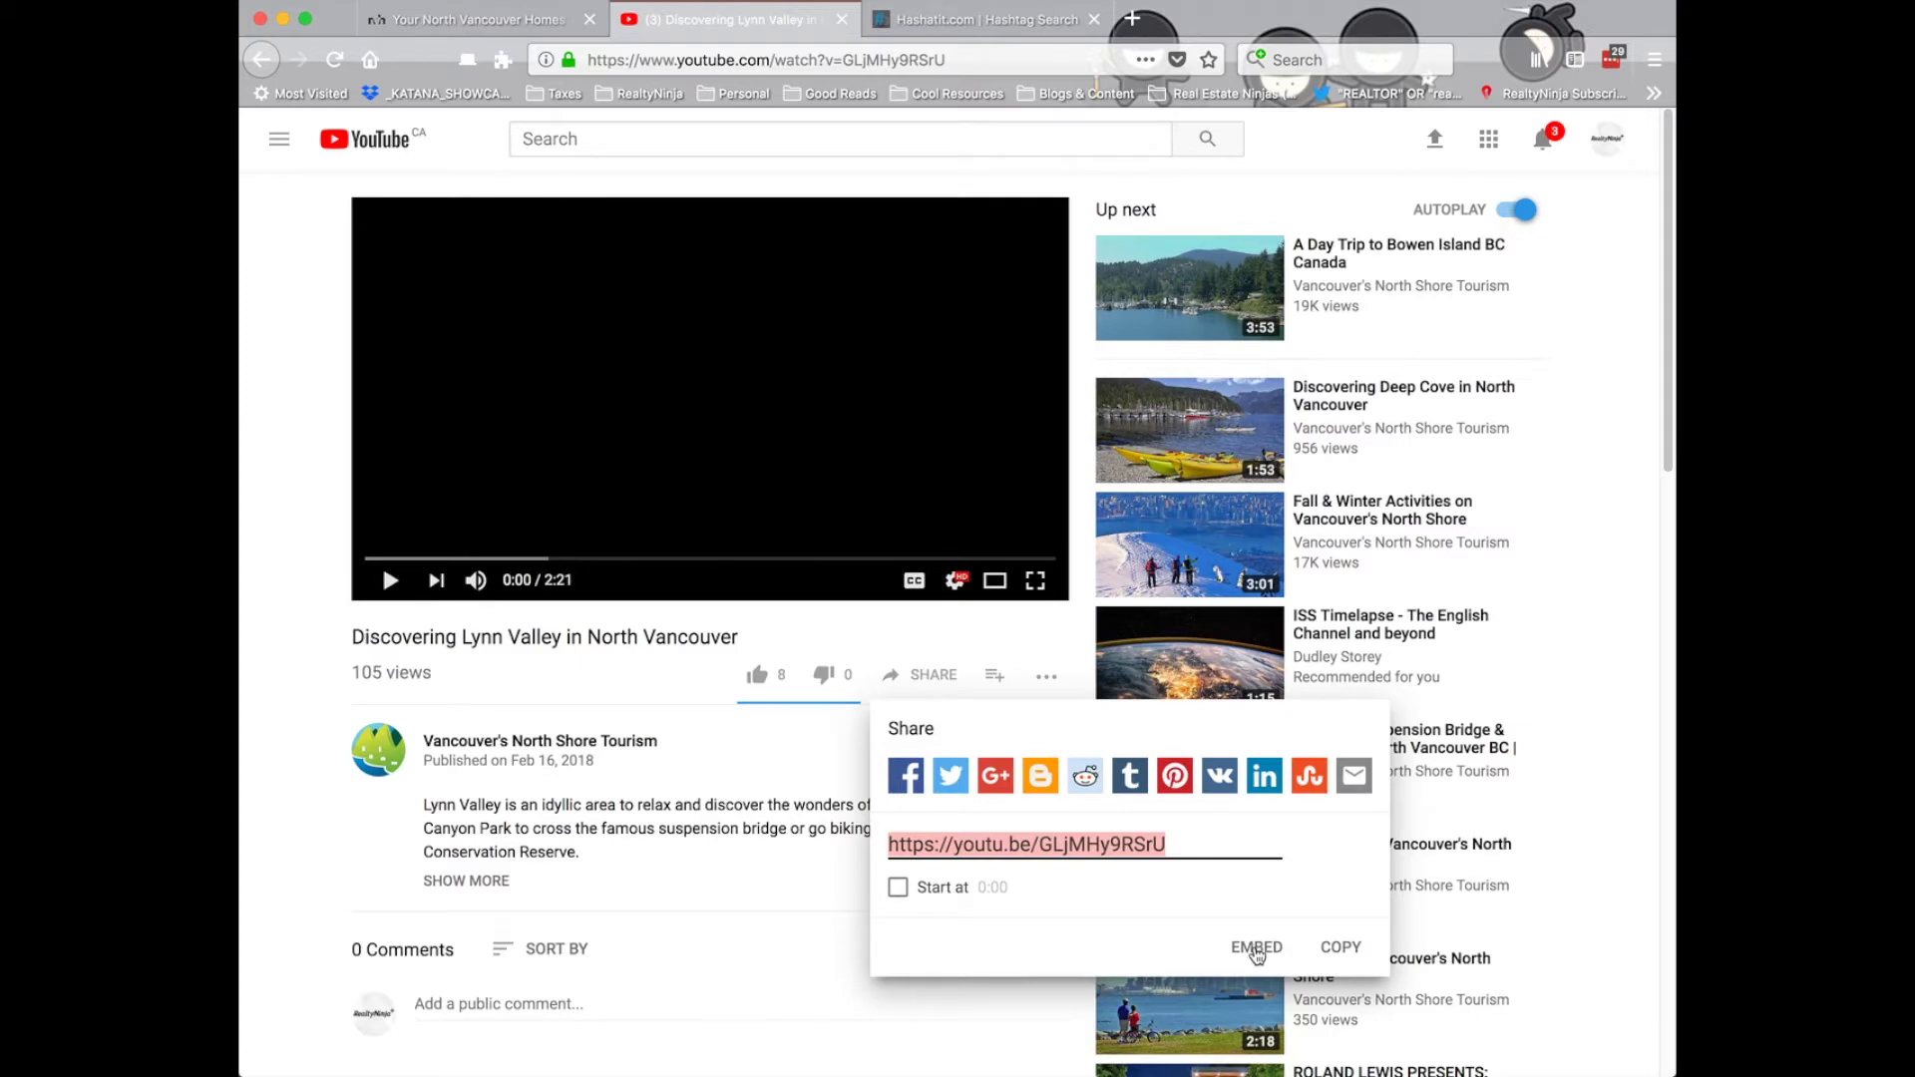
click(1256, 946)
scroll(1186, 569, up, 1)
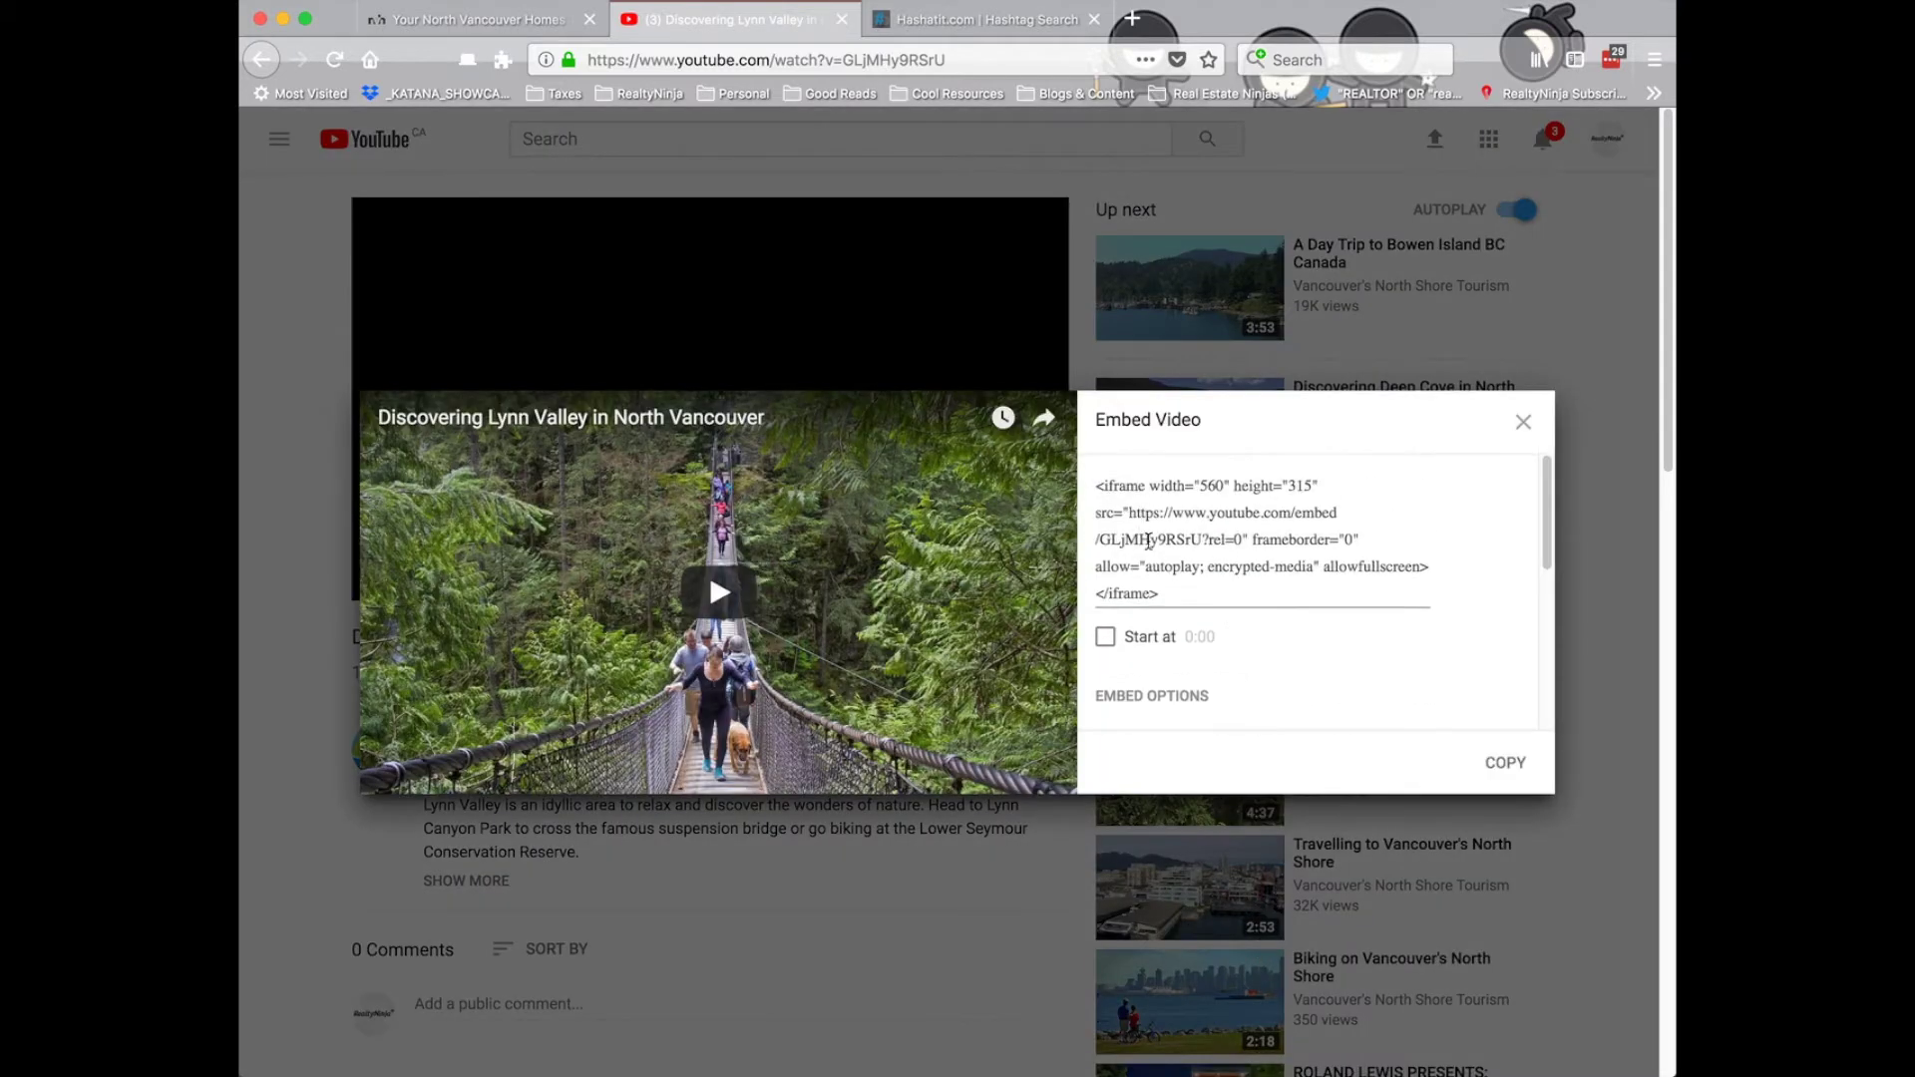
click(1212, 585)
click(1149, 514)
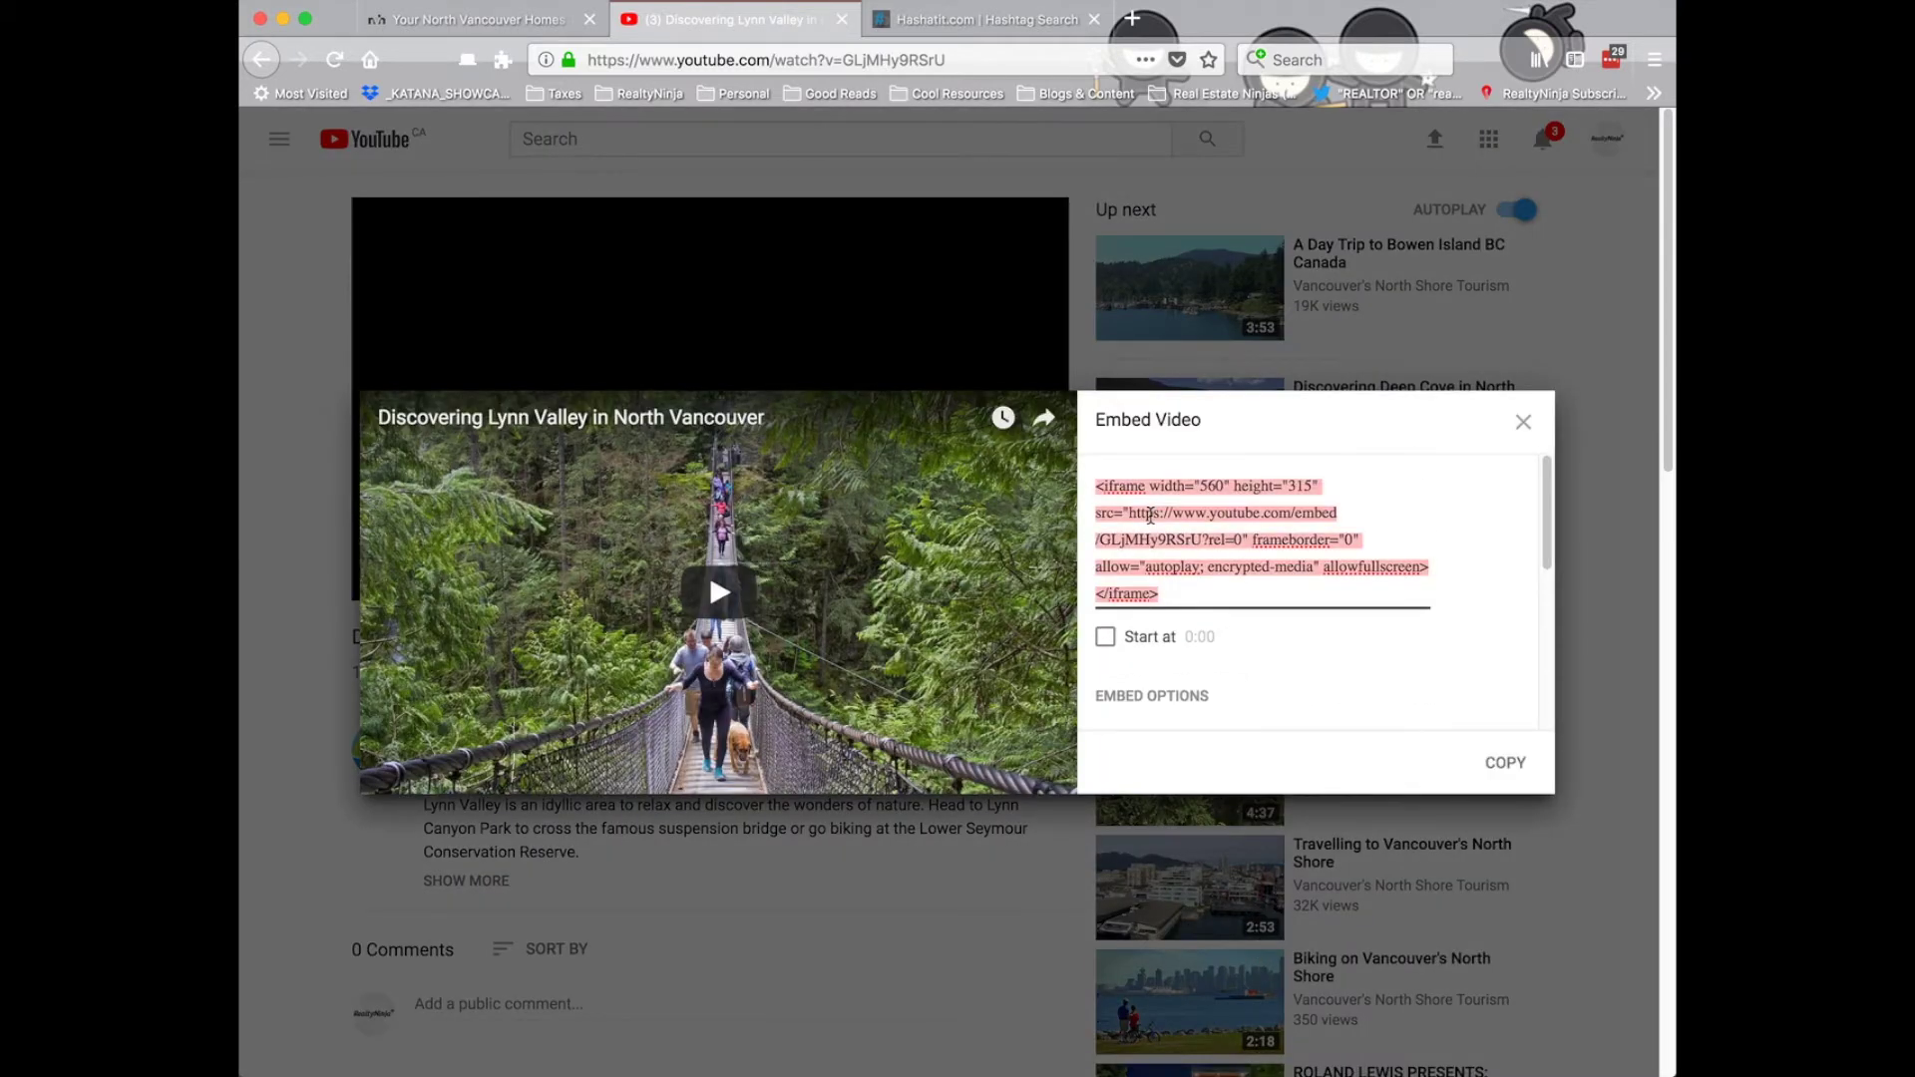
click(1506, 765)
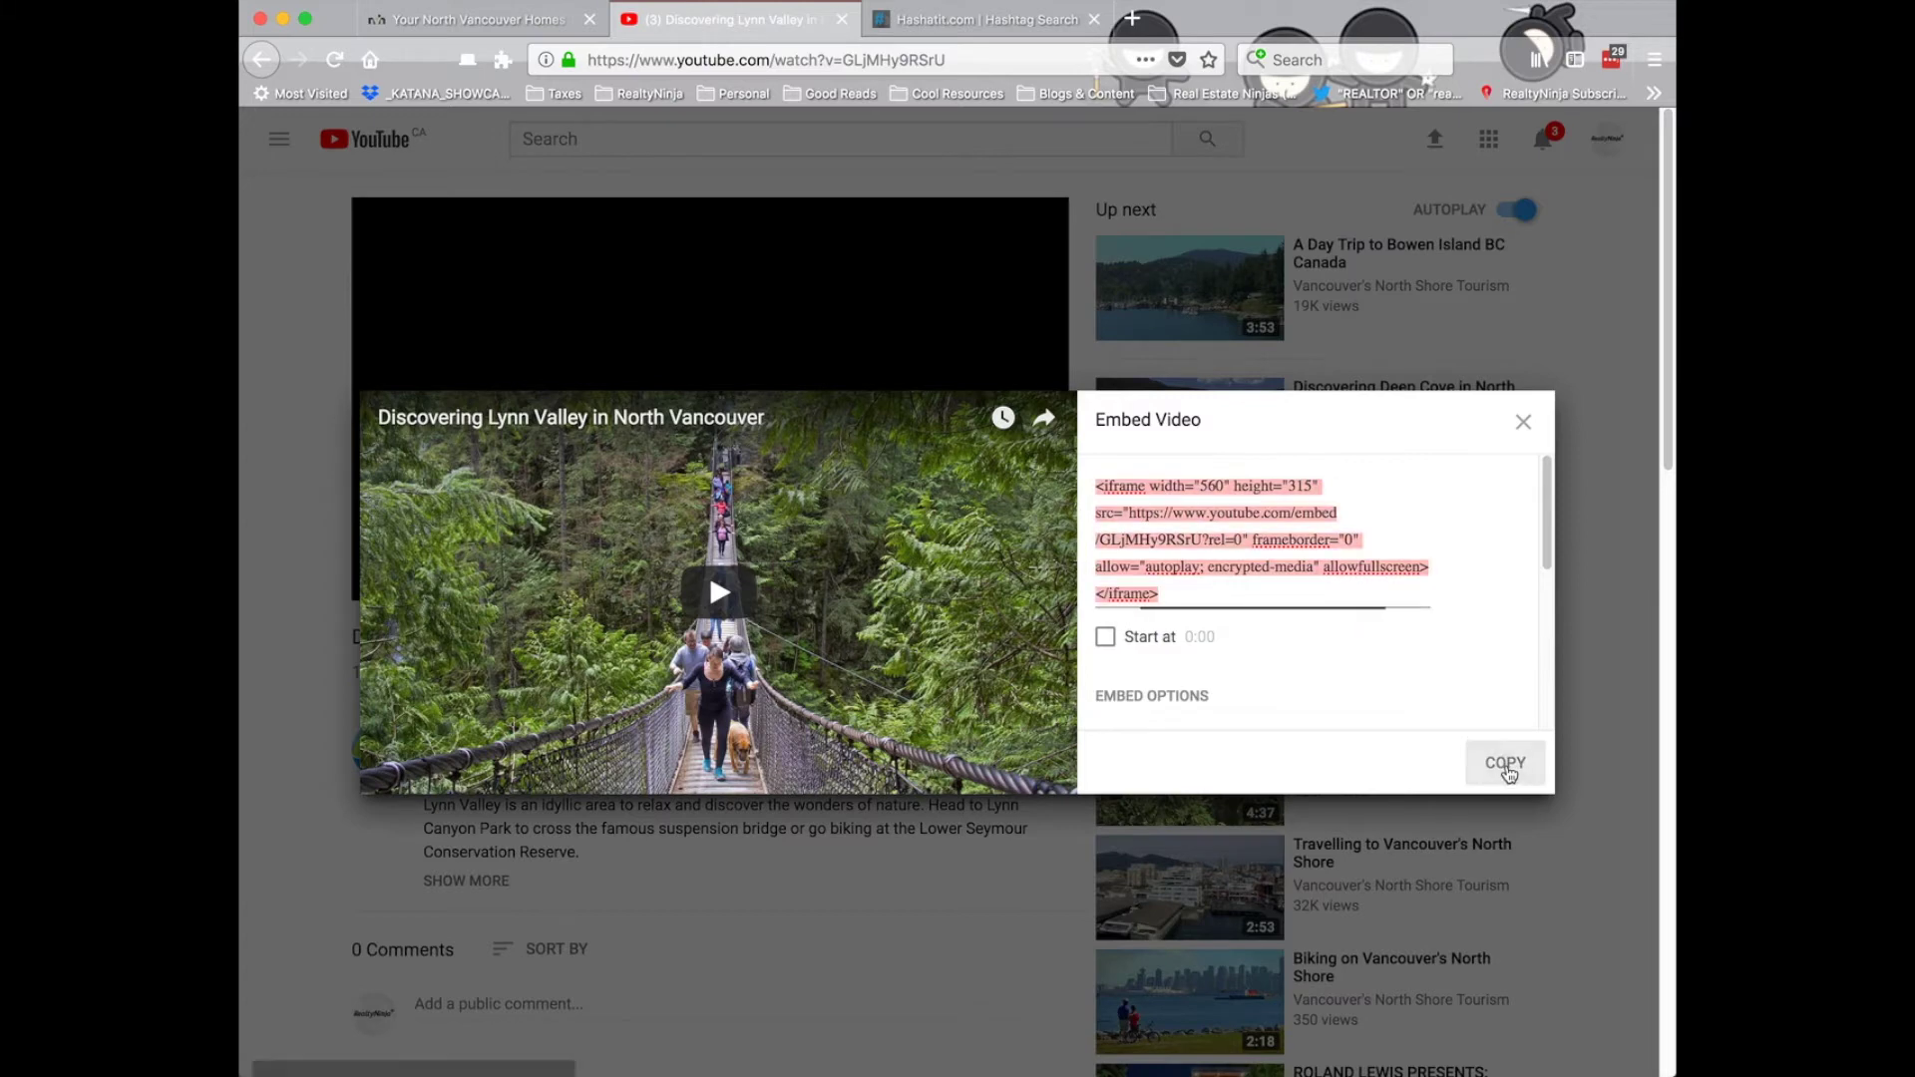
- Embed the copied YouTube video in the main column beside the Lynn Valley description on the community page
click(522, 16)
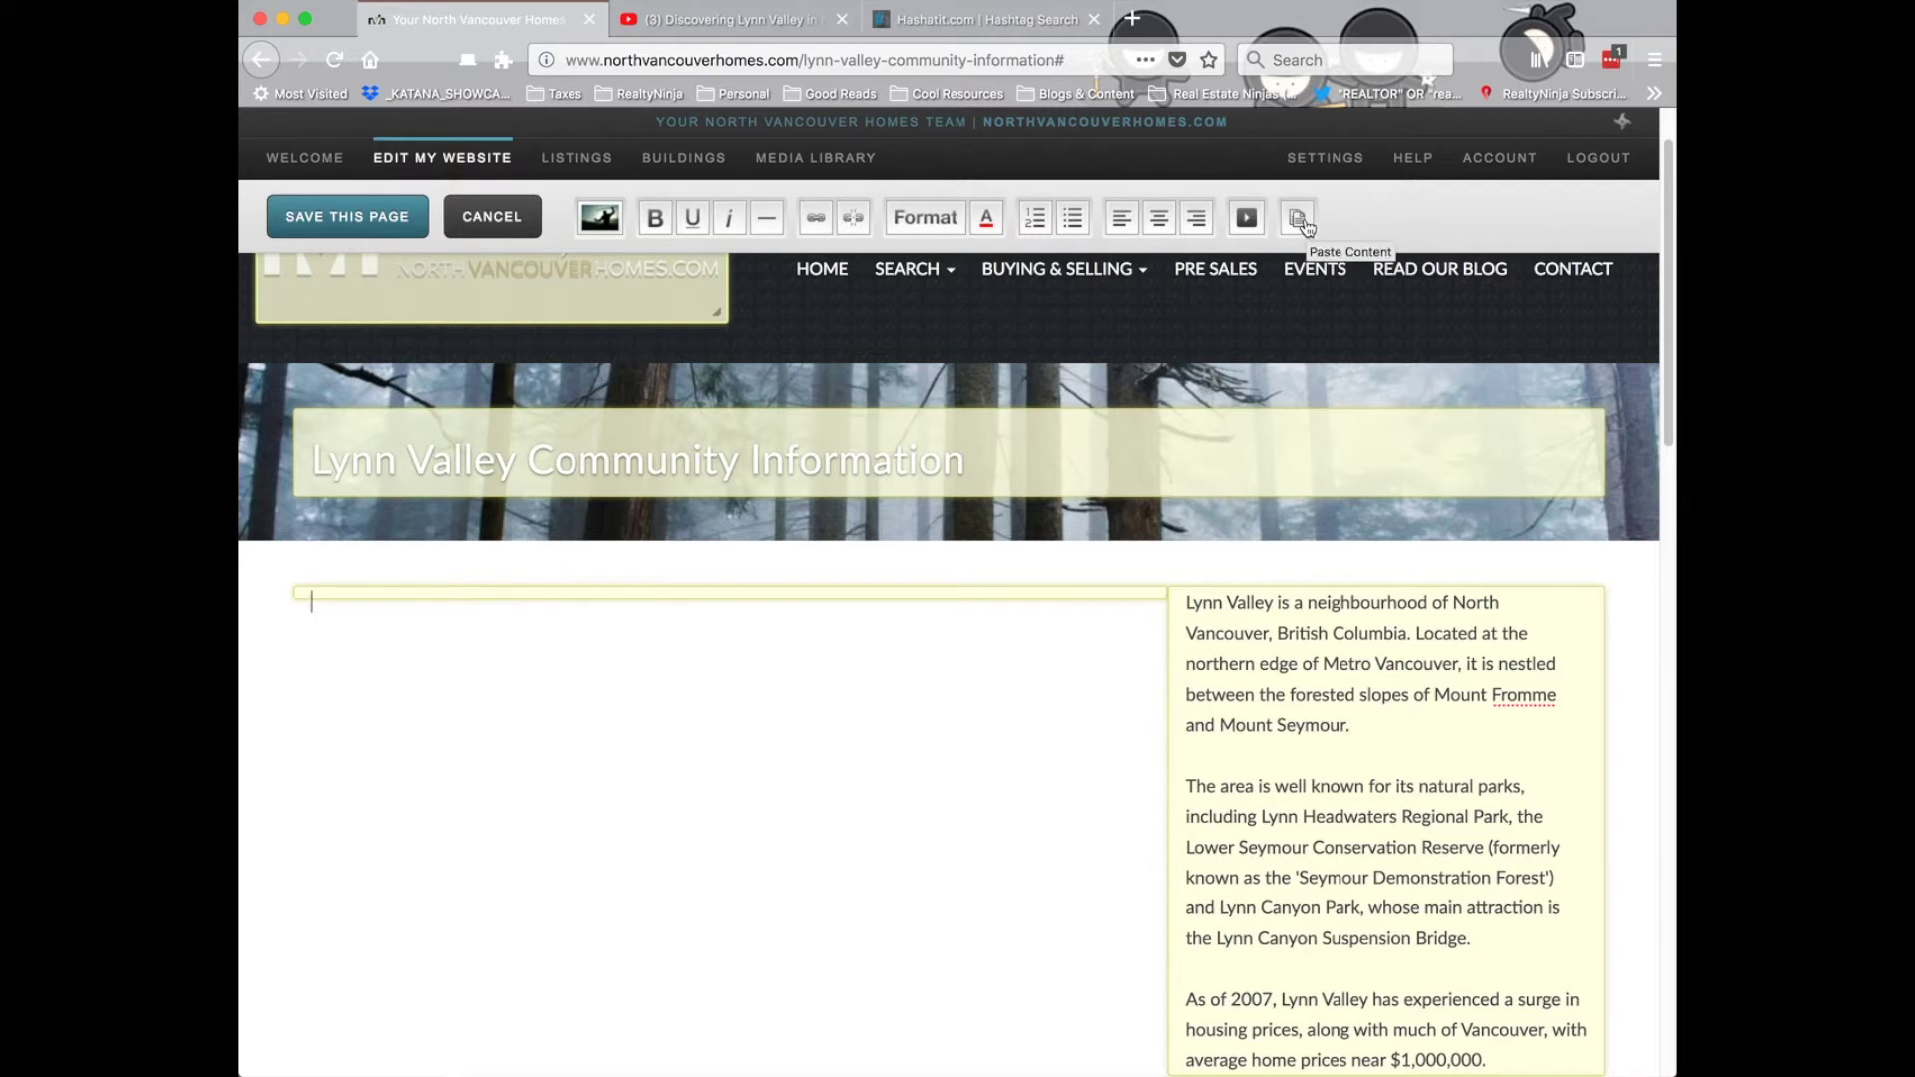
click(1245, 222)
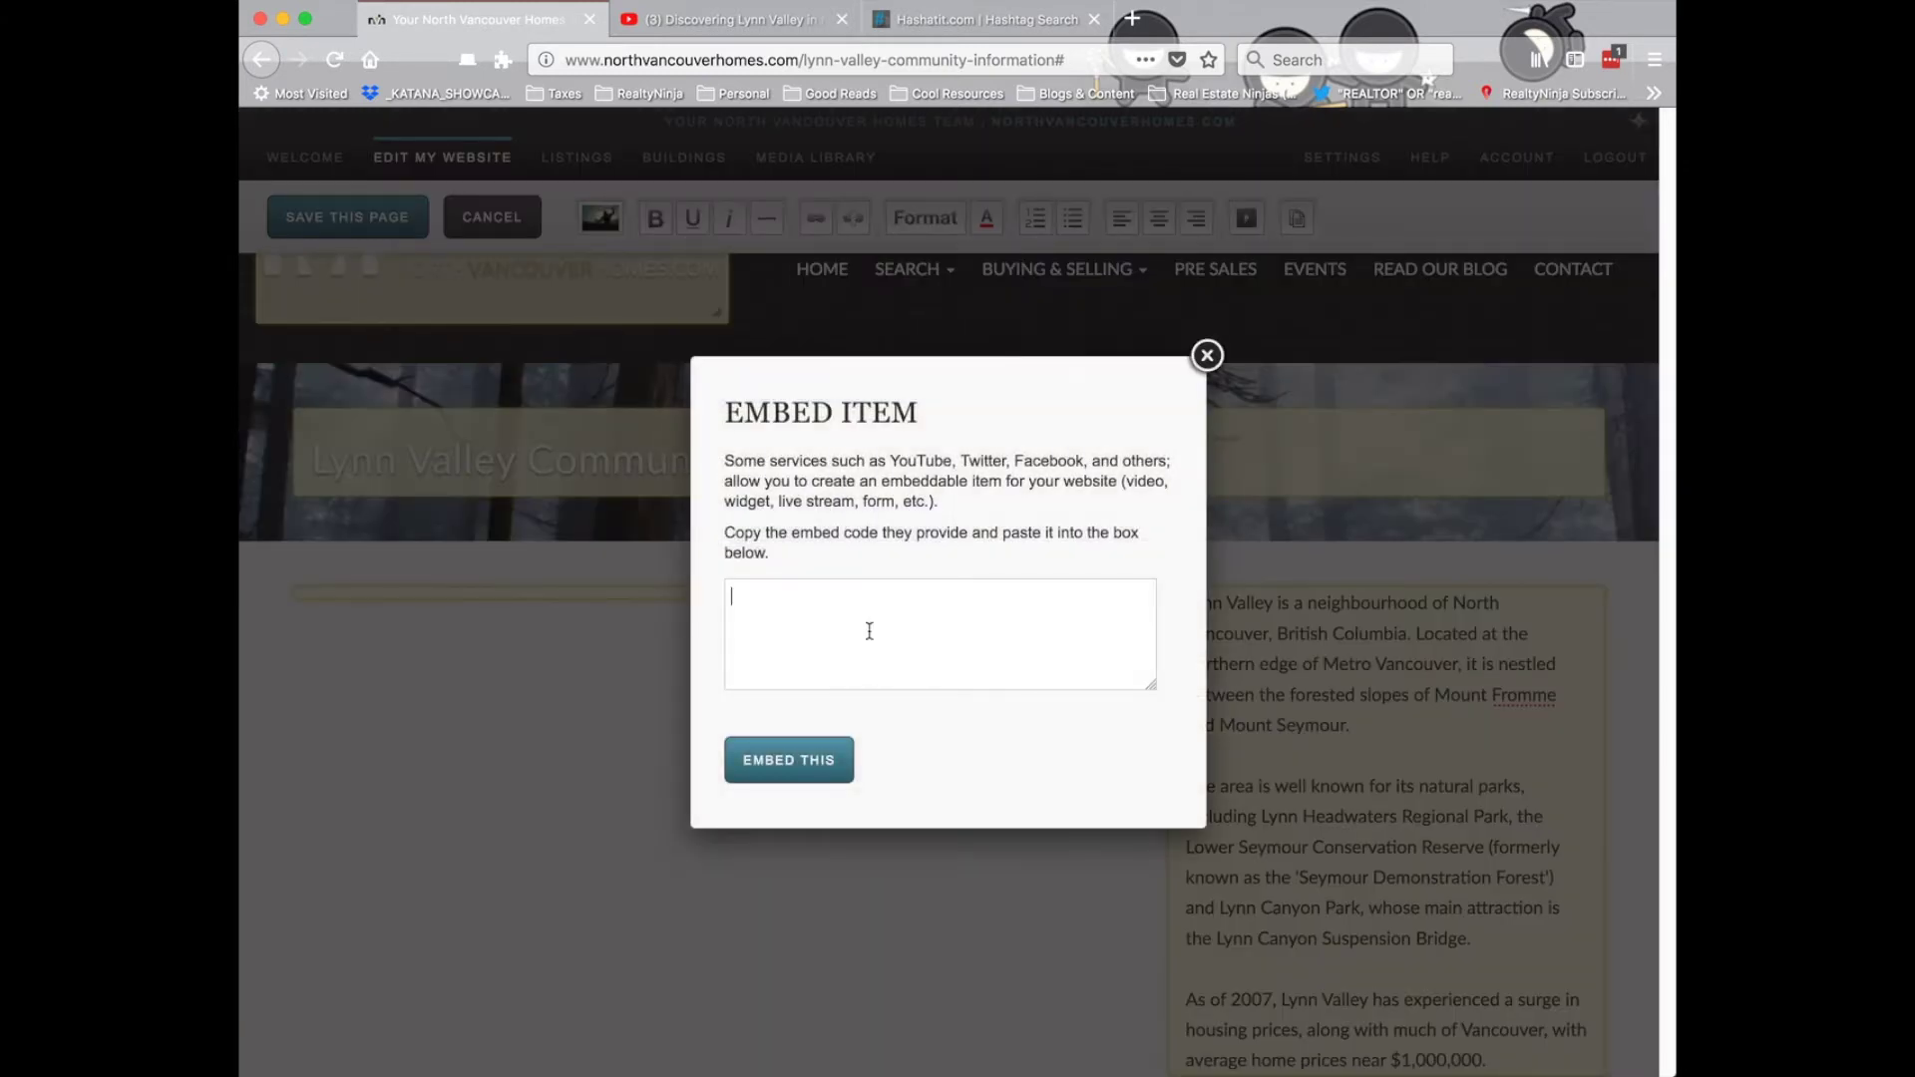
click(855, 627)
key(super+v)
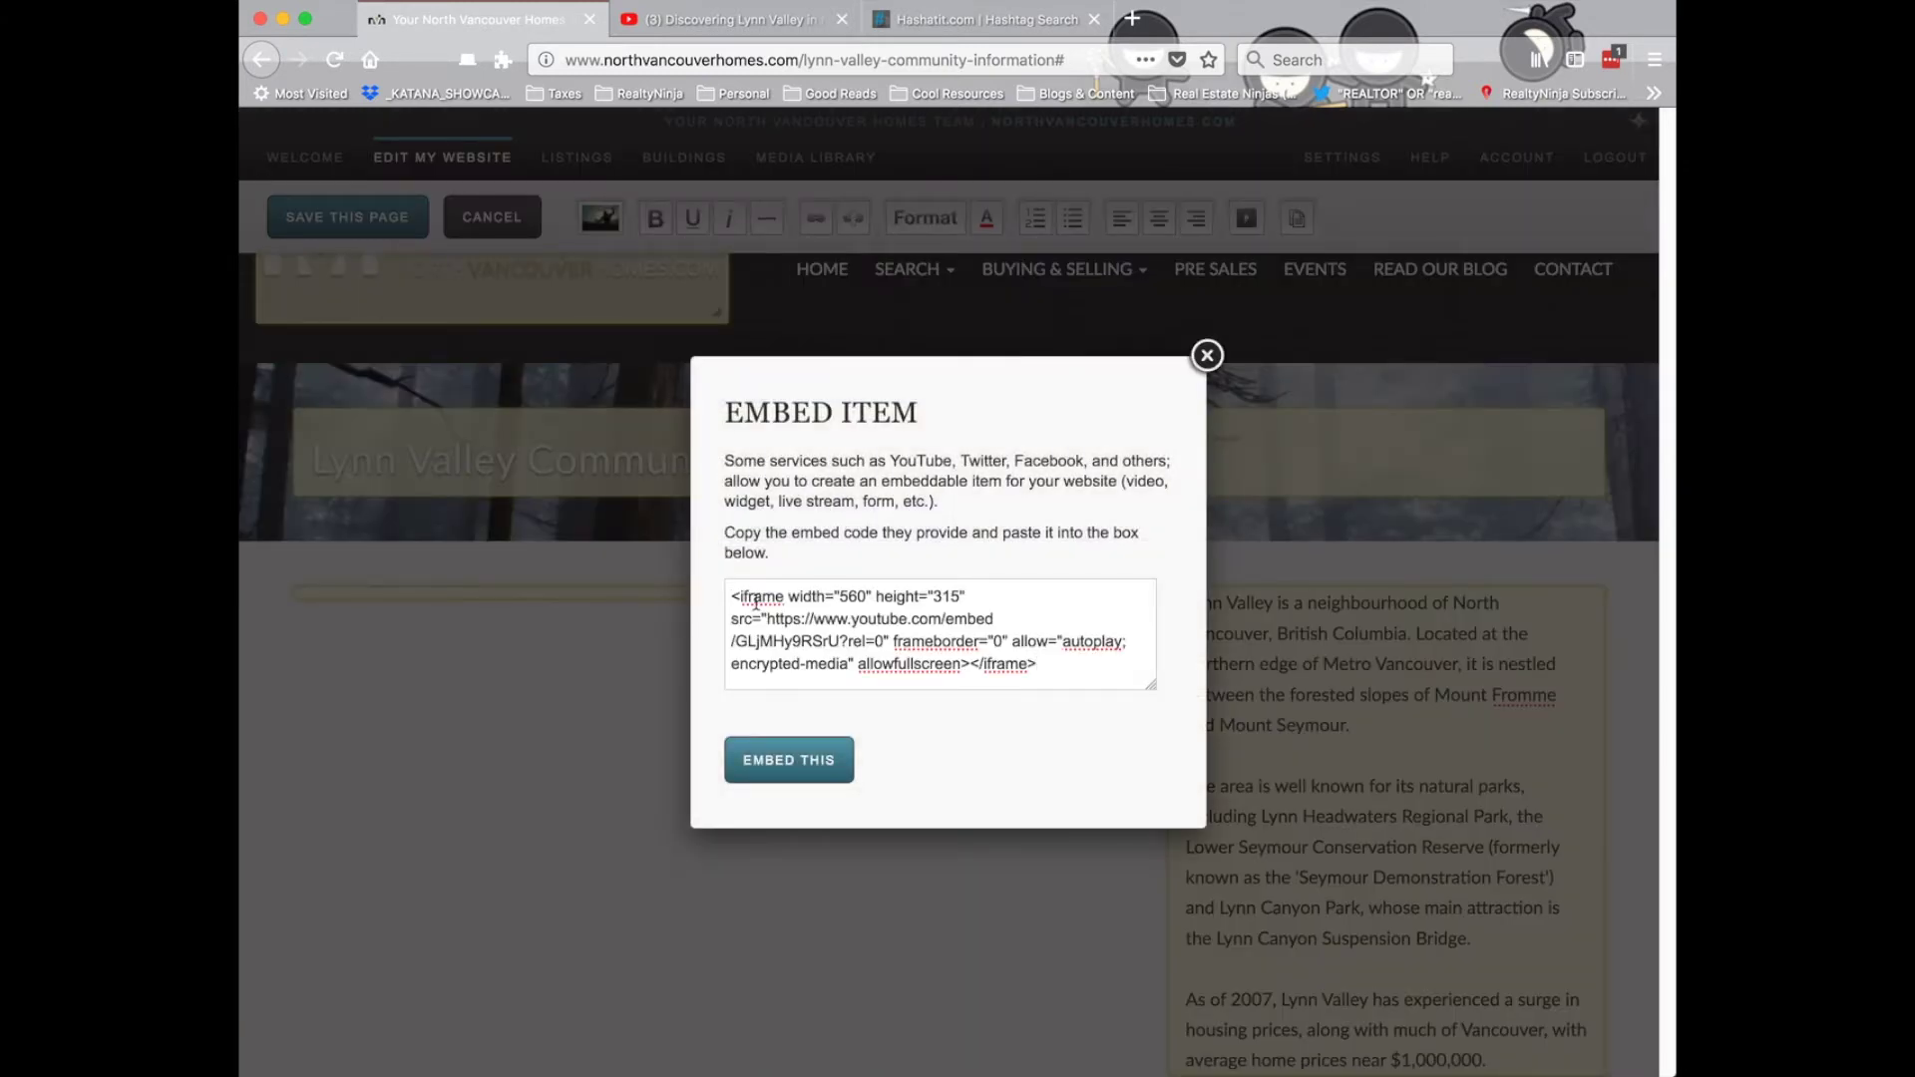
click(781, 762)
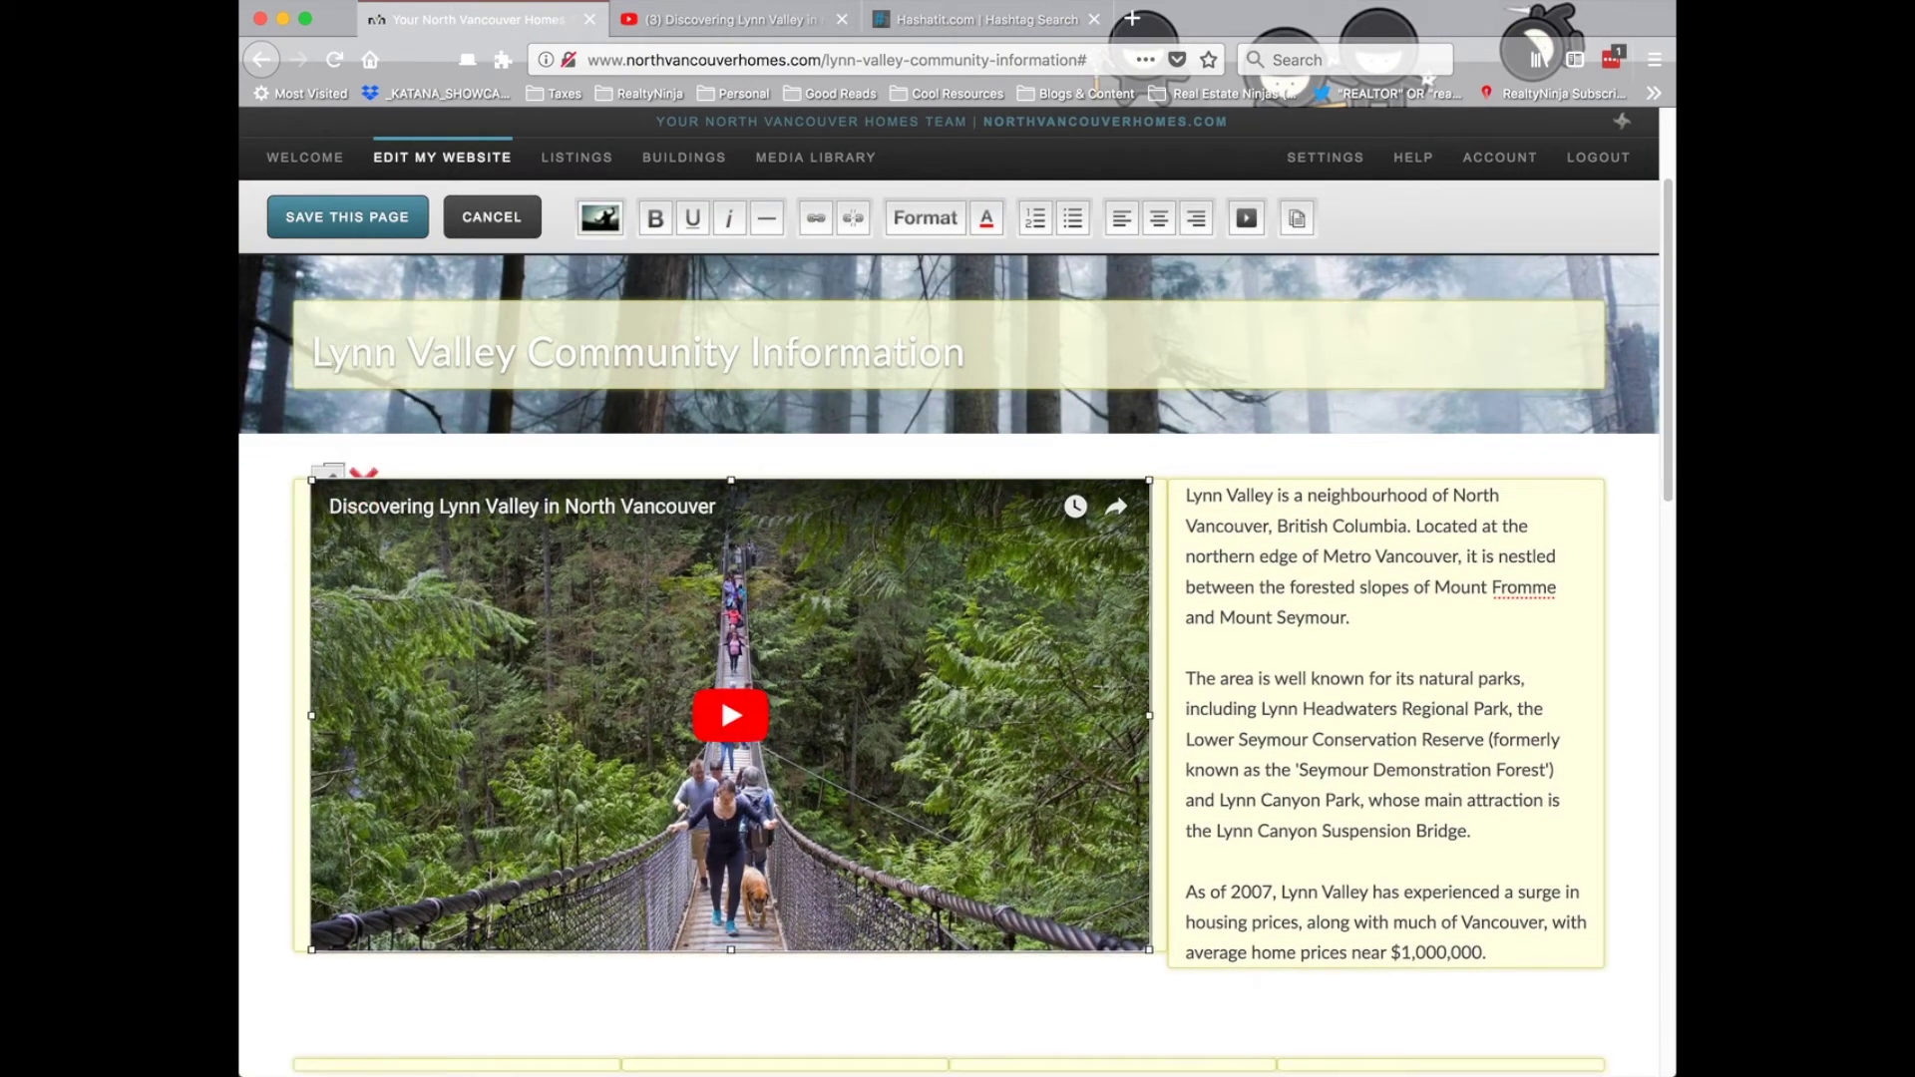
- Insert the suspension bridge photo in the first column of the four-column row and the Lynn Valley Centre photo in the second
scroll(1166, 606, down, 5)
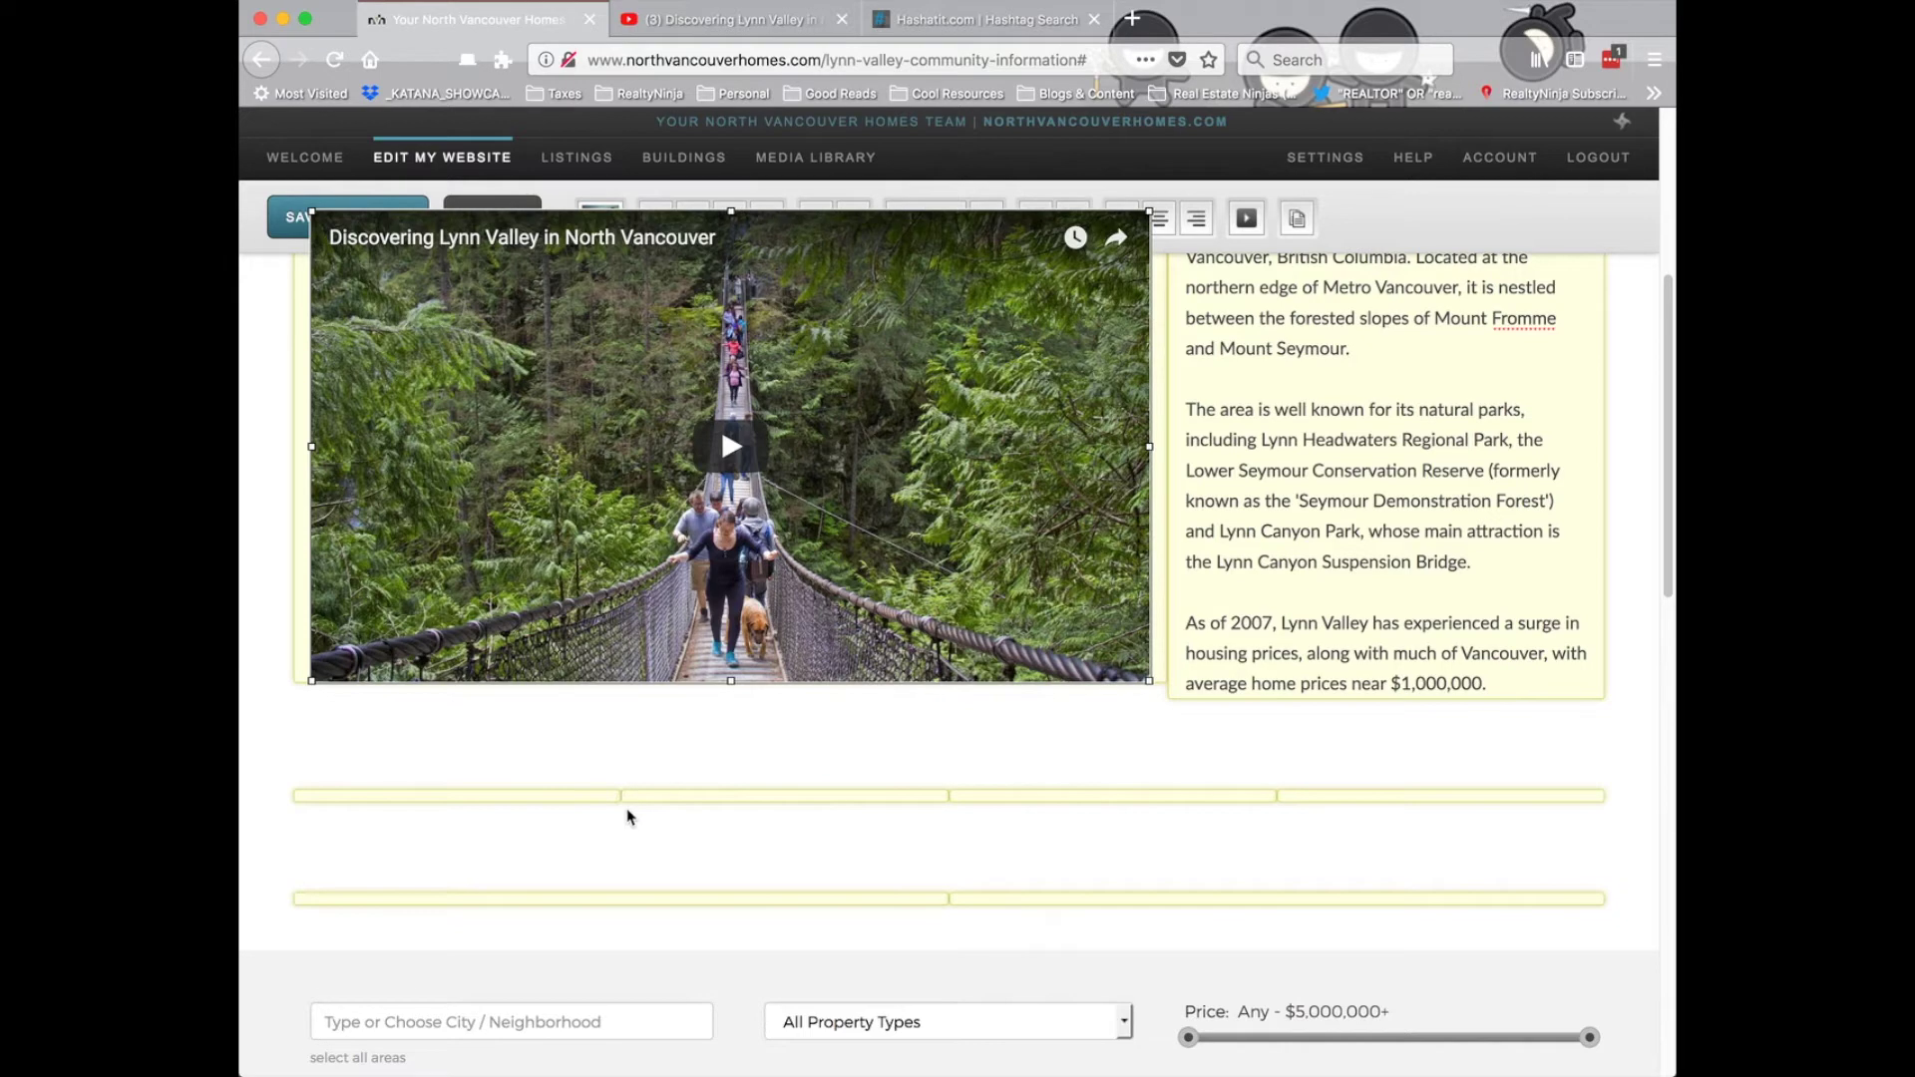
click(433, 793)
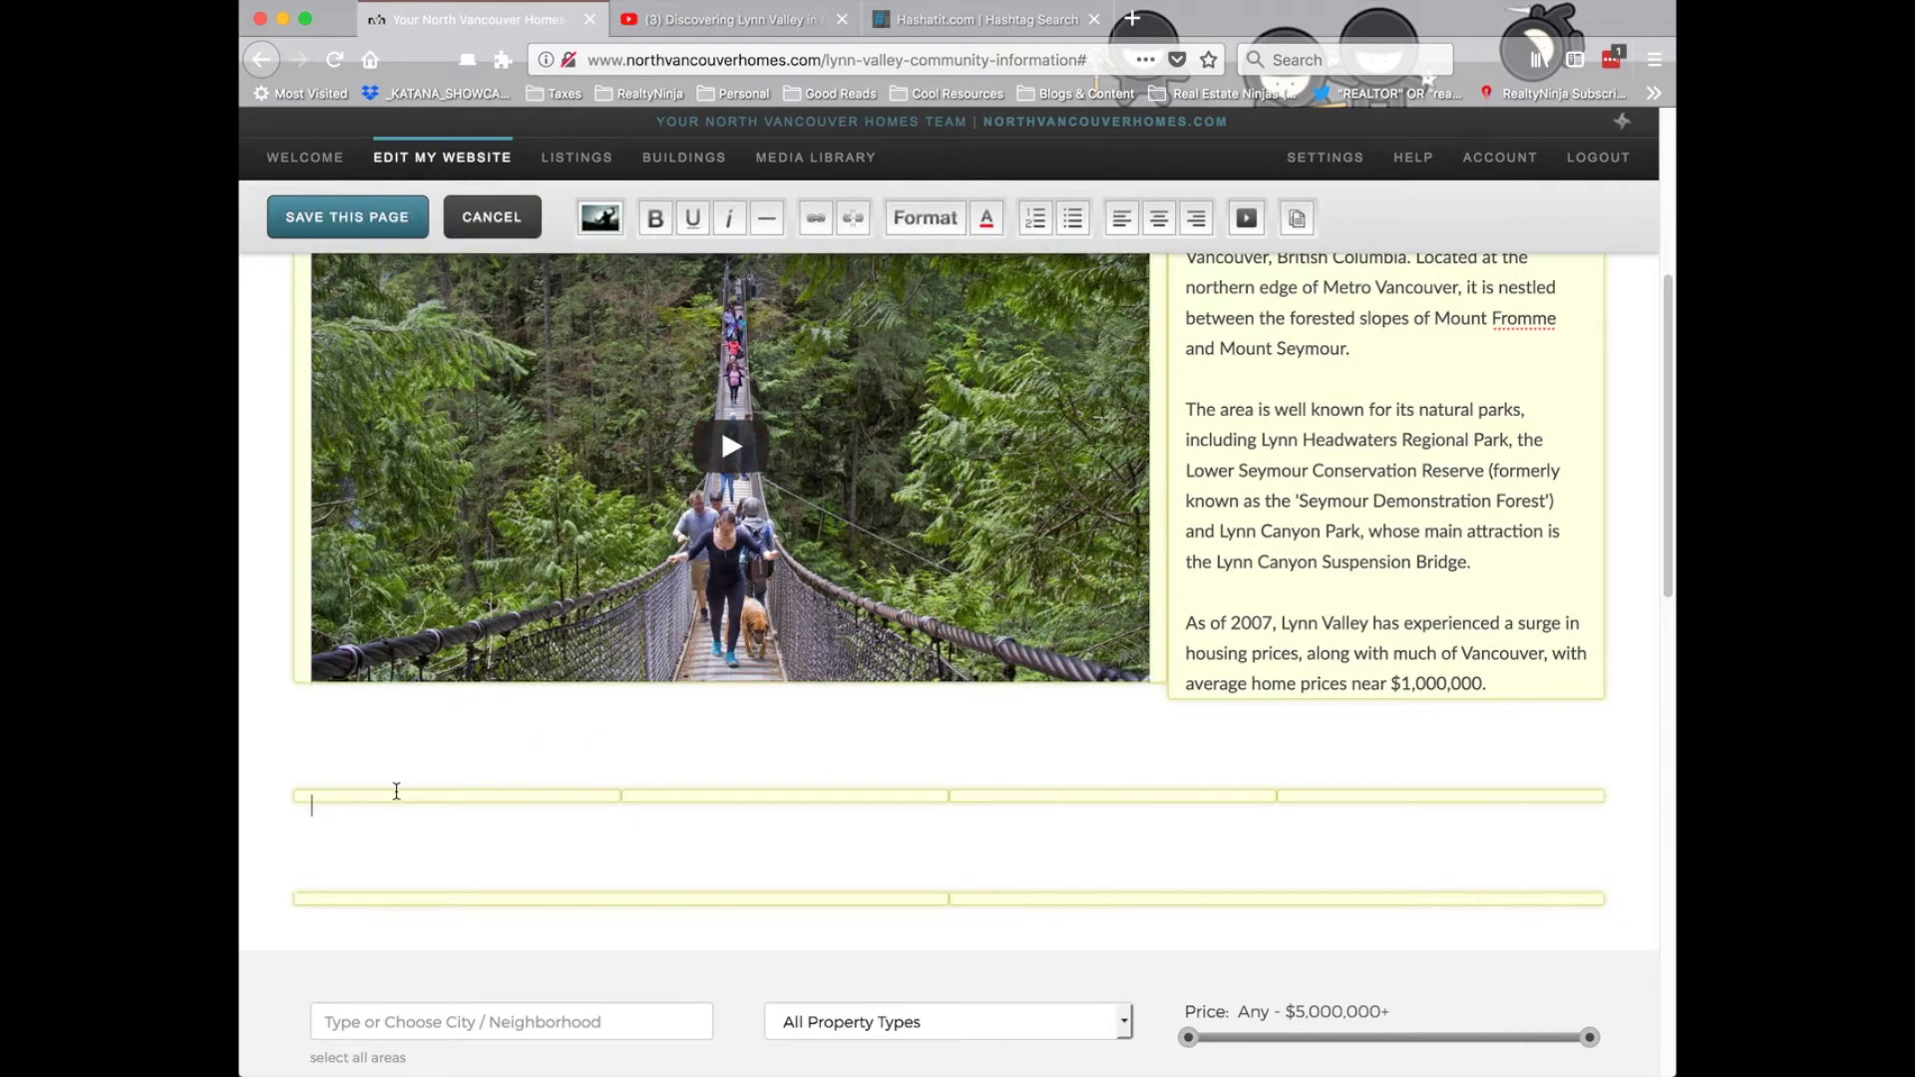
click(599, 217)
click(766, 723)
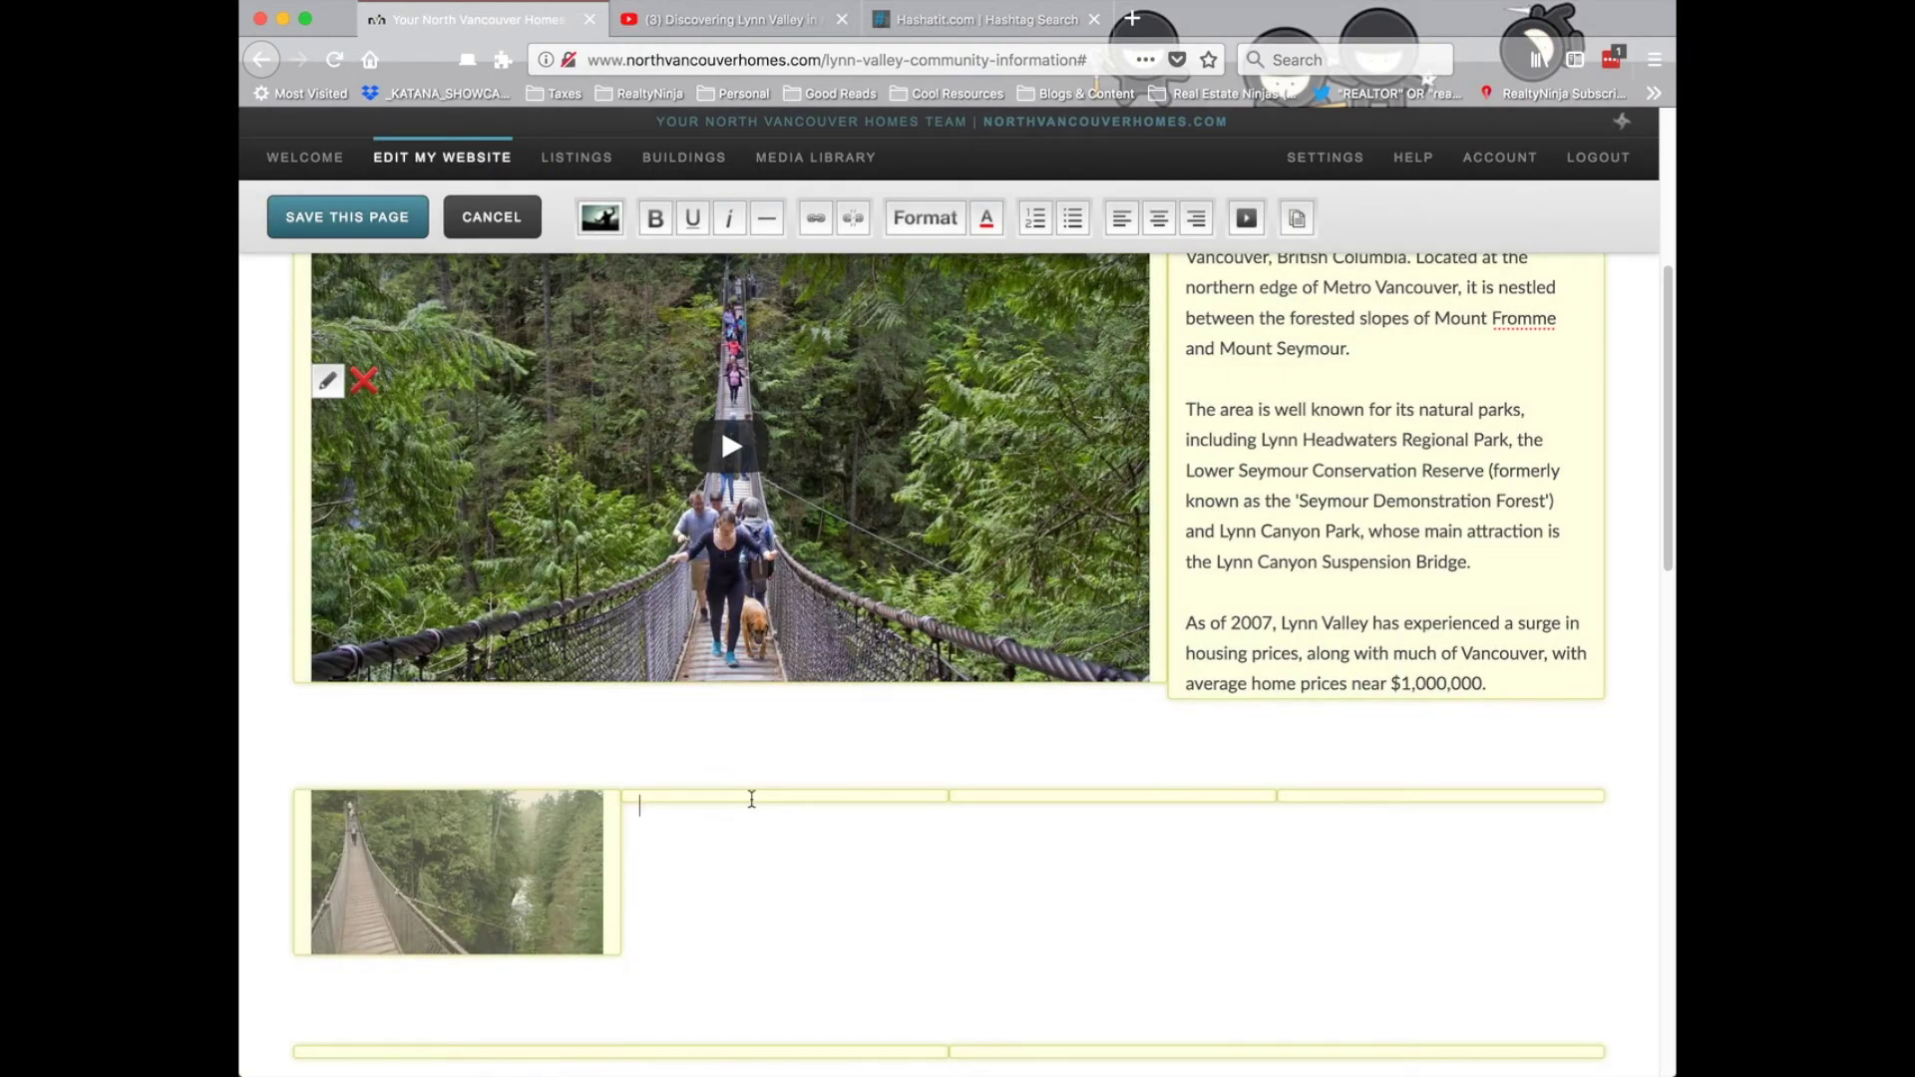
click(601, 214)
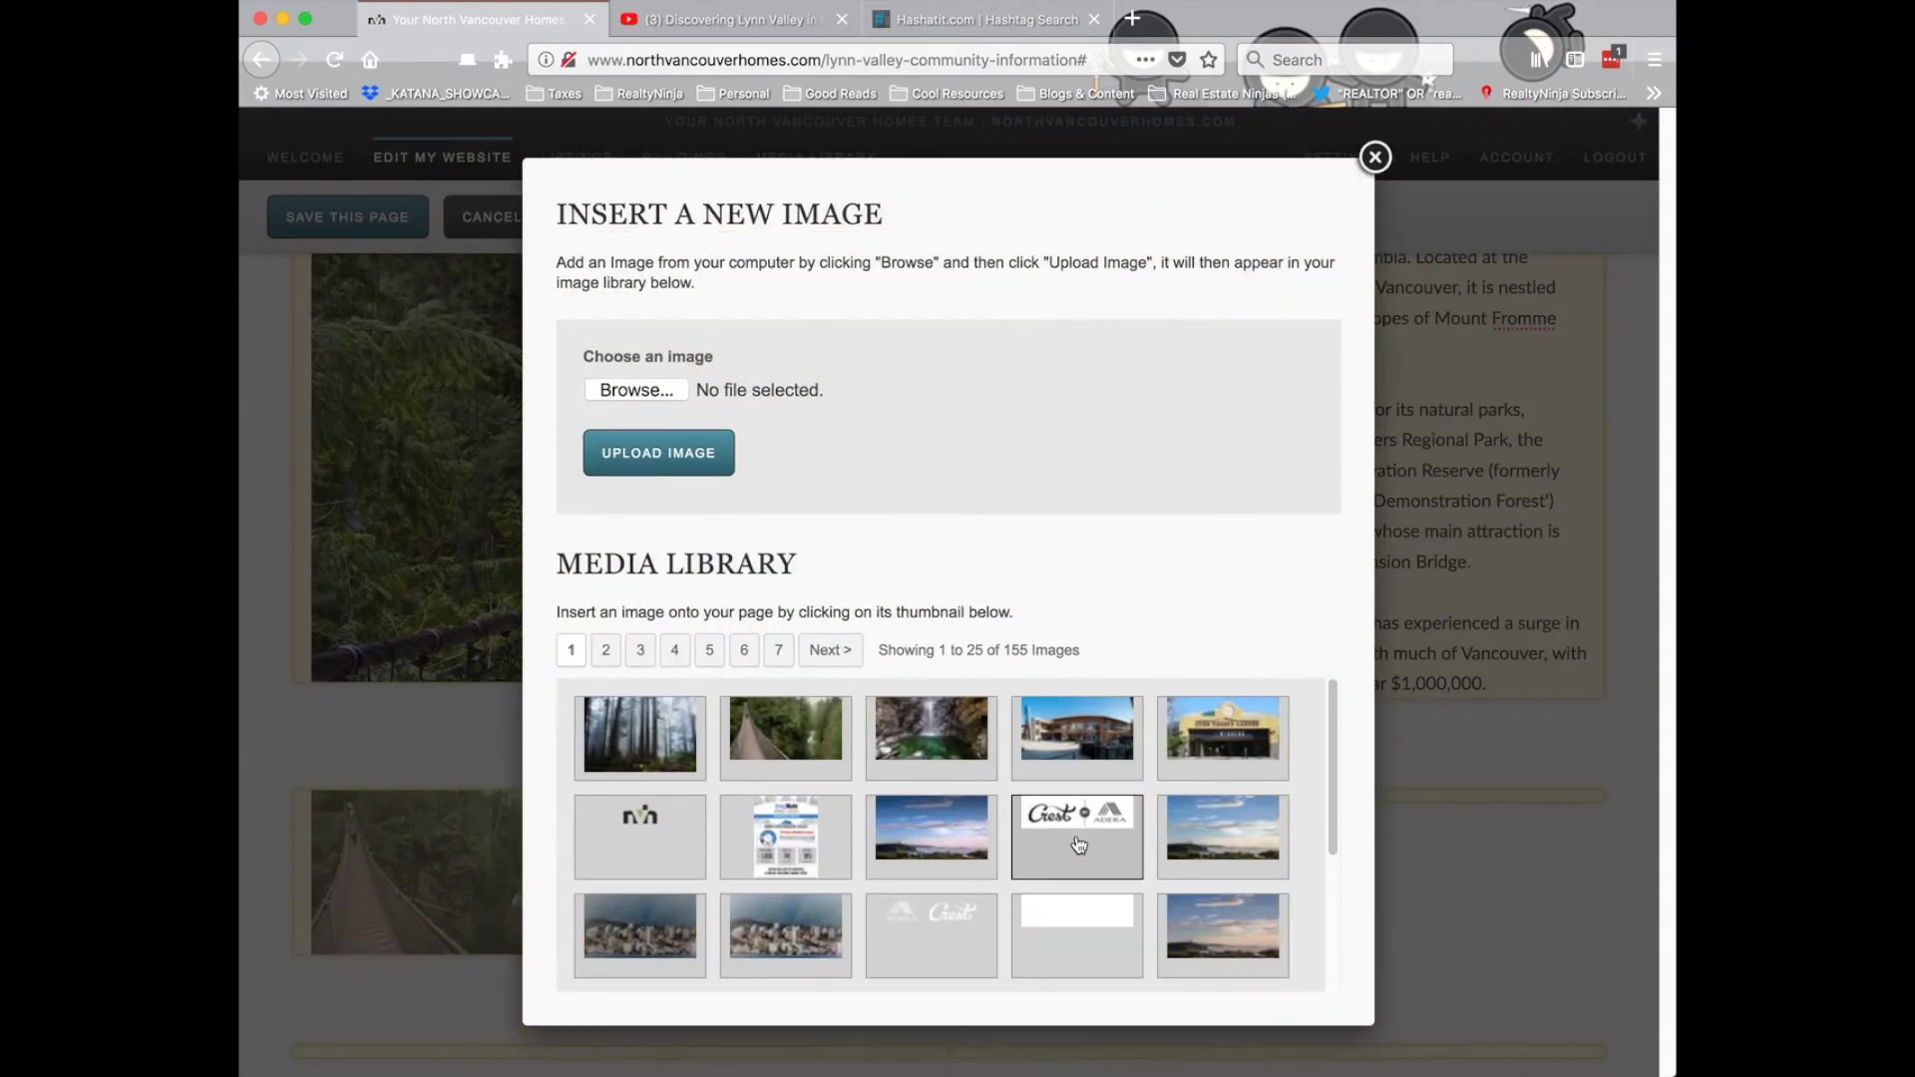
click(1235, 745)
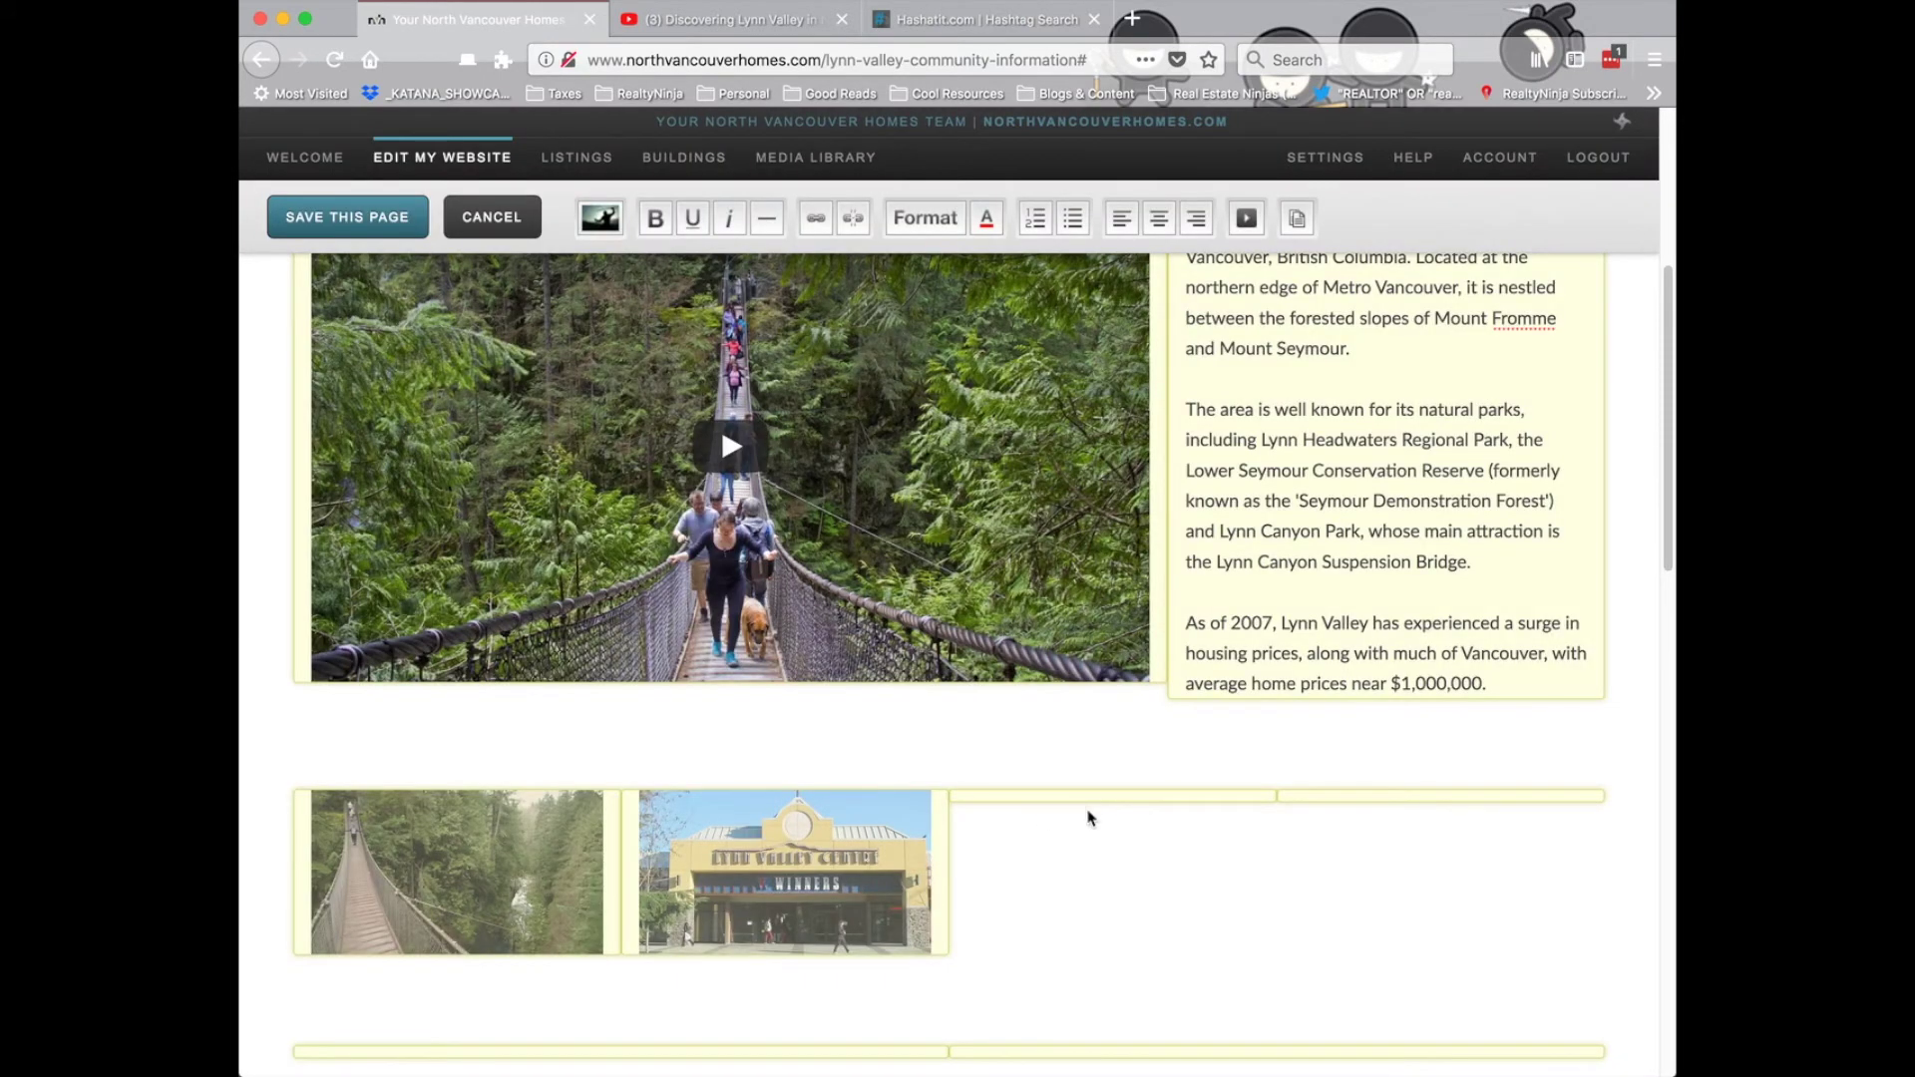
- Insert the waterfall photo in the third column and the plaza building photo in the fourth, and save the page
click(601, 217)
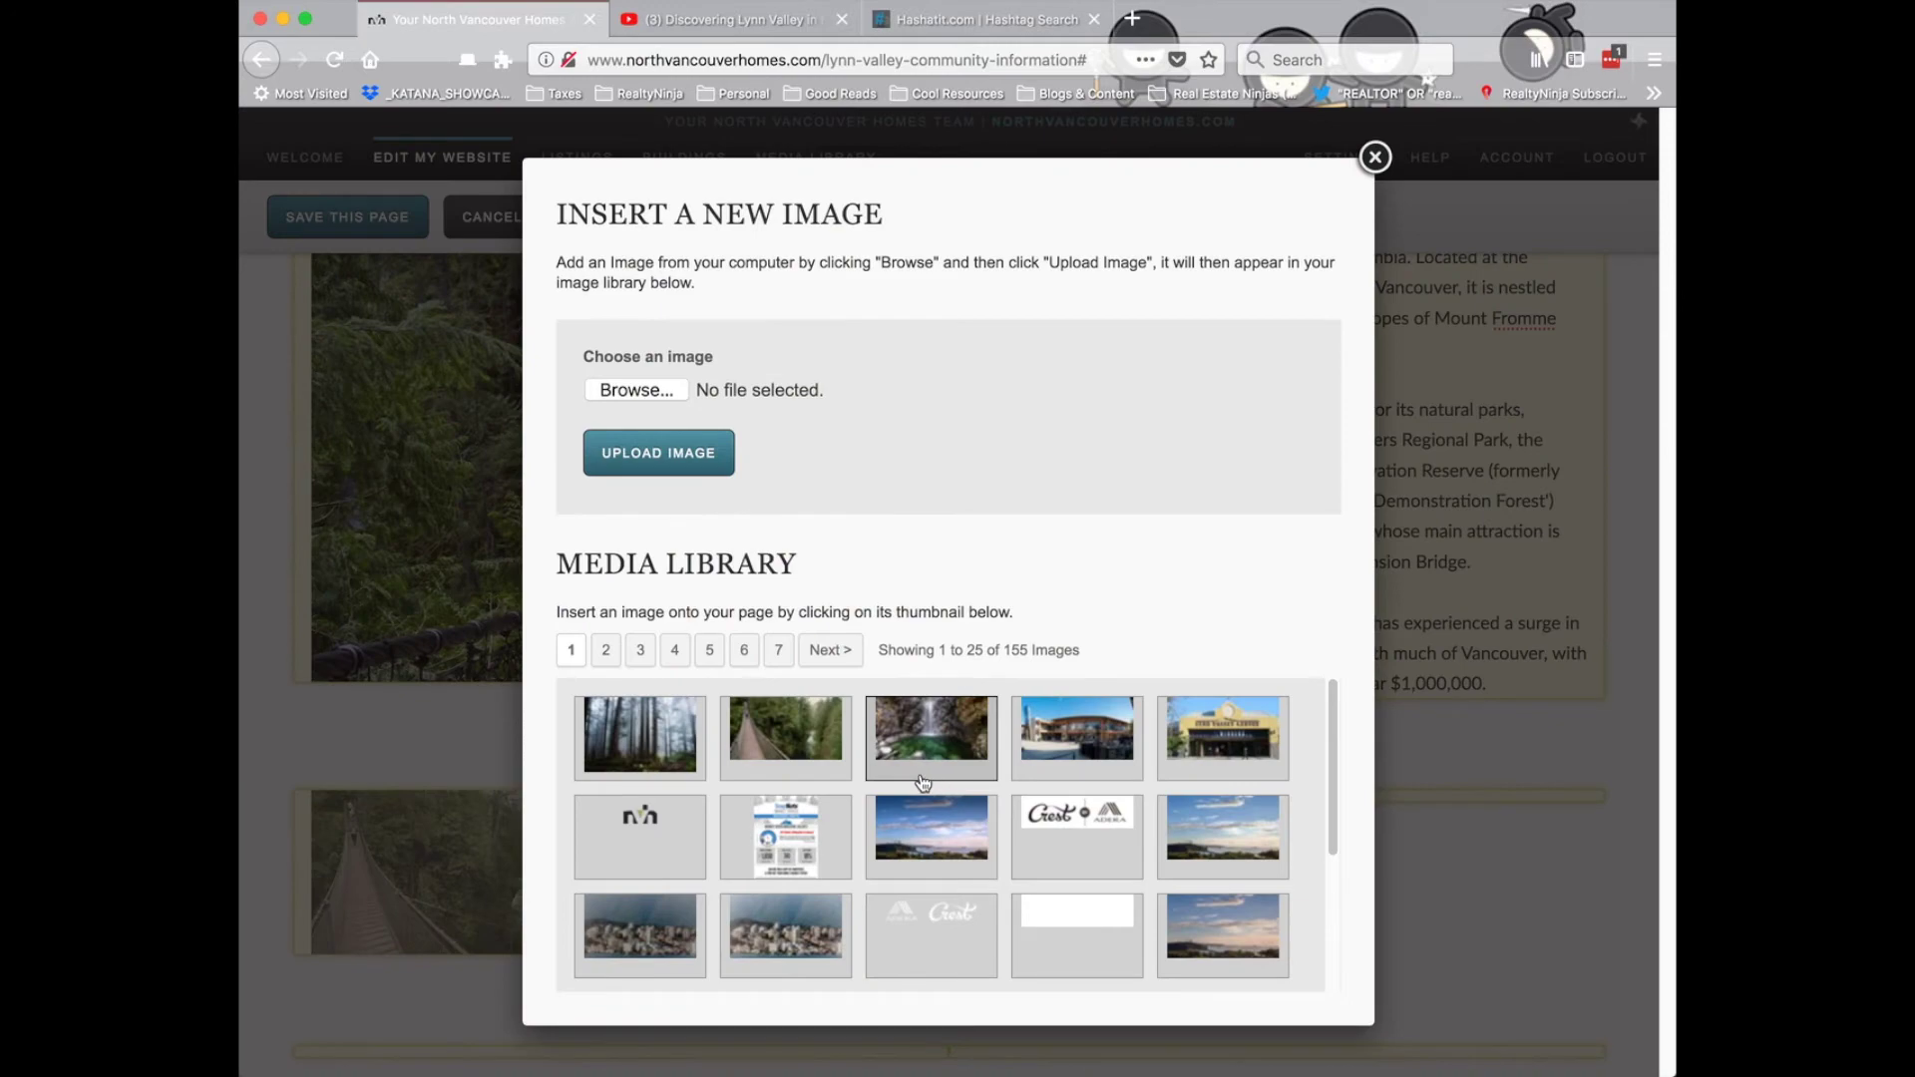
click(918, 753)
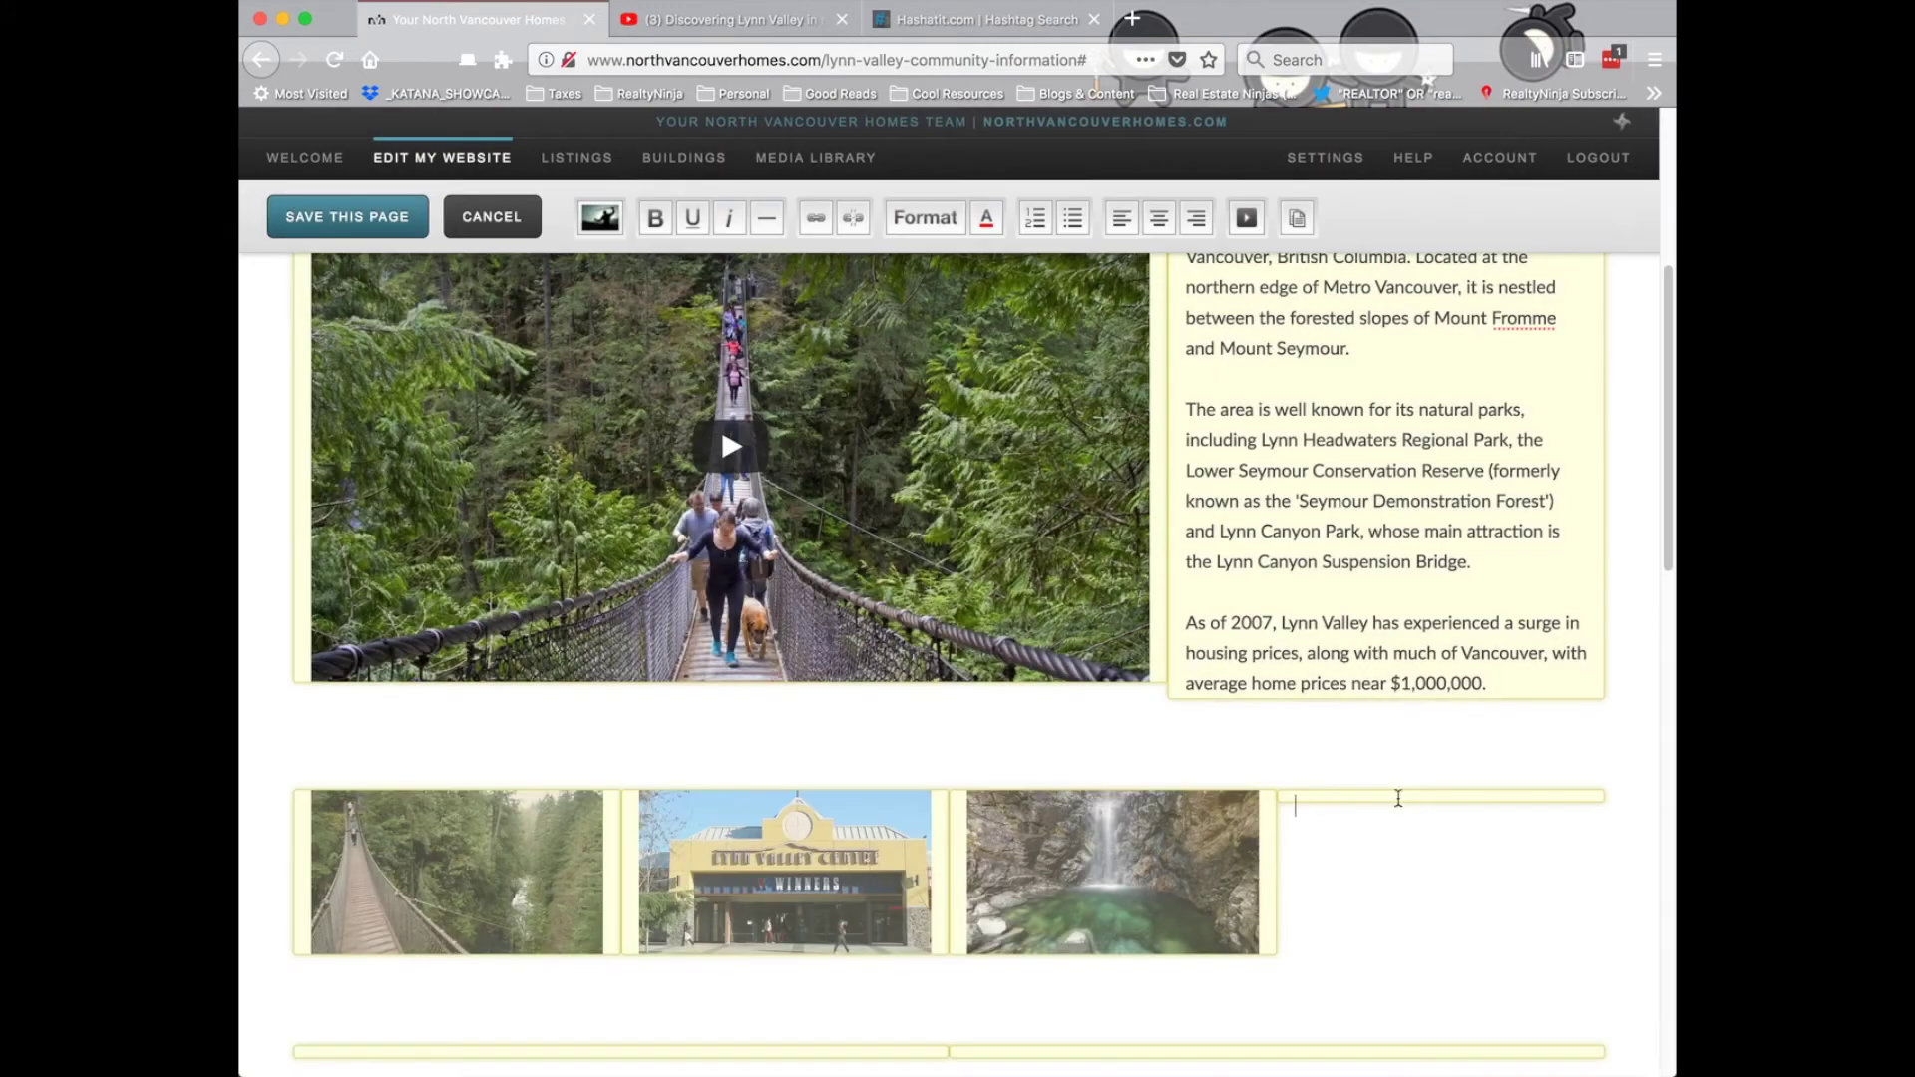
click(601, 218)
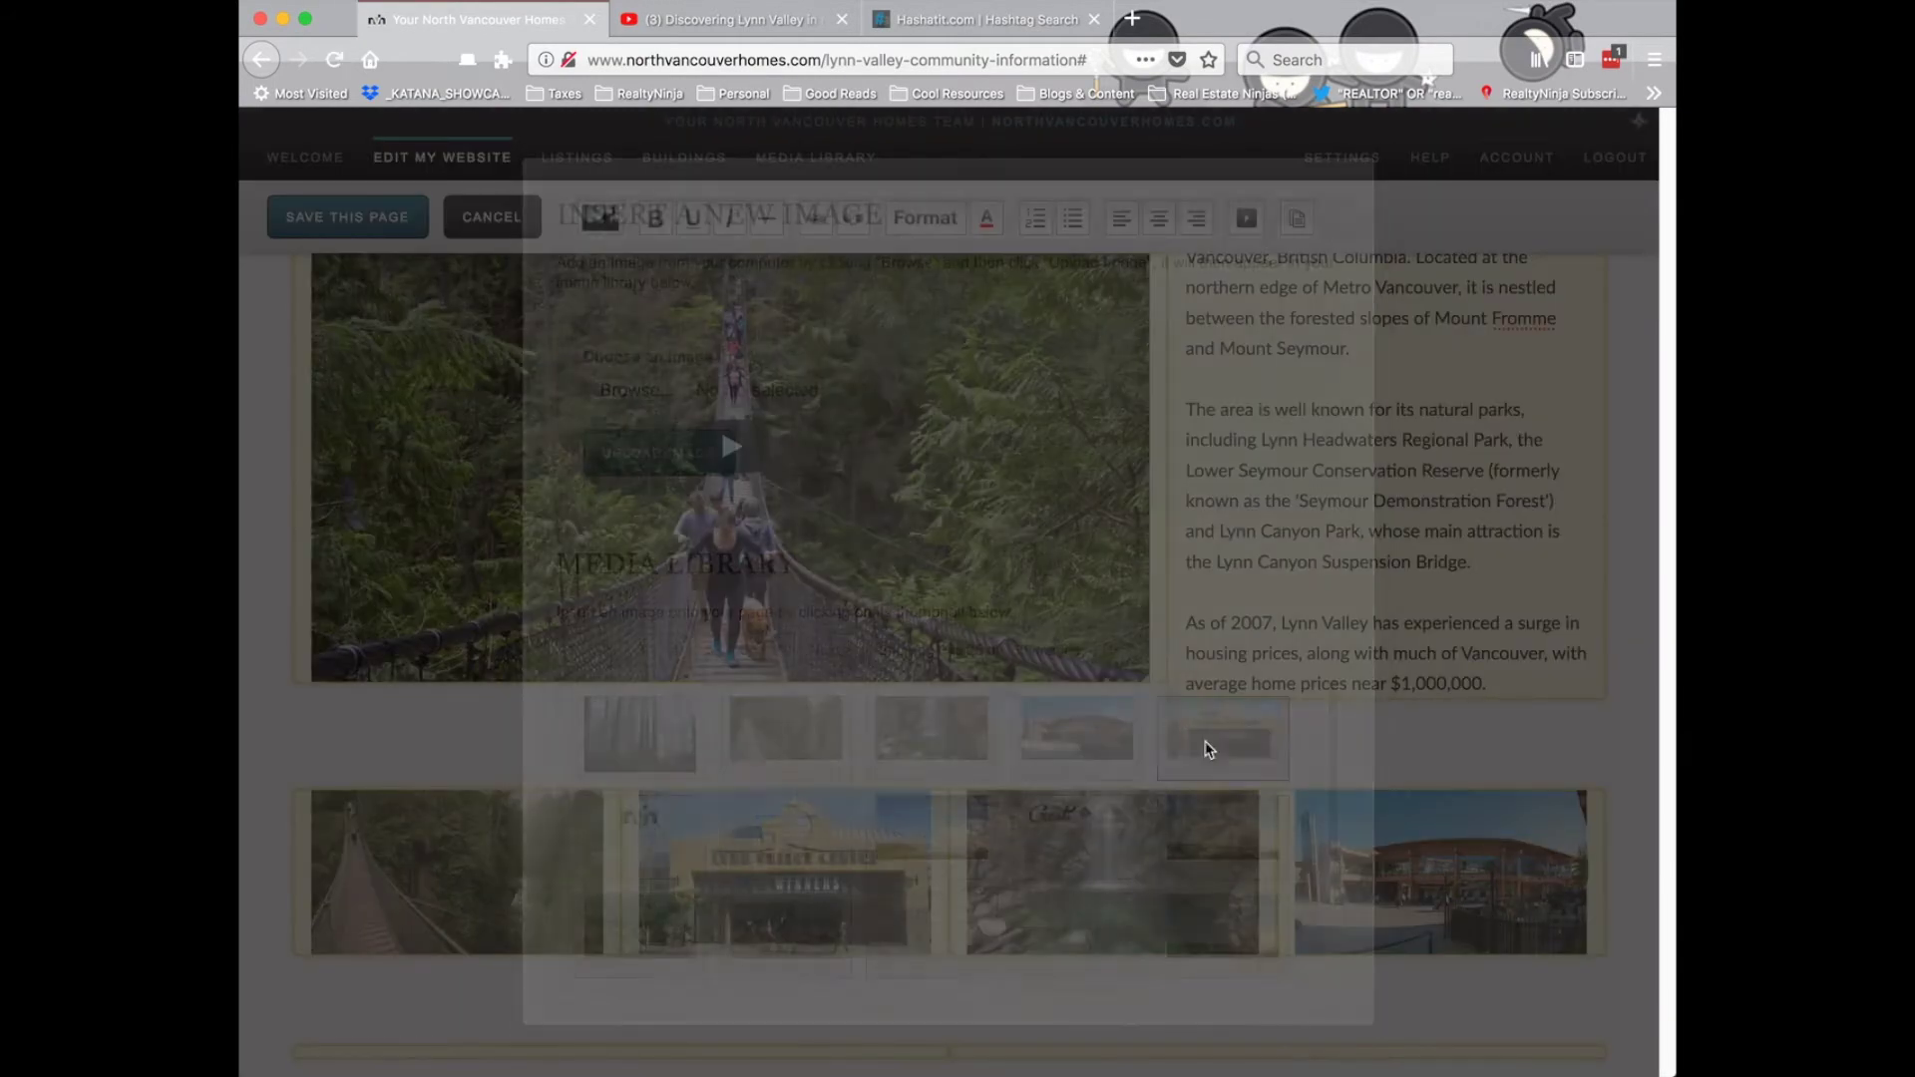
click(1107, 743)
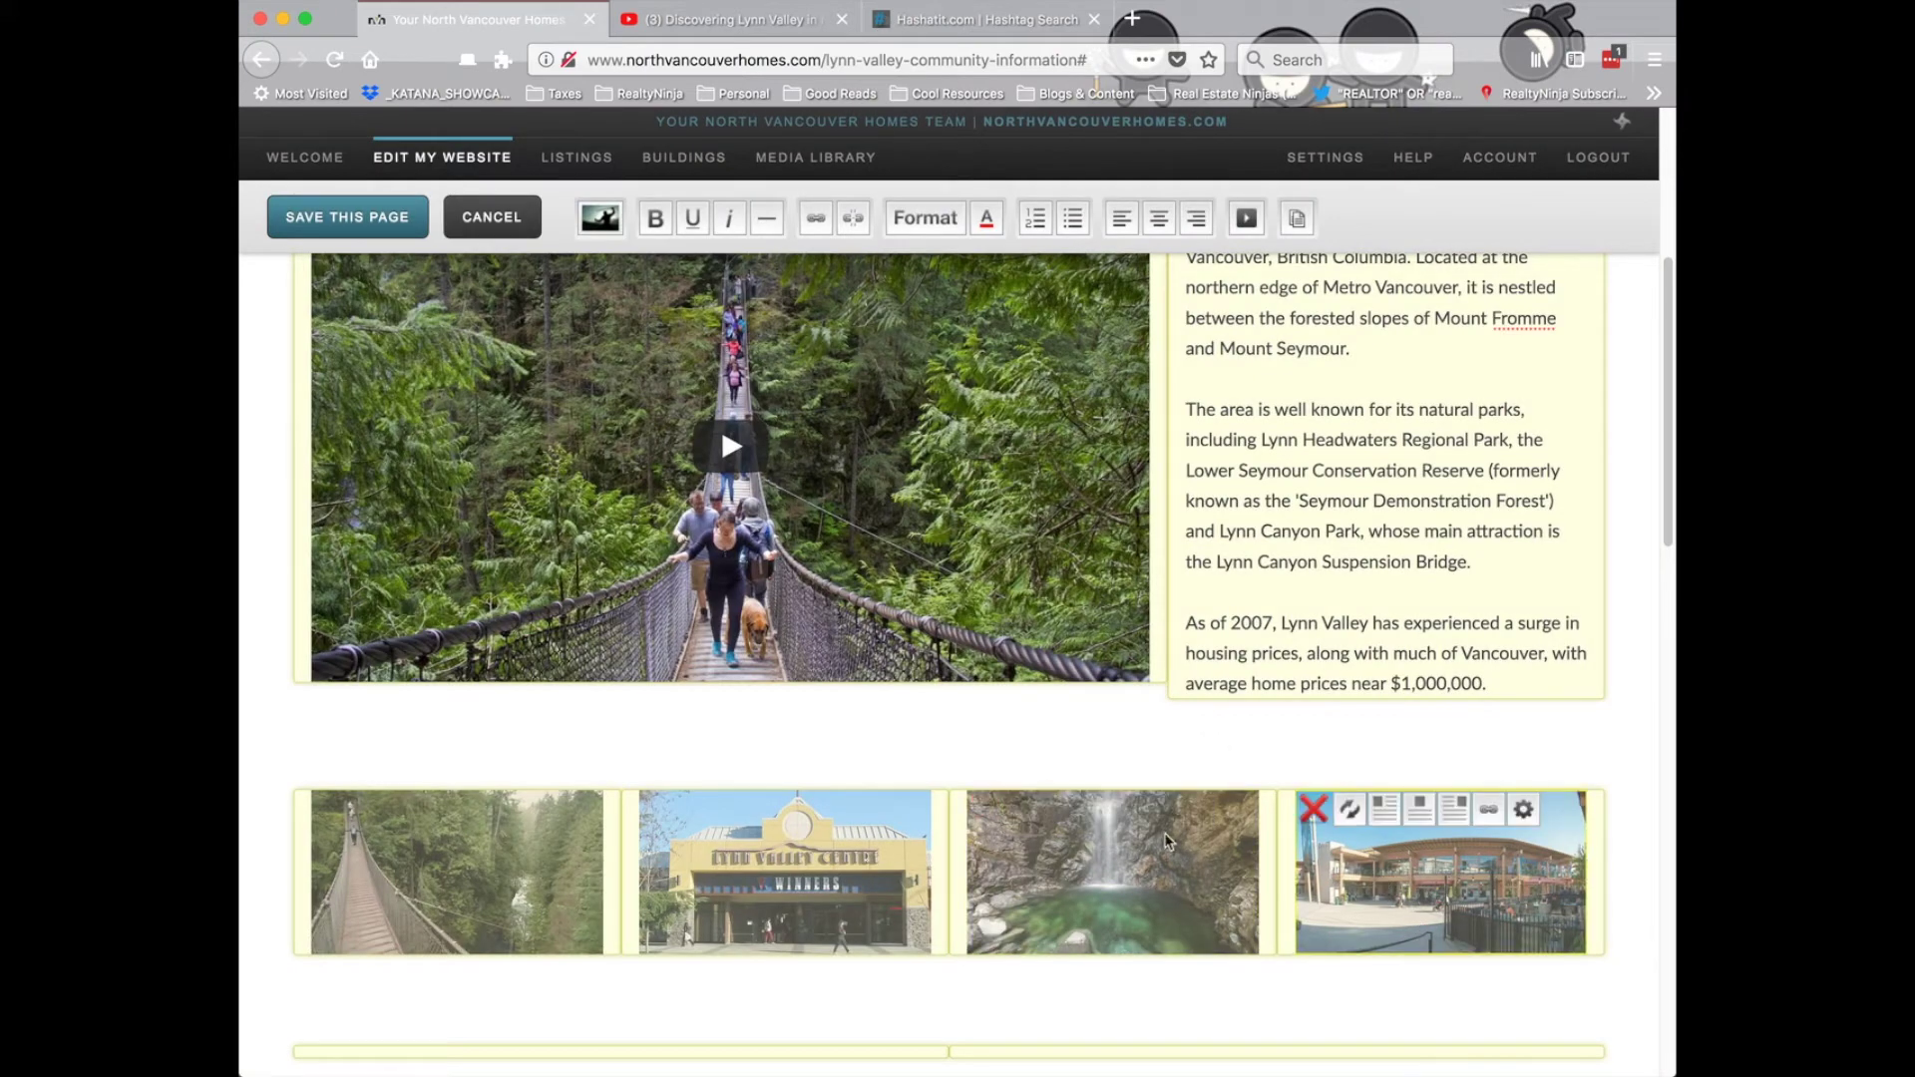
scroll(422, 554, down, 2)
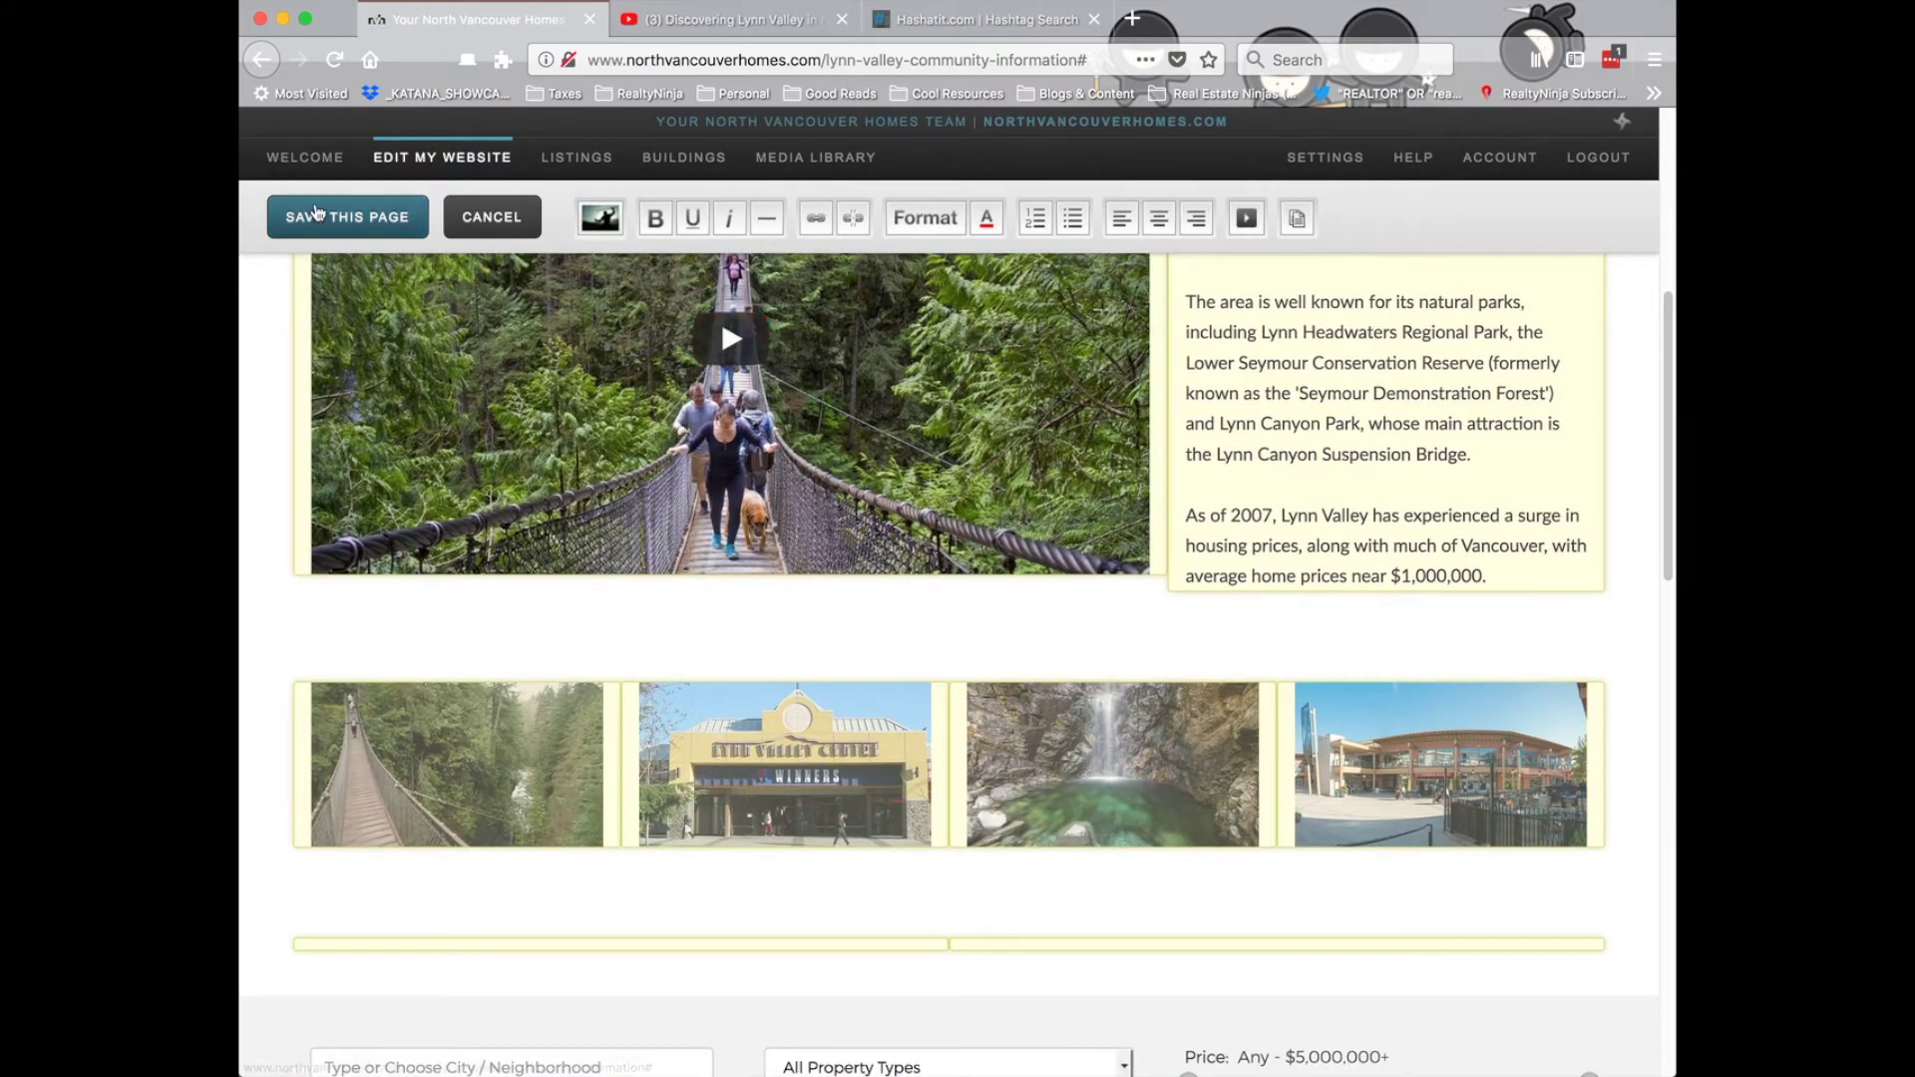
click(316, 211)
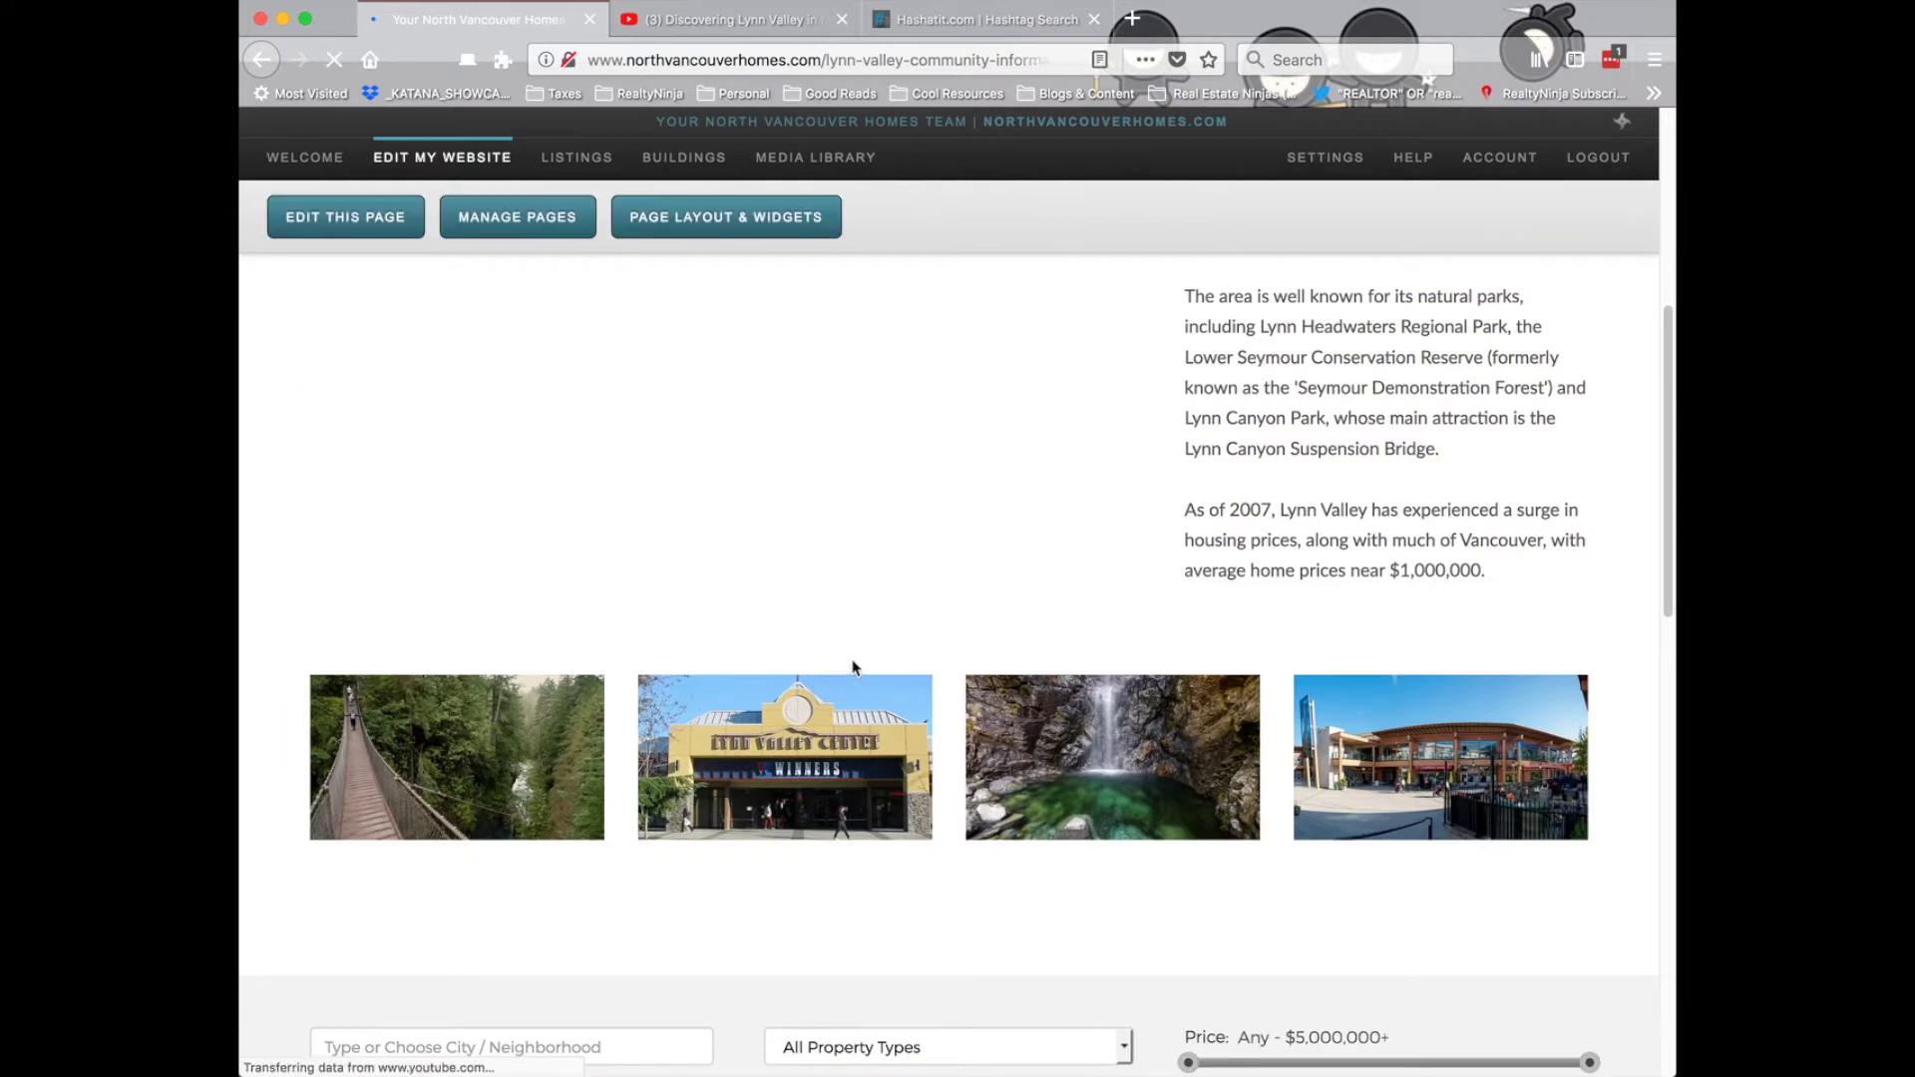
- Set the Content: 4 Columns widget to the fluid layout style with its padding removed, and save the page layout
scroll(1436, 624, up, 5)
scroll(1453, 632, down, 2)
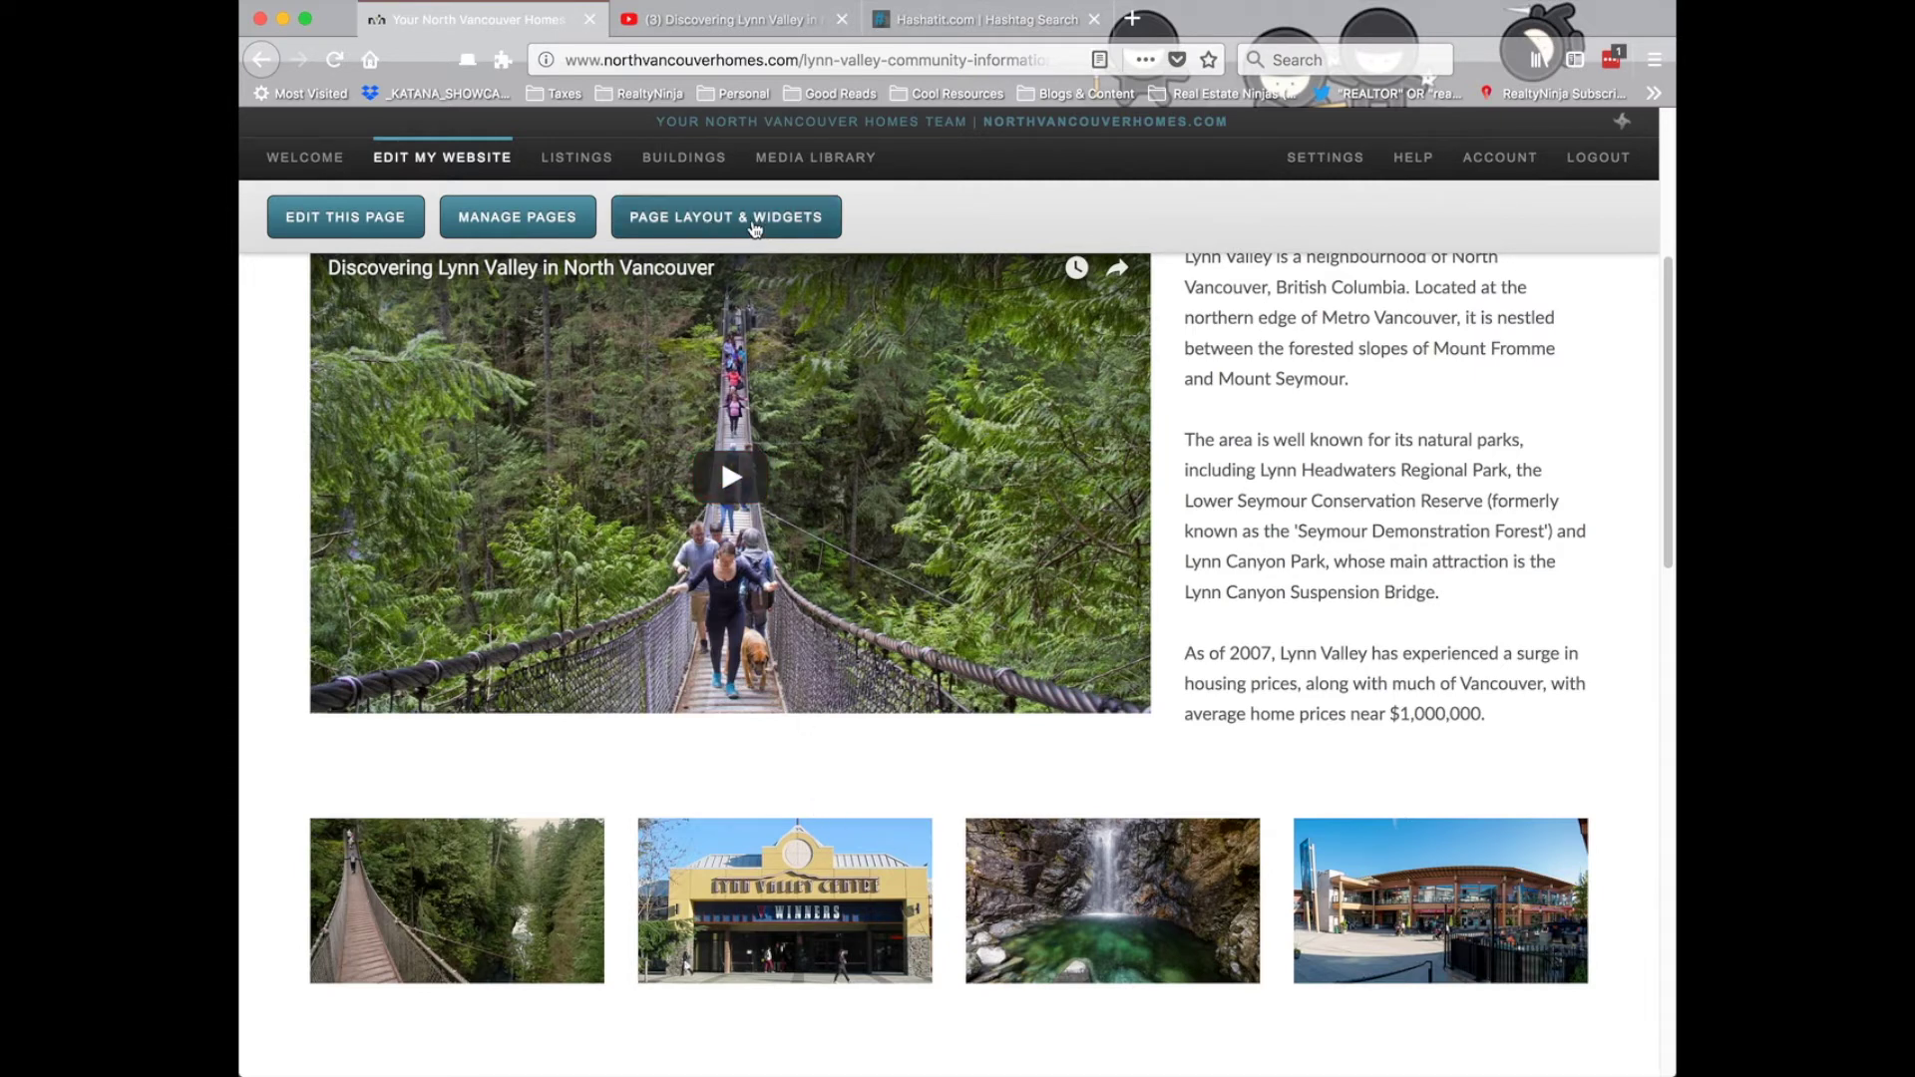
click(754, 225)
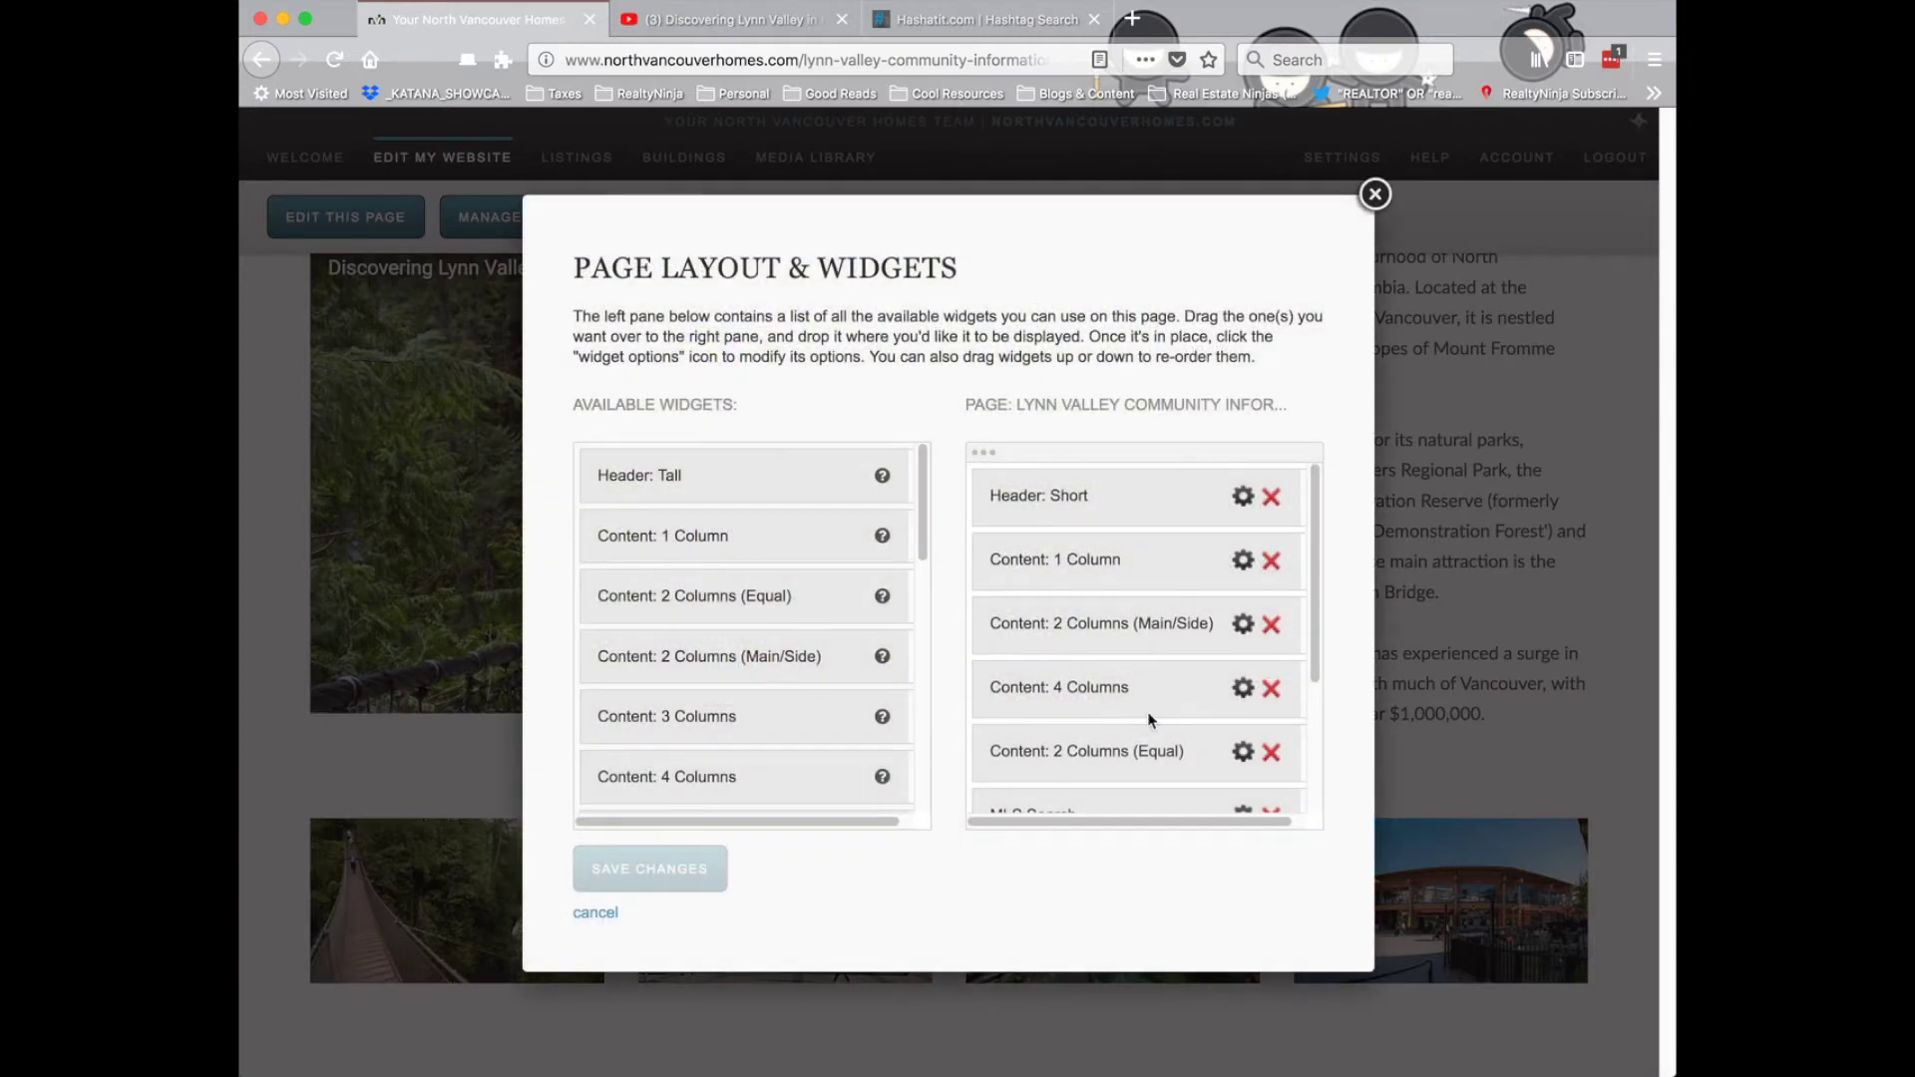
click(1243, 670)
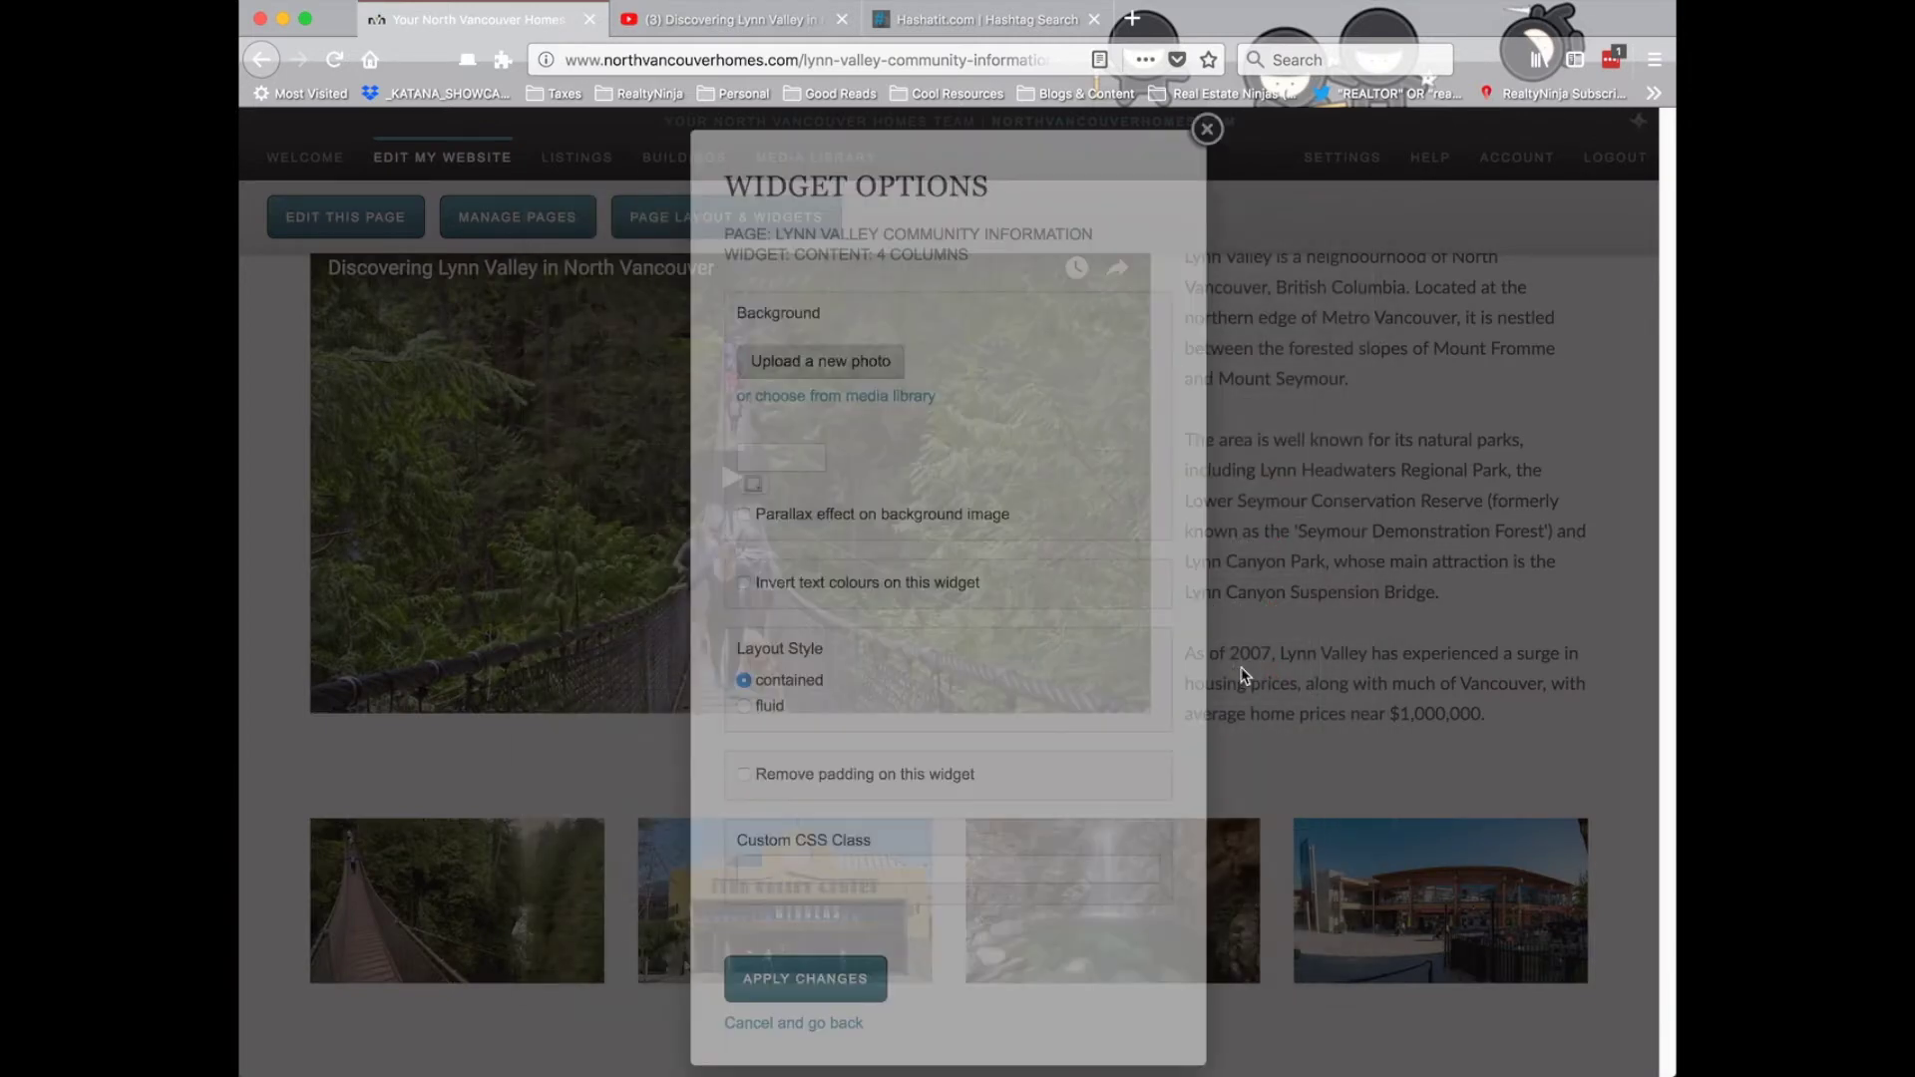
click(745, 707)
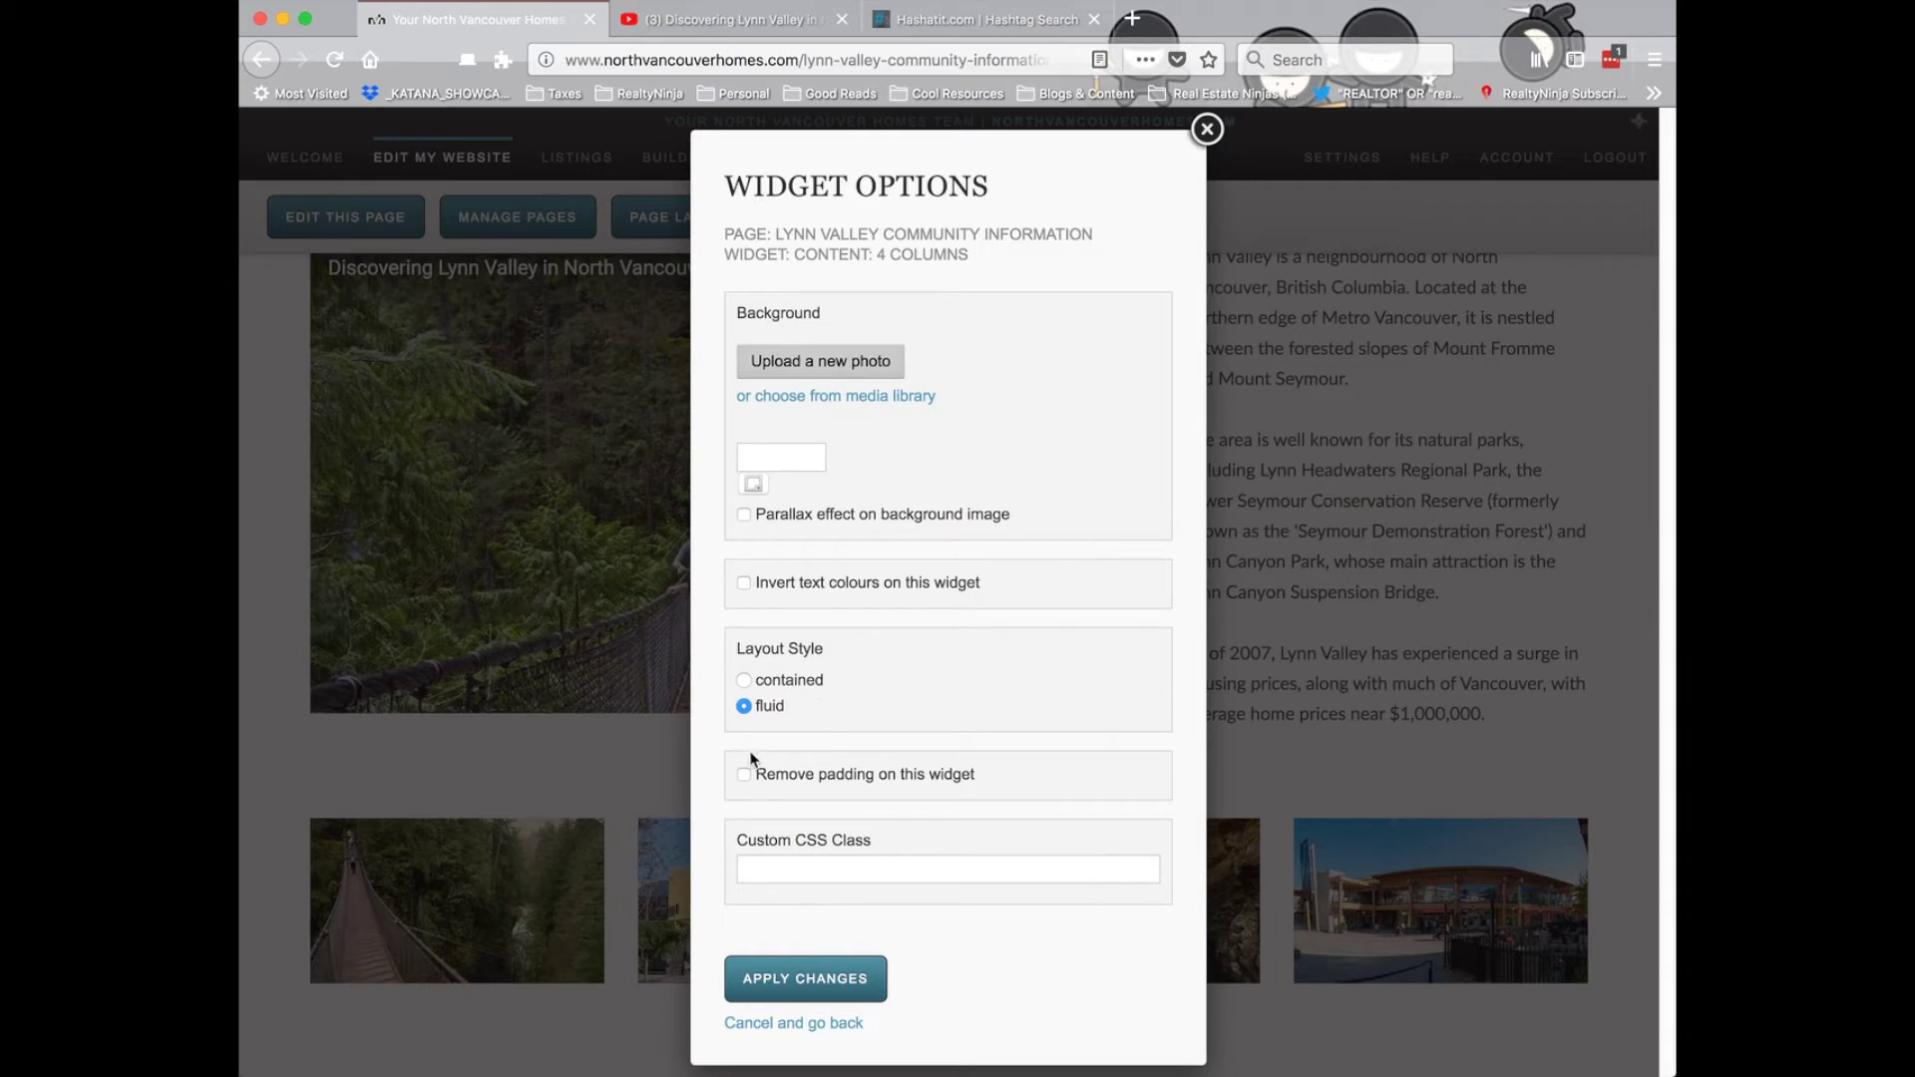
click(742, 776)
click(804, 978)
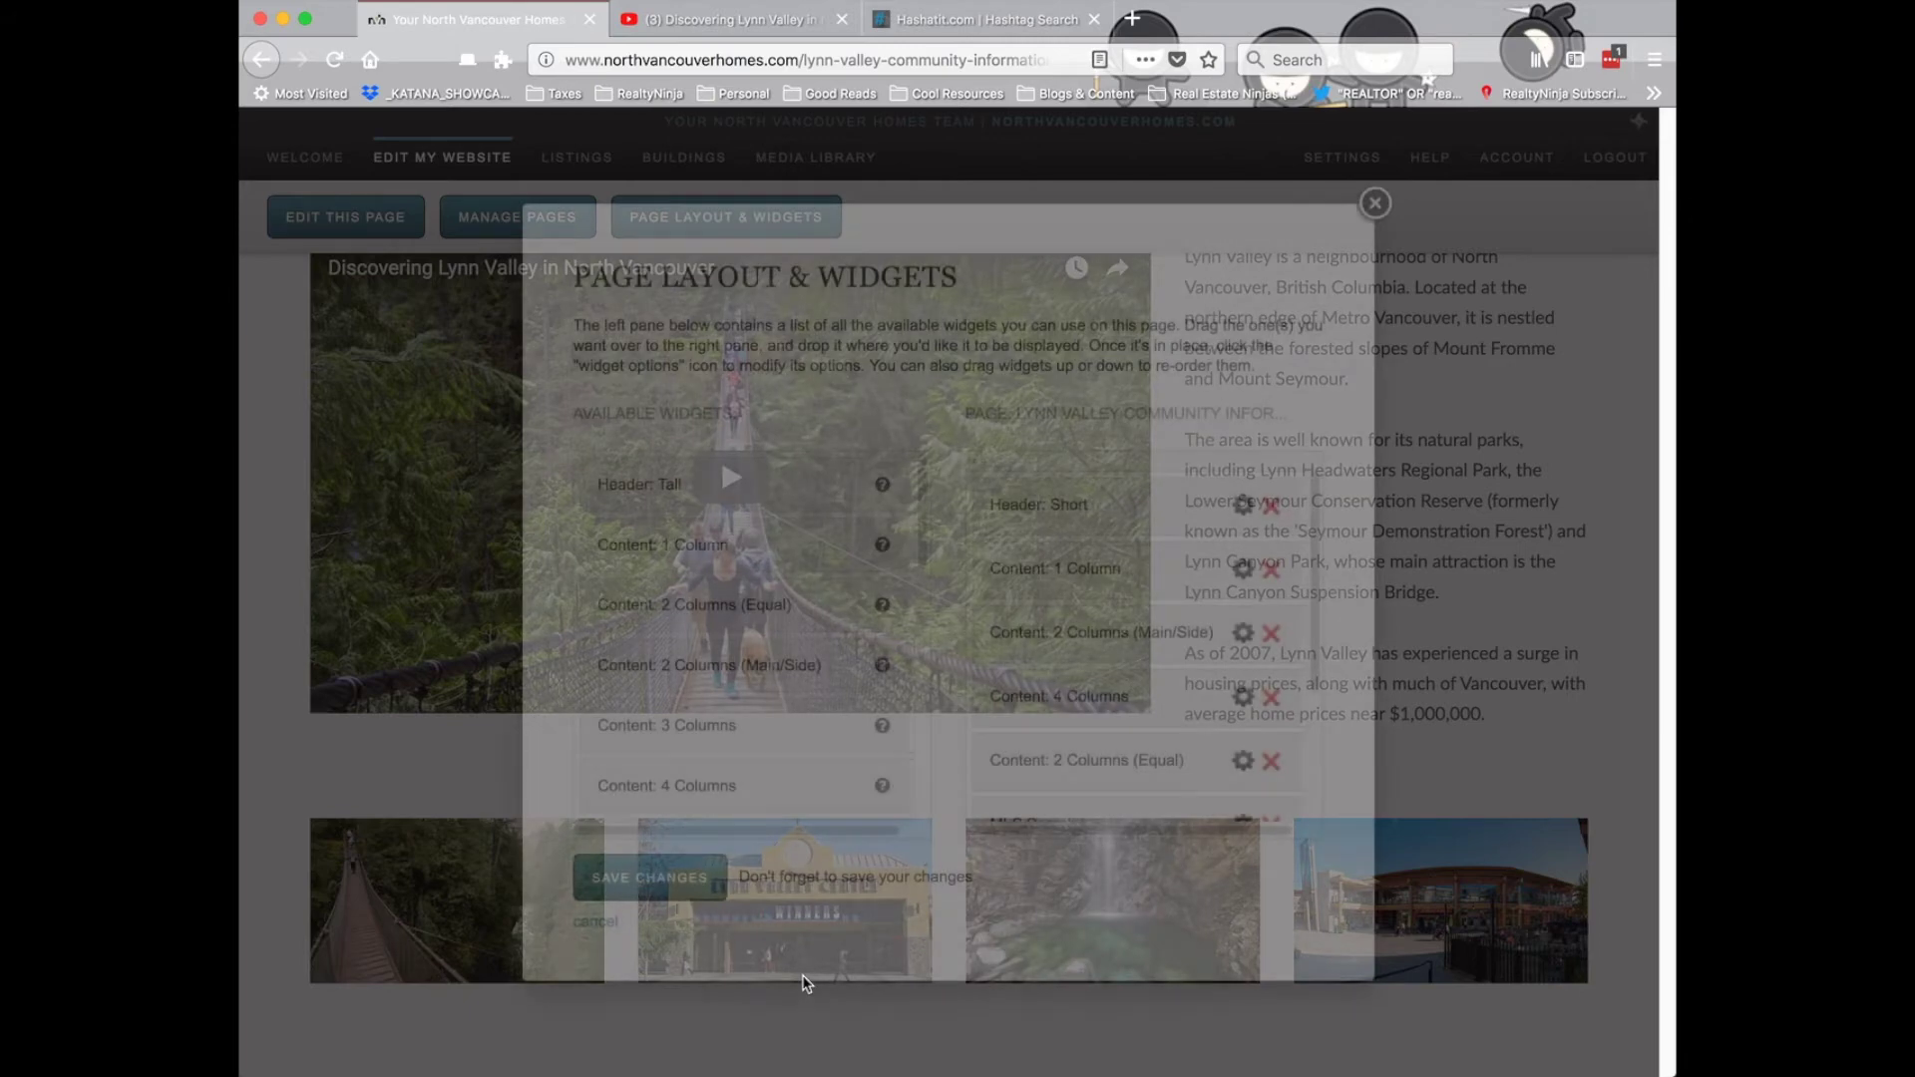
click(658, 876)
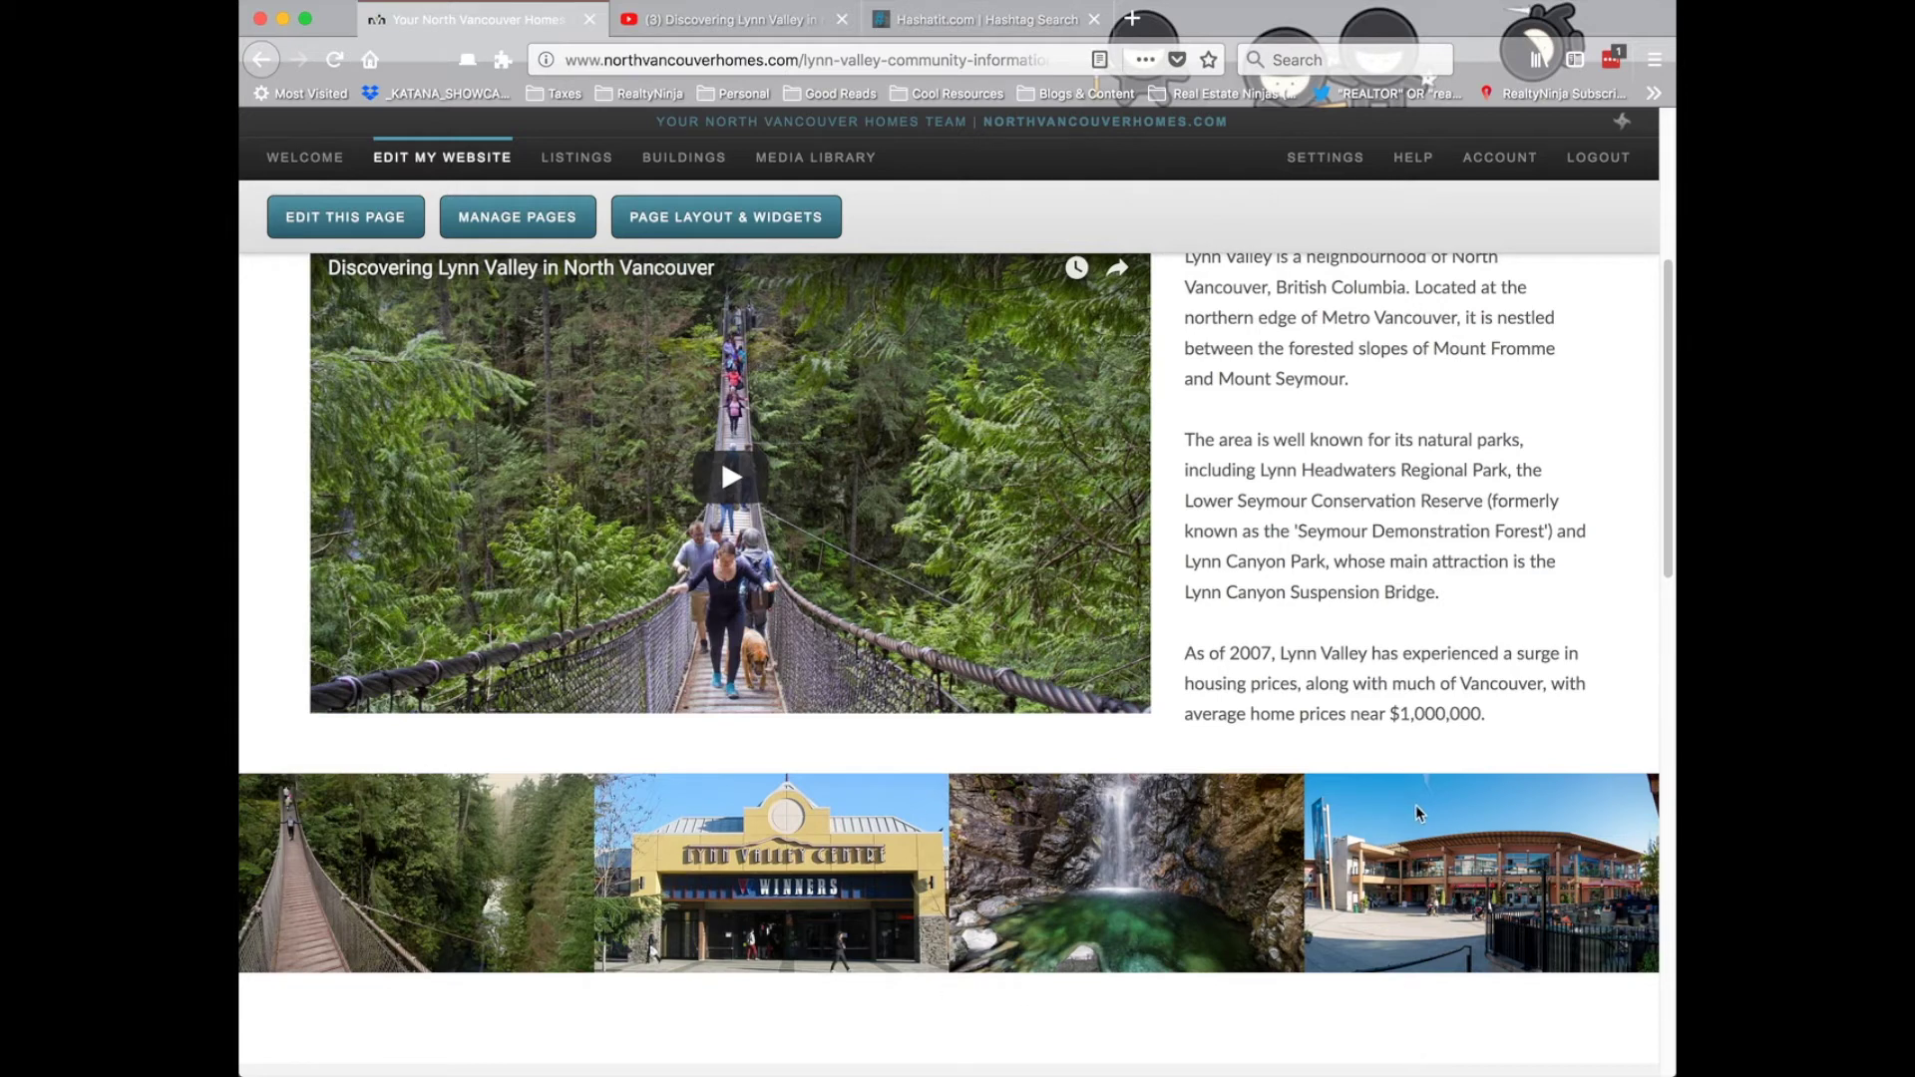
scroll(1417, 858, down, 3)
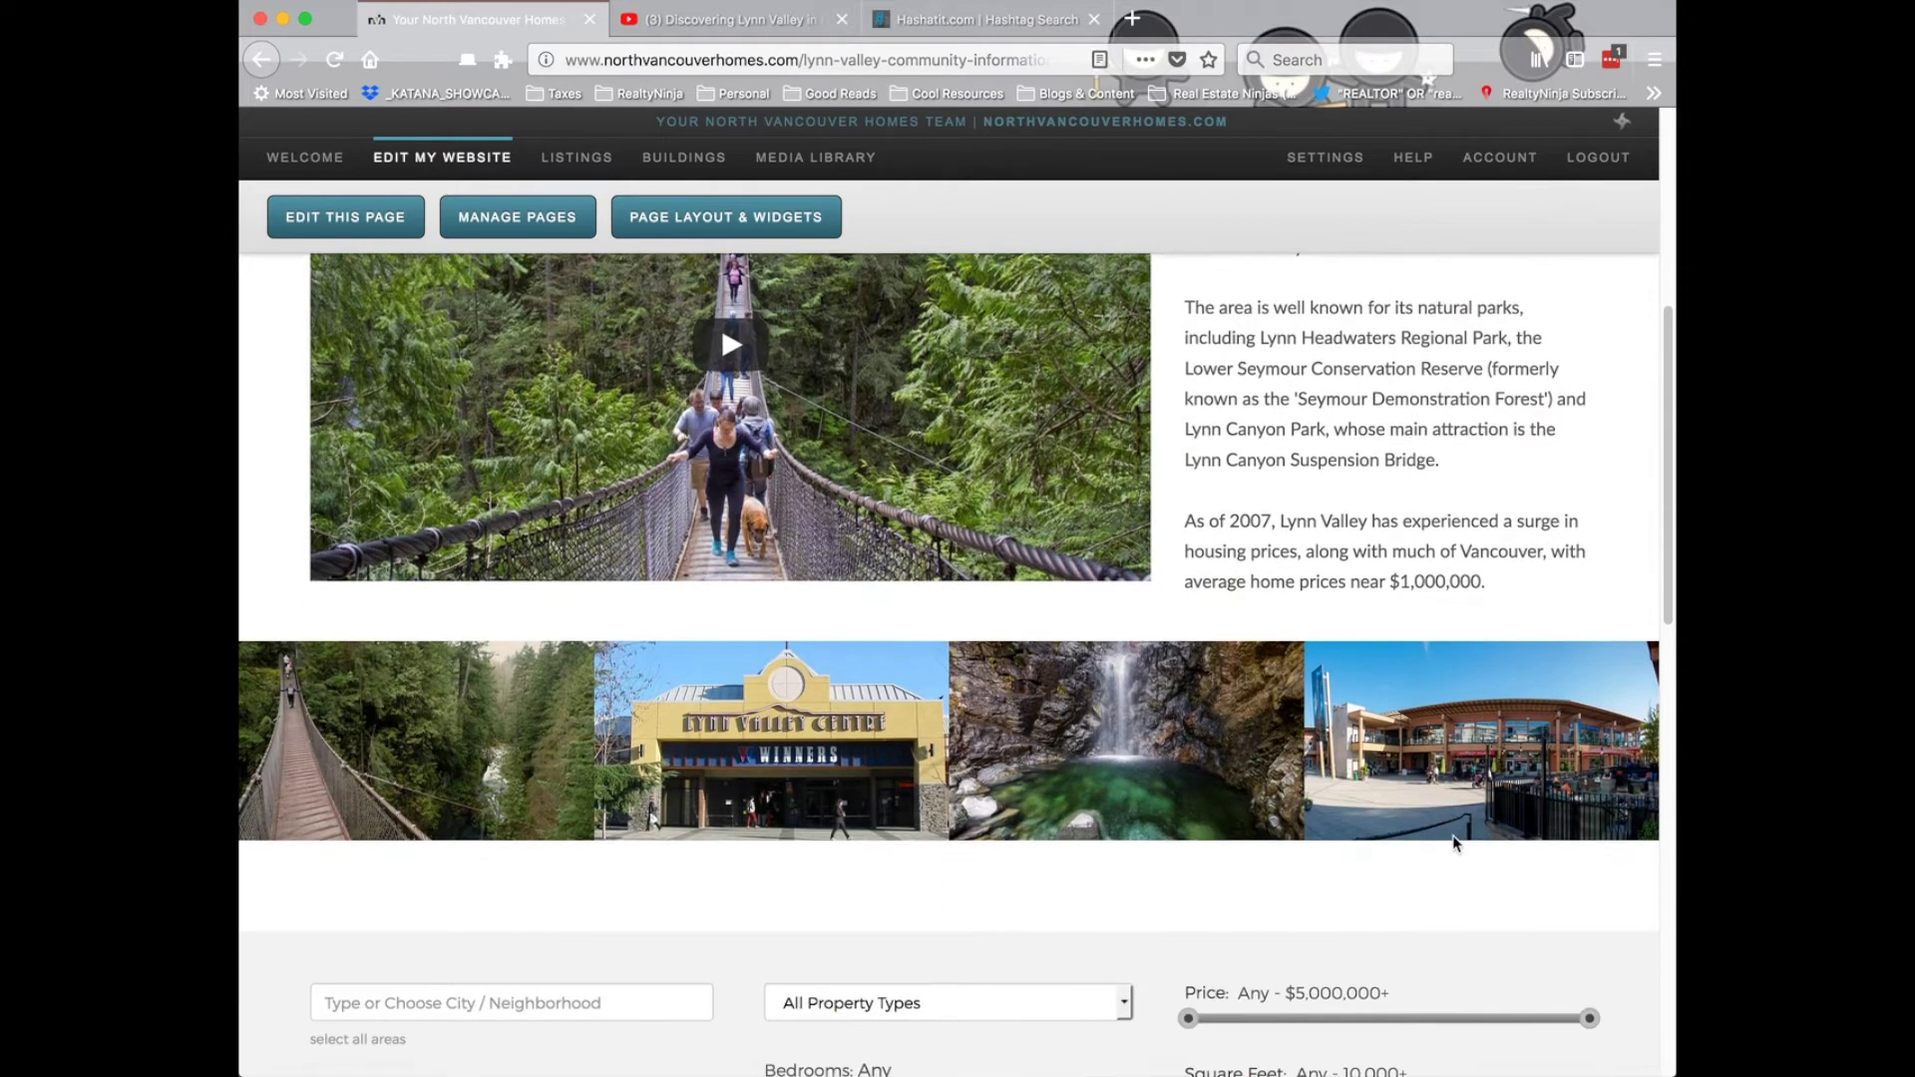
- Edit the page and paste the Important Lynn Valley Links list as cleaned text into the second column of the empty two-column row
scroll(1455, 843, down, 3)
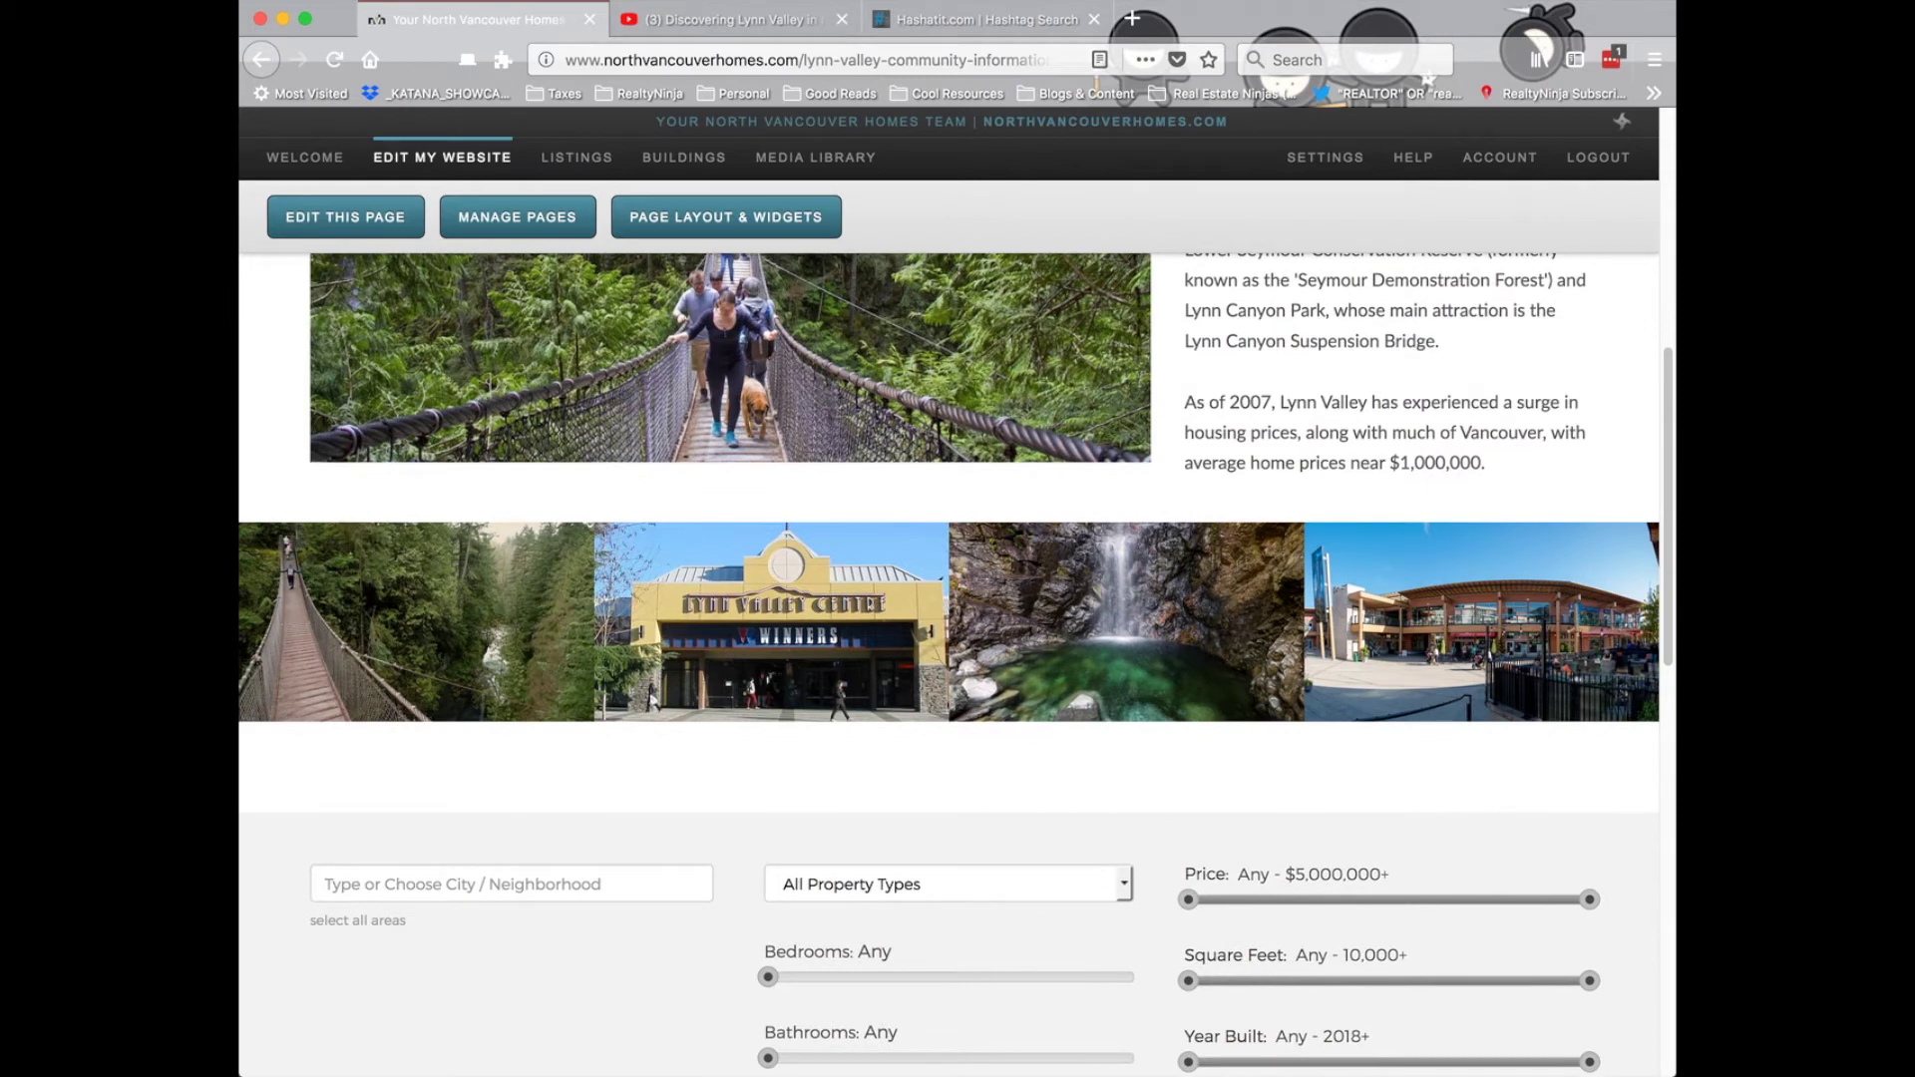
scroll(1039, 632, down, 2)
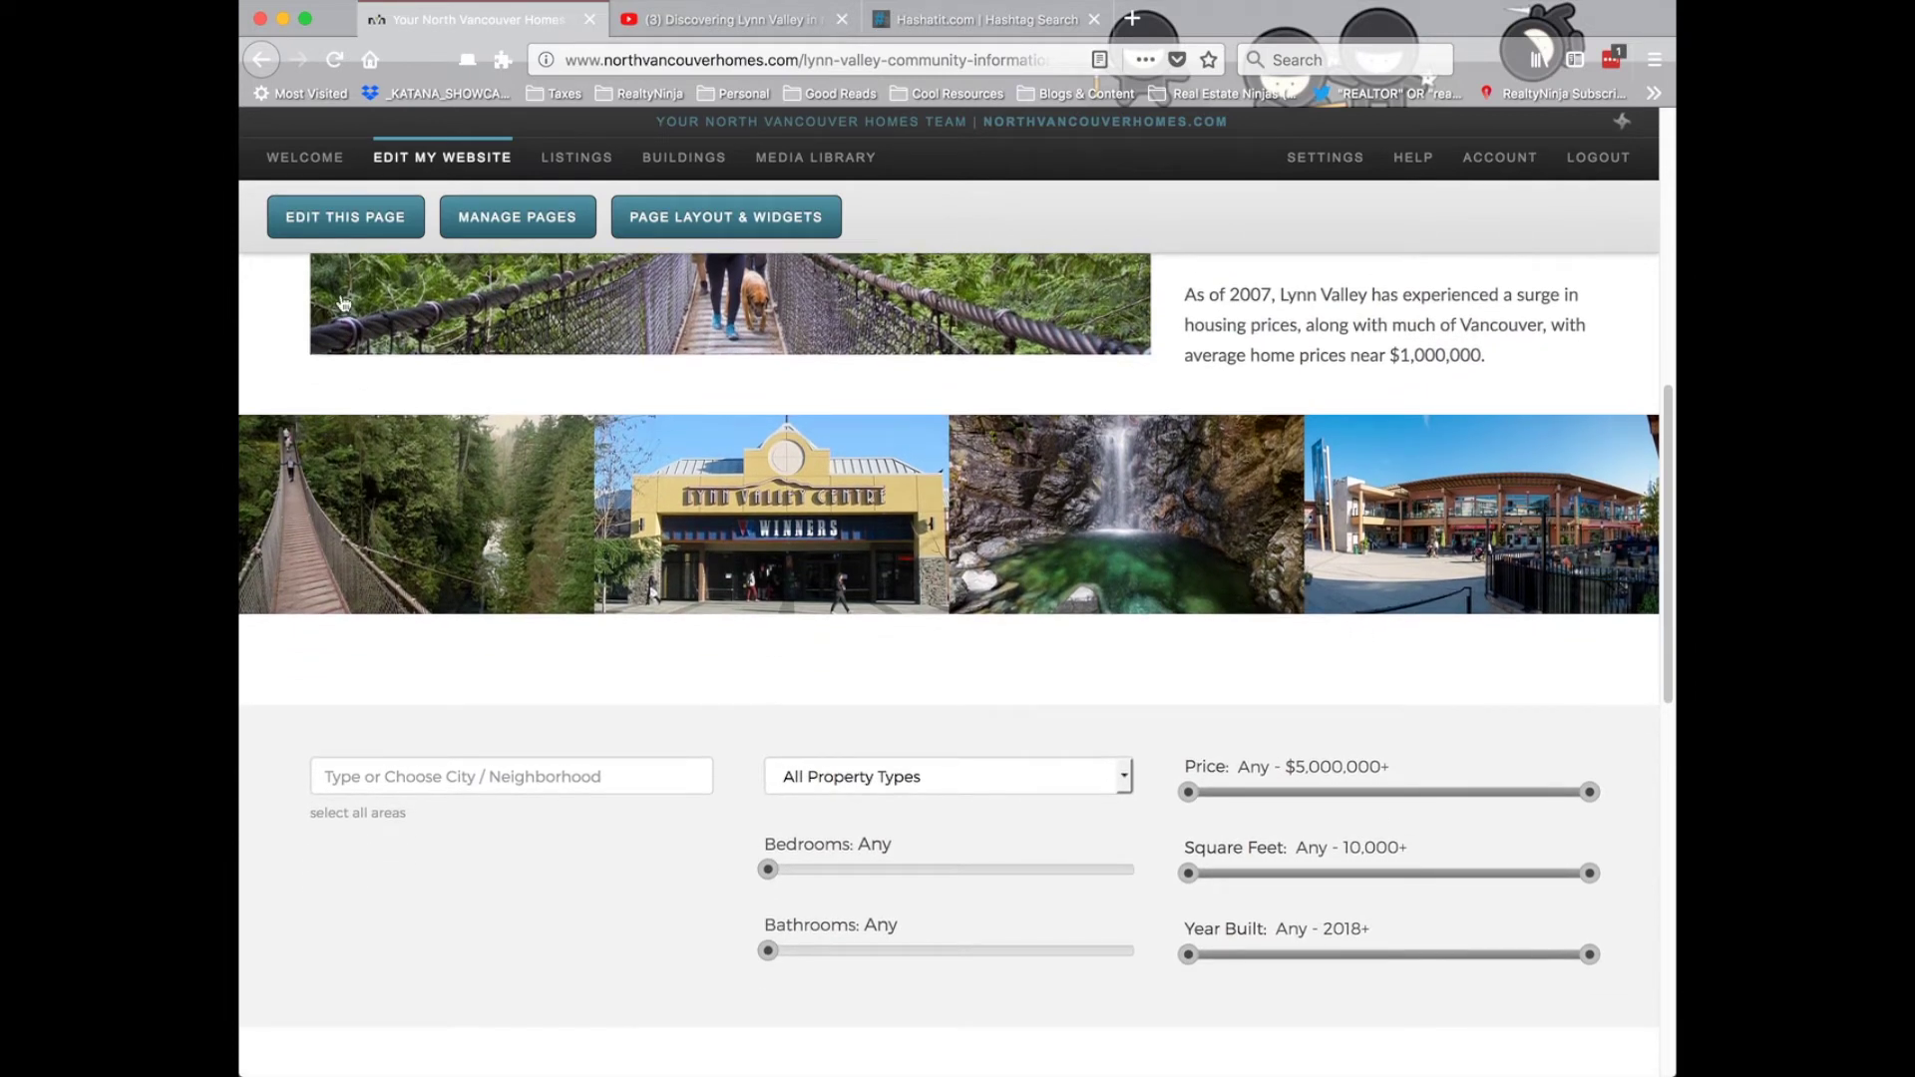
scroll(1048, 586, down, 3)
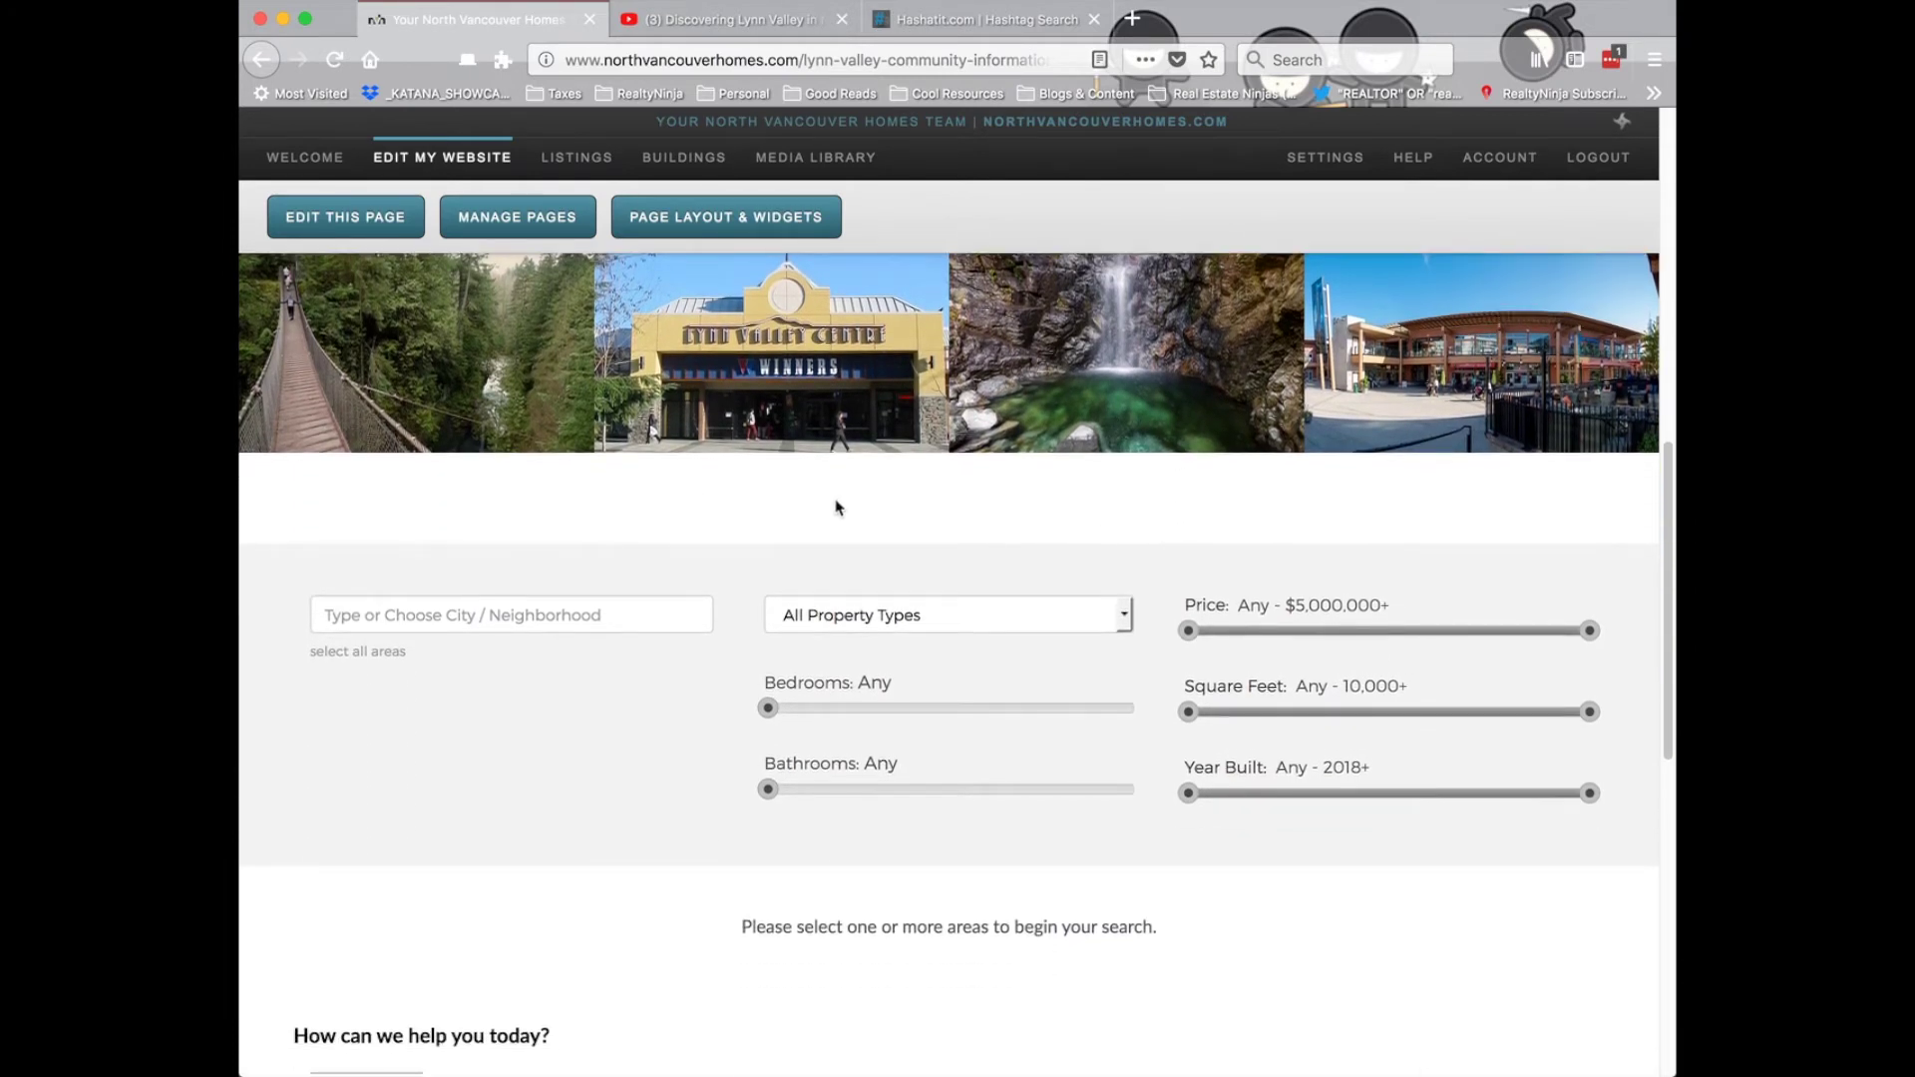
click(344, 215)
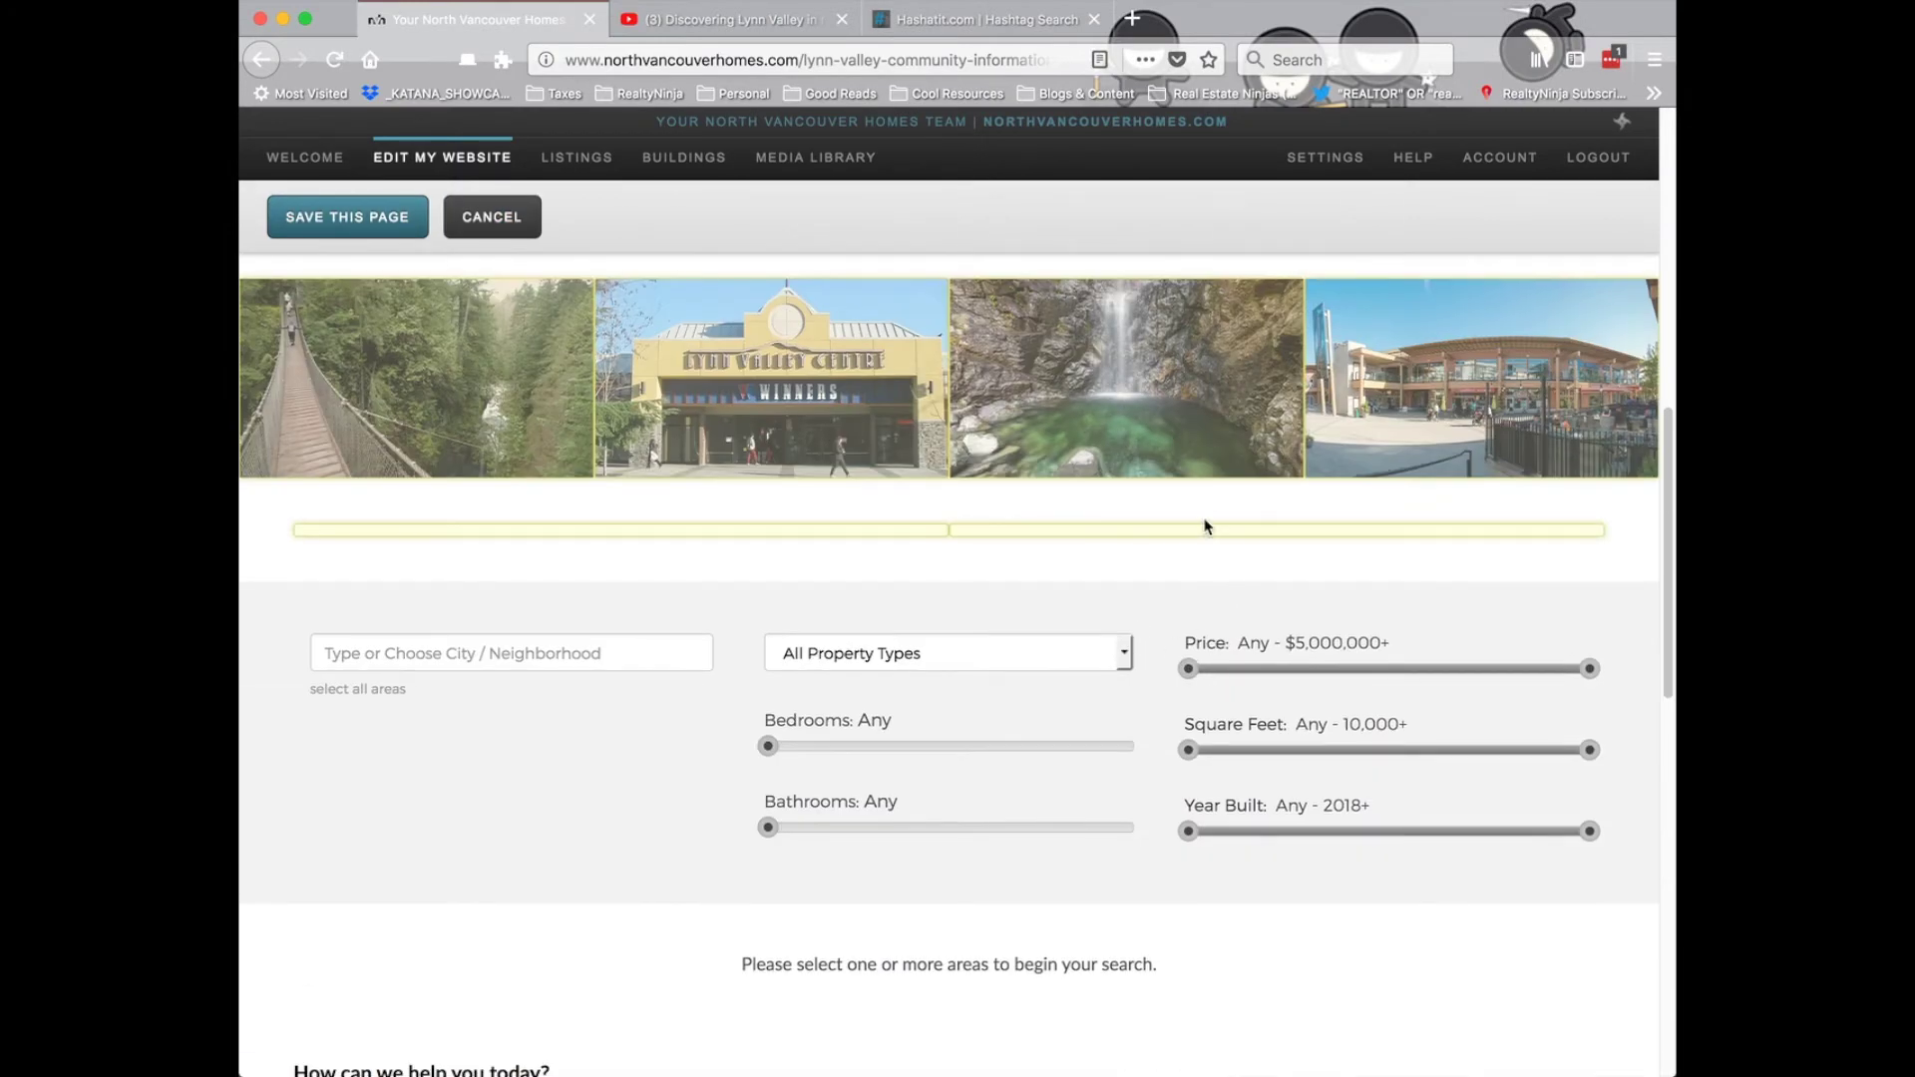
click(1204, 531)
key(super+Tab)
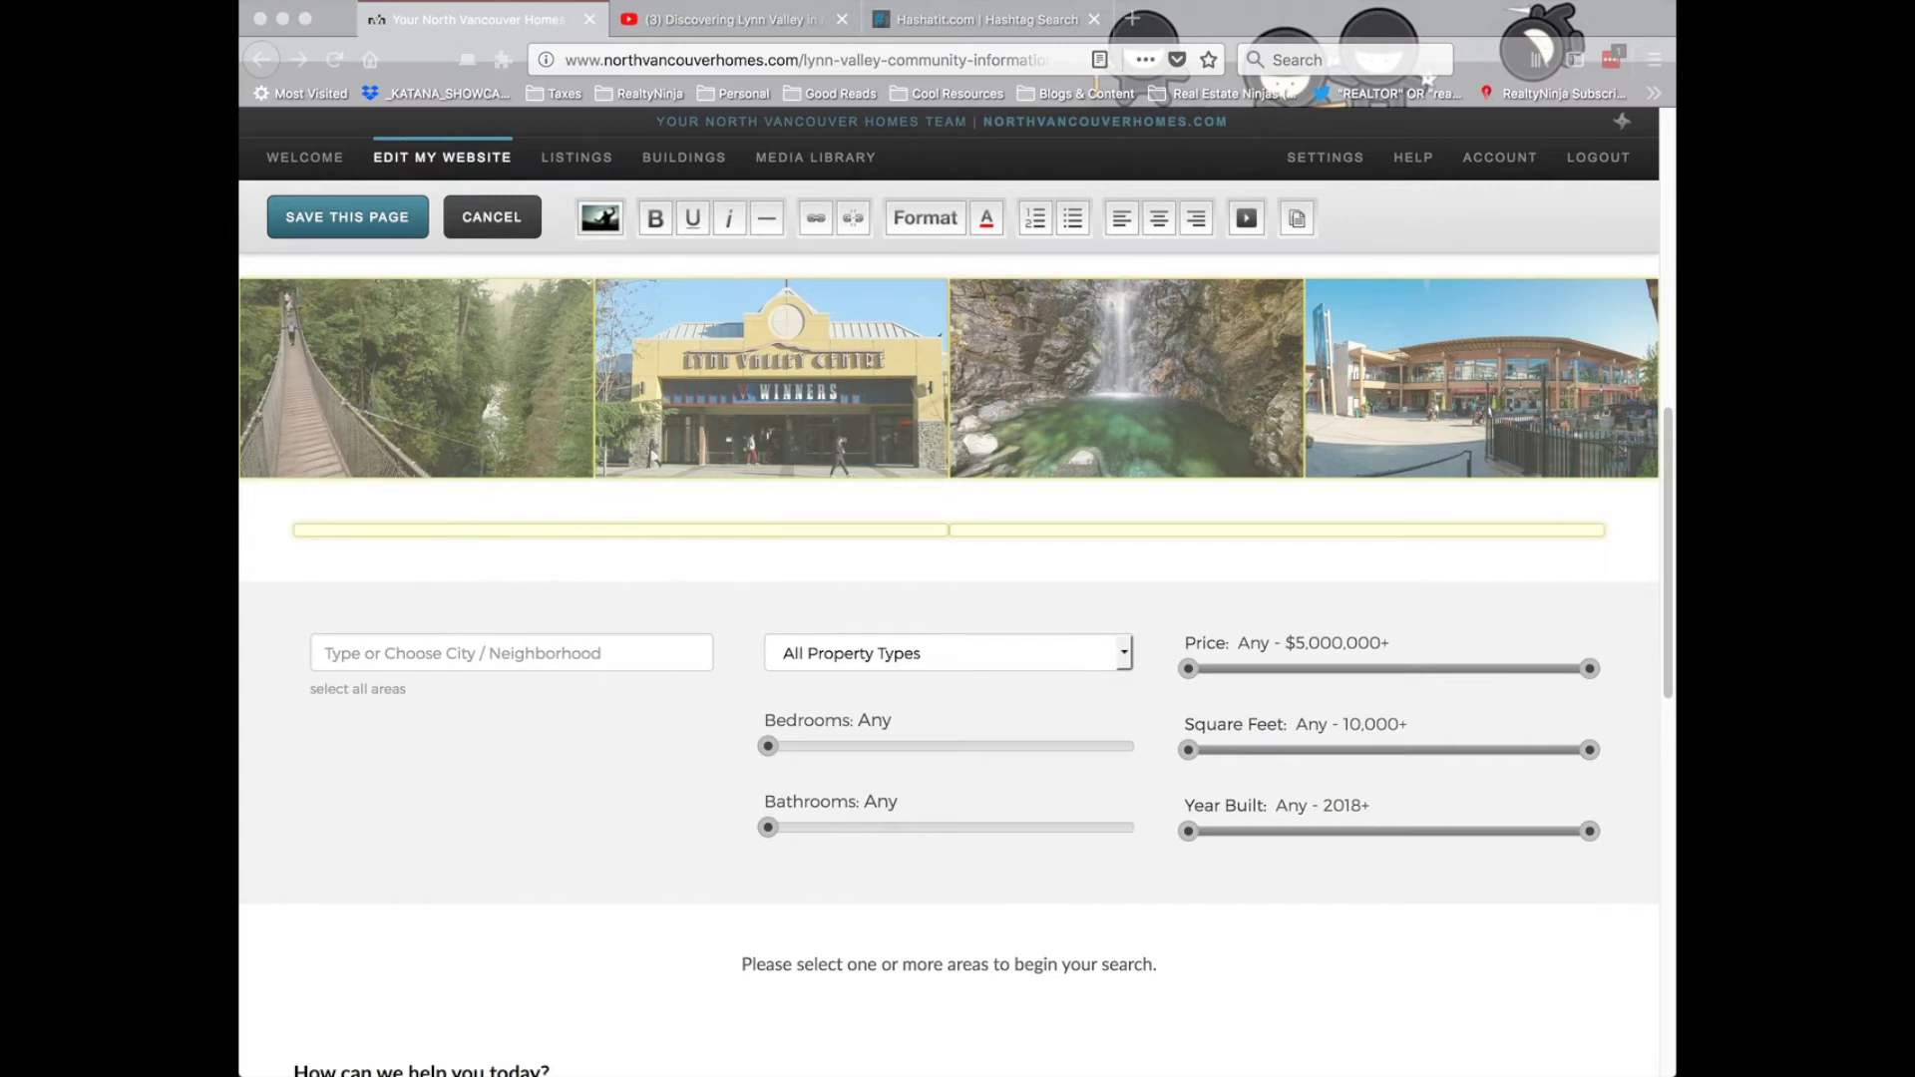
click(1017, 541)
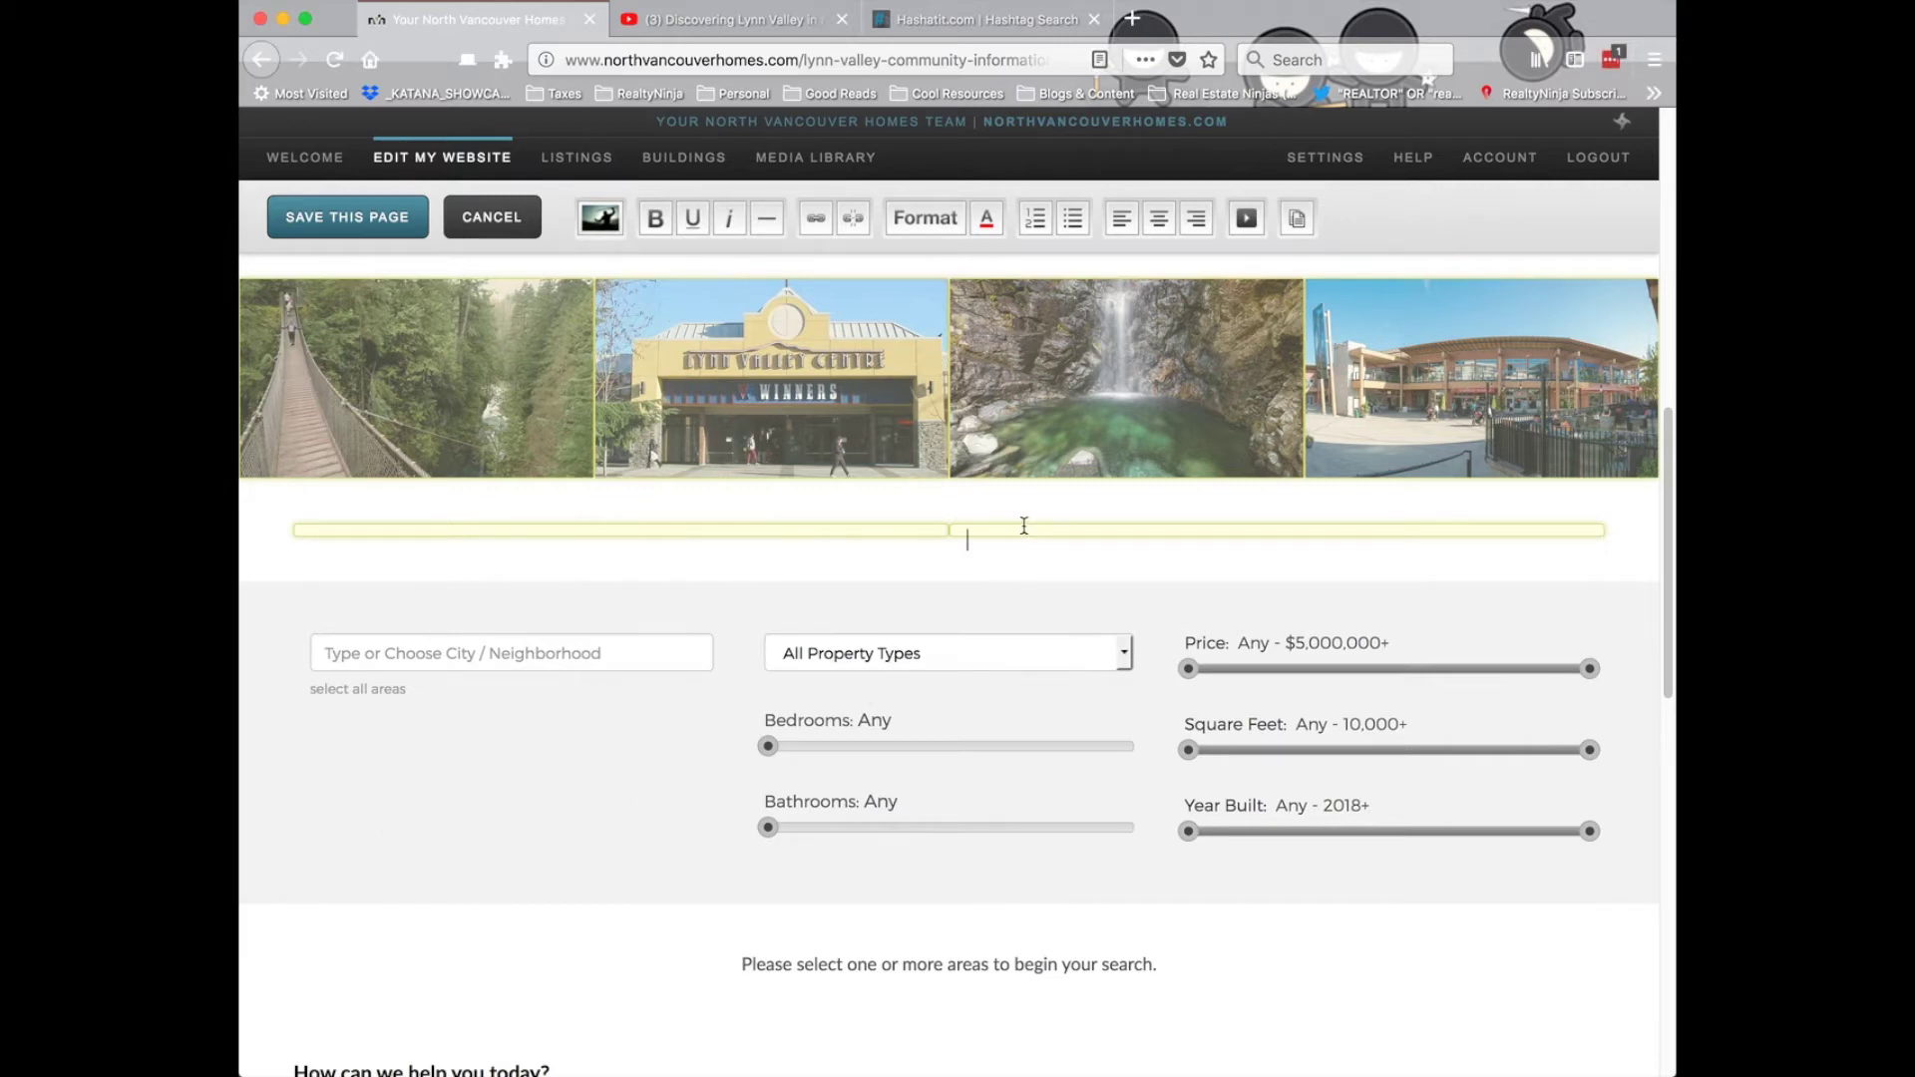
click(1298, 219)
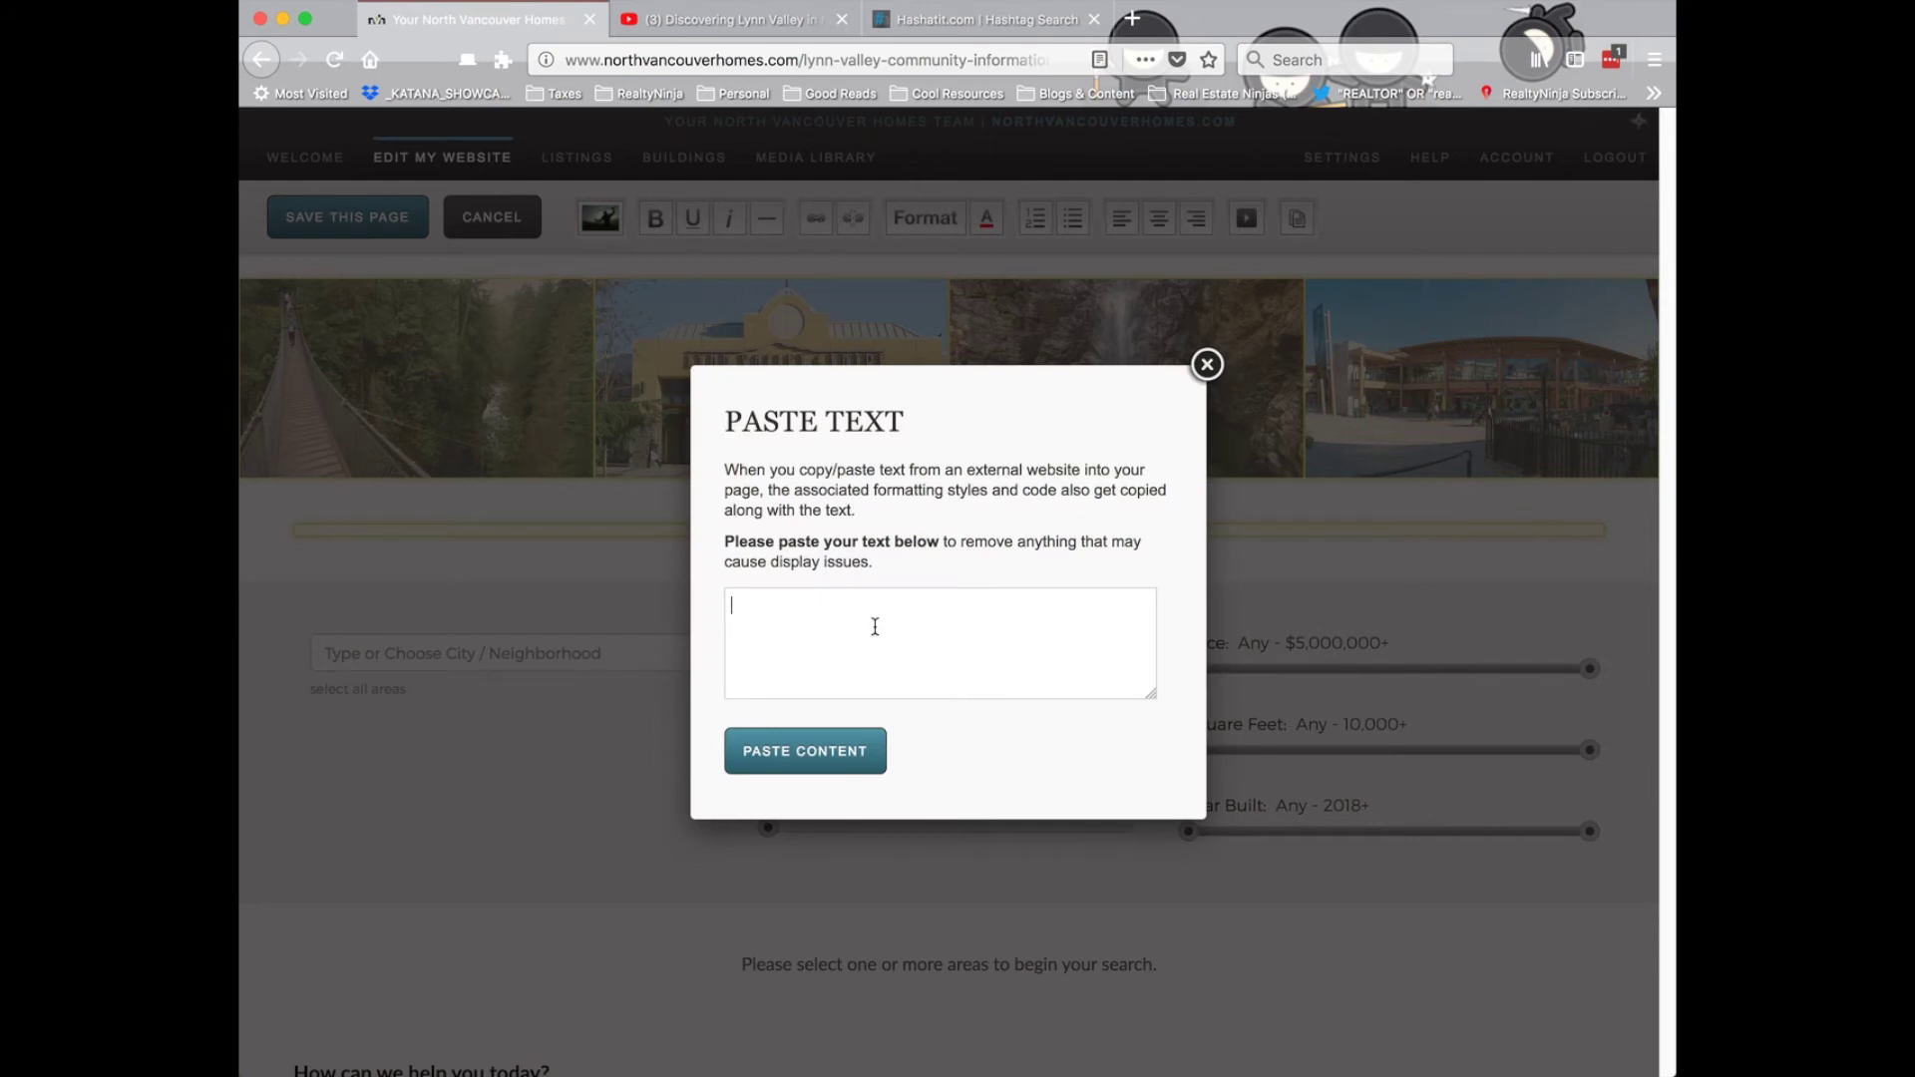
text(Important Lynn Valley Links Lynn Canyon Park & Suspension Bridge Lynn Valley Life - Local News Lynn Valley Village Directory Lynn Valley United Church Argyle Secondary School Sutherland Secondary School Lynn Valley Seniors Association)
click(805, 750)
click(1192, 538)
key(Return)
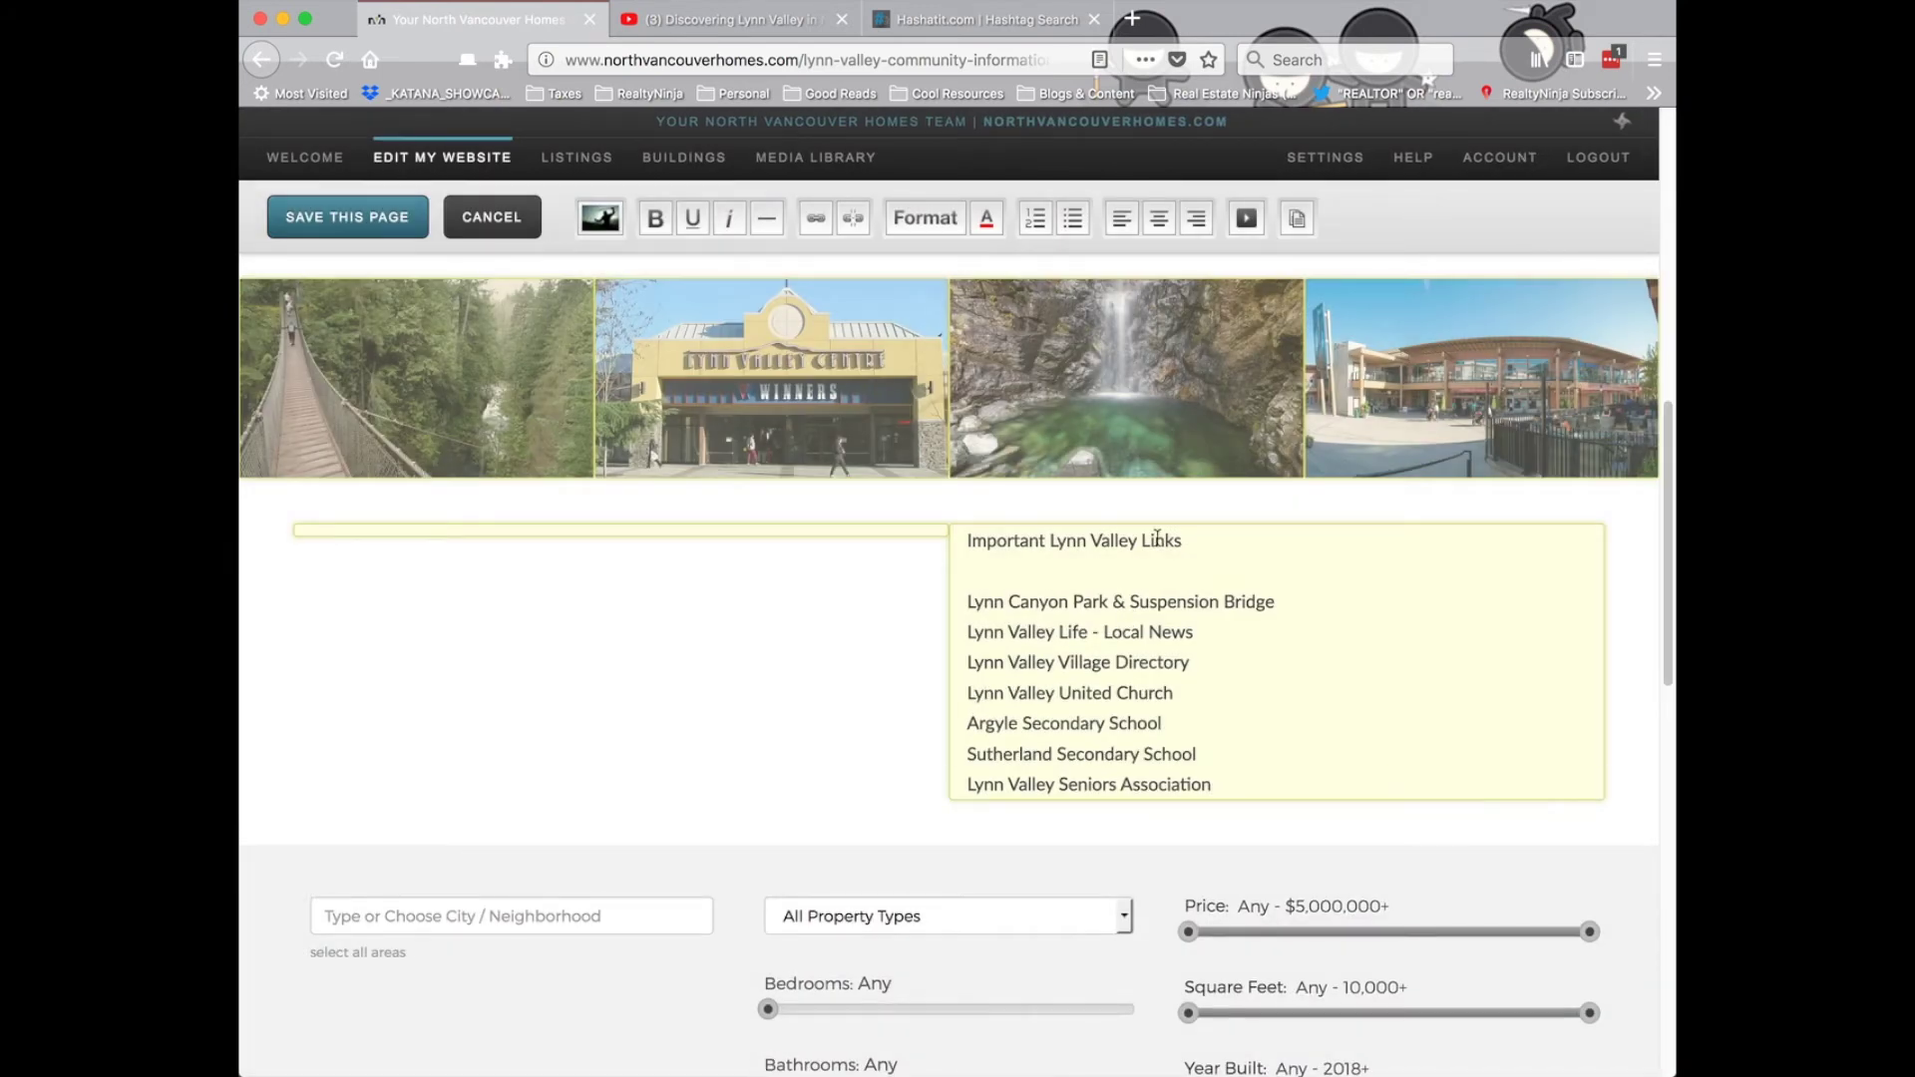
- Copy the iframe embed code for the #lynnvalley feed from the Hashatit site
click(661, 535)
click(972, 20)
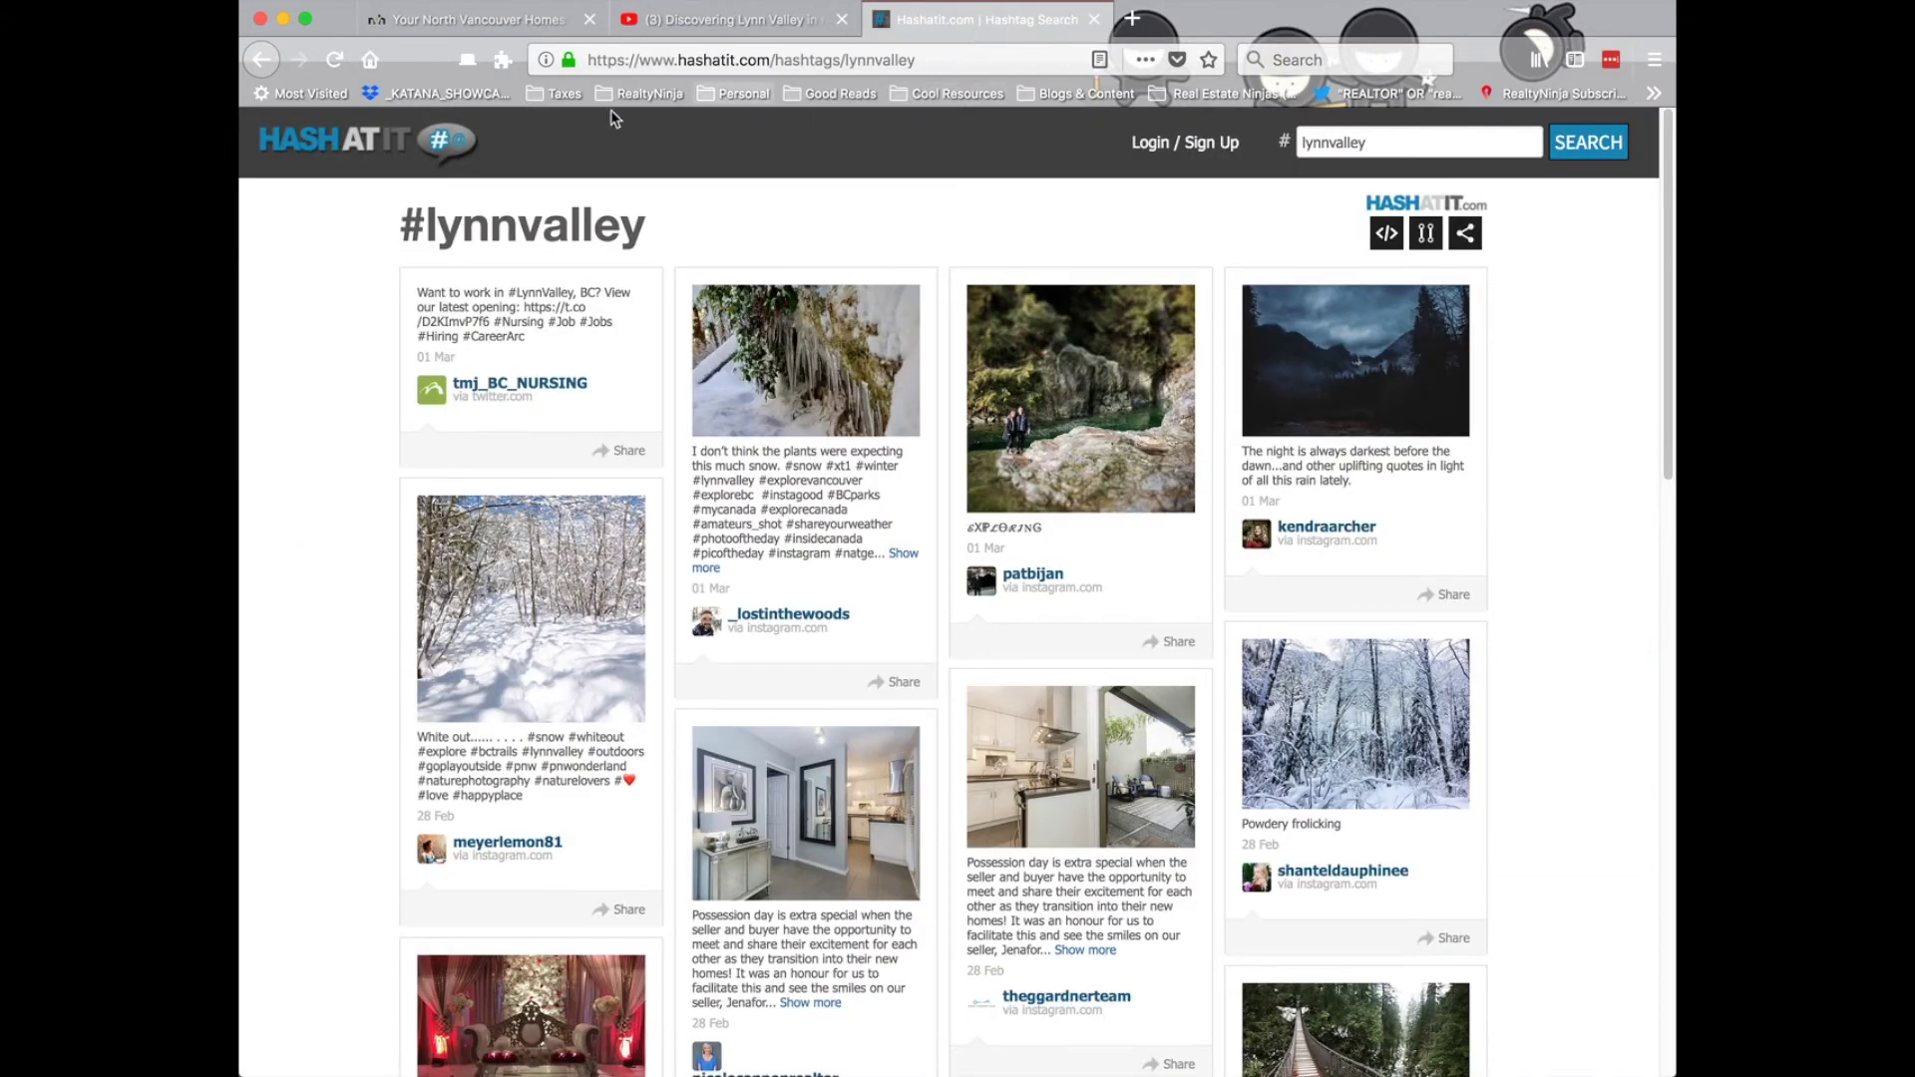
click(1339, 143)
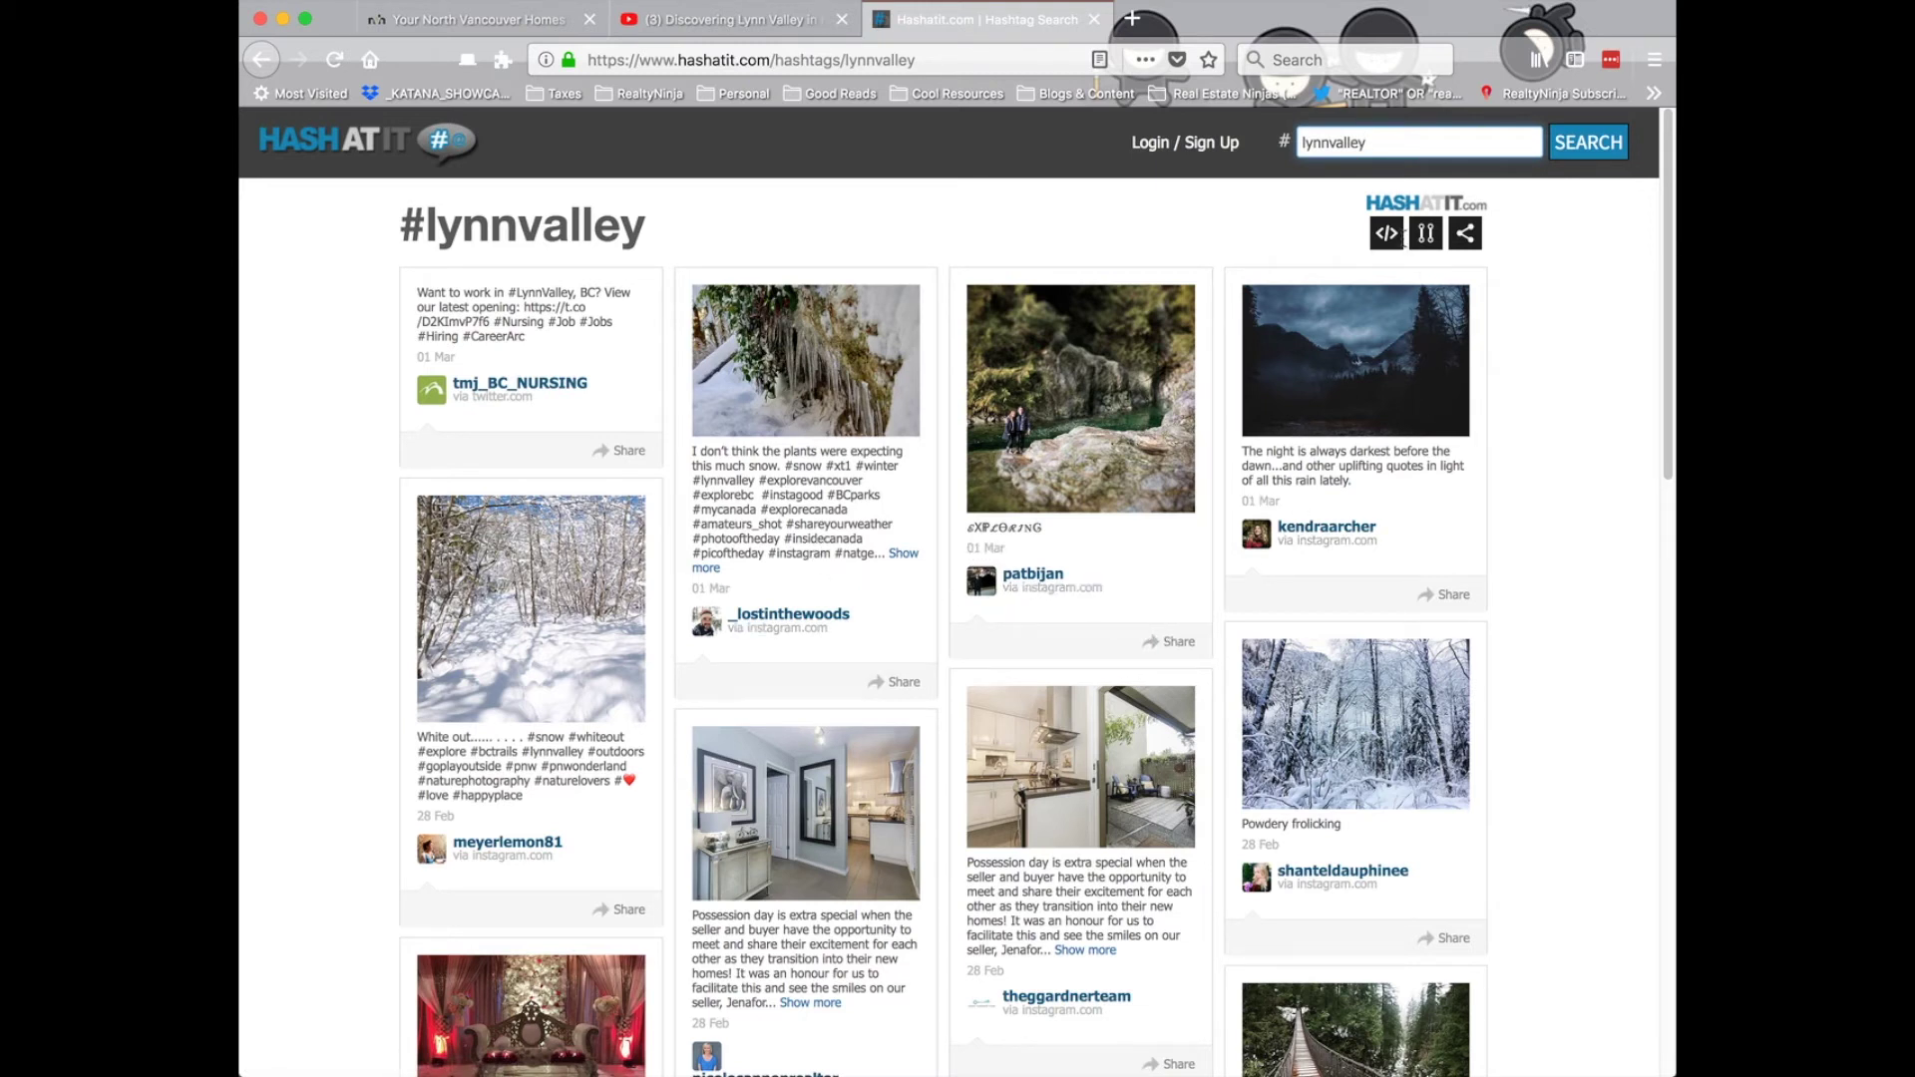
click(1389, 239)
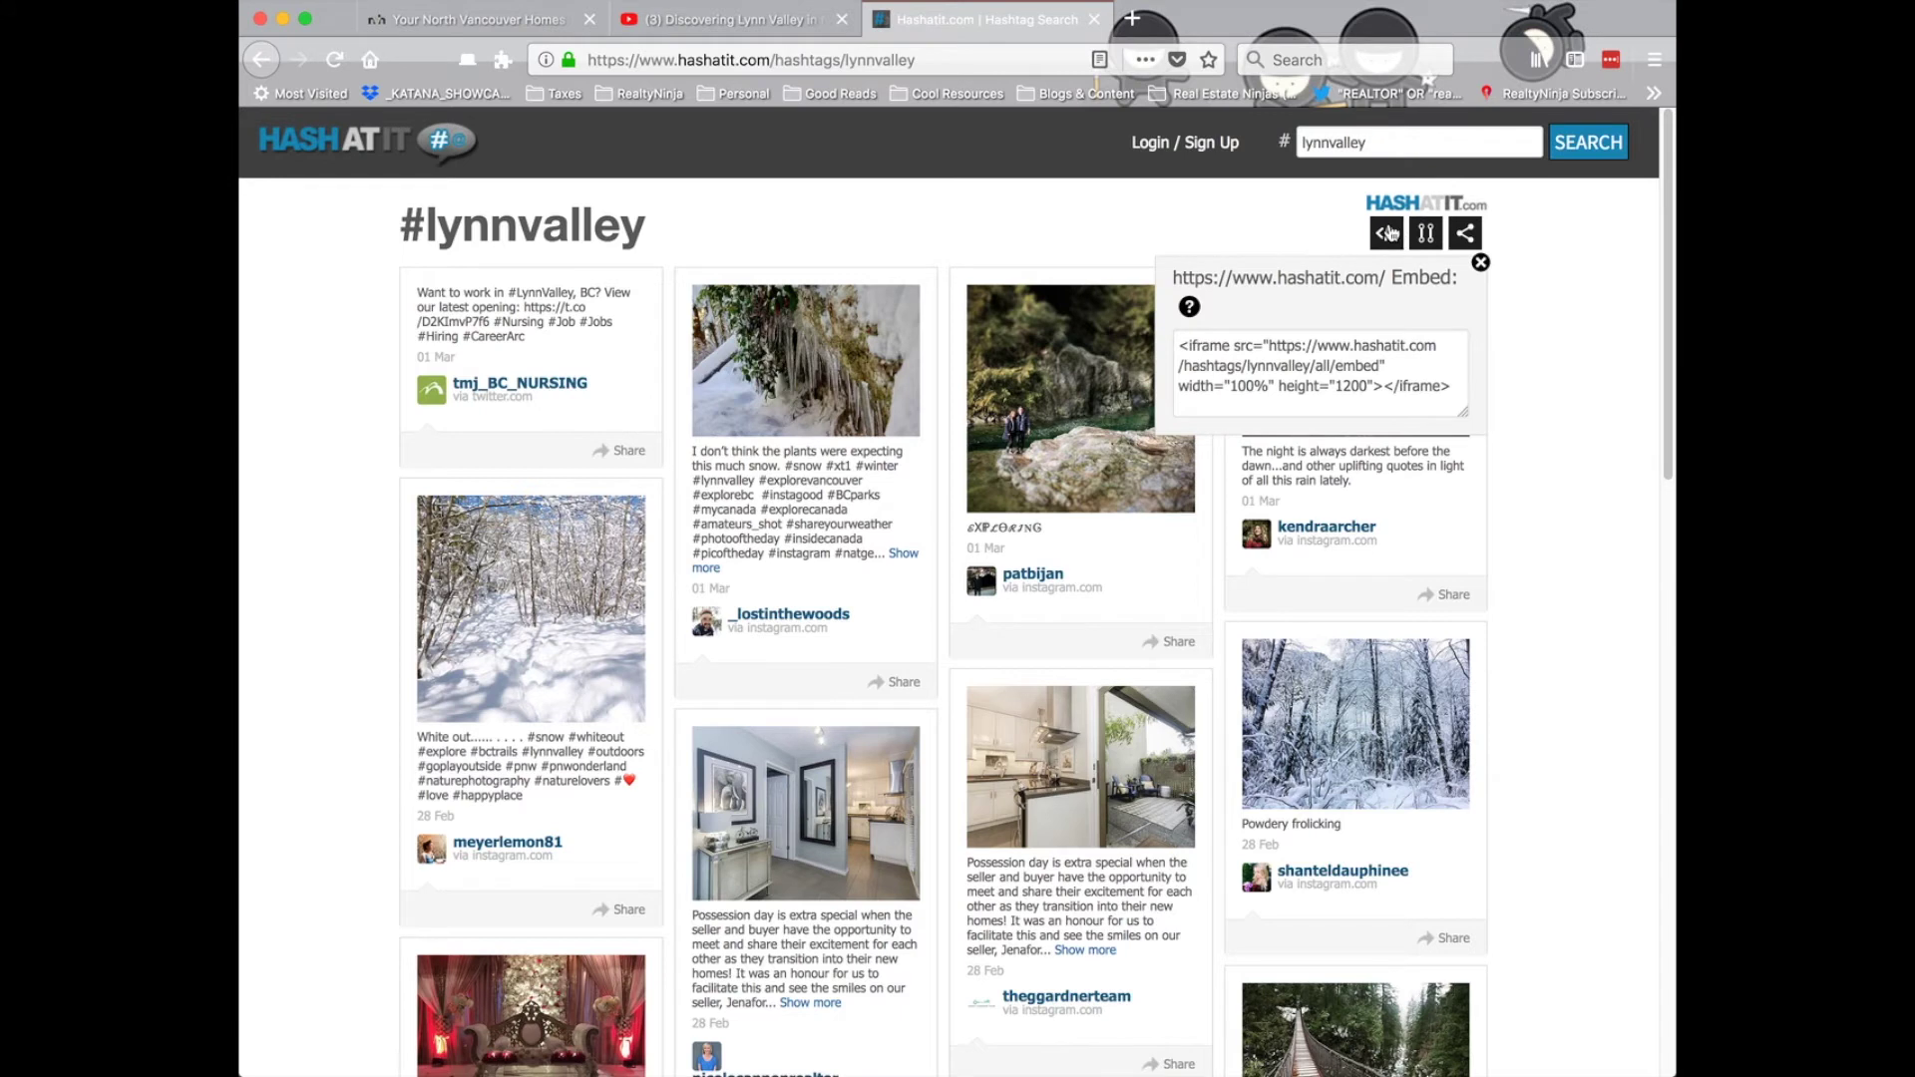
click(1346, 371)
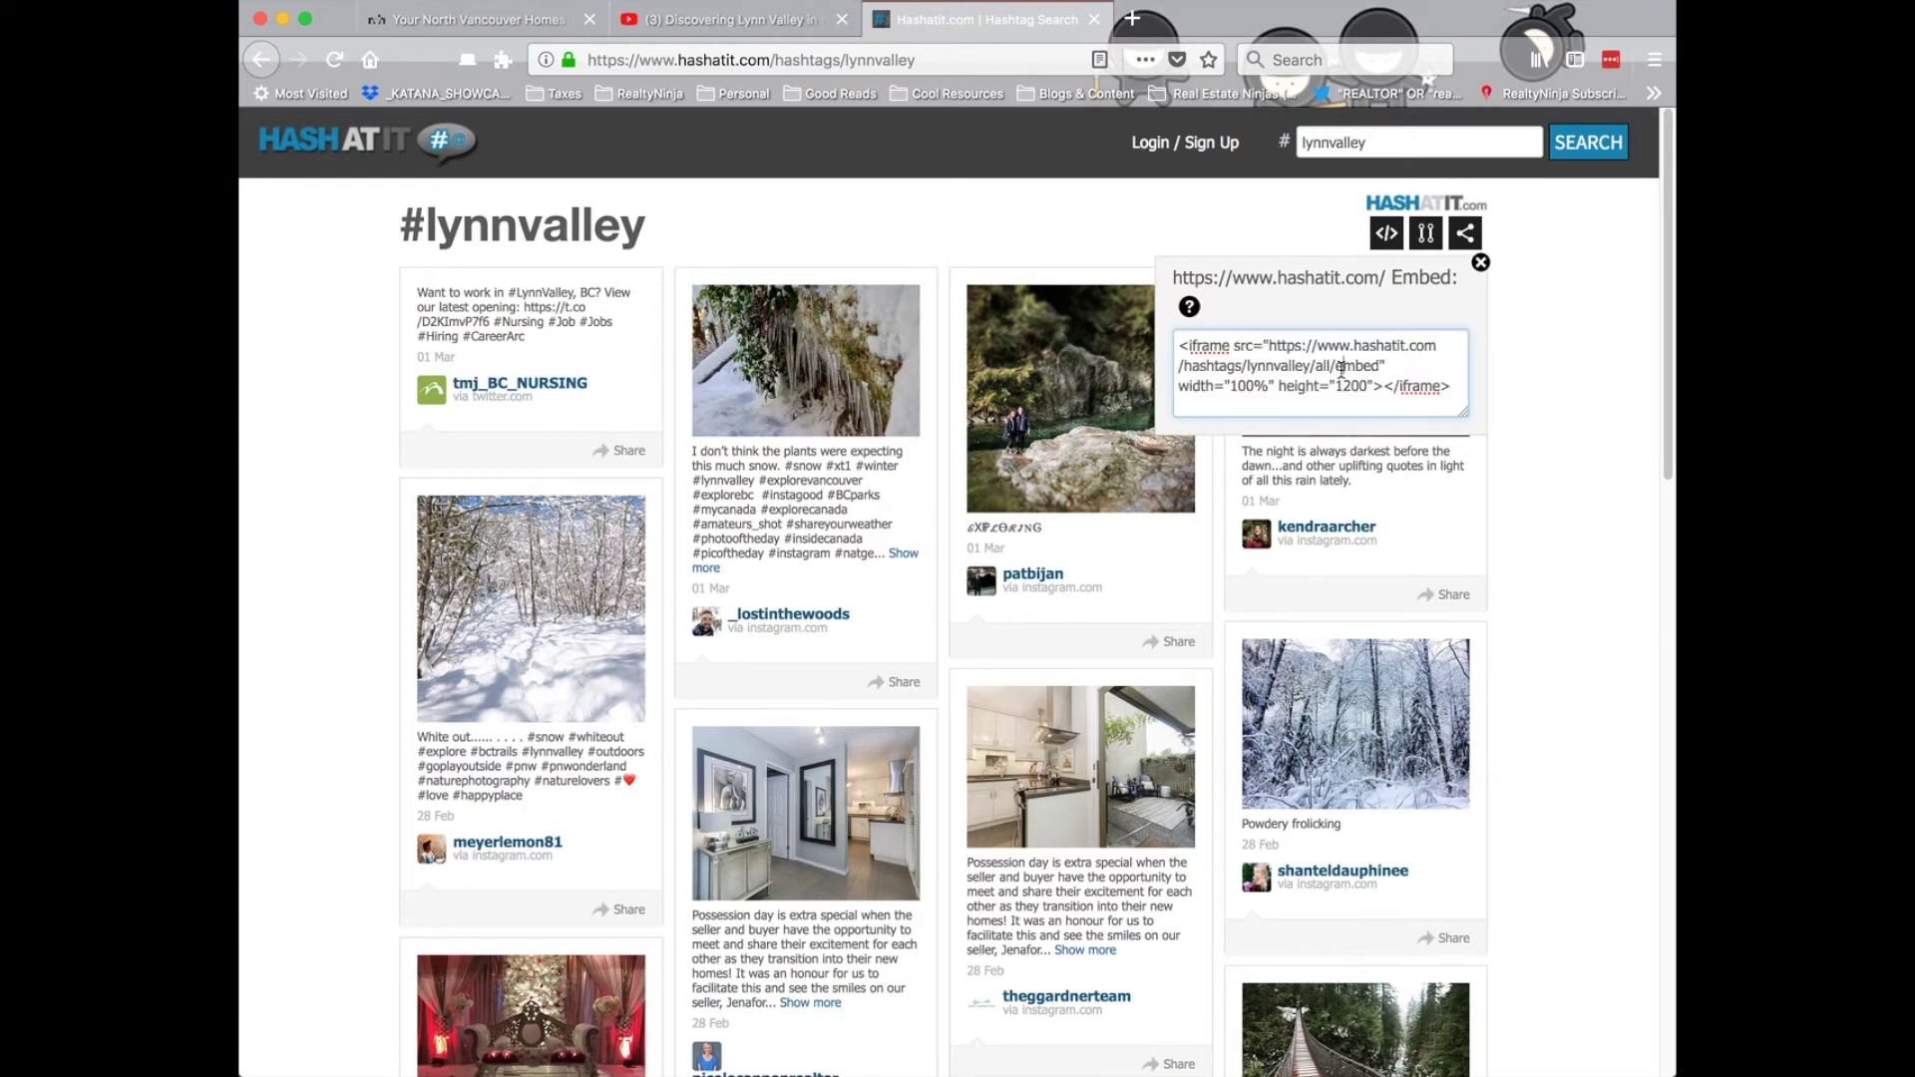
triple_click(1427, 380)
key(super+c)
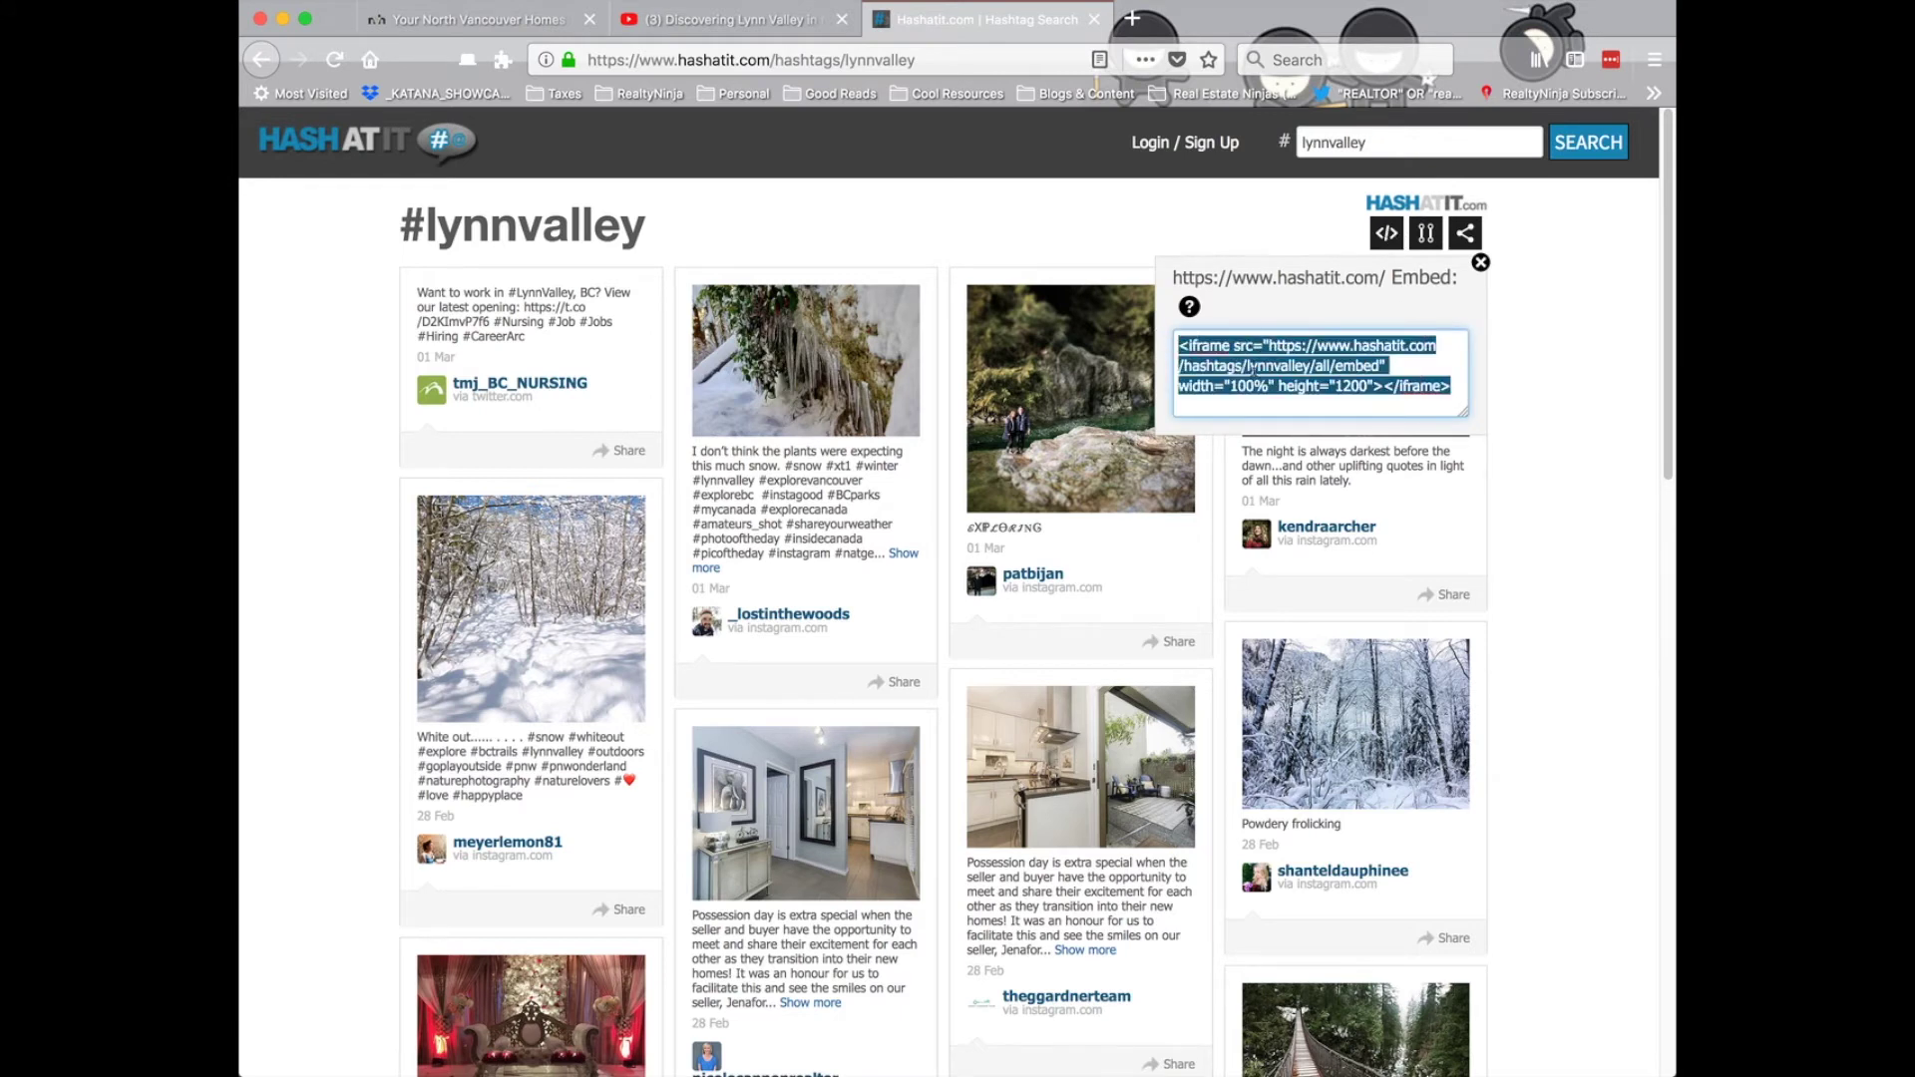
- Back on the community page, embed the copied Hashatit code in the column beside the links list with its height set to 600
click(517, 20)
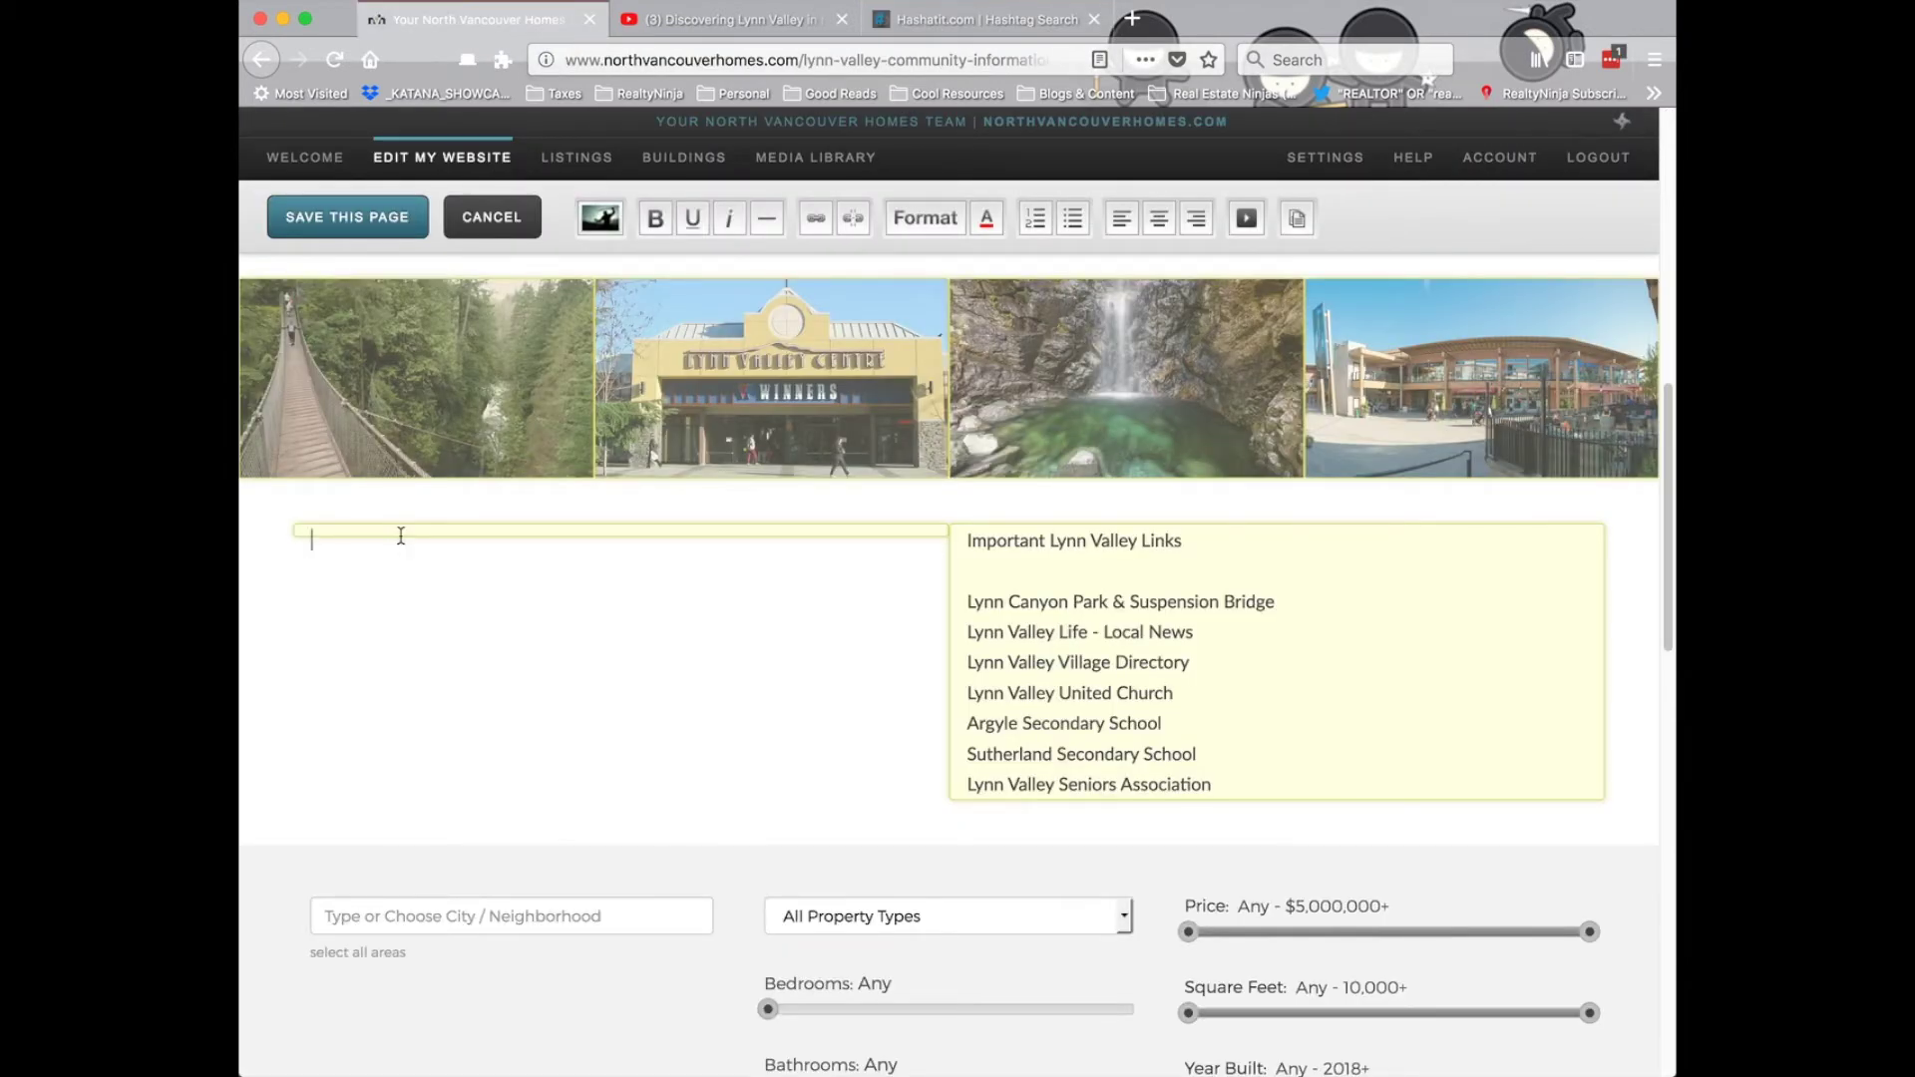
click(1246, 227)
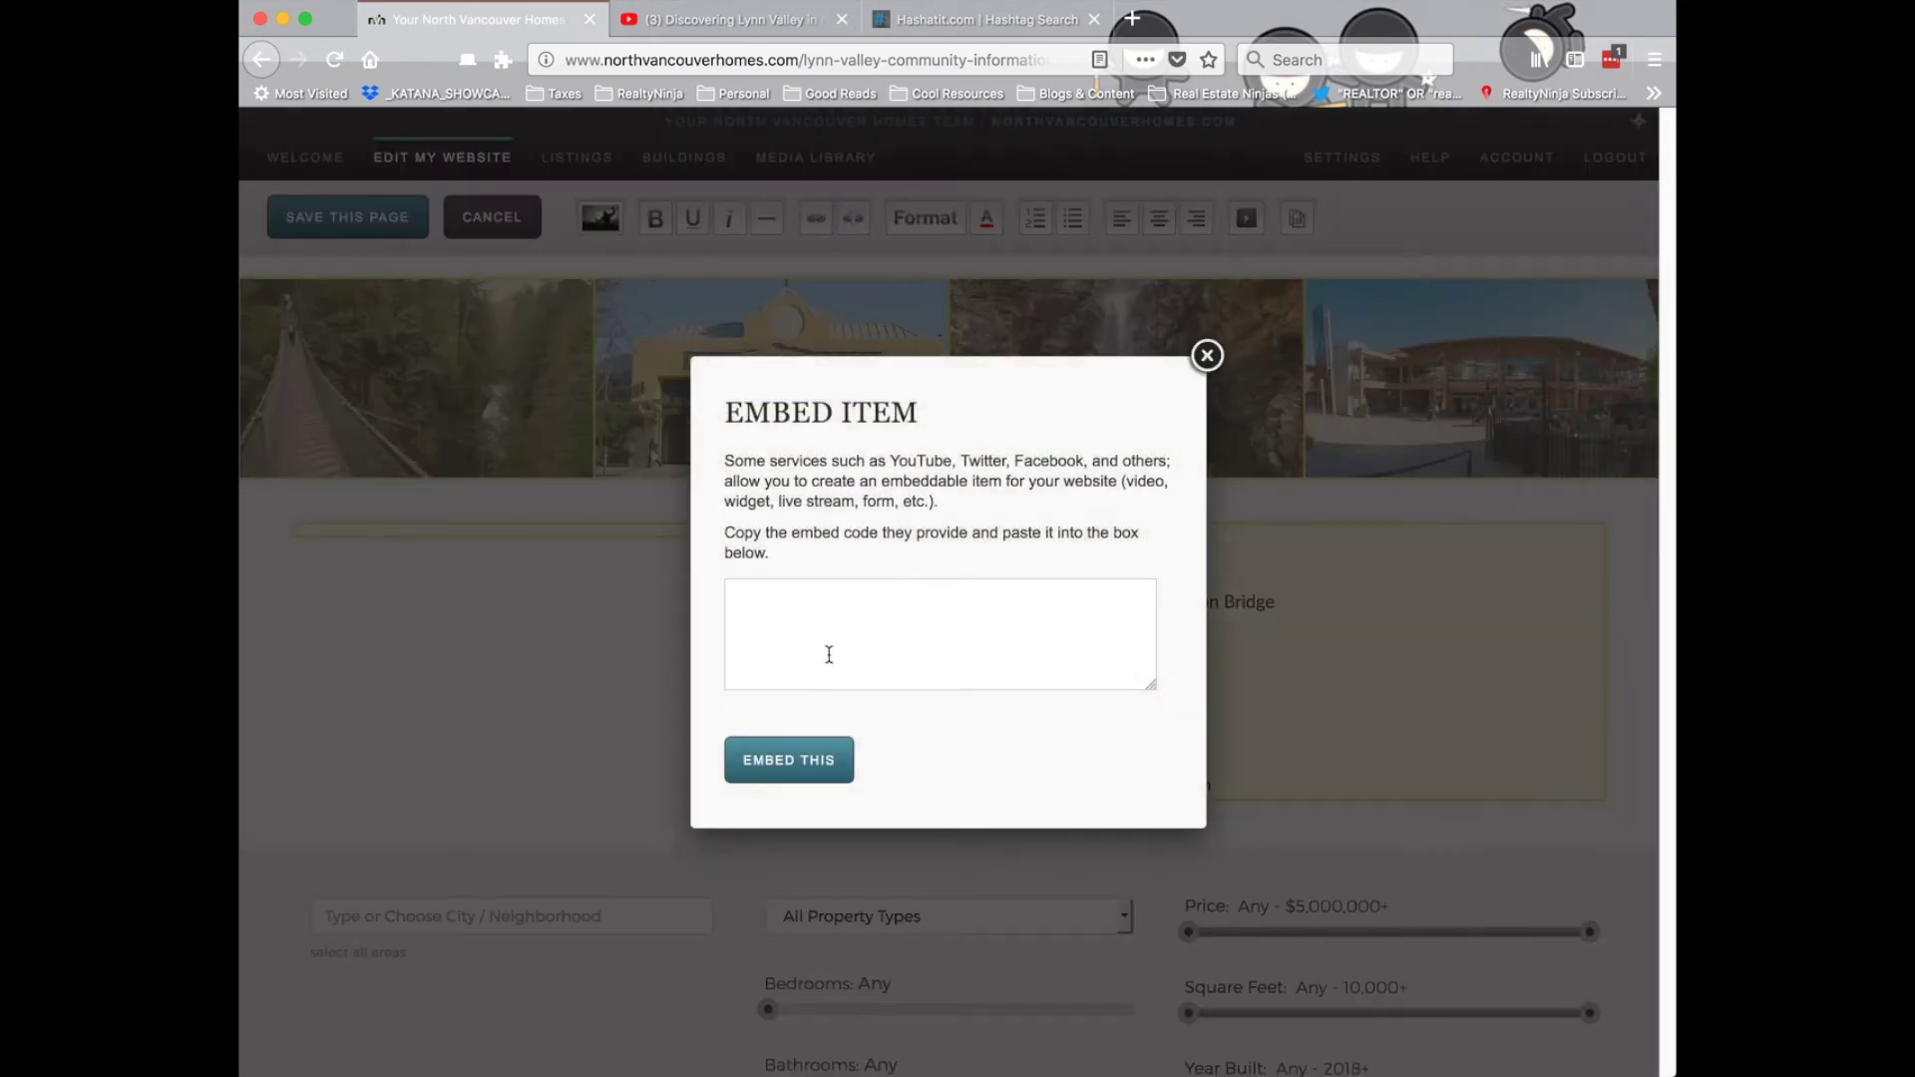
key(super+v)
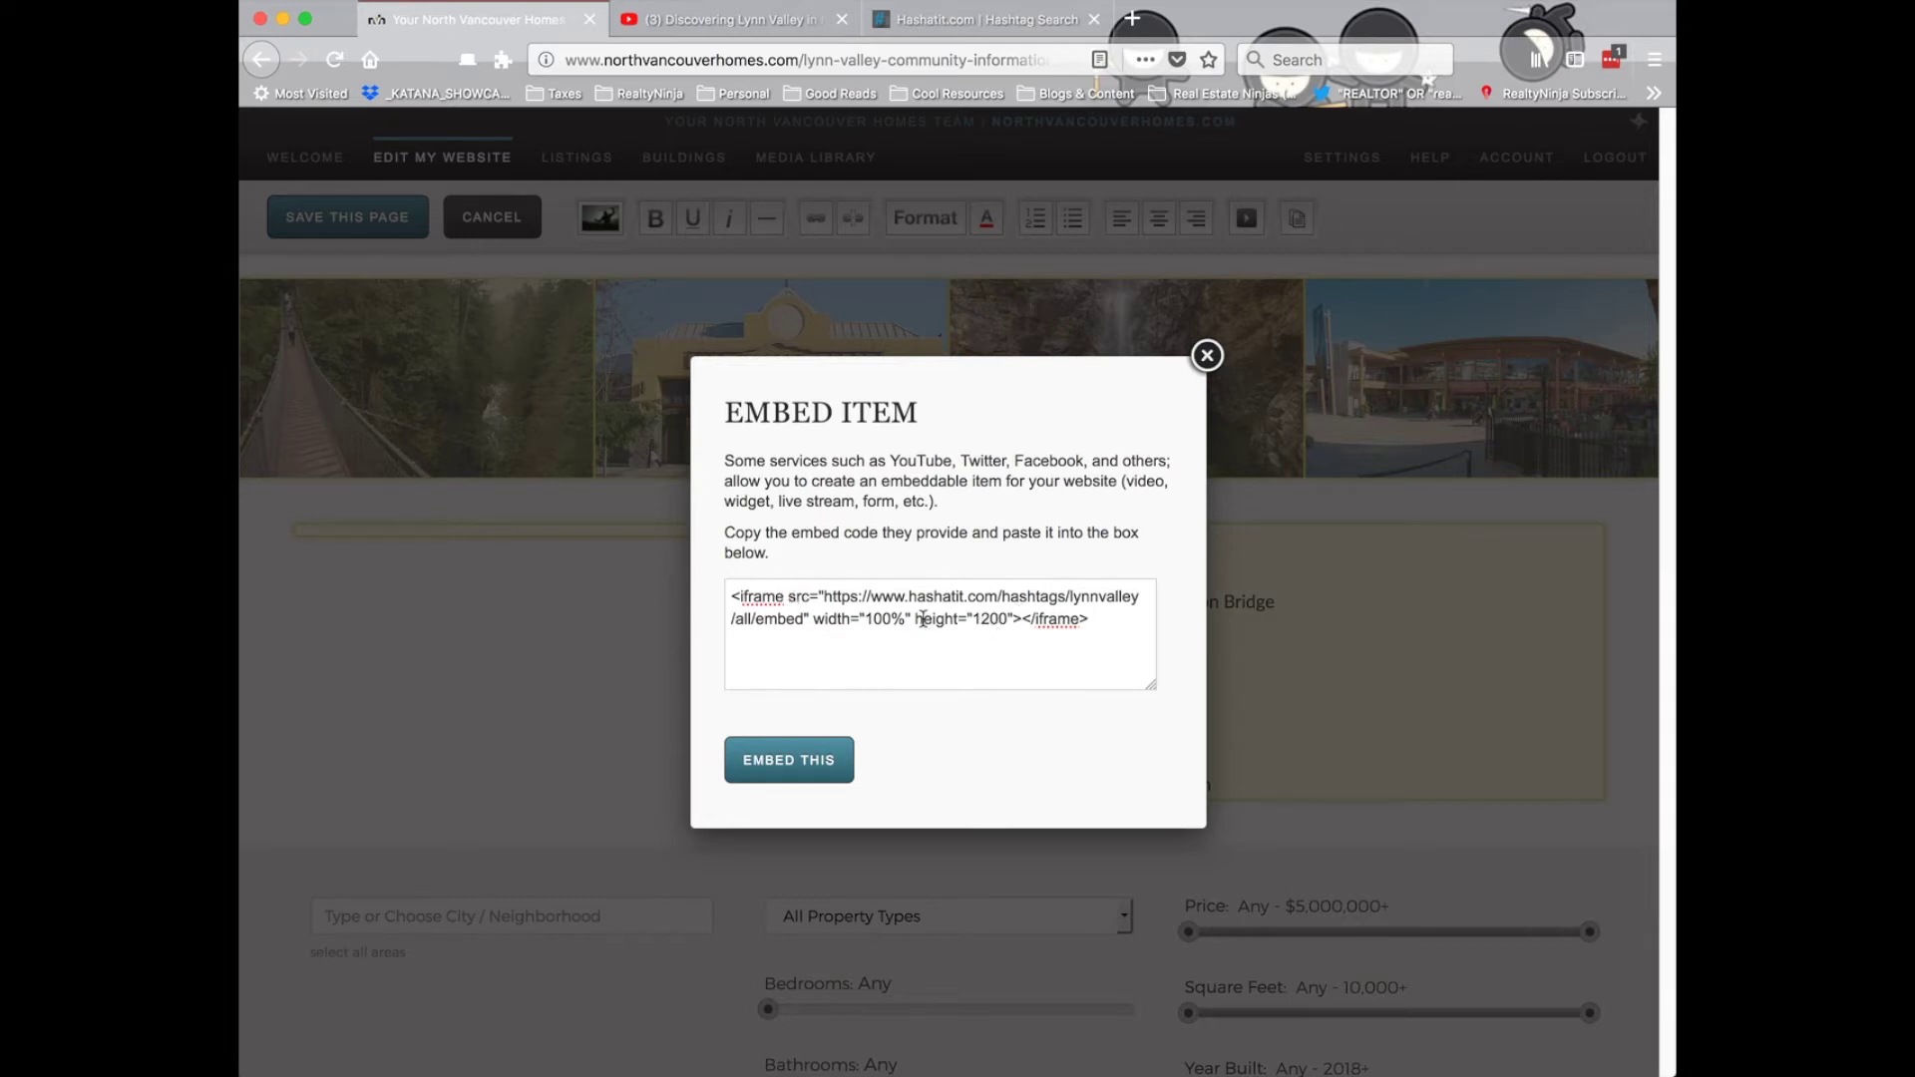
drag(914, 618, 1012, 619)
click(1000, 615)
key(BackSpace)
key(BackSpace)
key(BackSpace)
text(60)
click(808, 758)
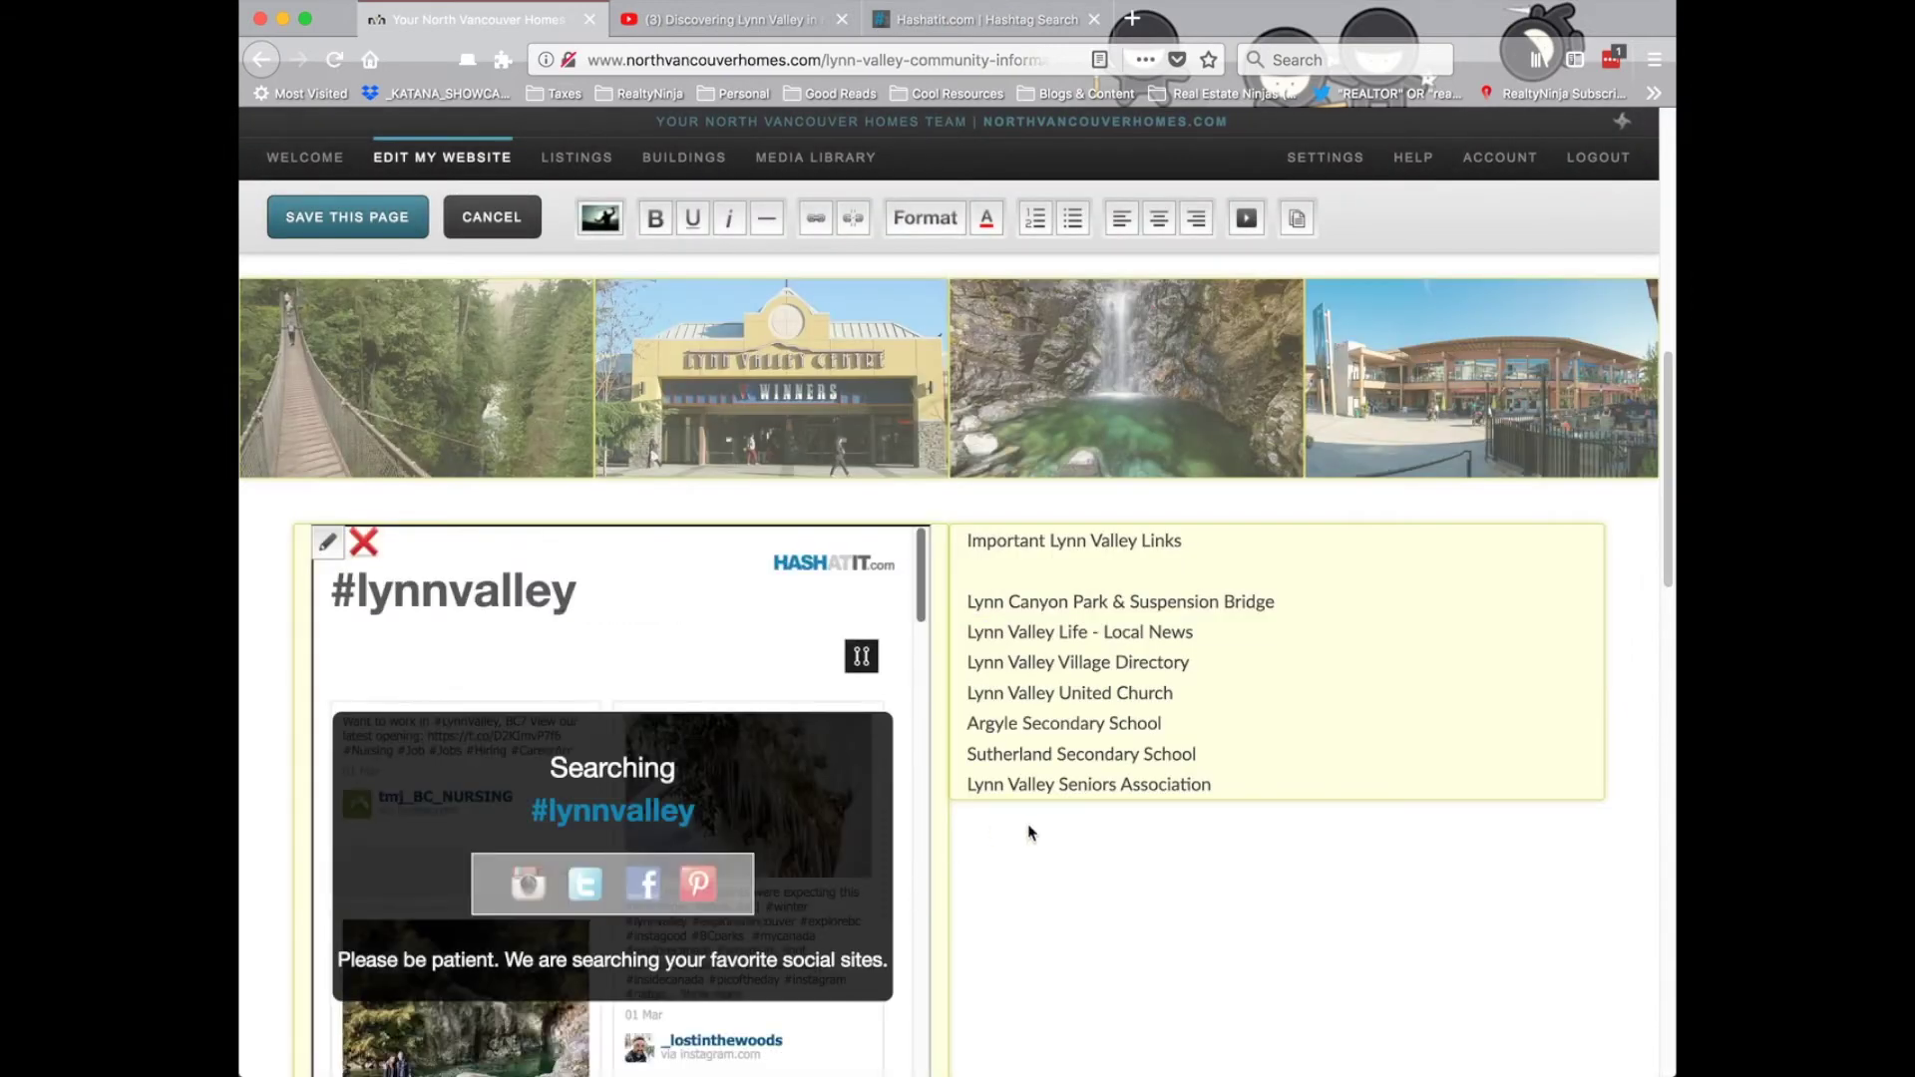
- Set the height in the #lynnvalley feed's embed code to 450
scroll(1031, 823, down, 2)
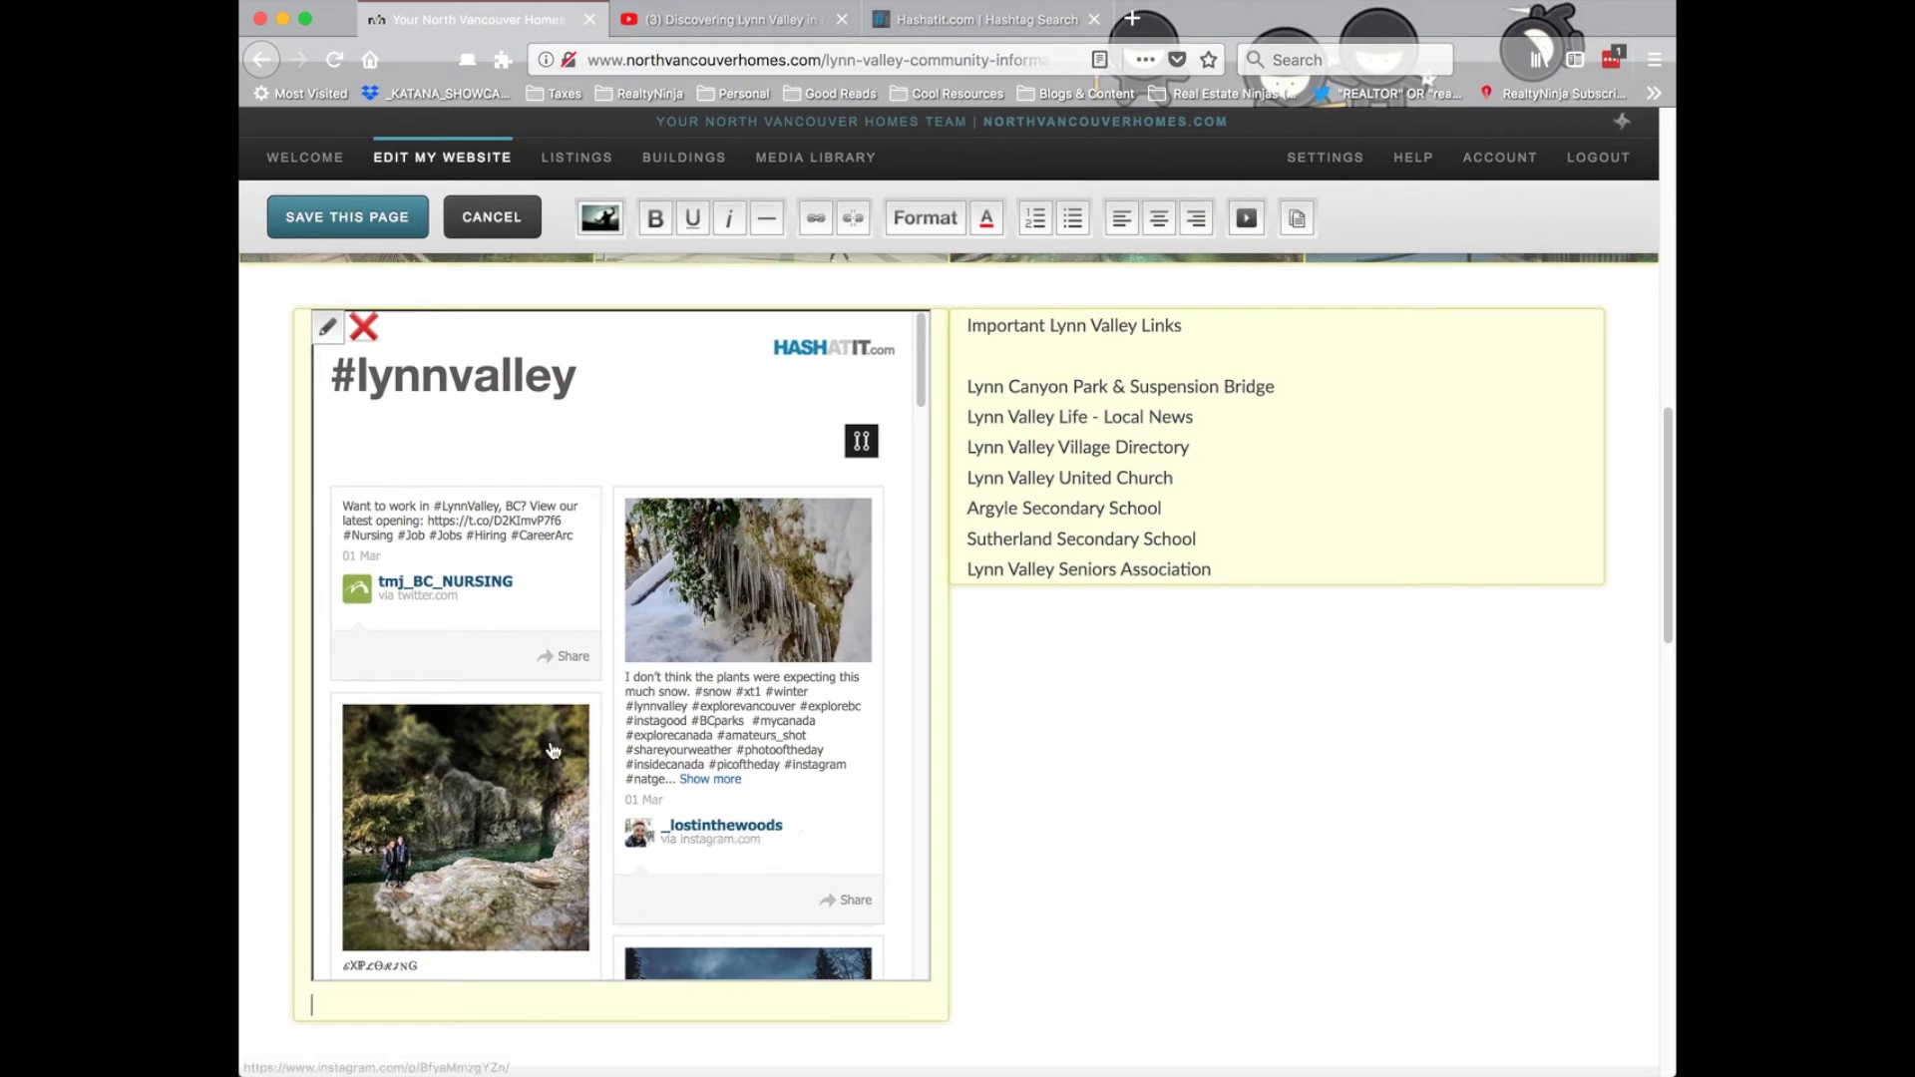
scroll(378, 579, up, 1)
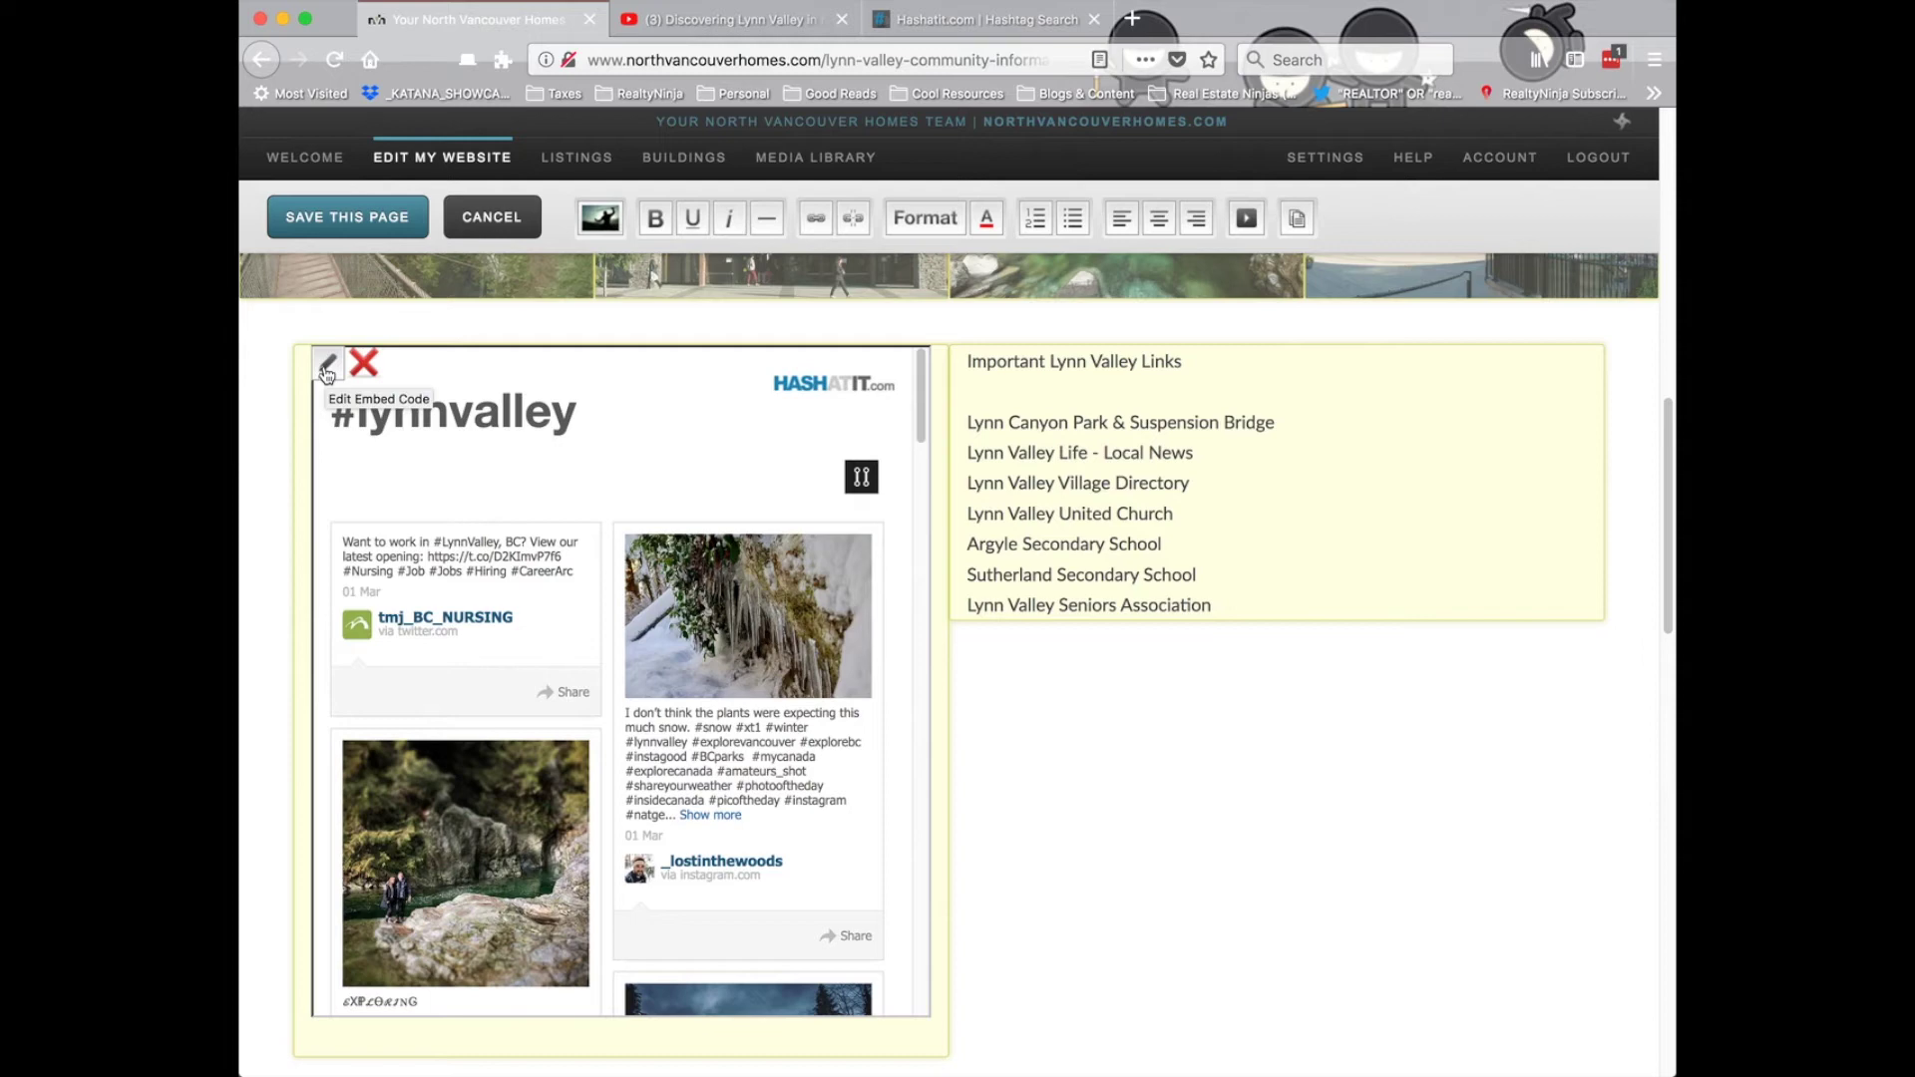
click(327, 373)
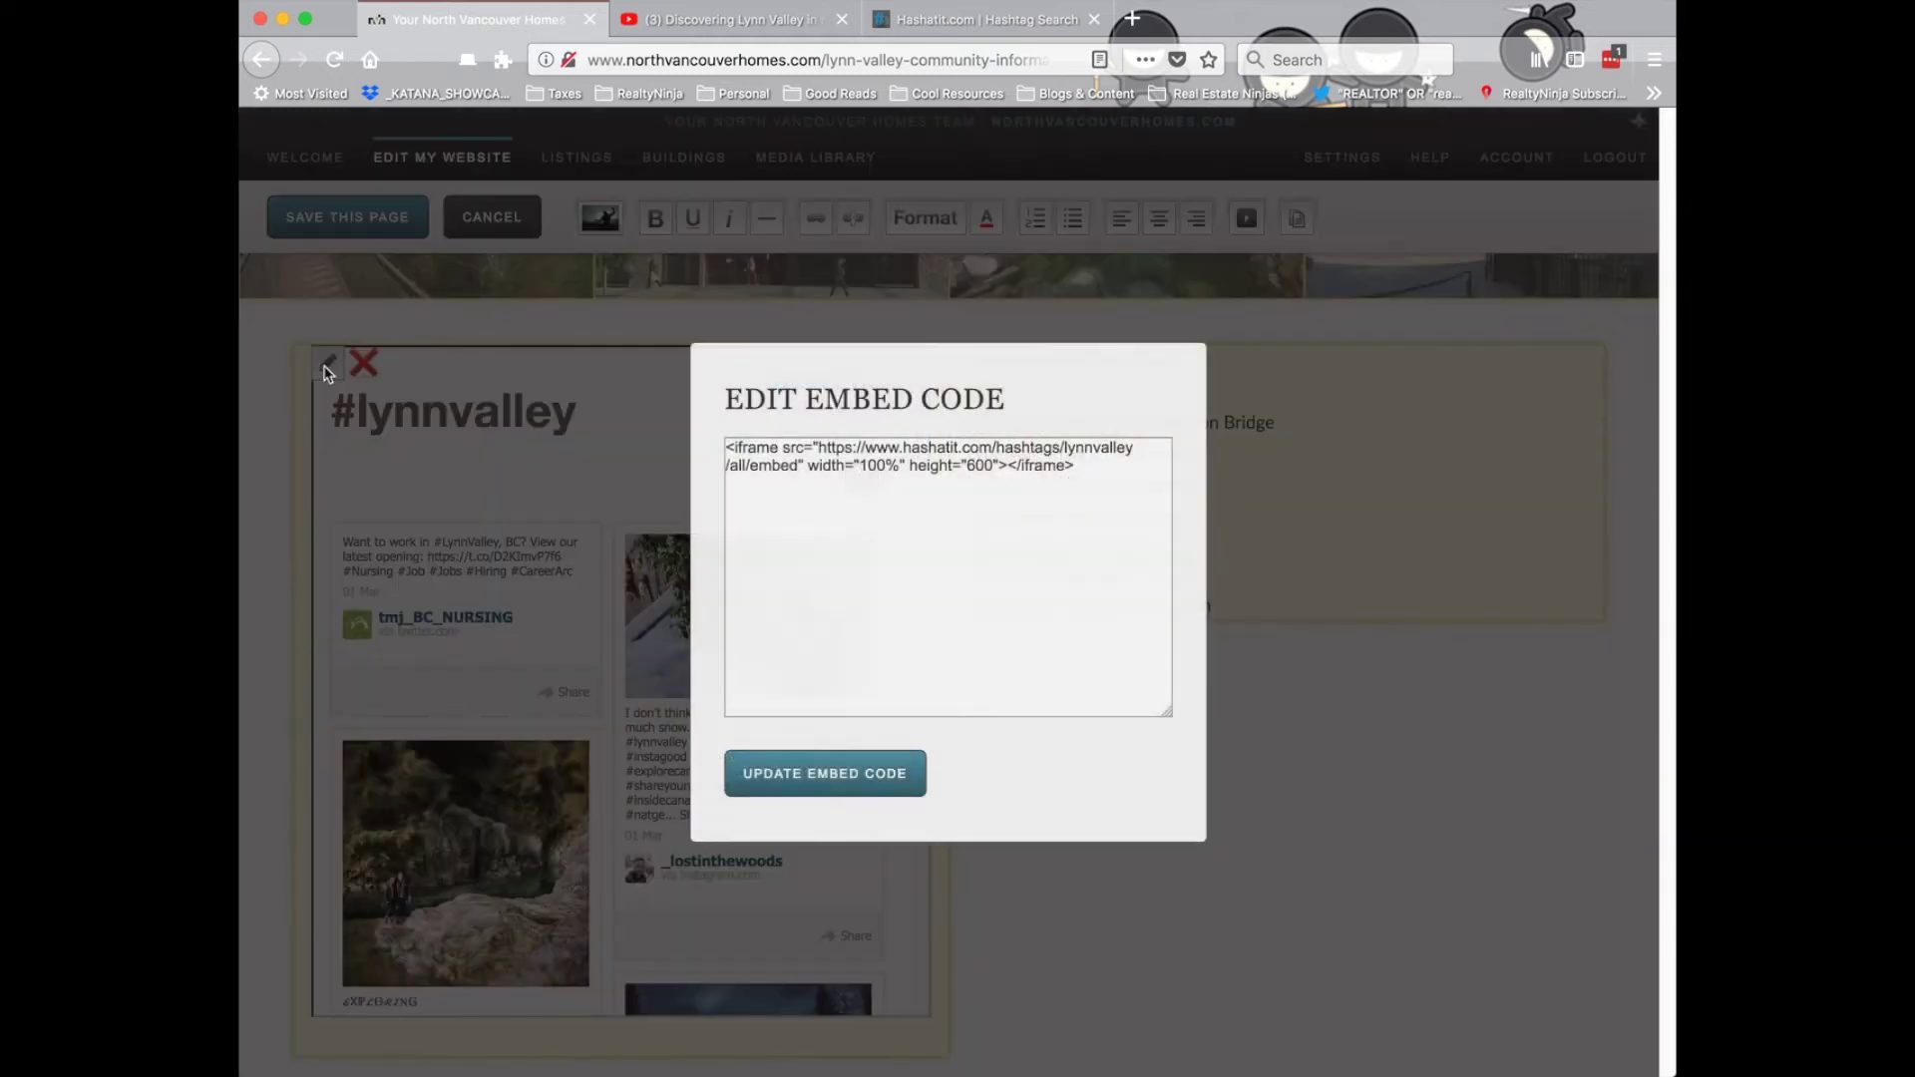
click(1008, 460)
key(BackSpace)
key(BackSpace)
key(BackSpace)
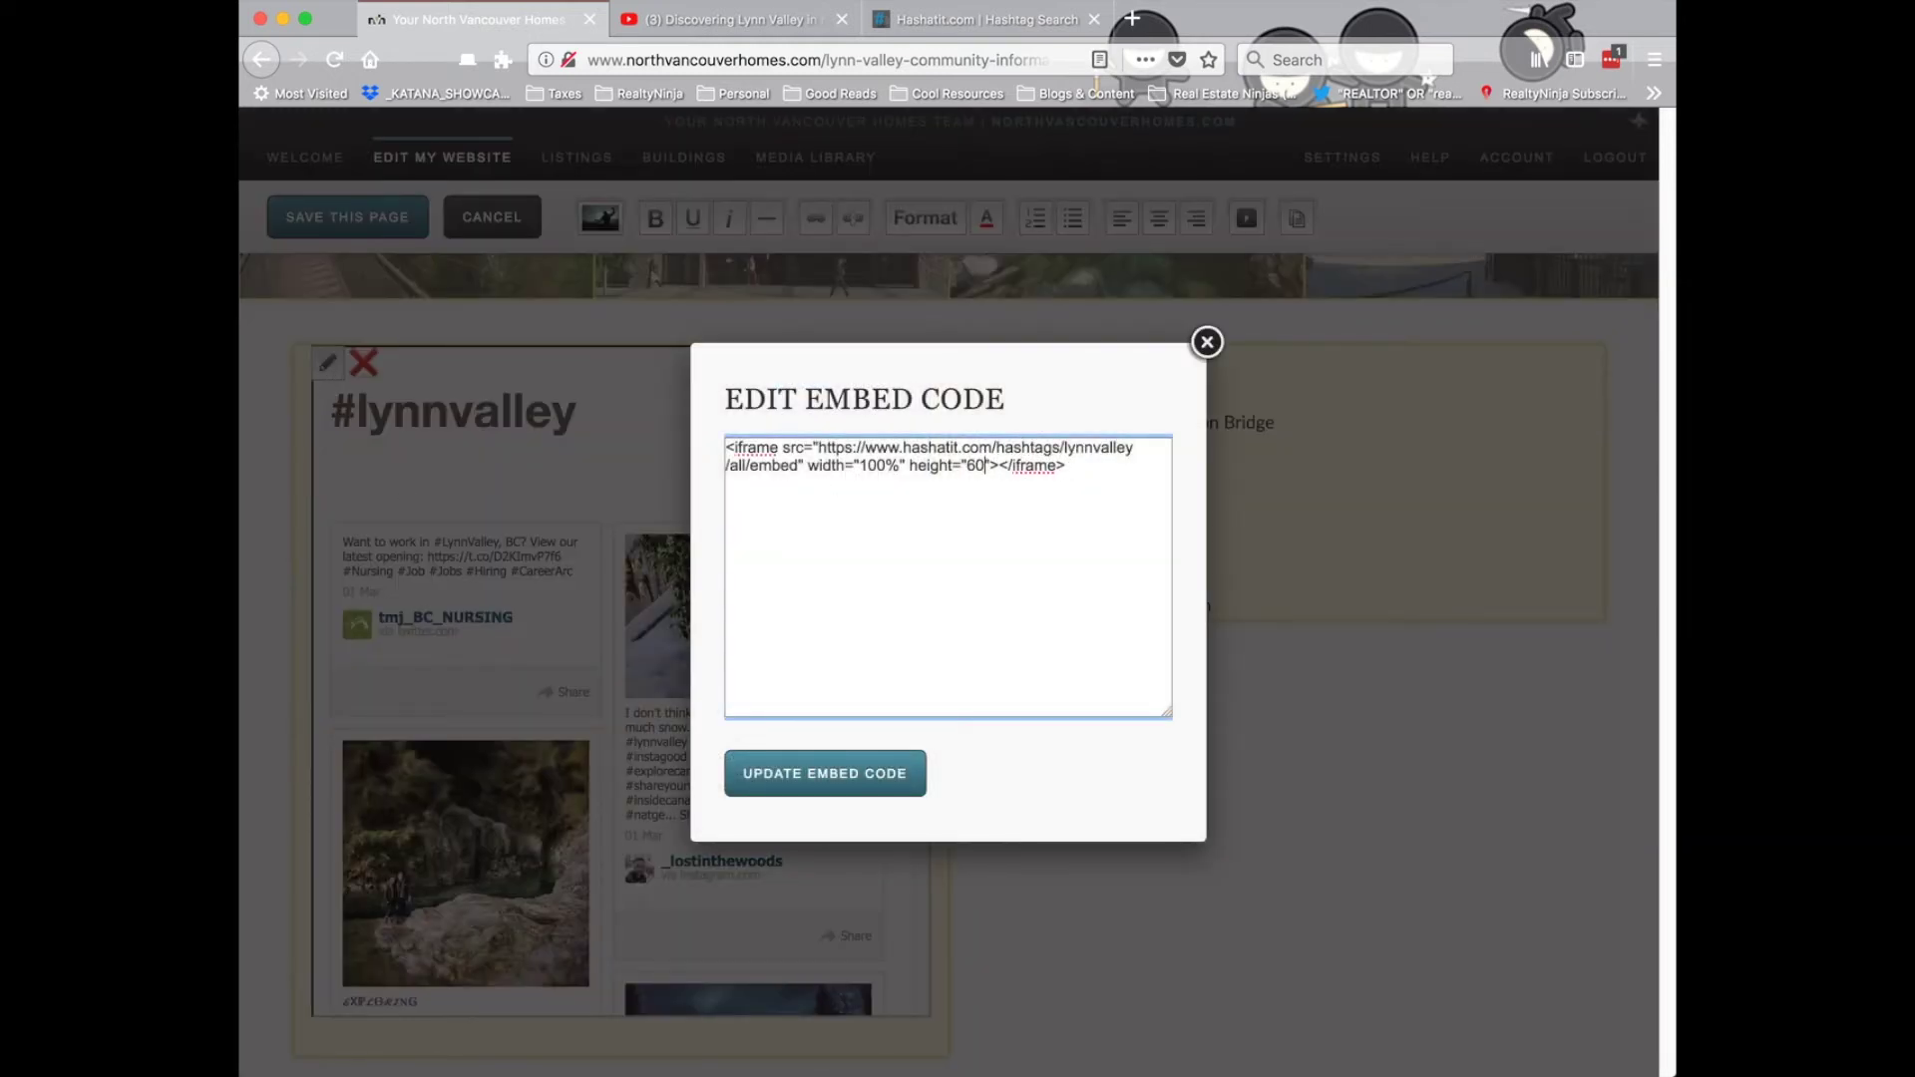
text(450)
click(858, 783)
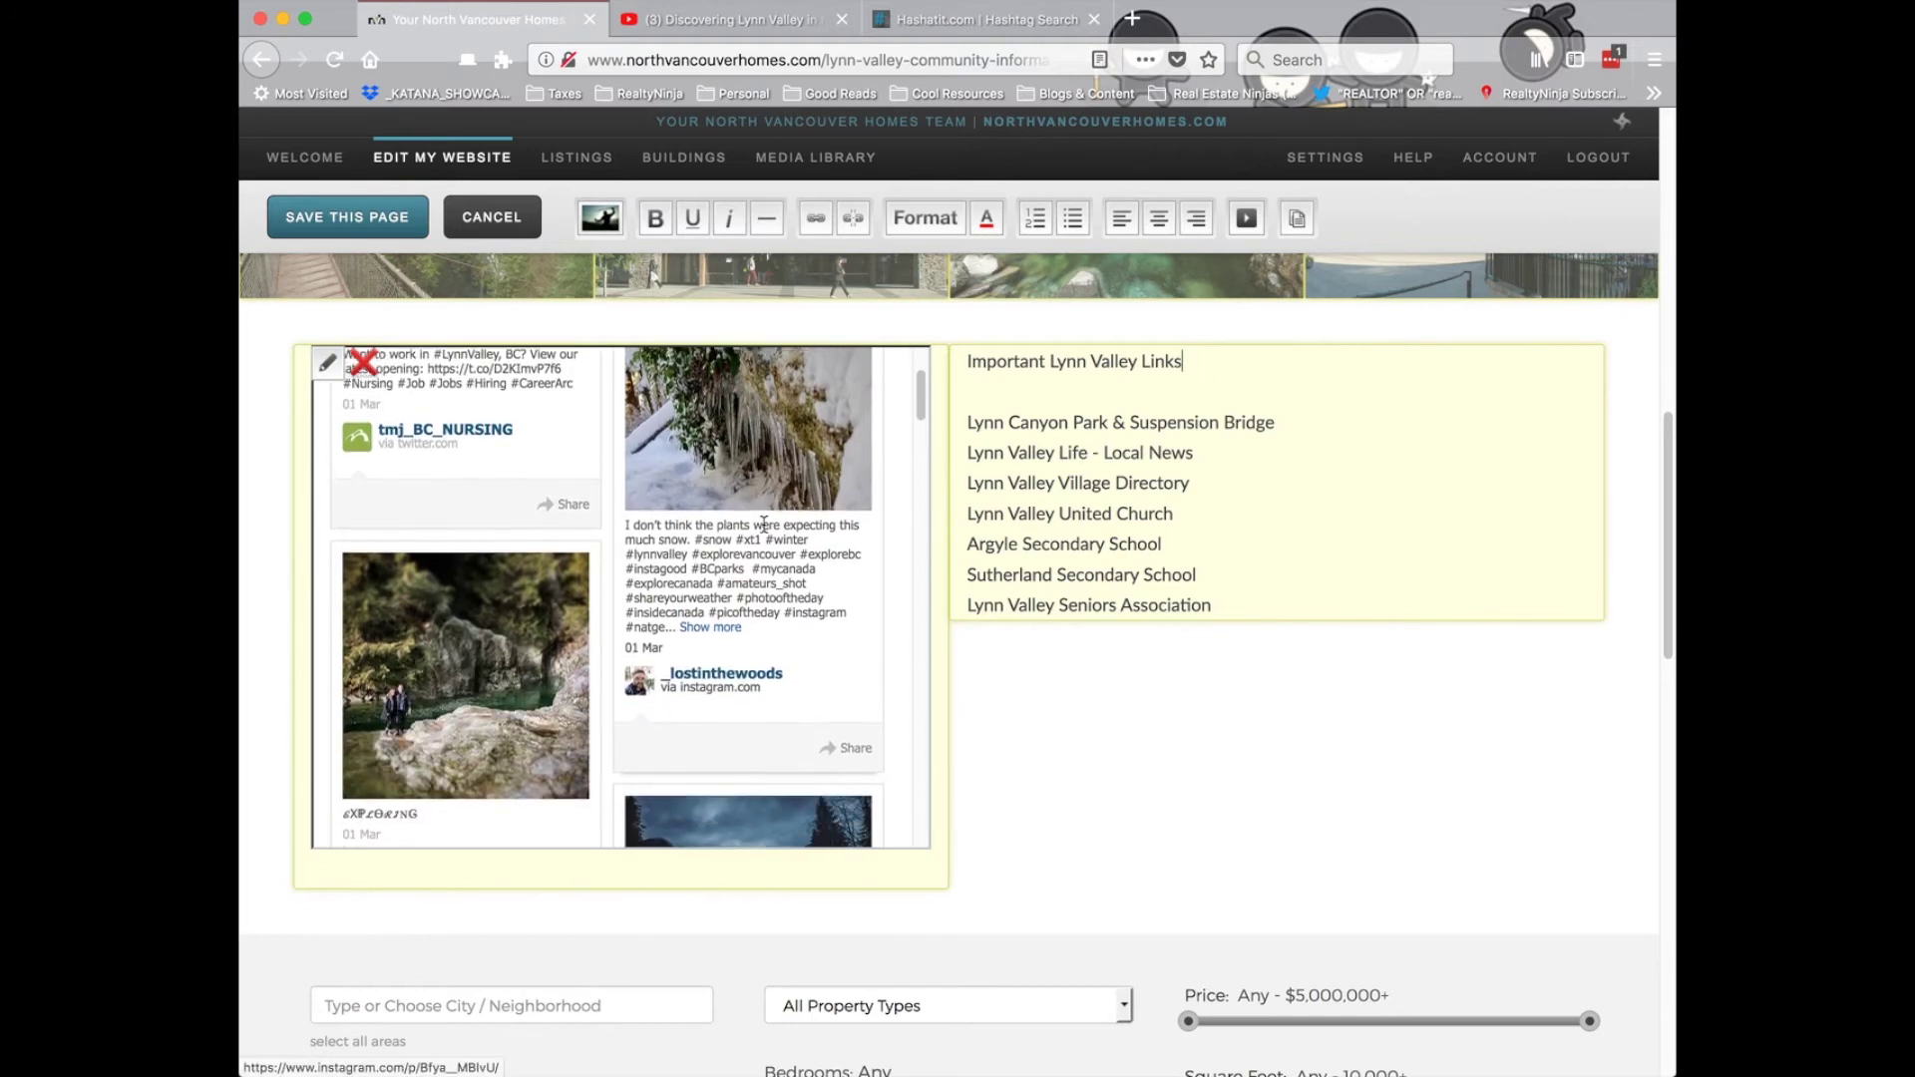
- Format "Important Lynn Valley Links" as the largest heading and remove the blank line between it and the list
scroll(1204, 734, down, 1)
scroll(1197, 718, down, 2)
scroll(1197, 718, up, 4)
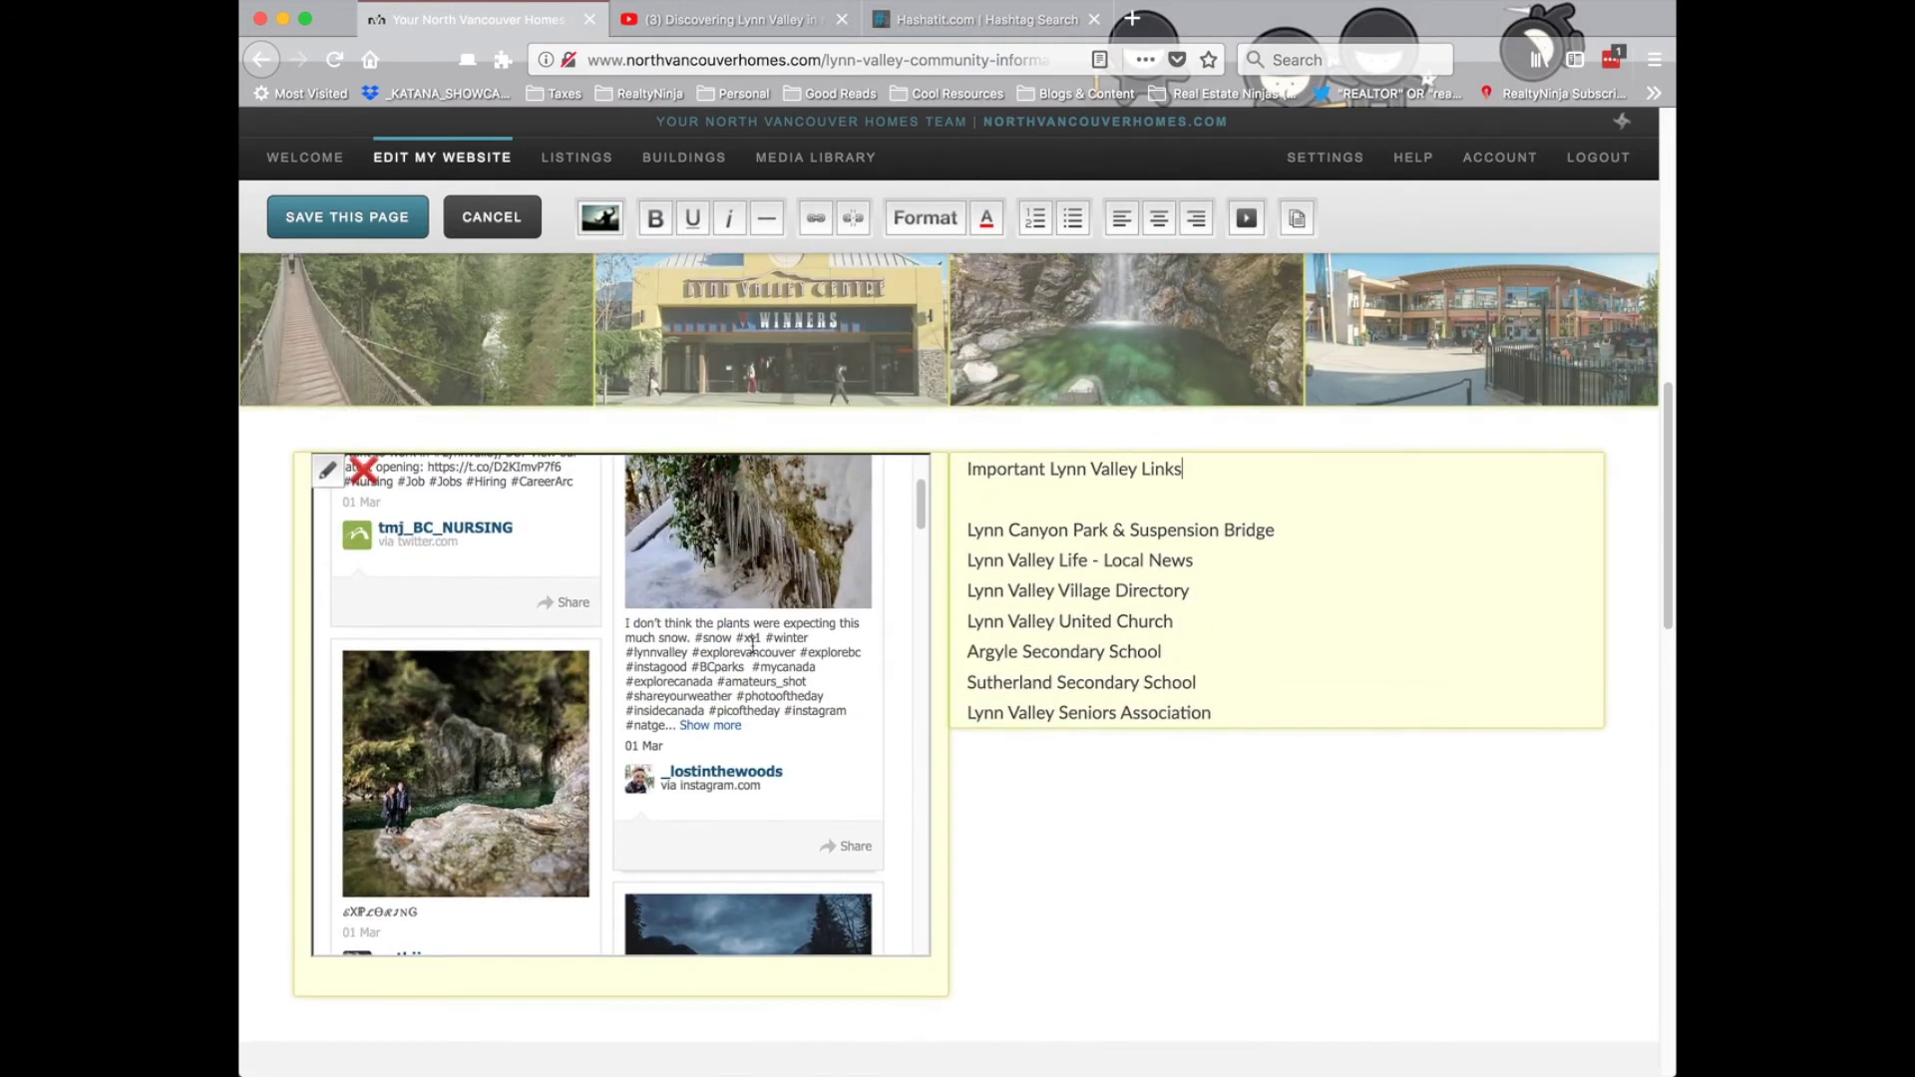
scroll(741, 653, down, 5)
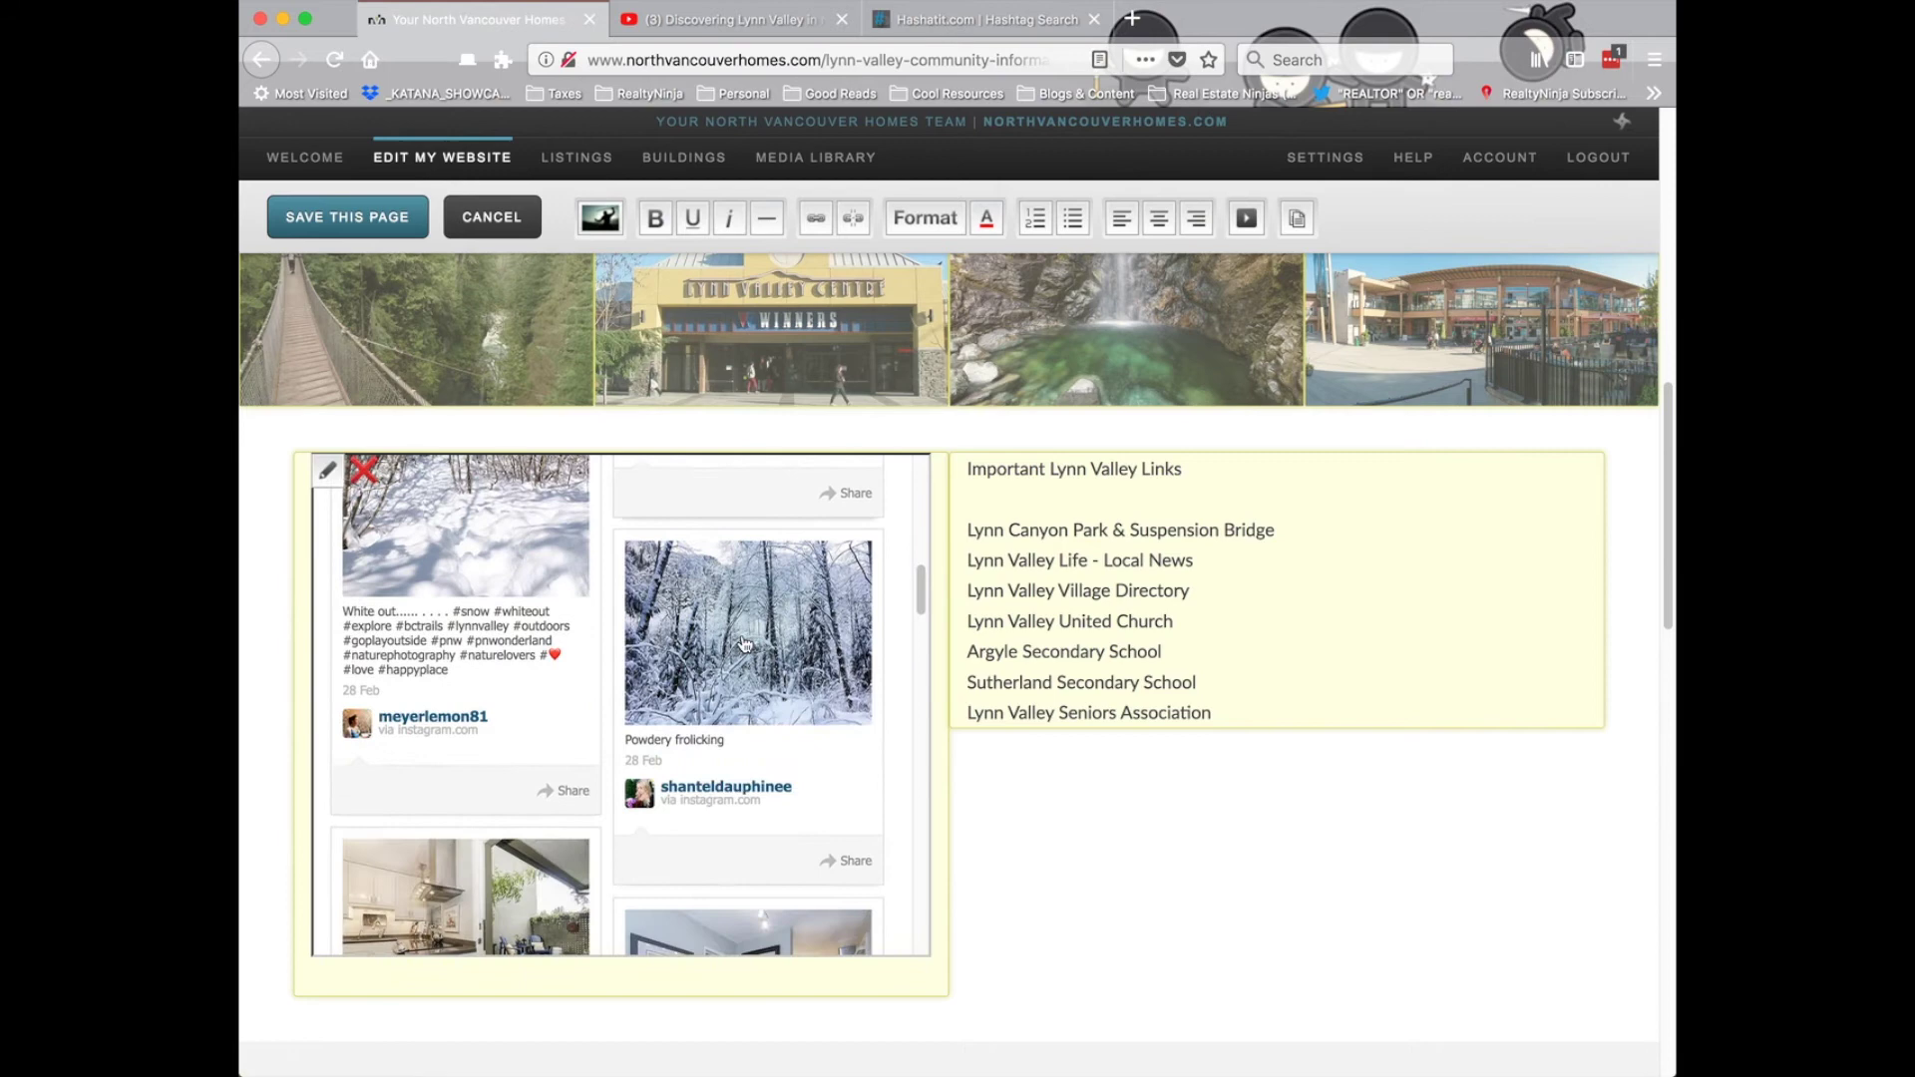
scroll(744, 643, up, 6)
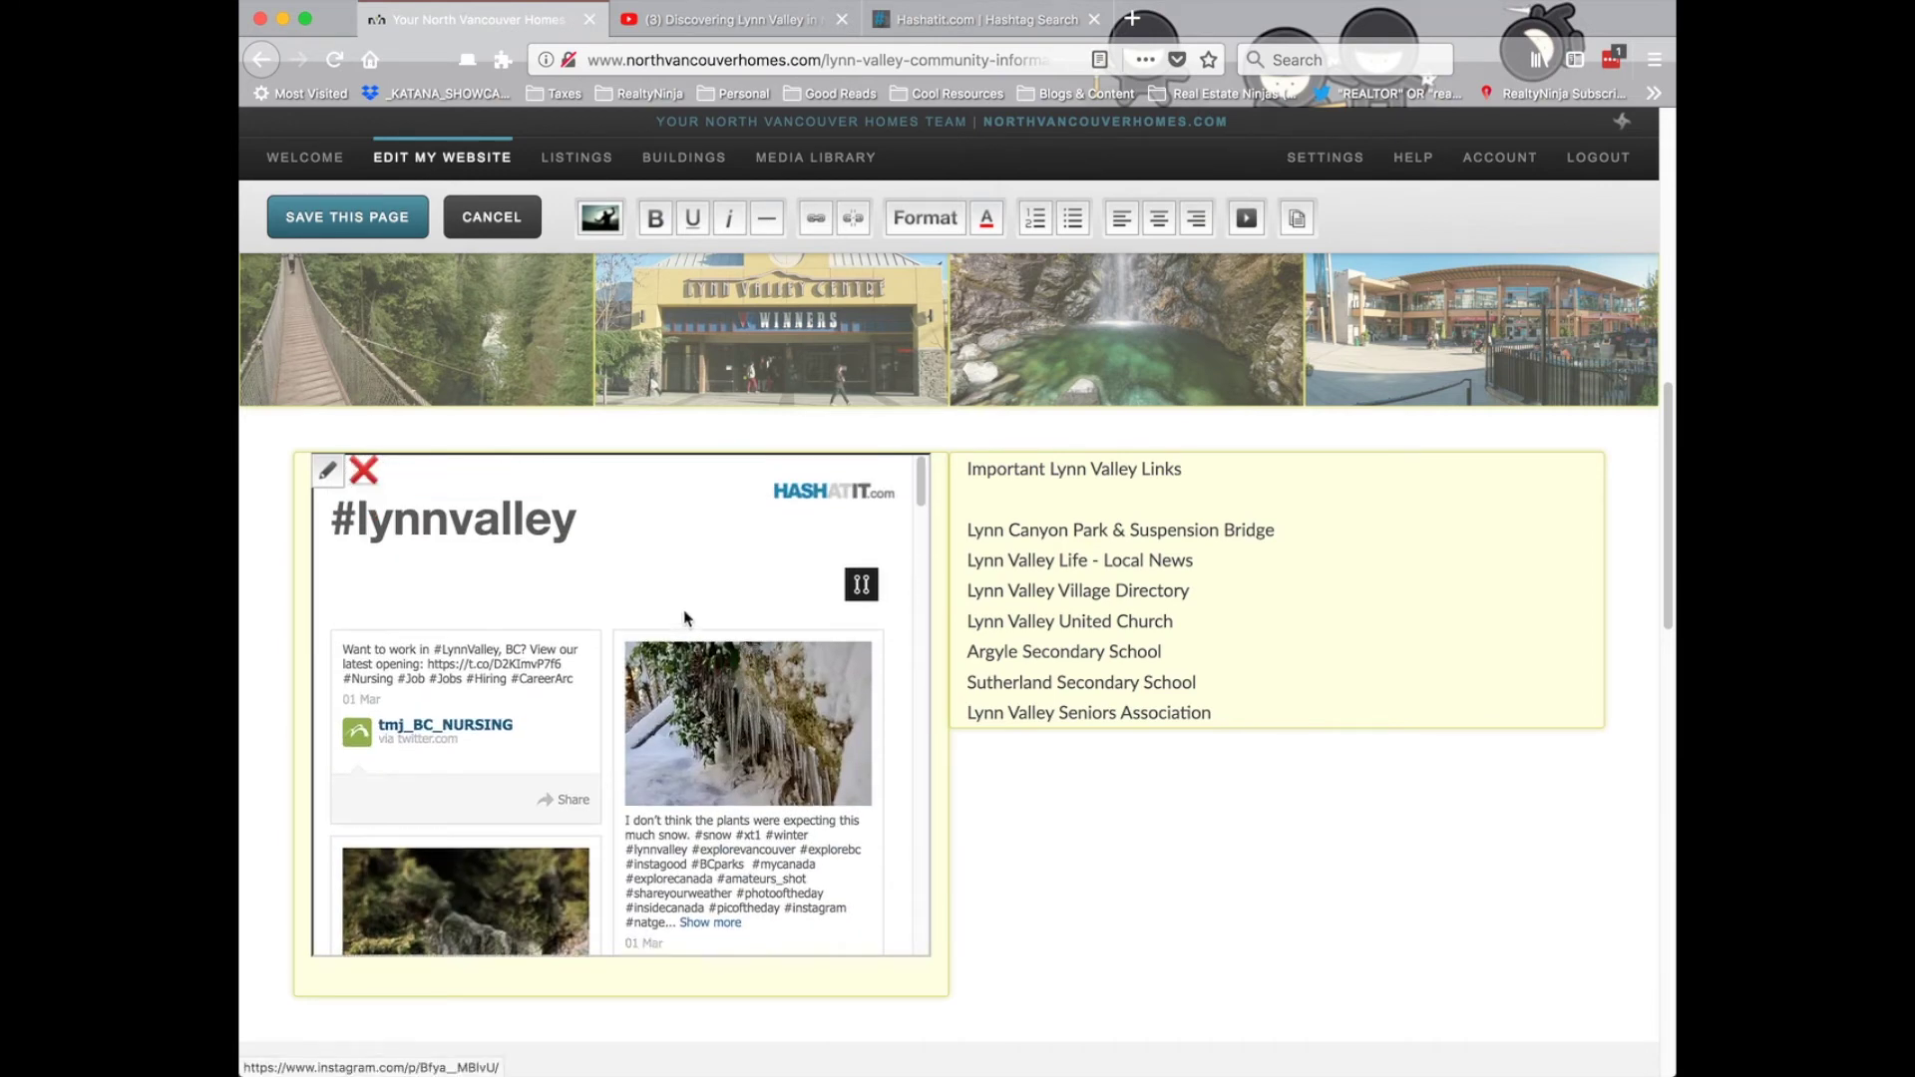
drag(1191, 471, 963, 470)
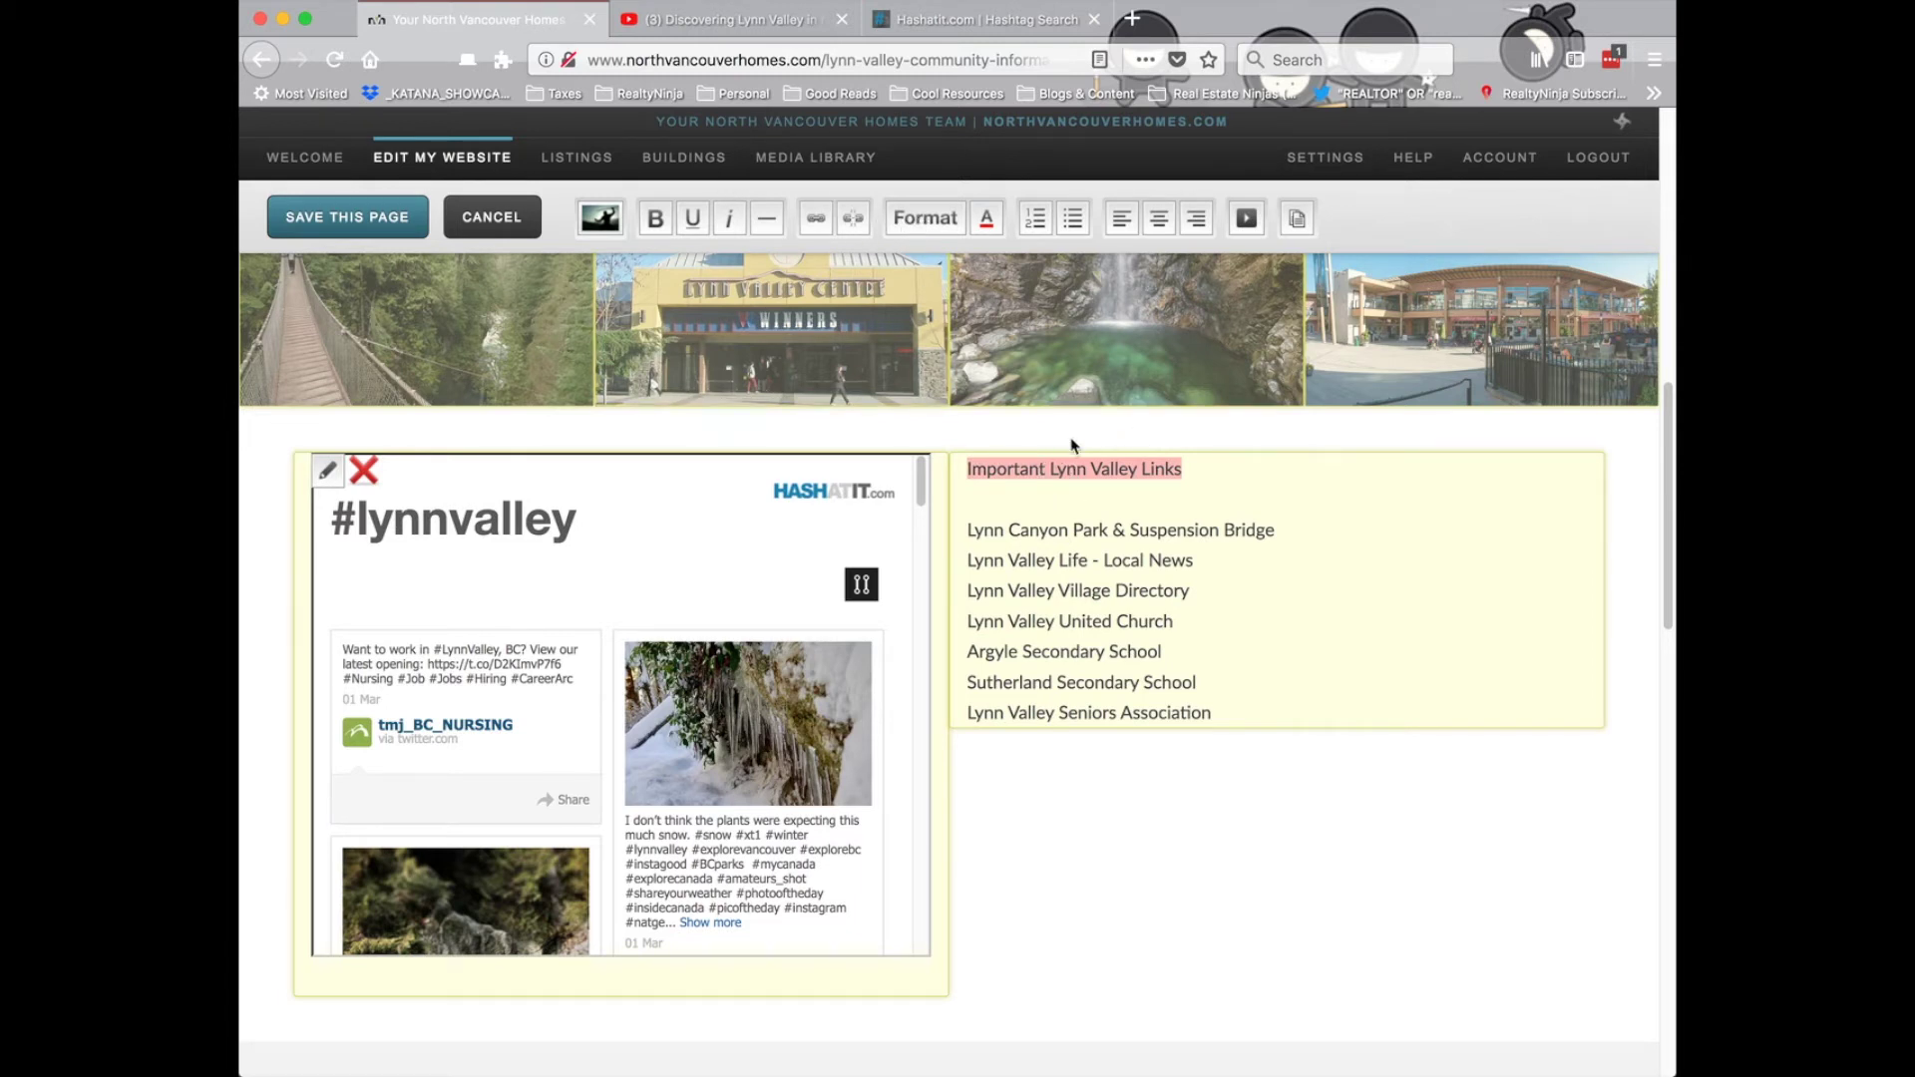
click(914, 218)
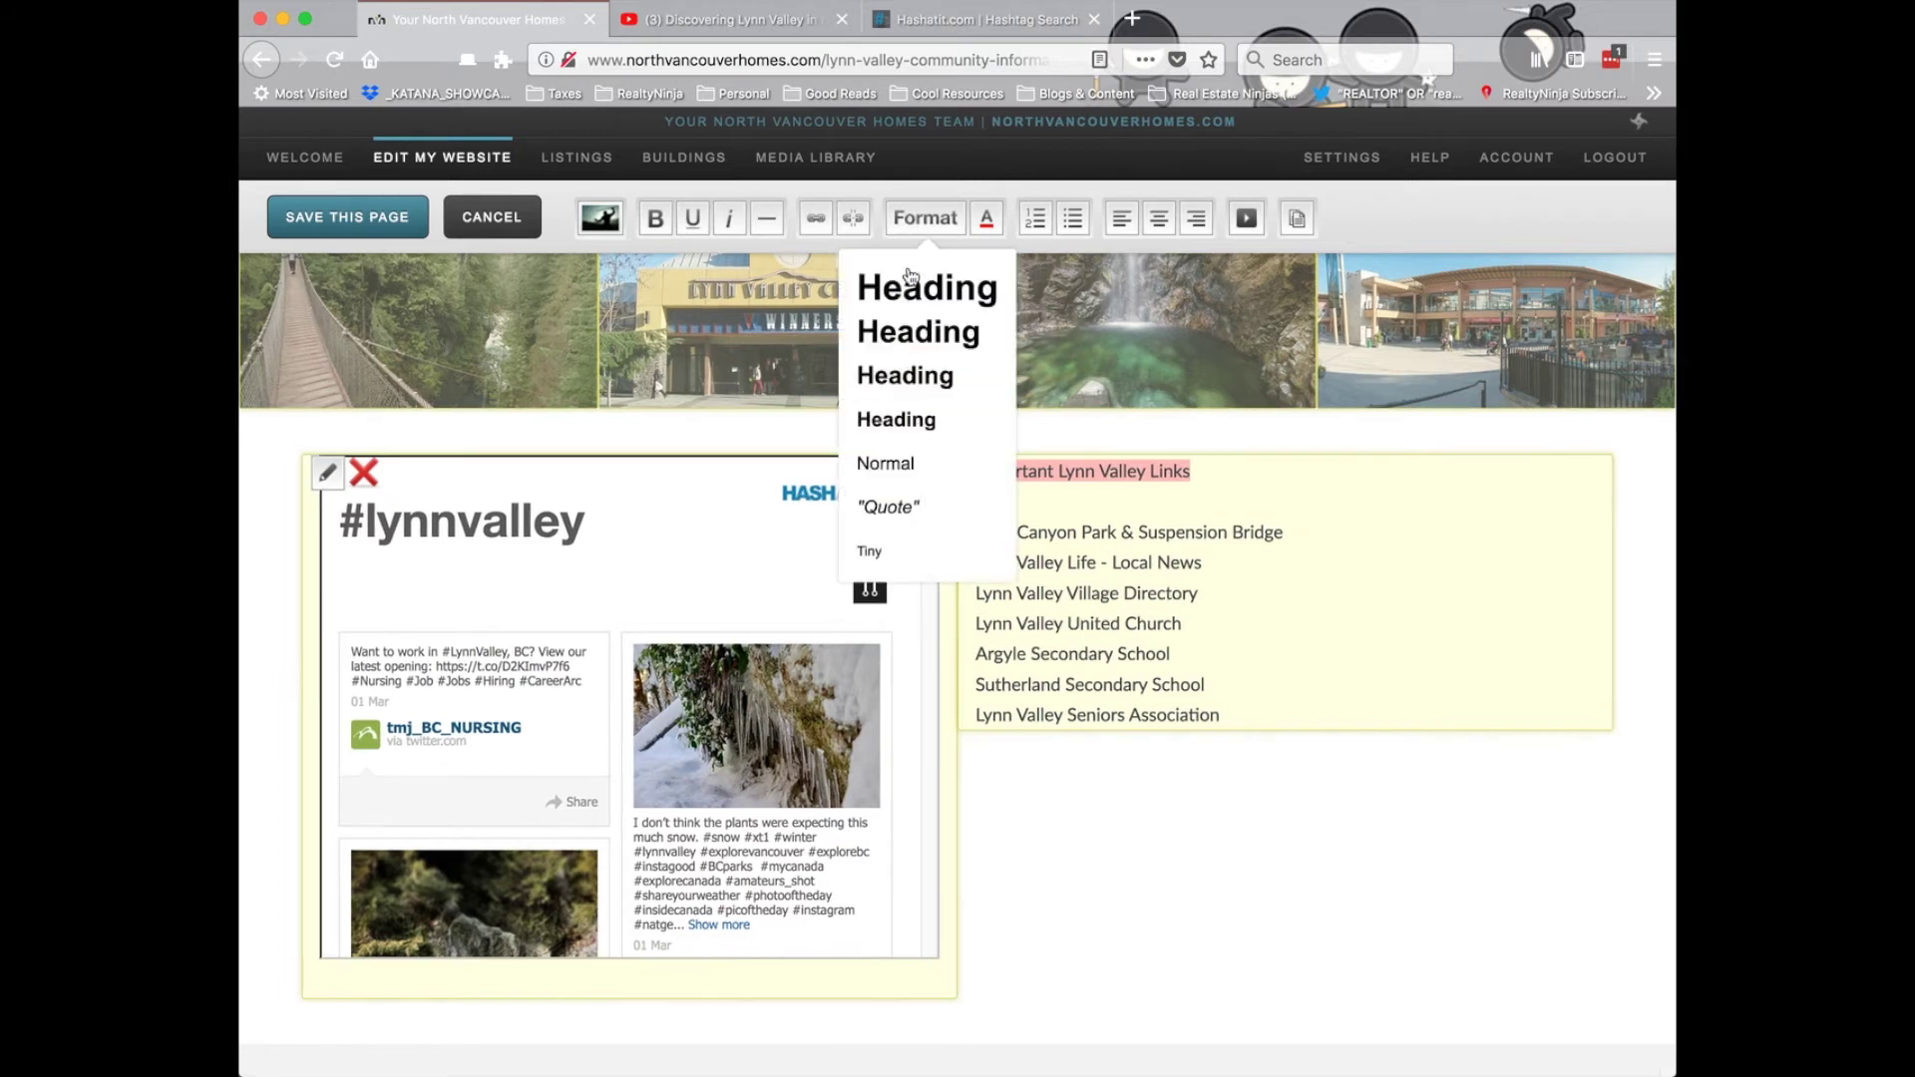
click(899, 286)
click(966, 615)
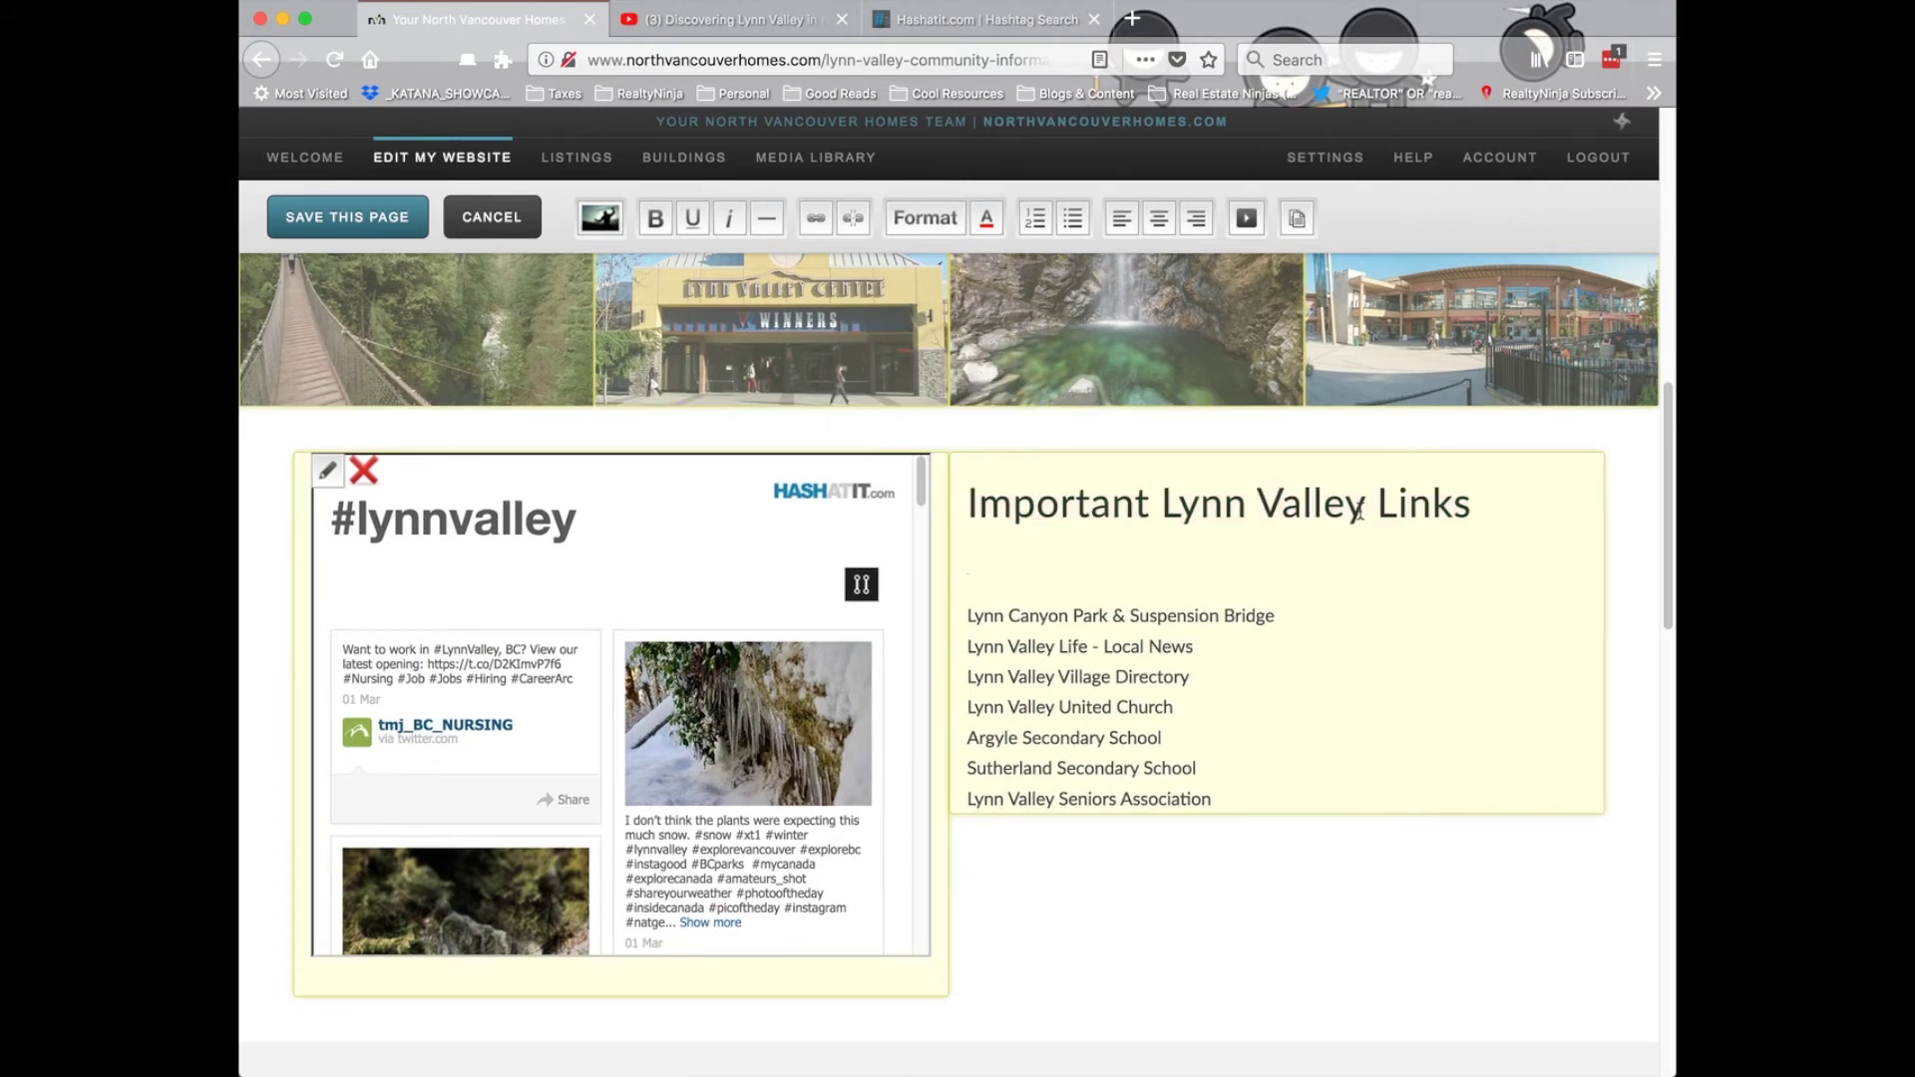
key(BackSpace)
key(BackSpace)
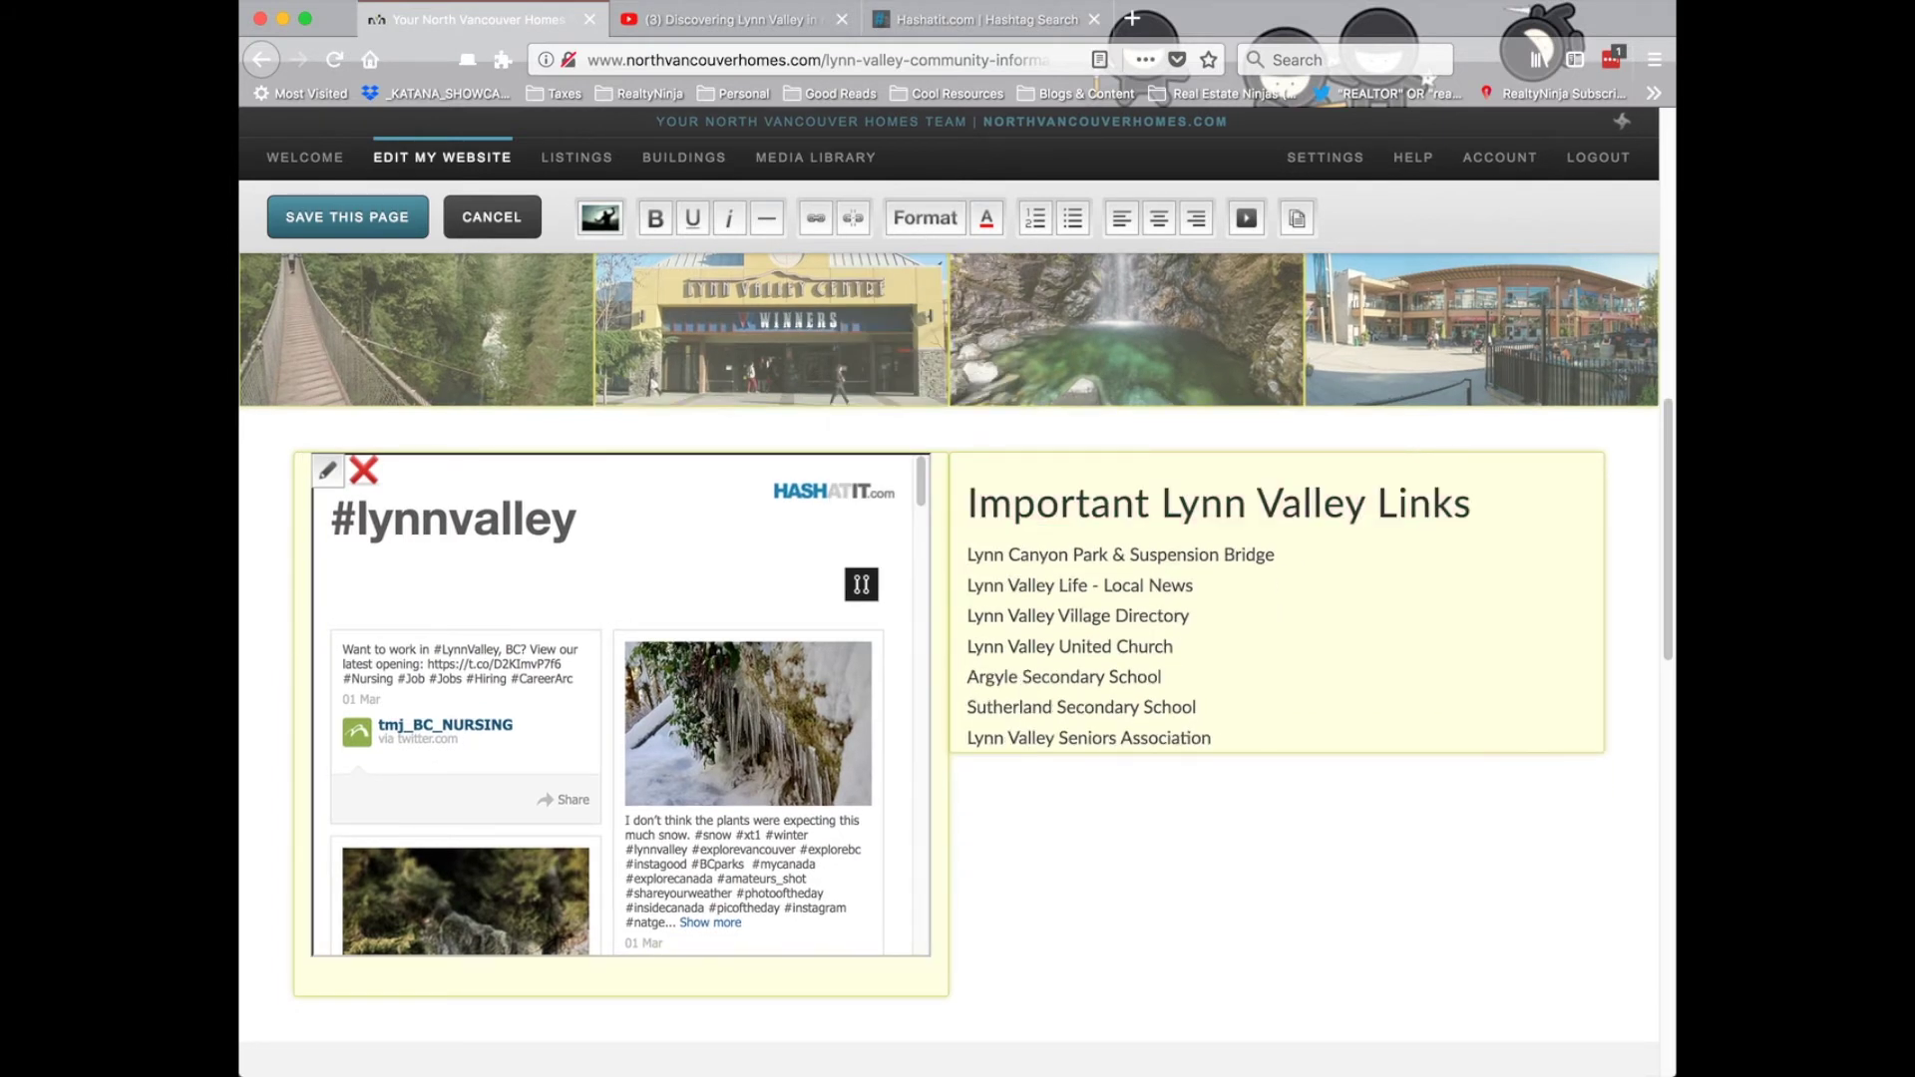
key(super+Tab)
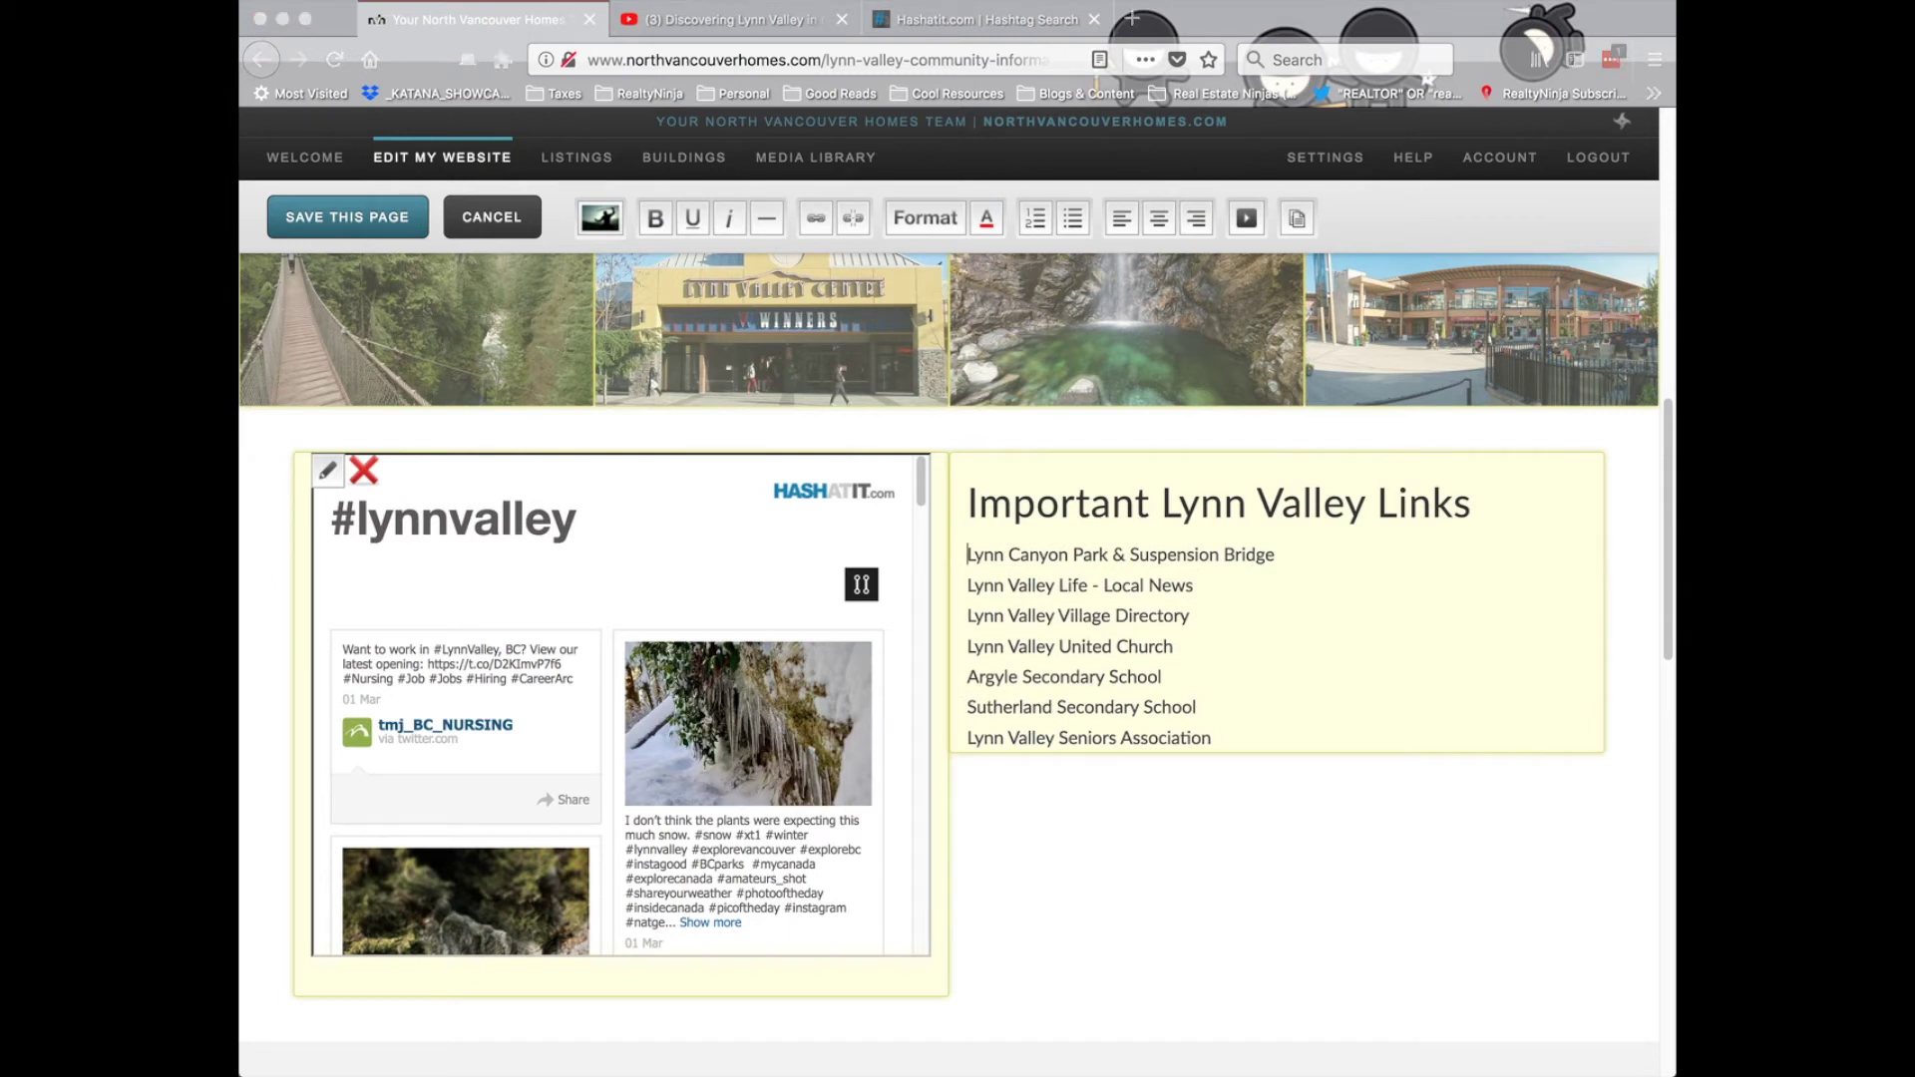
key(super+Tab)
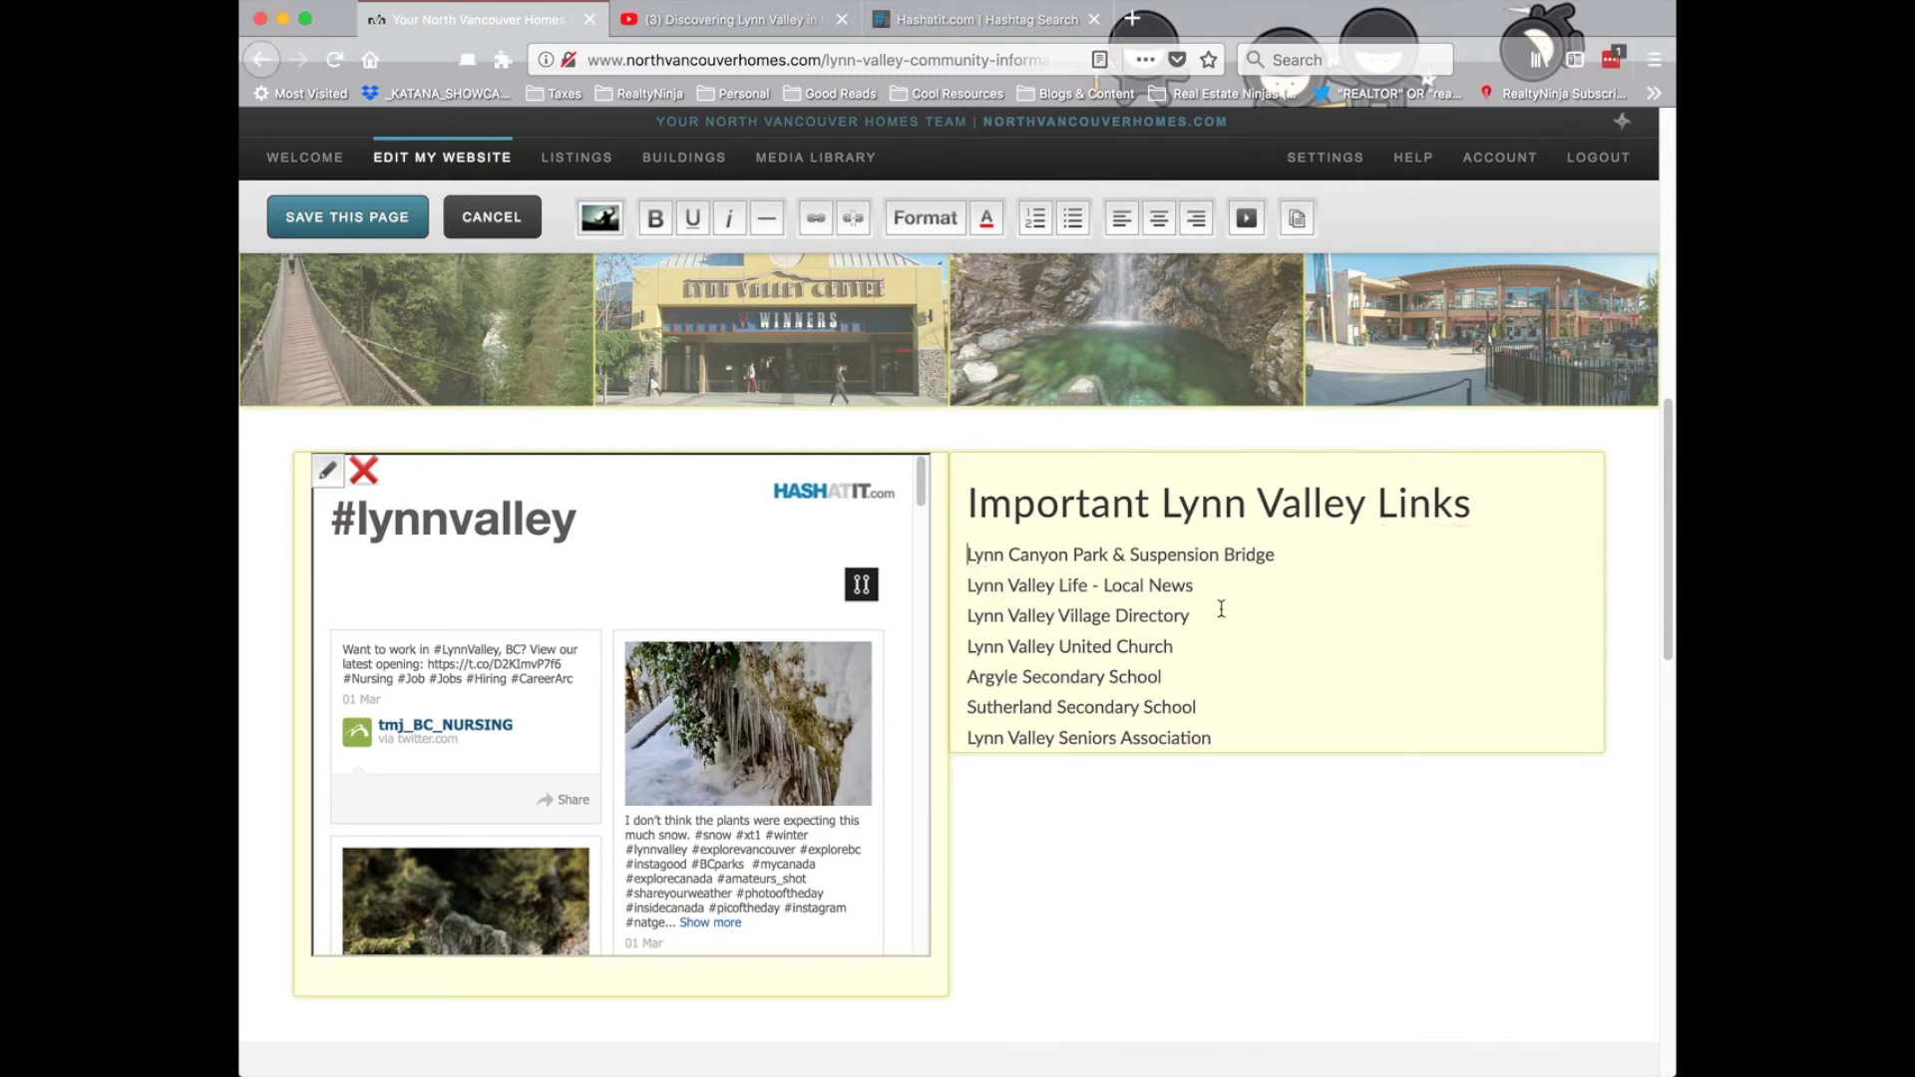
drag(1243, 737, 971, 739)
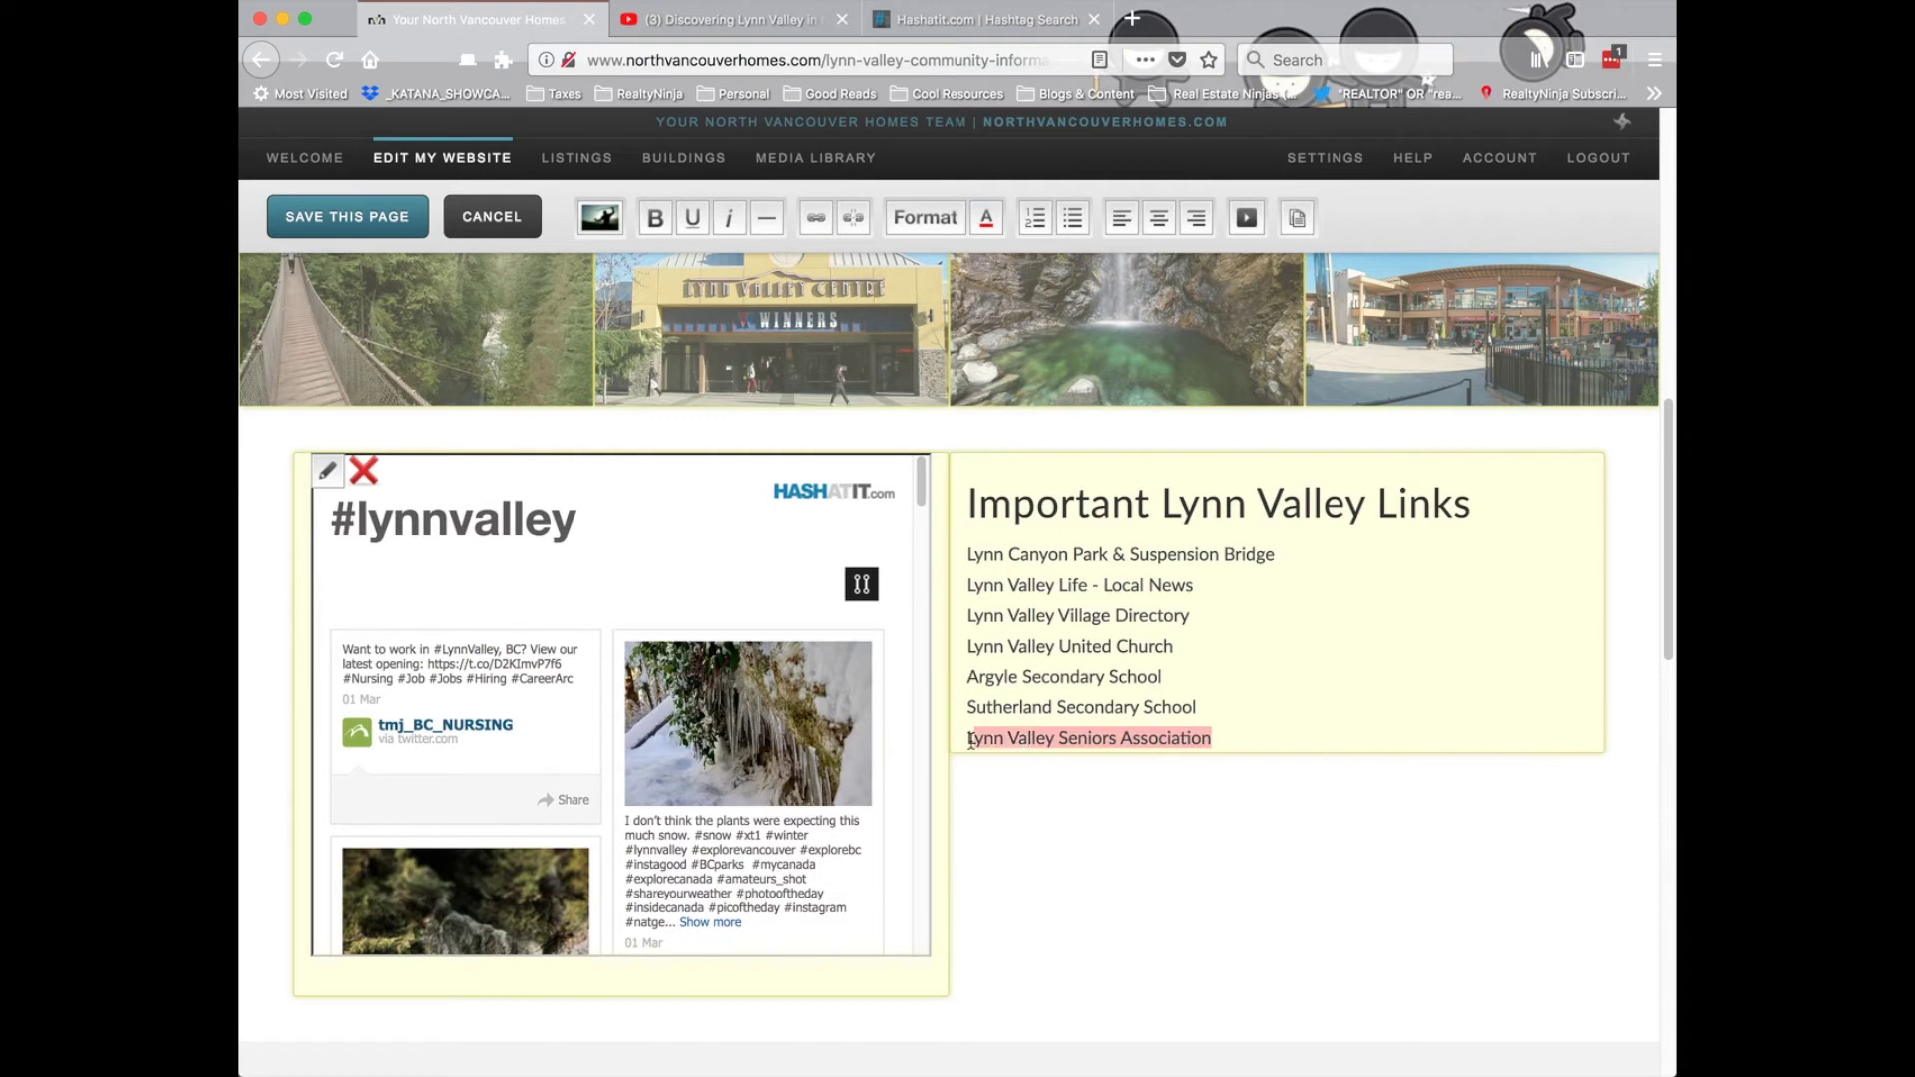
click(814, 219)
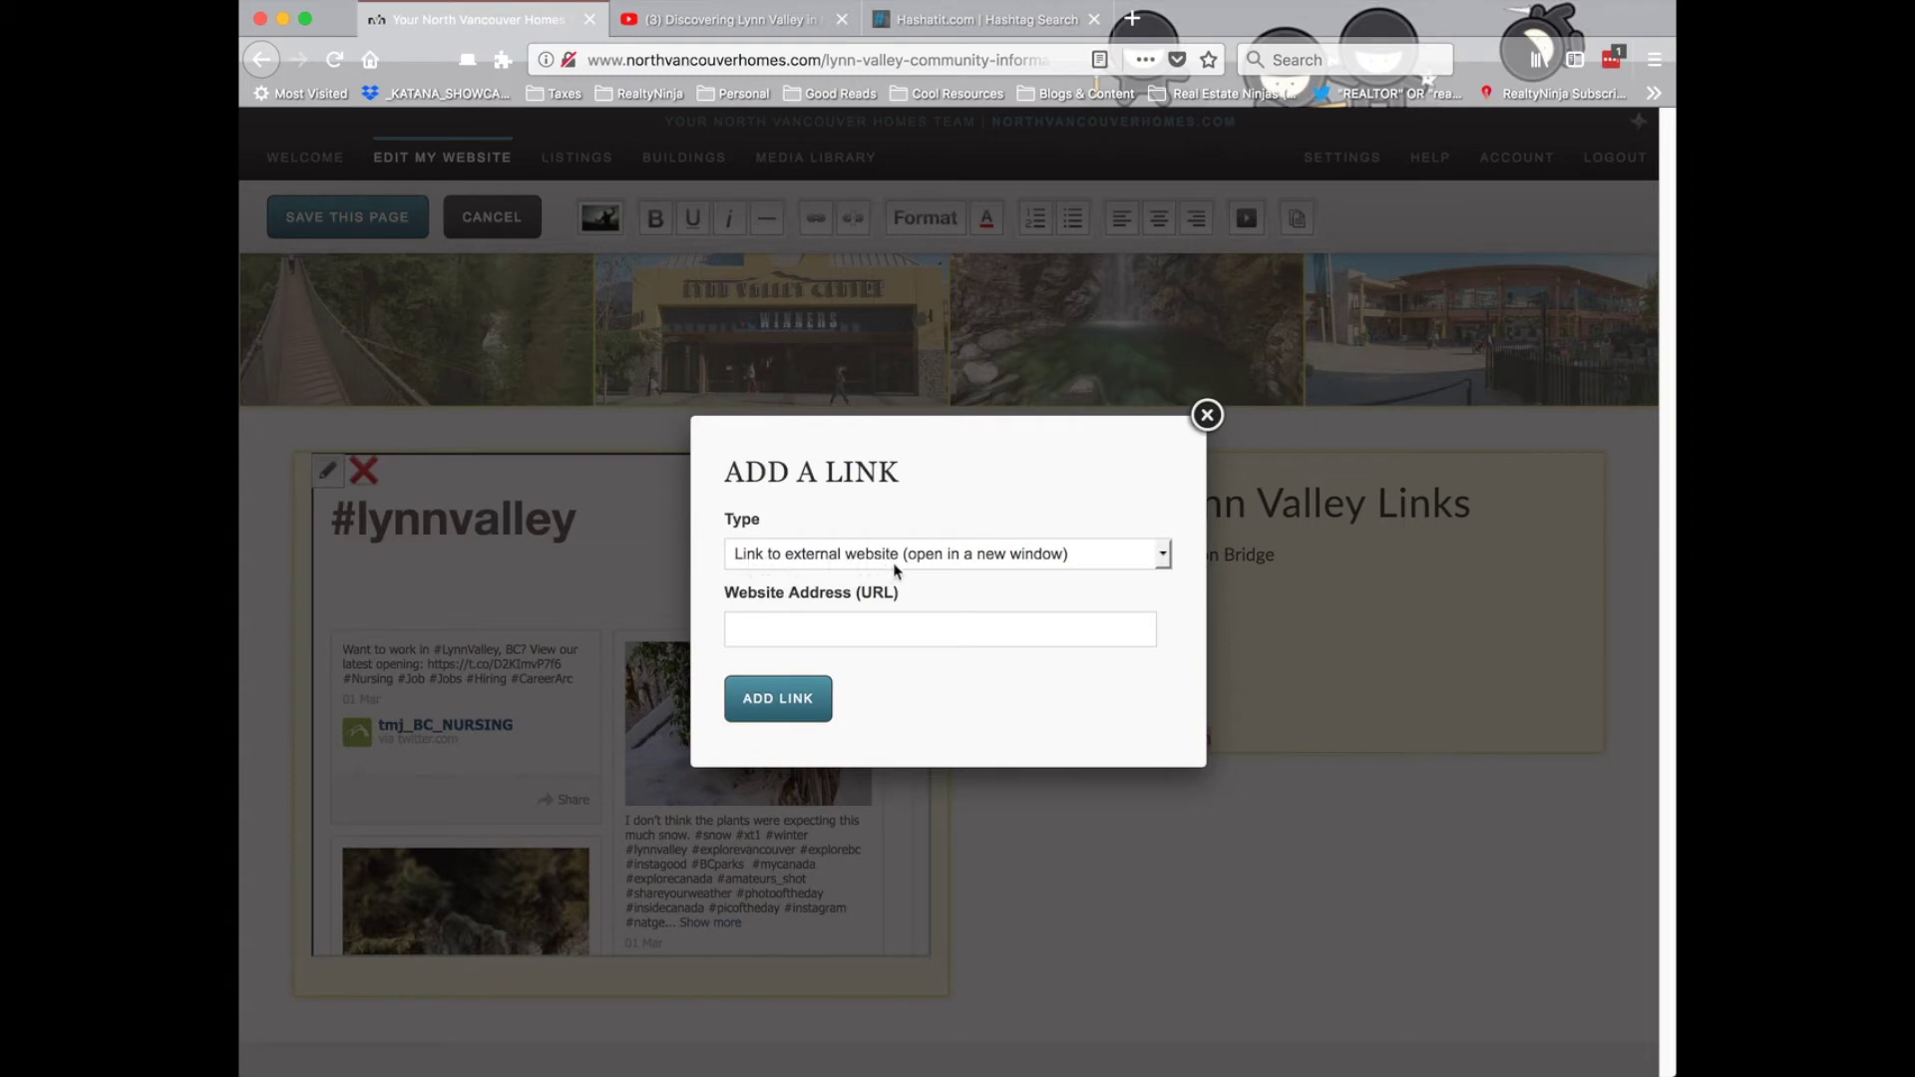
click(1089, 570)
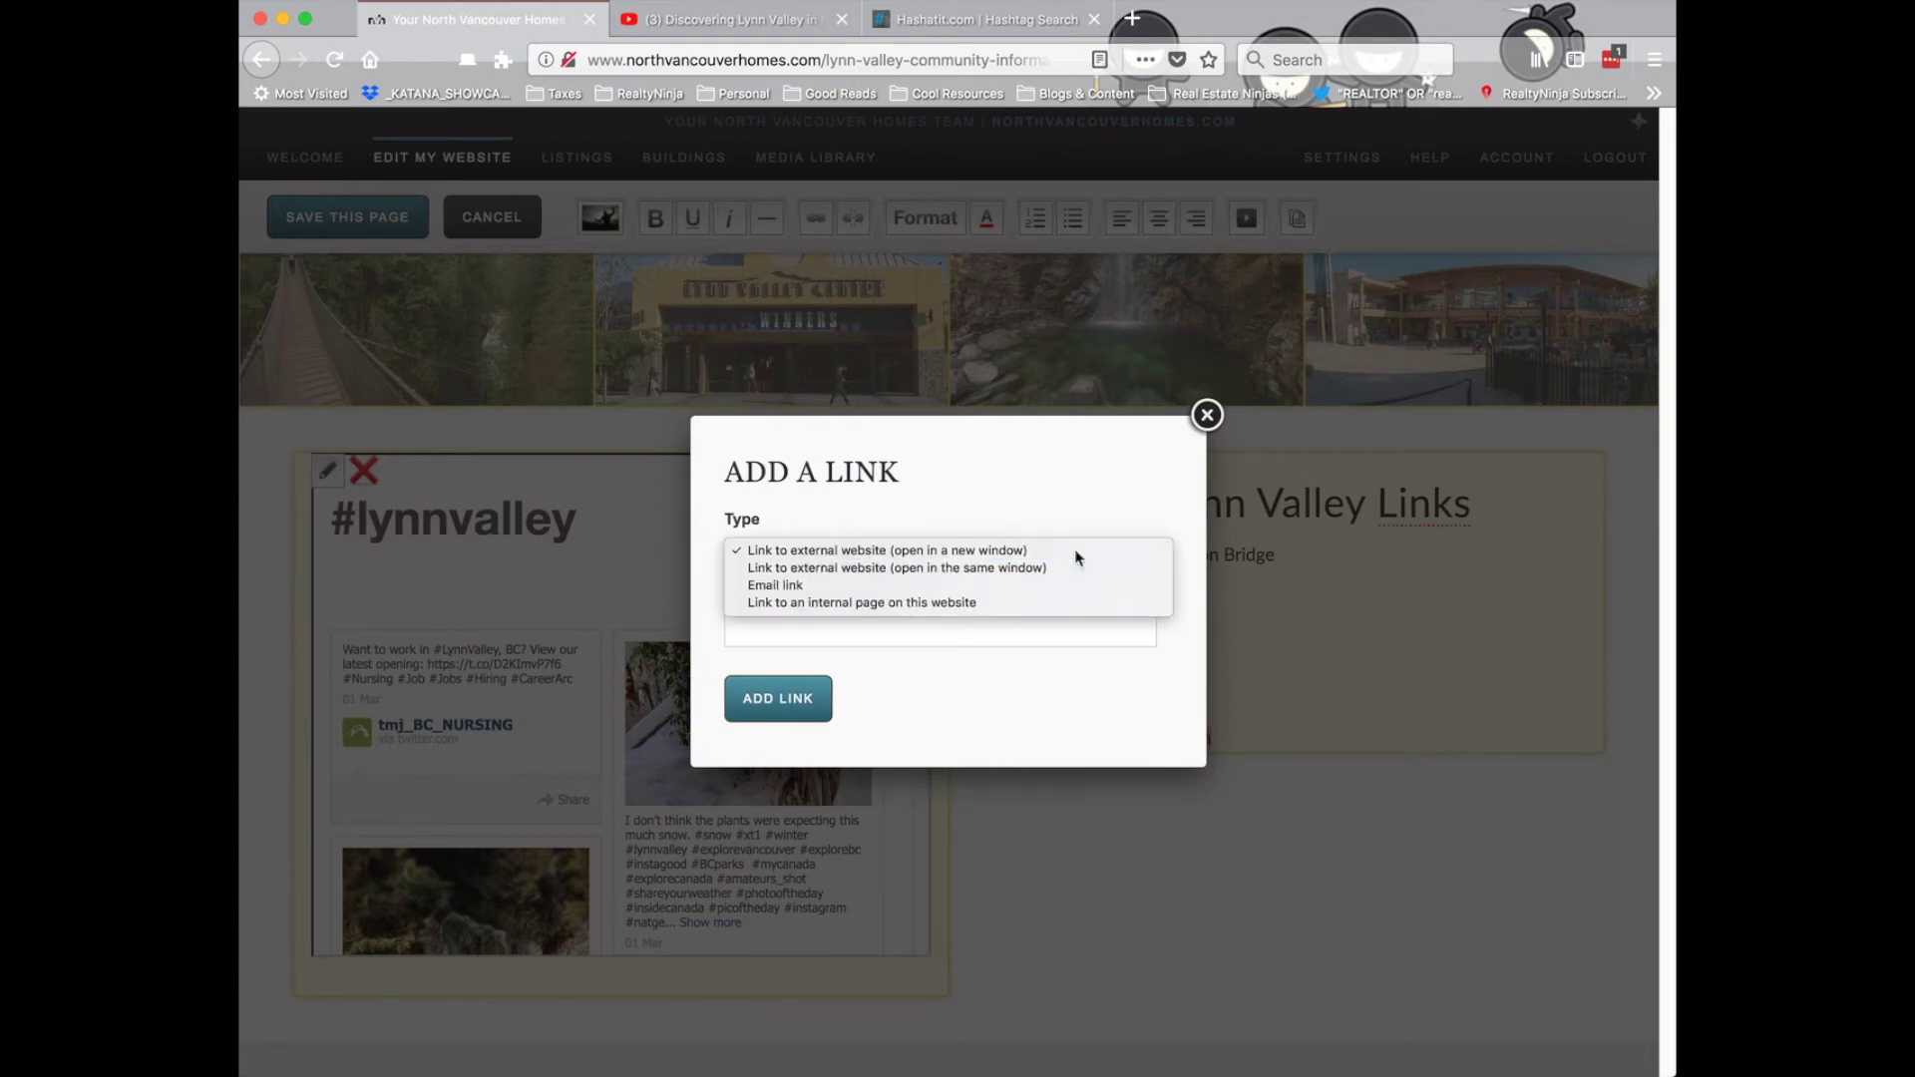
click(955, 552)
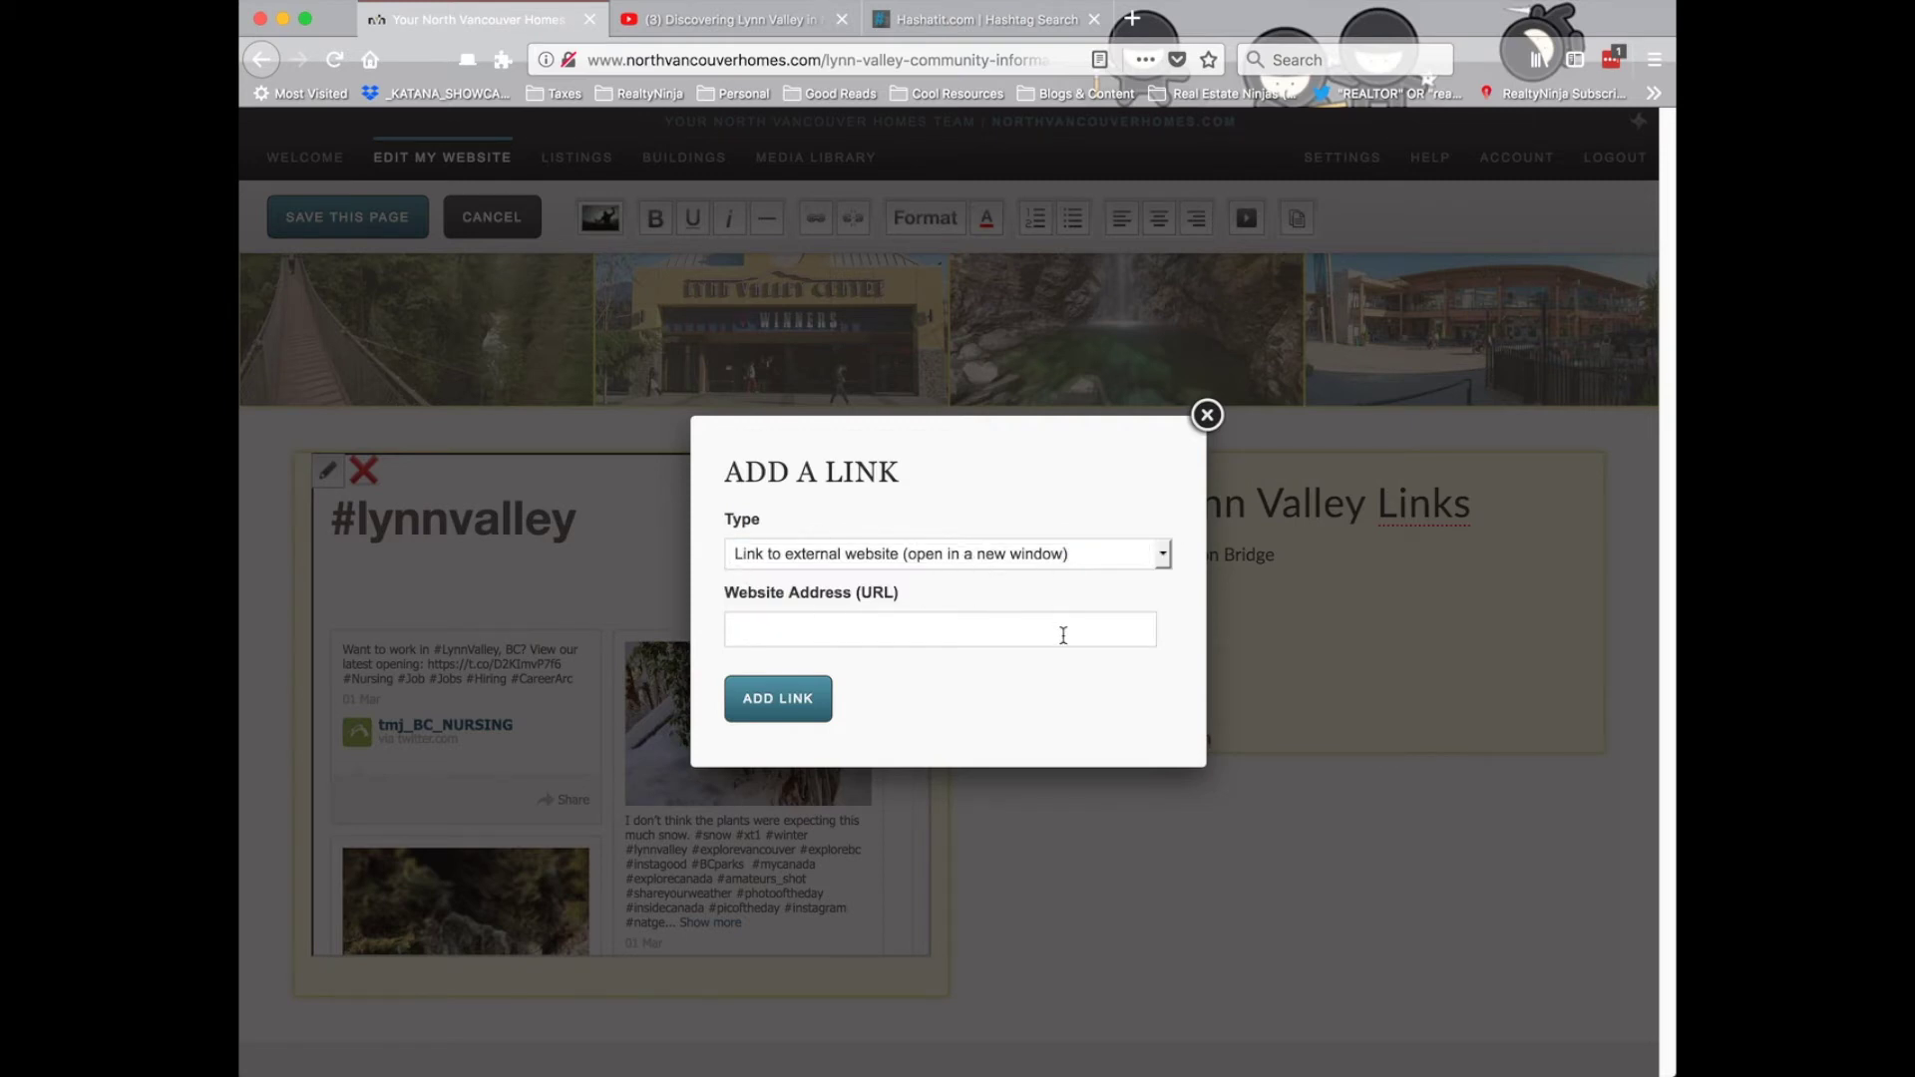
click(944, 628)
text(http://www.lvsa.ca/)
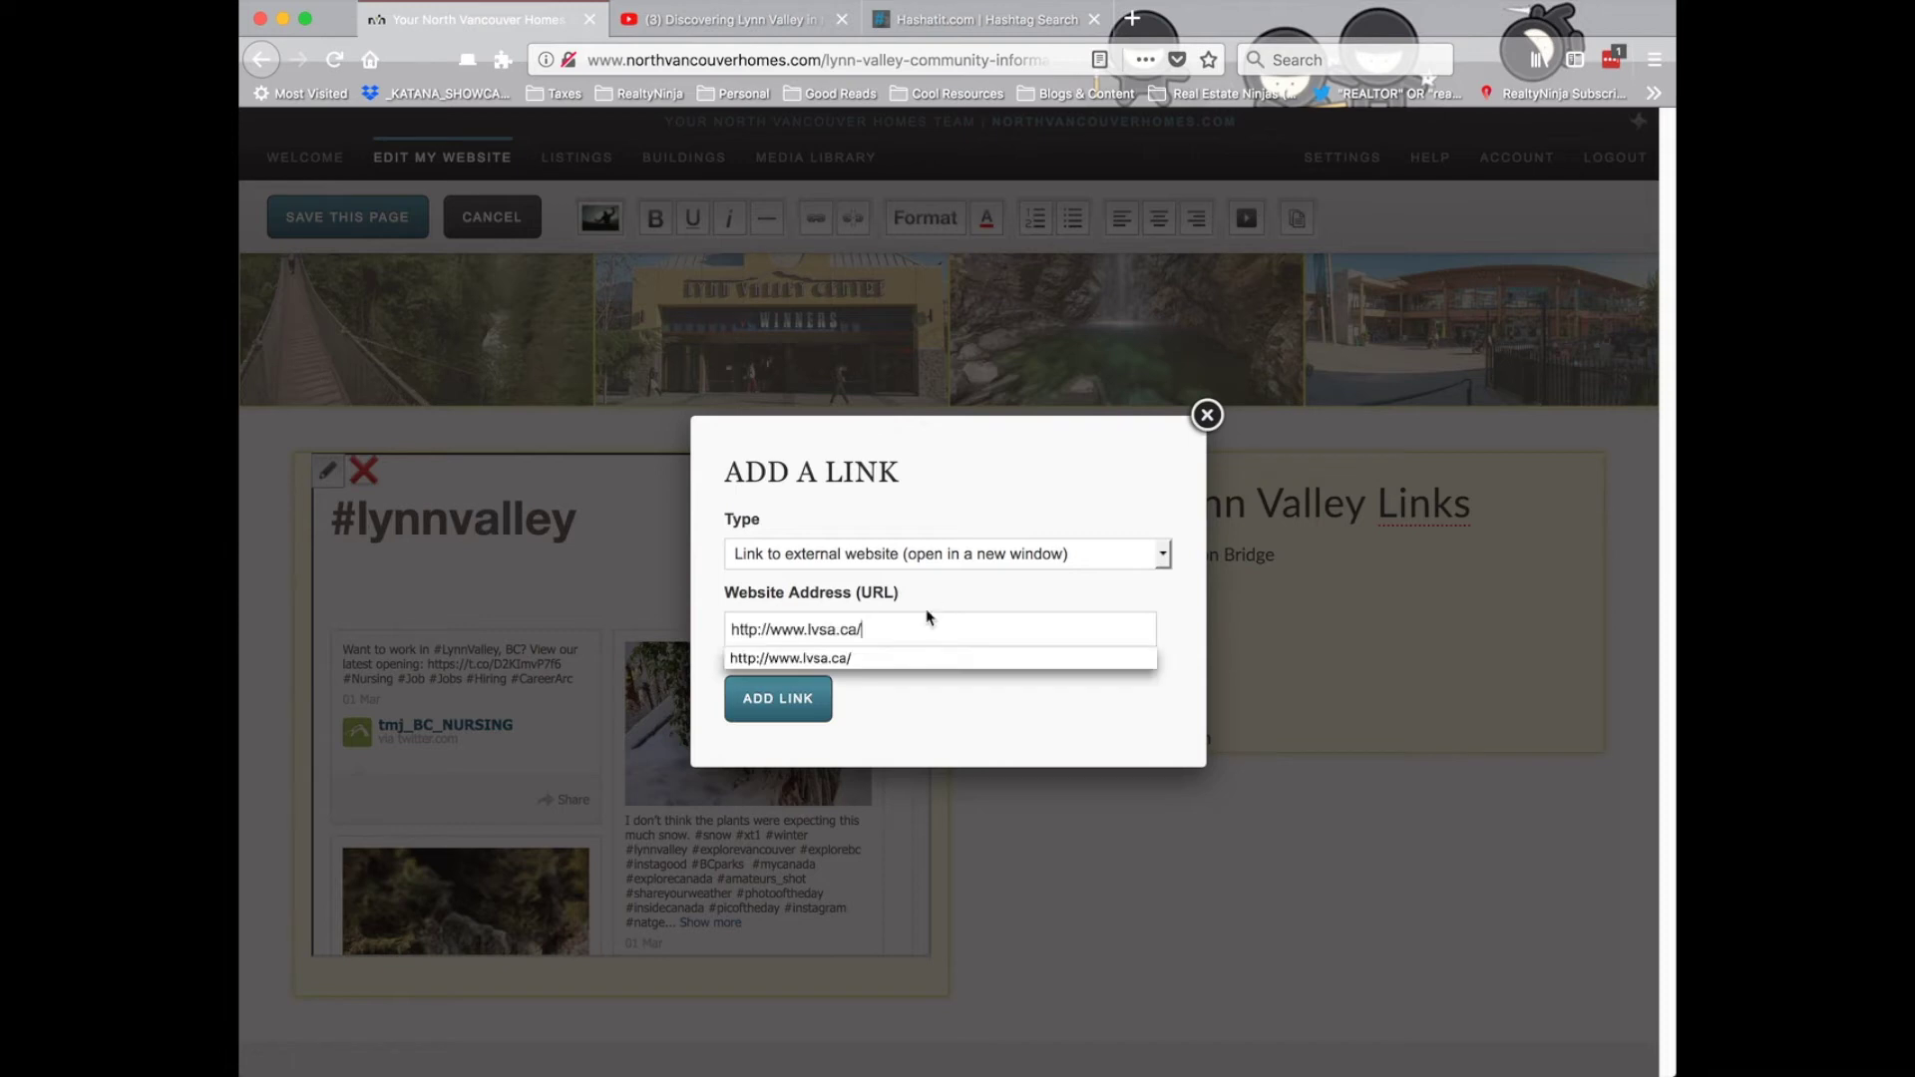
click(797, 700)
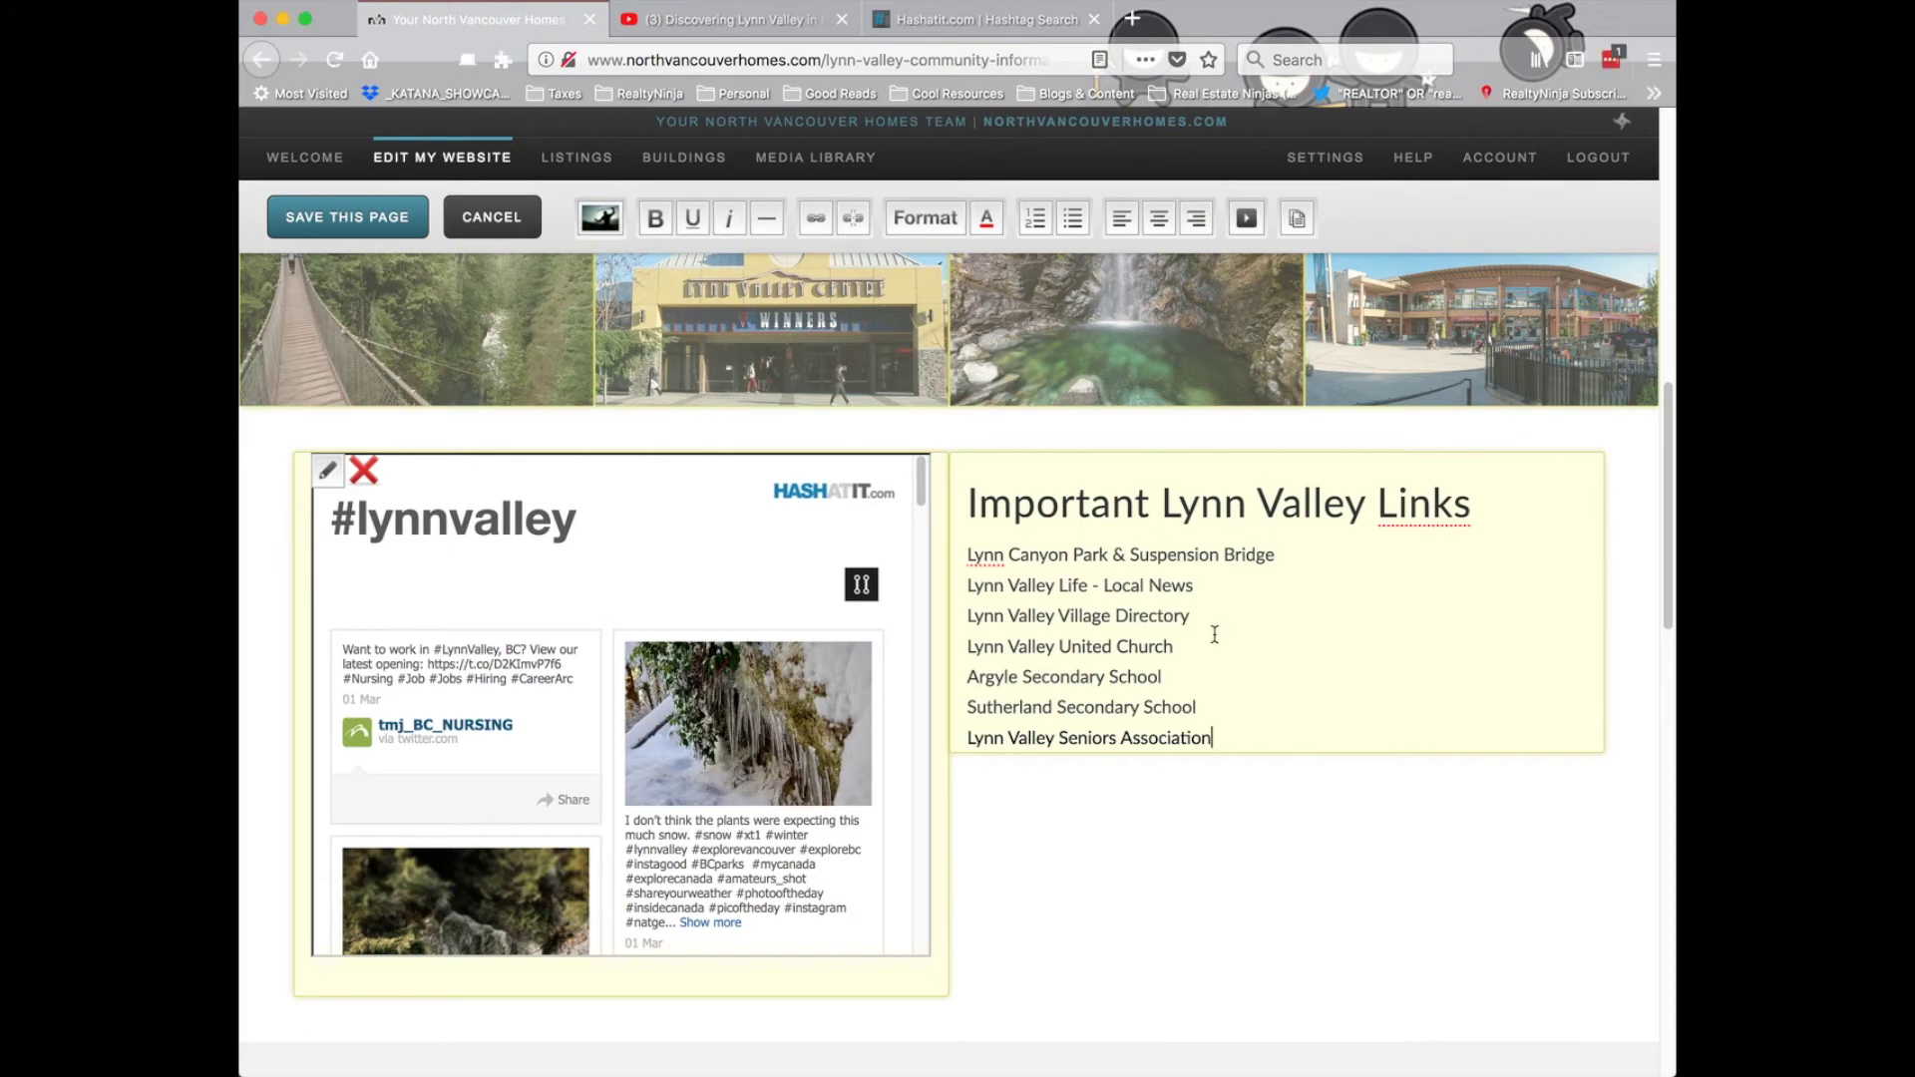
drag(1274, 555, 963, 554)
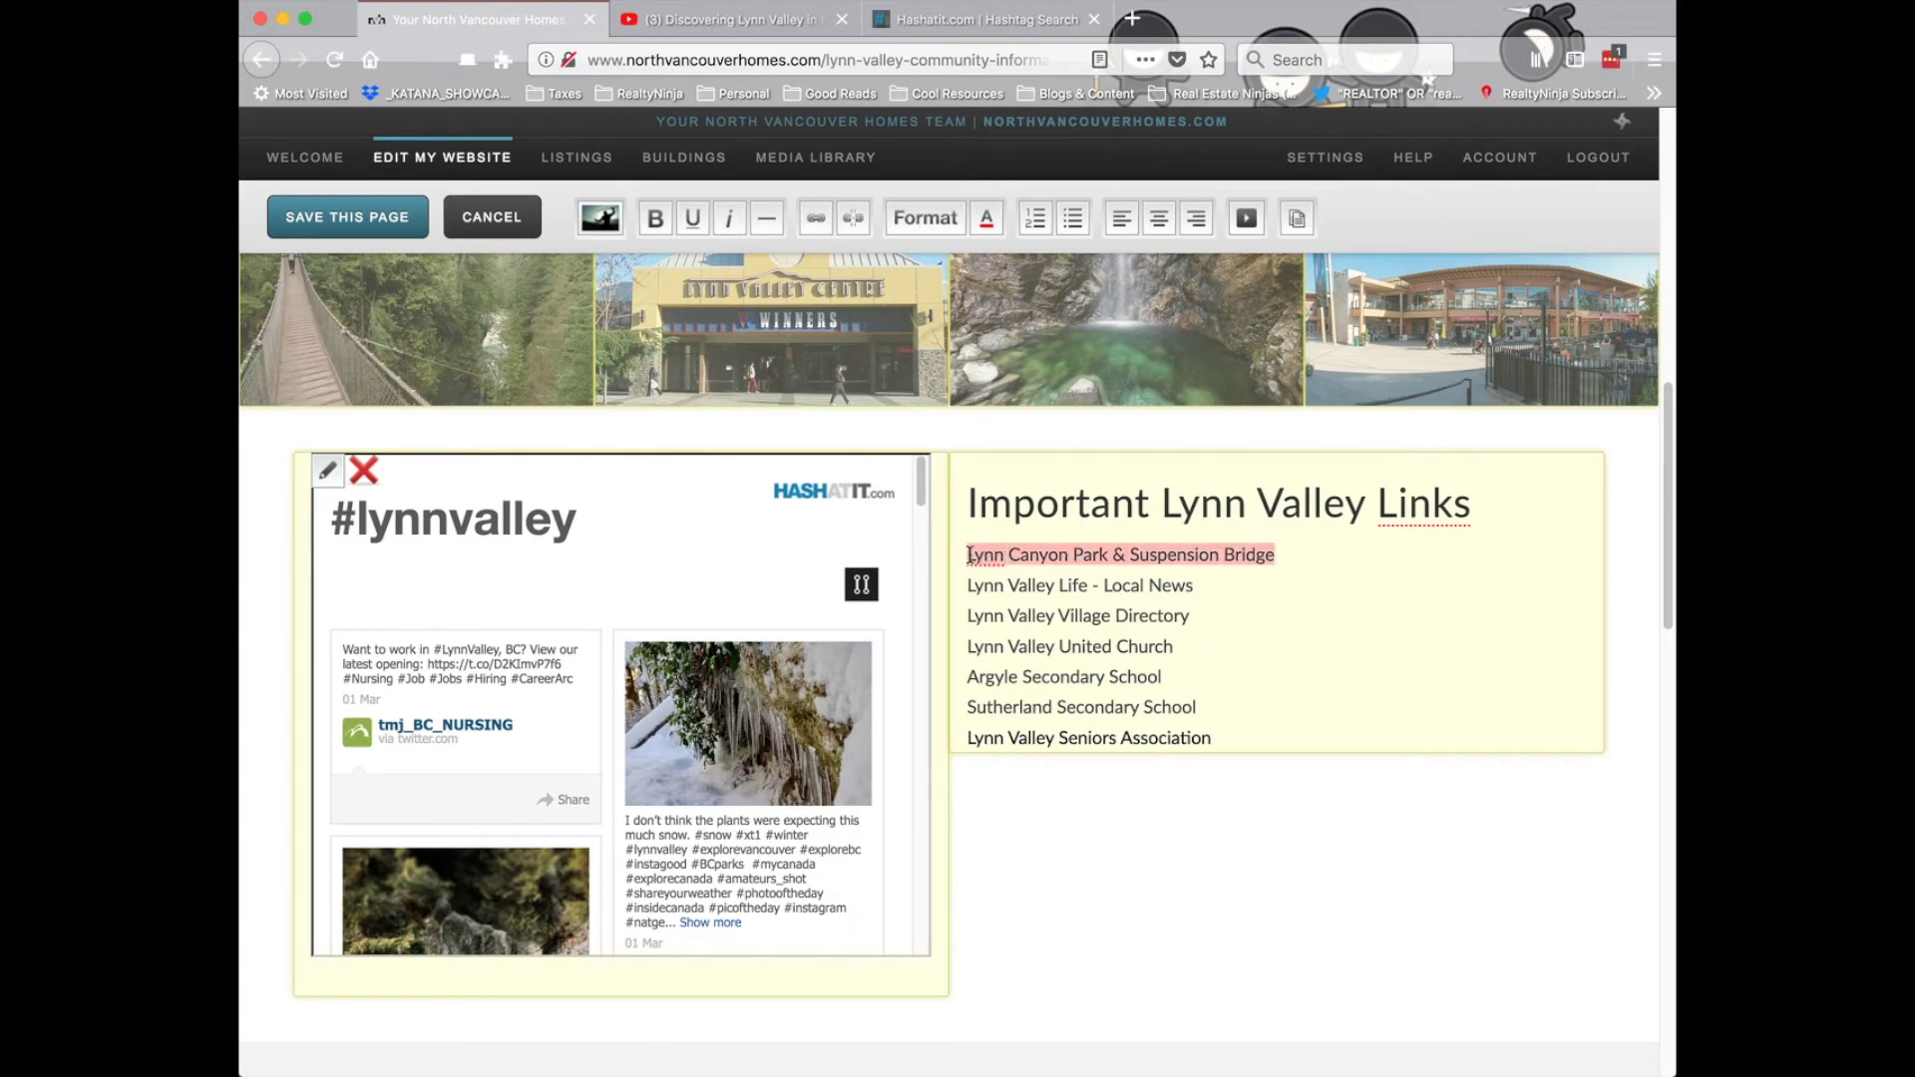
click(817, 221)
click(838, 633)
text(https://lynncanyon.ca/)
click(790, 706)
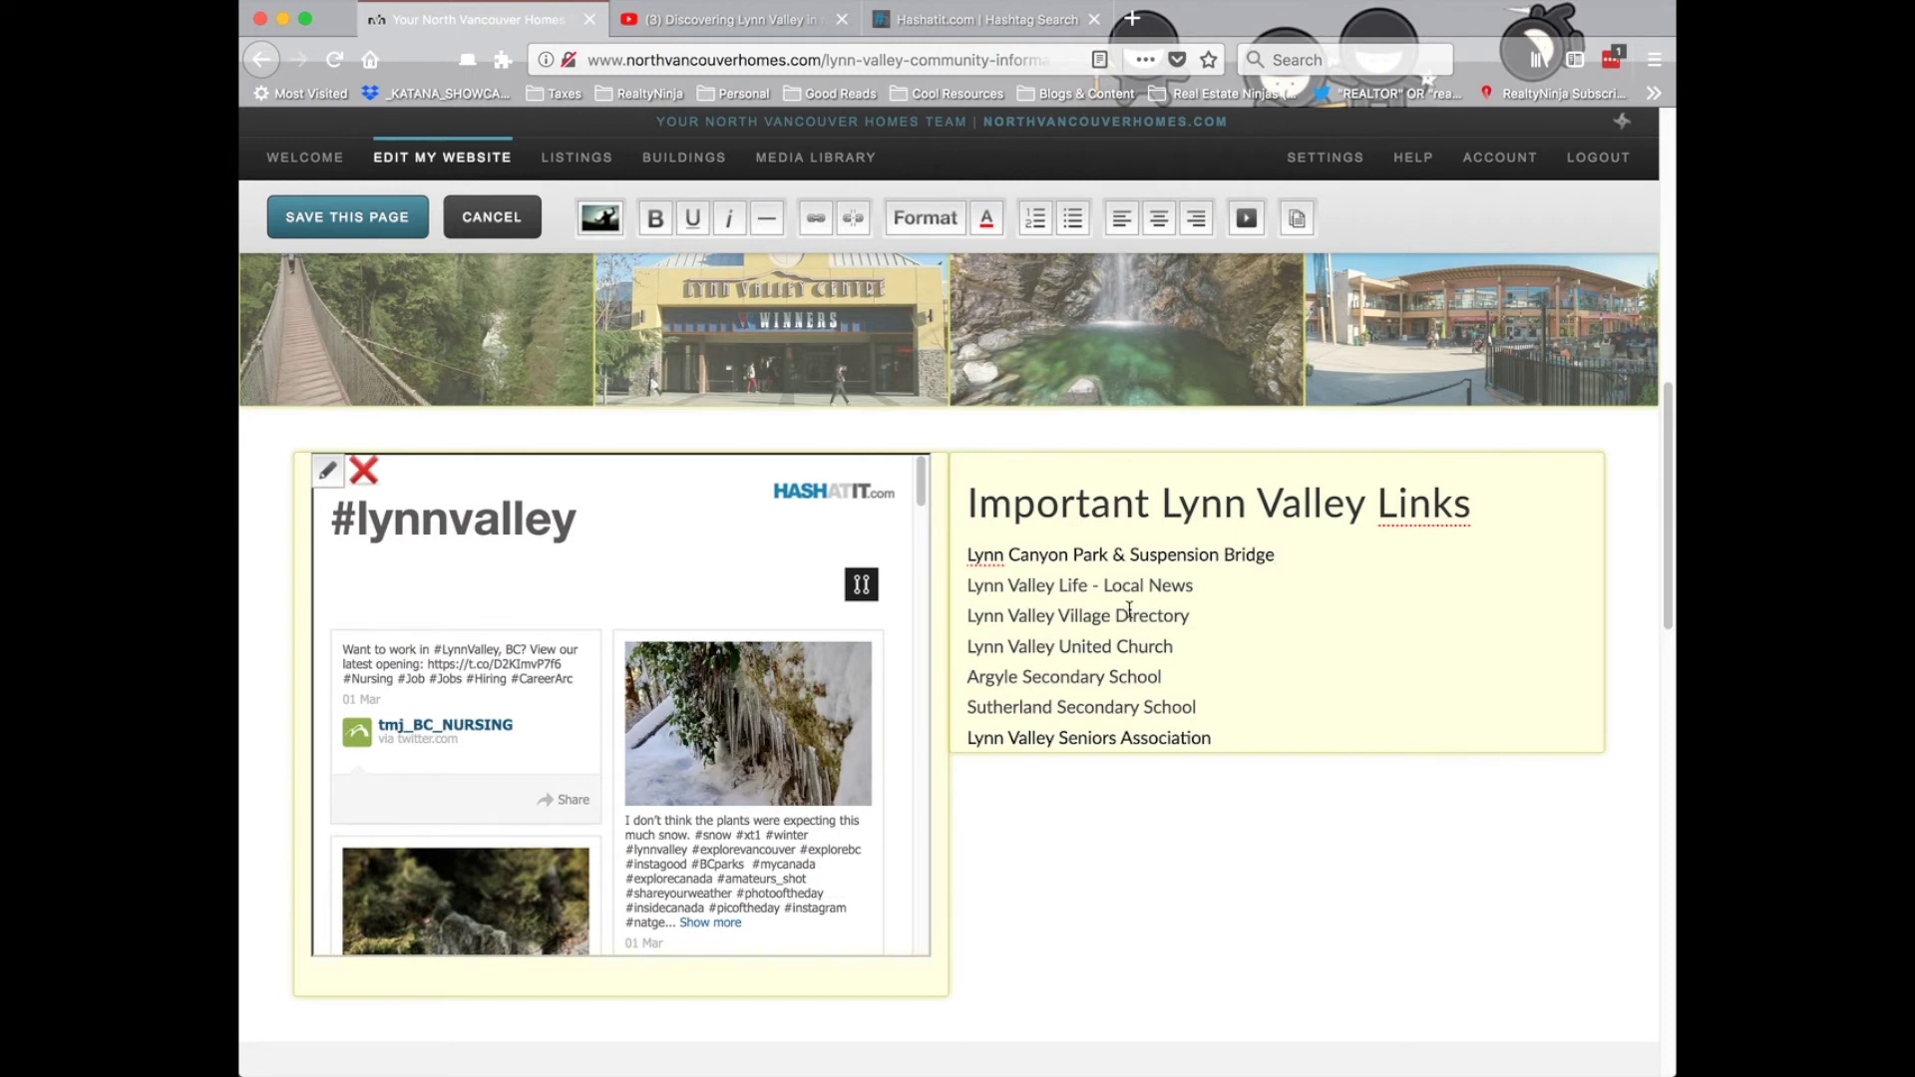
- Turn all entries under "Important Lynn Valley Links" into a bulleted list and save the page
drag(1248, 738, 960, 559)
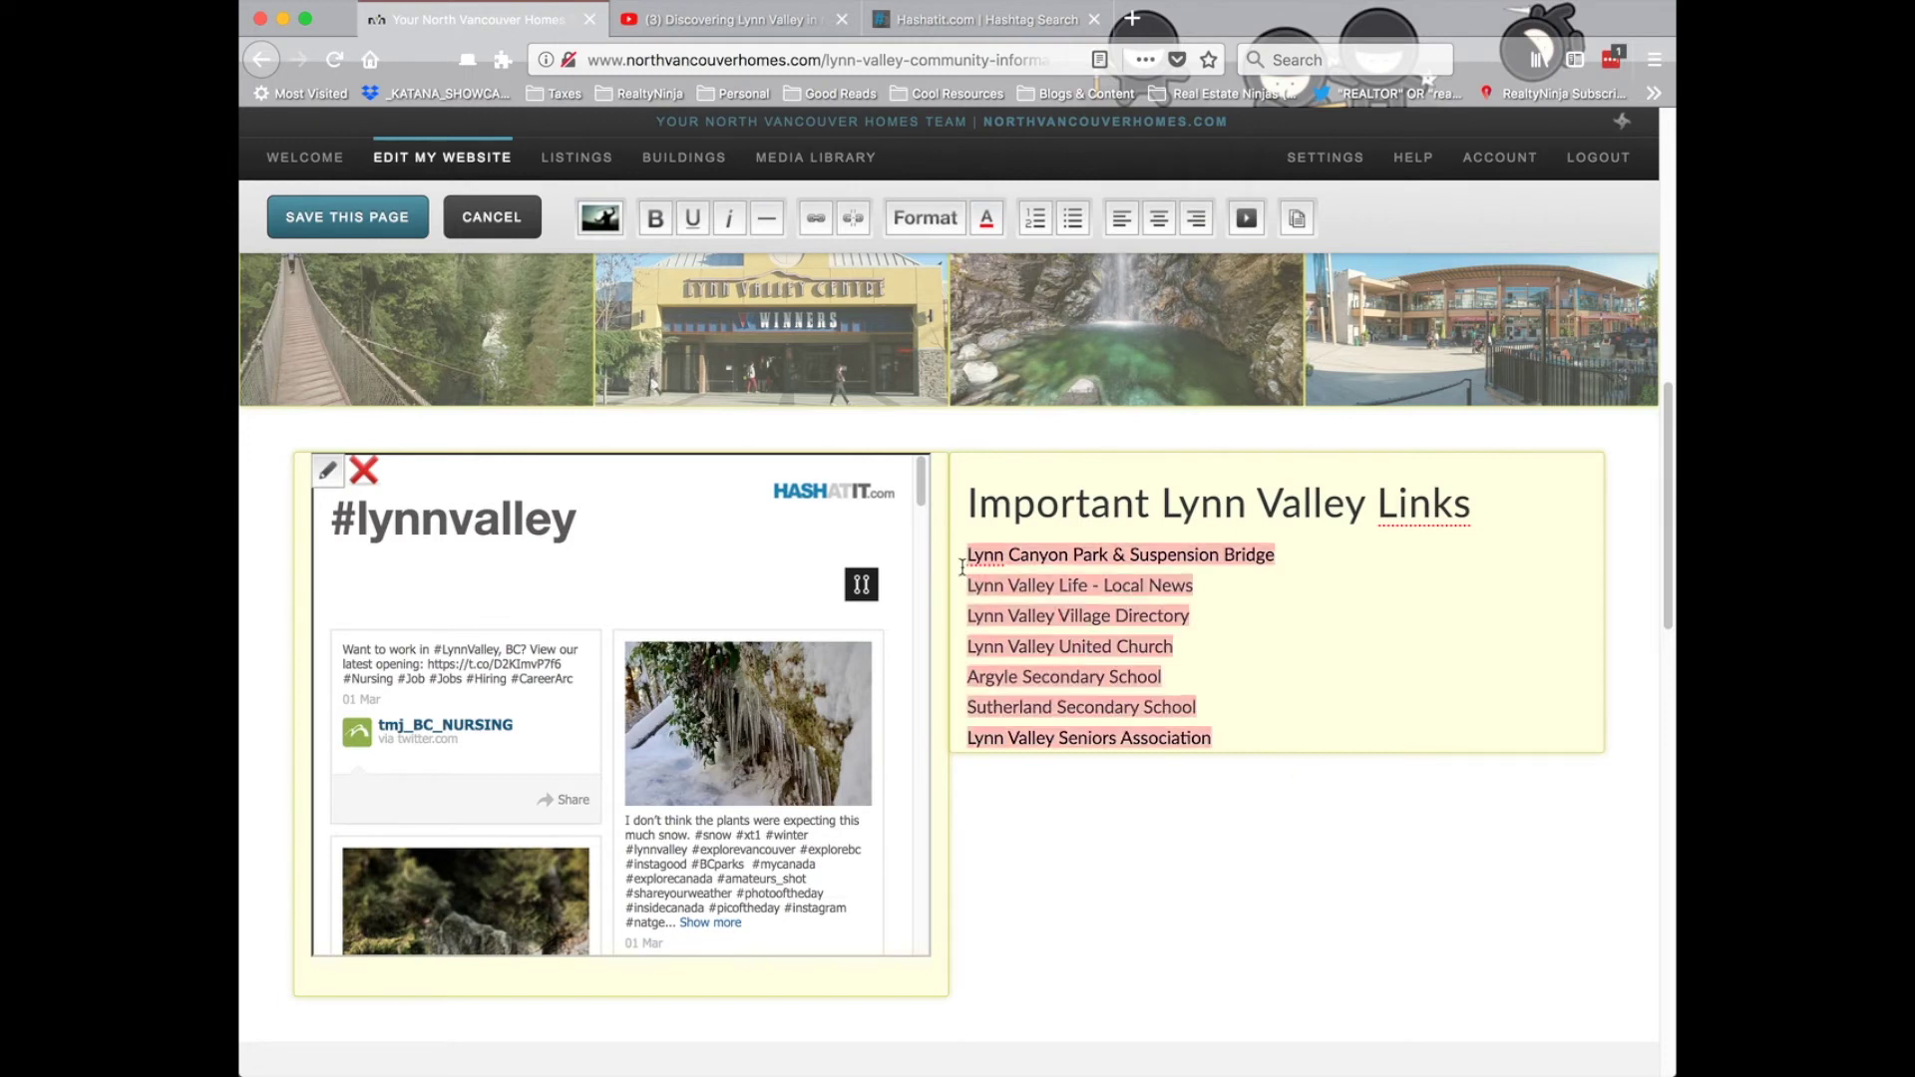
click(1072, 219)
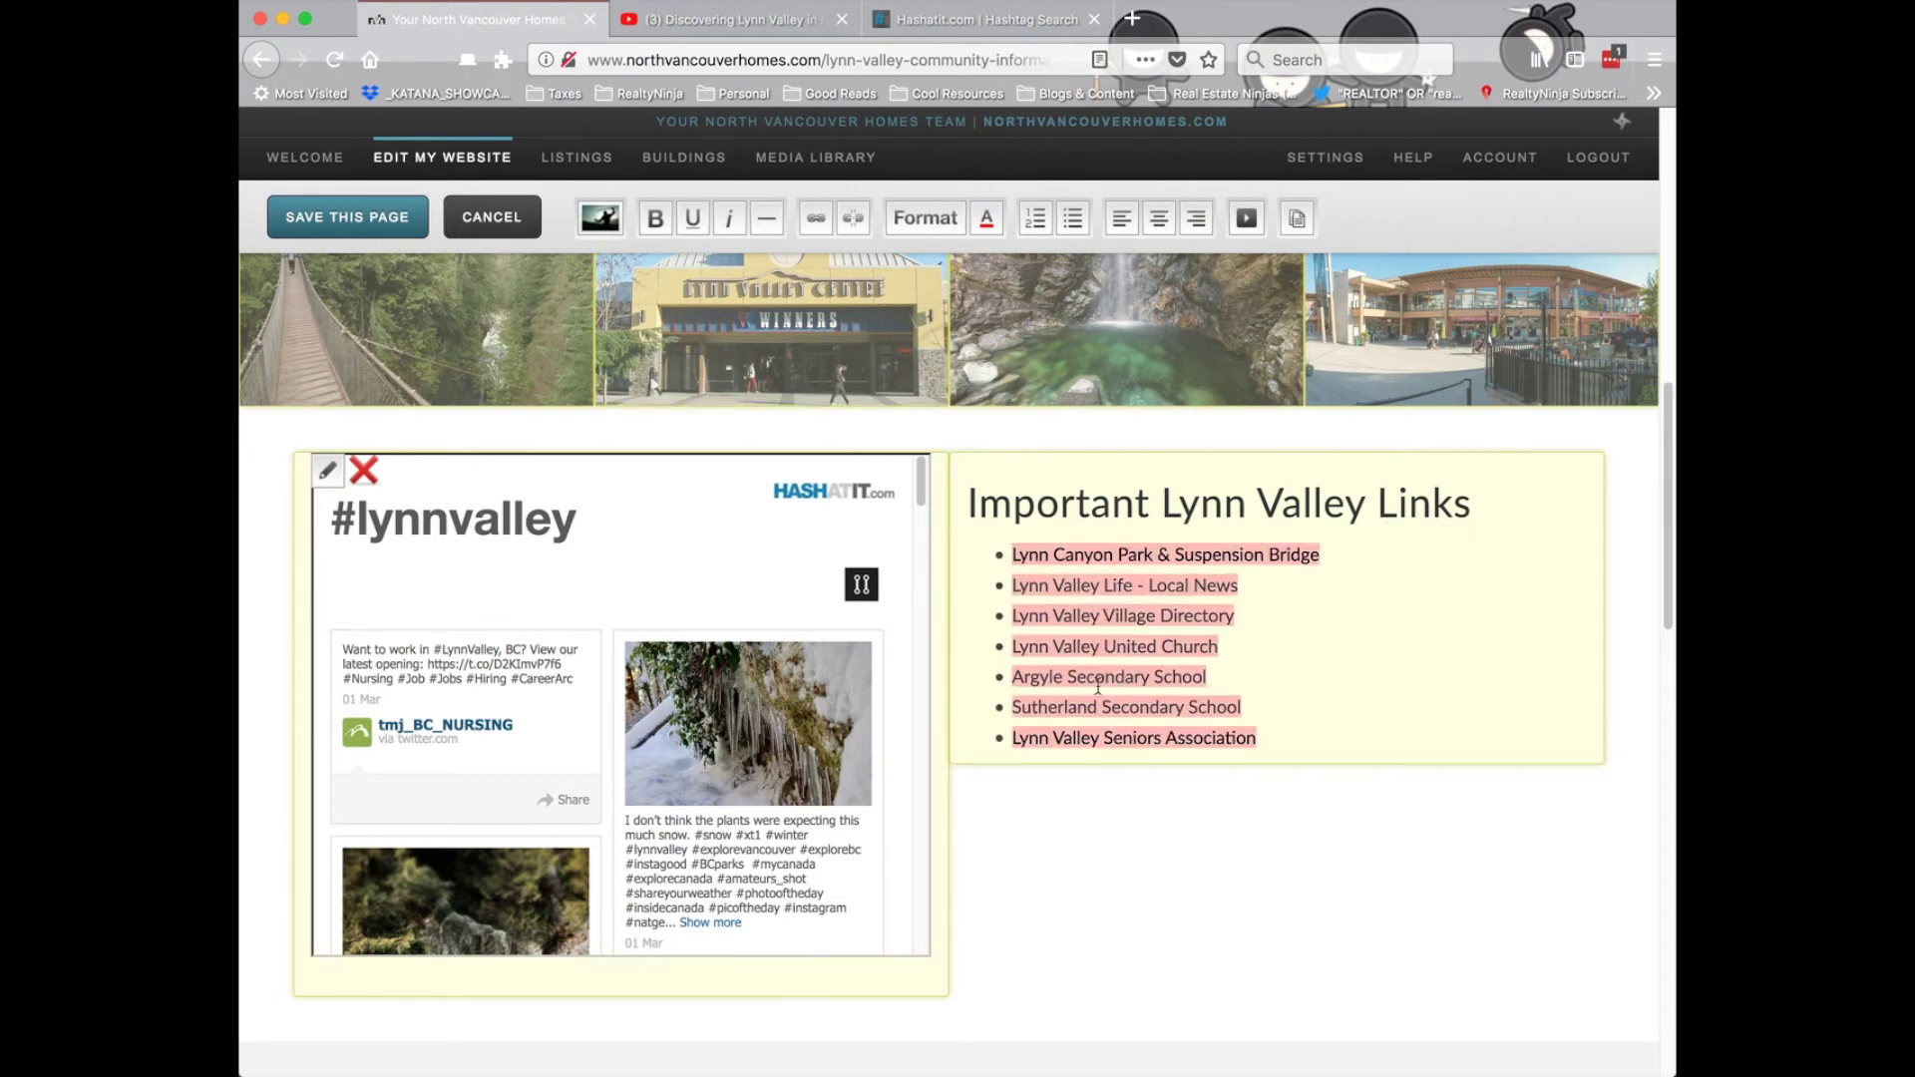
click(357, 221)
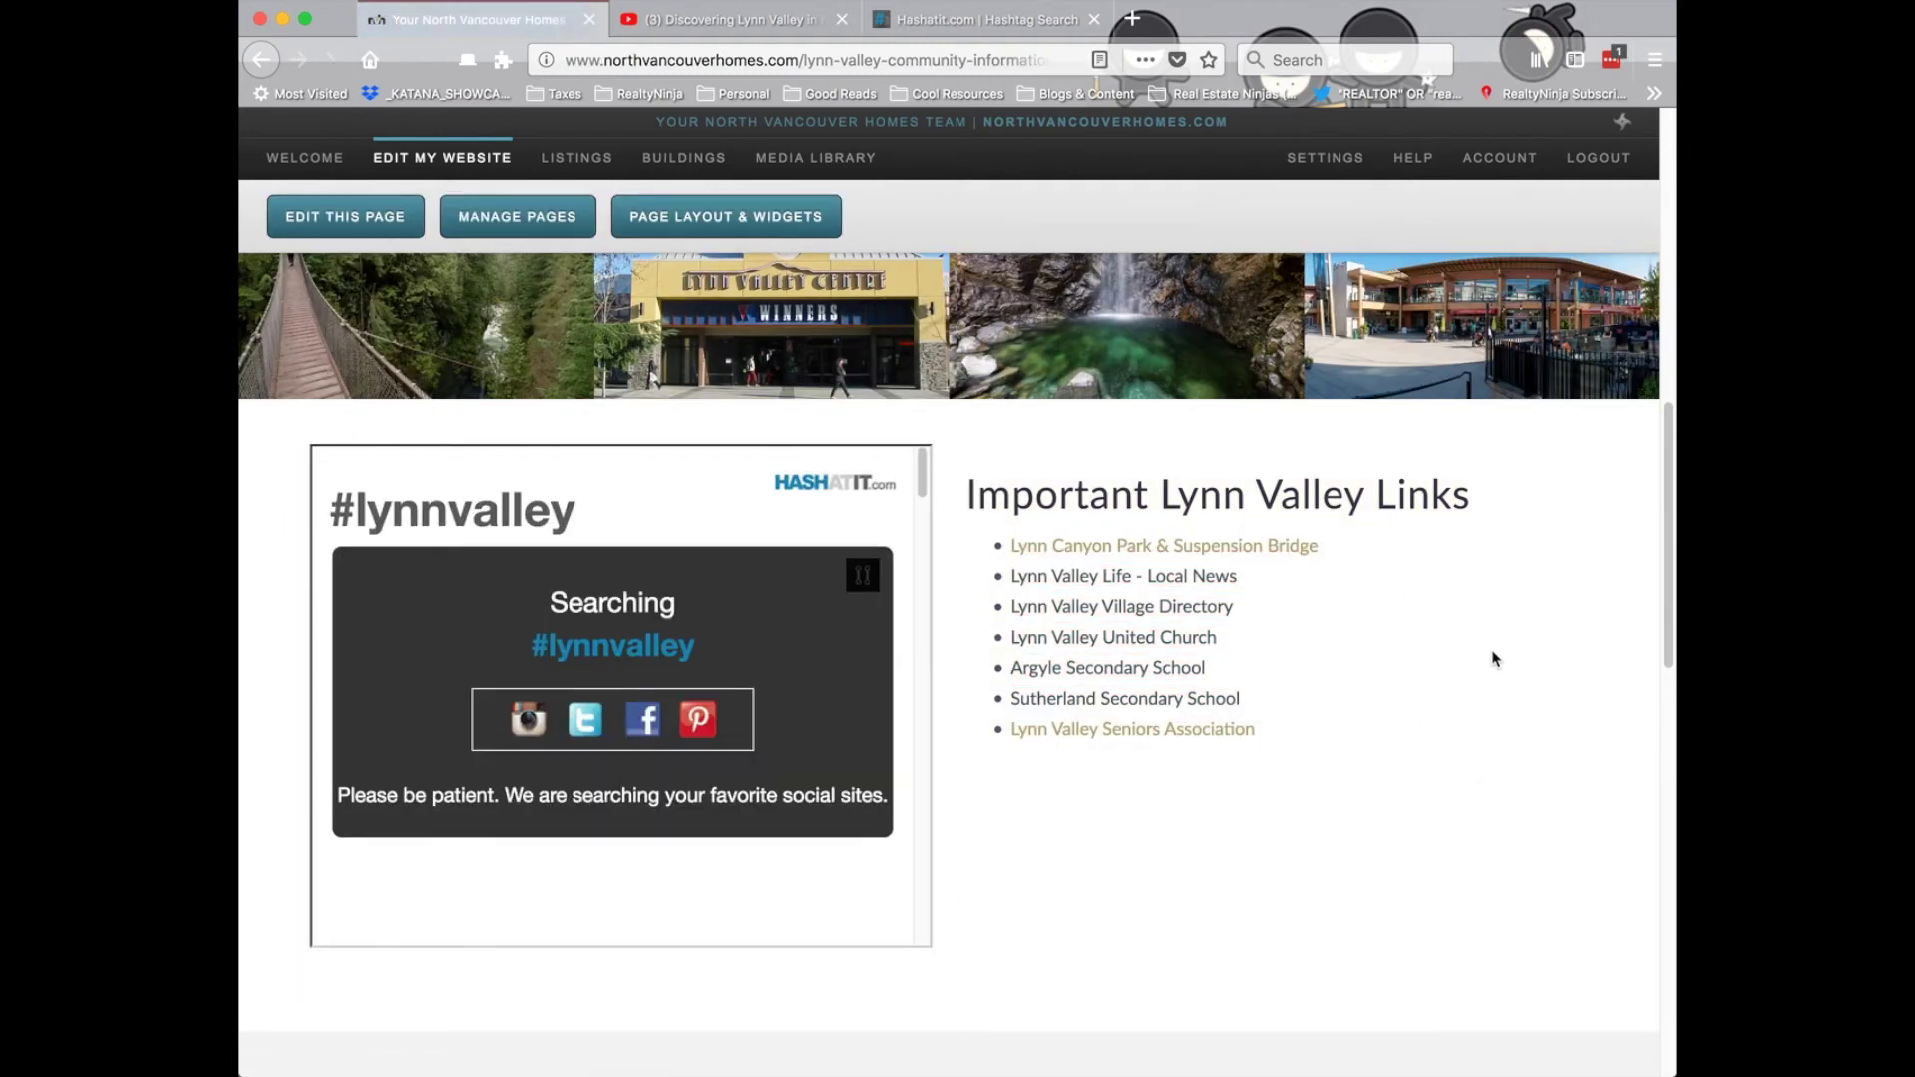
- Set the misty forest photo from the media library as the background of the Content: 2 Columns (Equal) widget
scroll(1493, 660, down, 3)
scroll(1492, 655, up, 6)
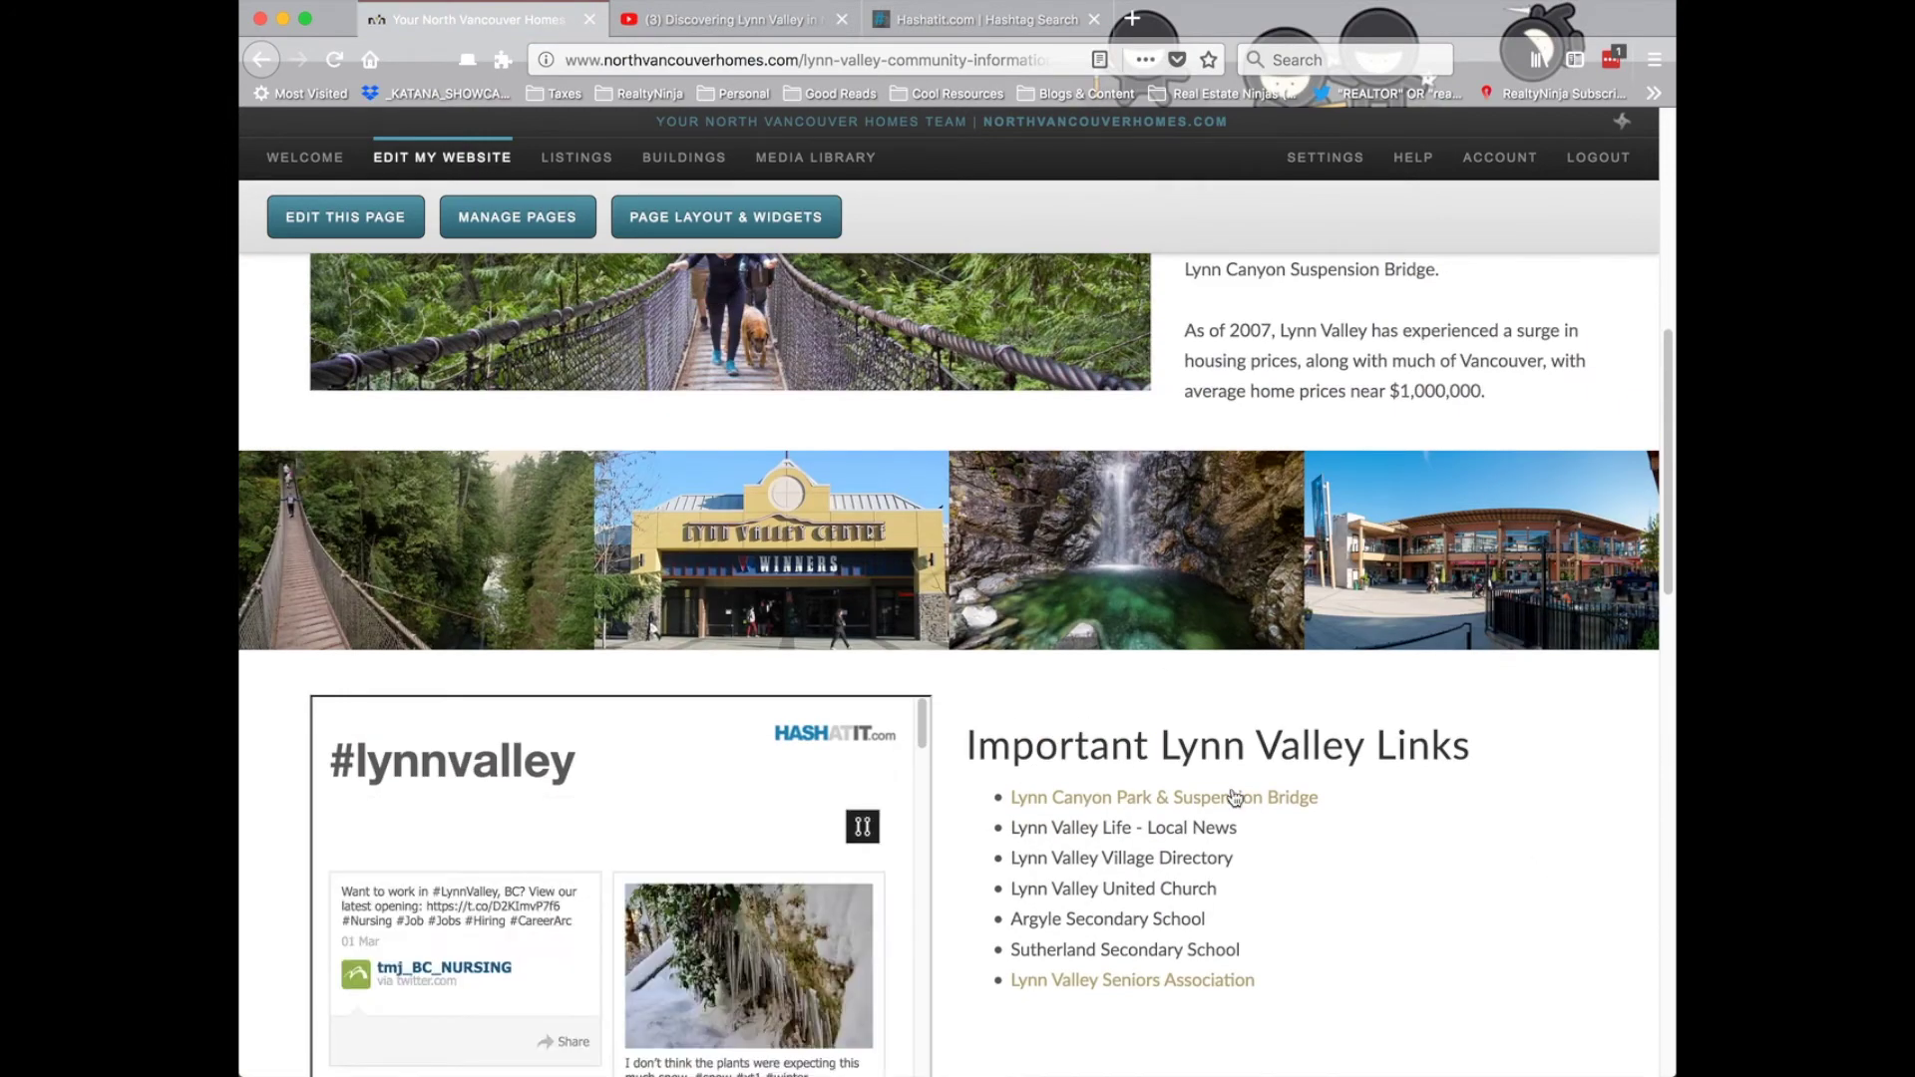
scroll(1442, 783, down, 3)
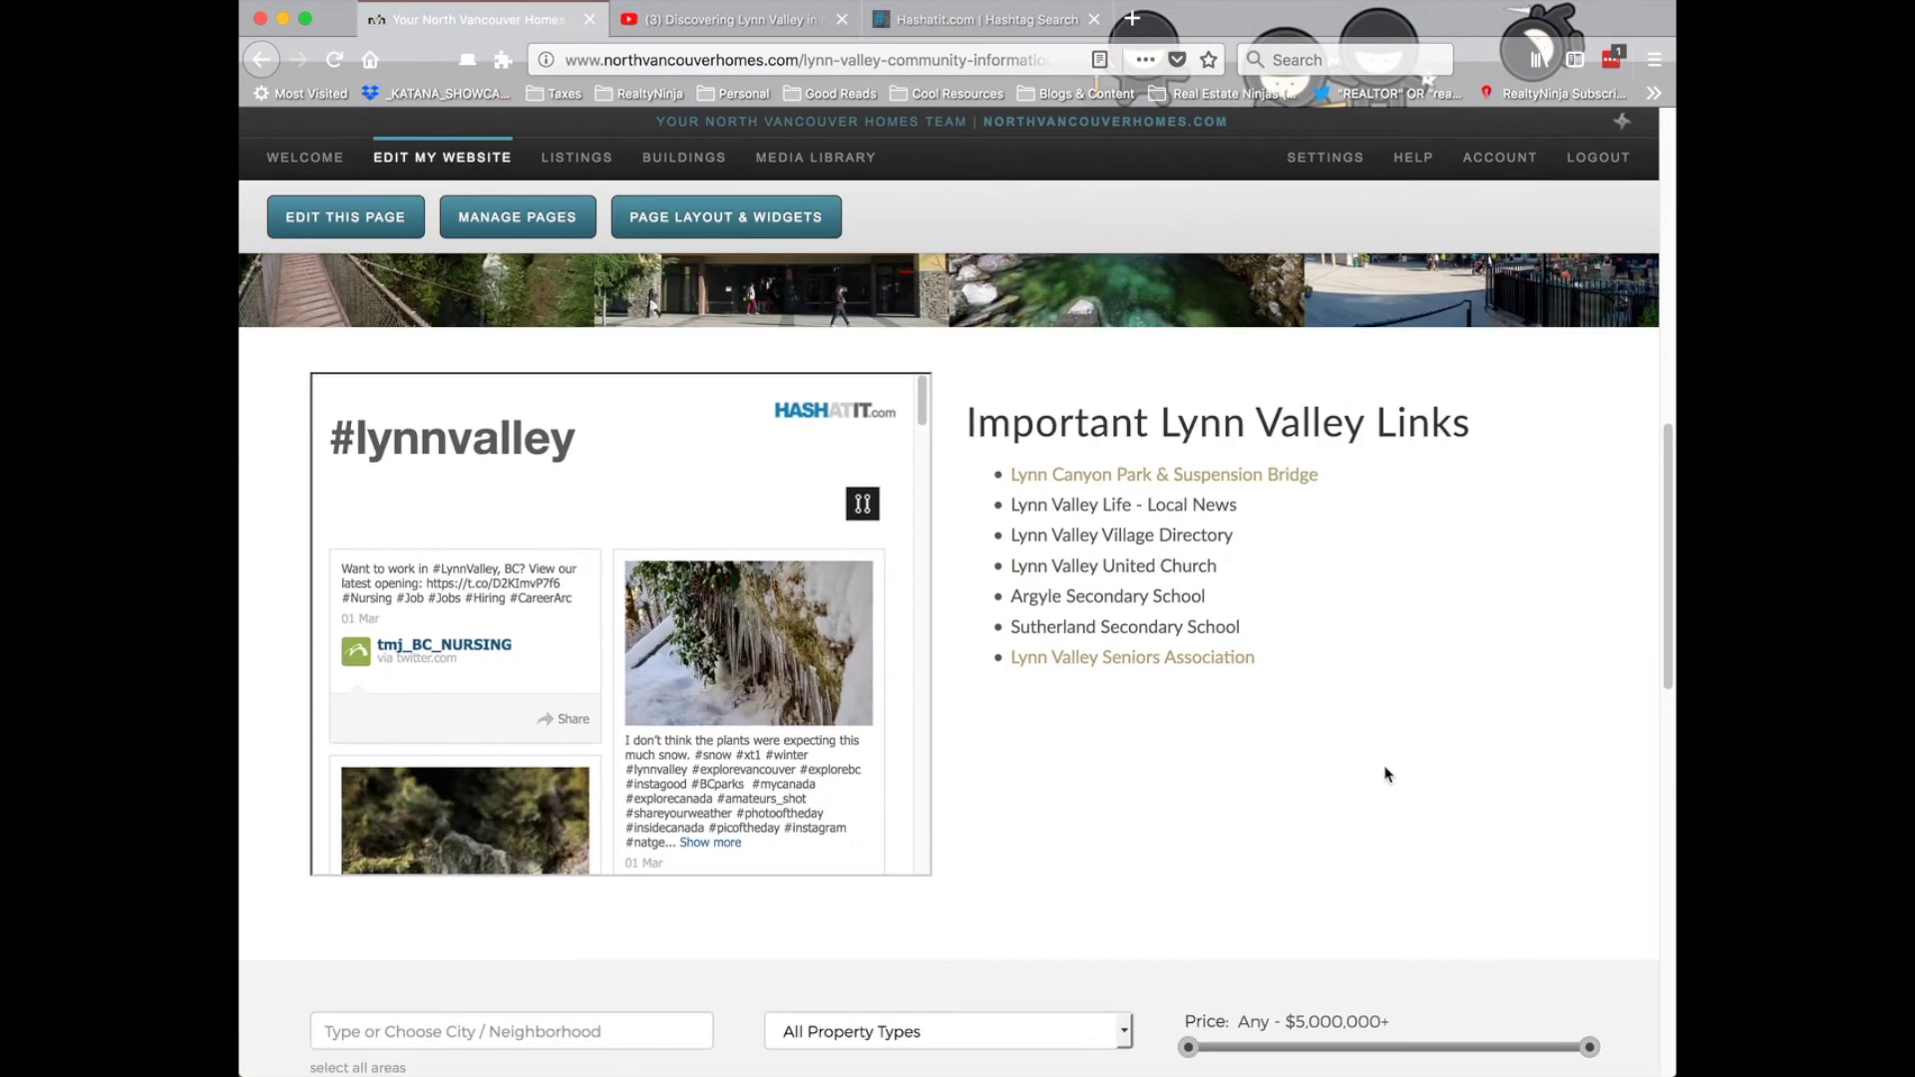
scroll(1526, 788, up, 10)
scroll(1533, 790, up, 2)
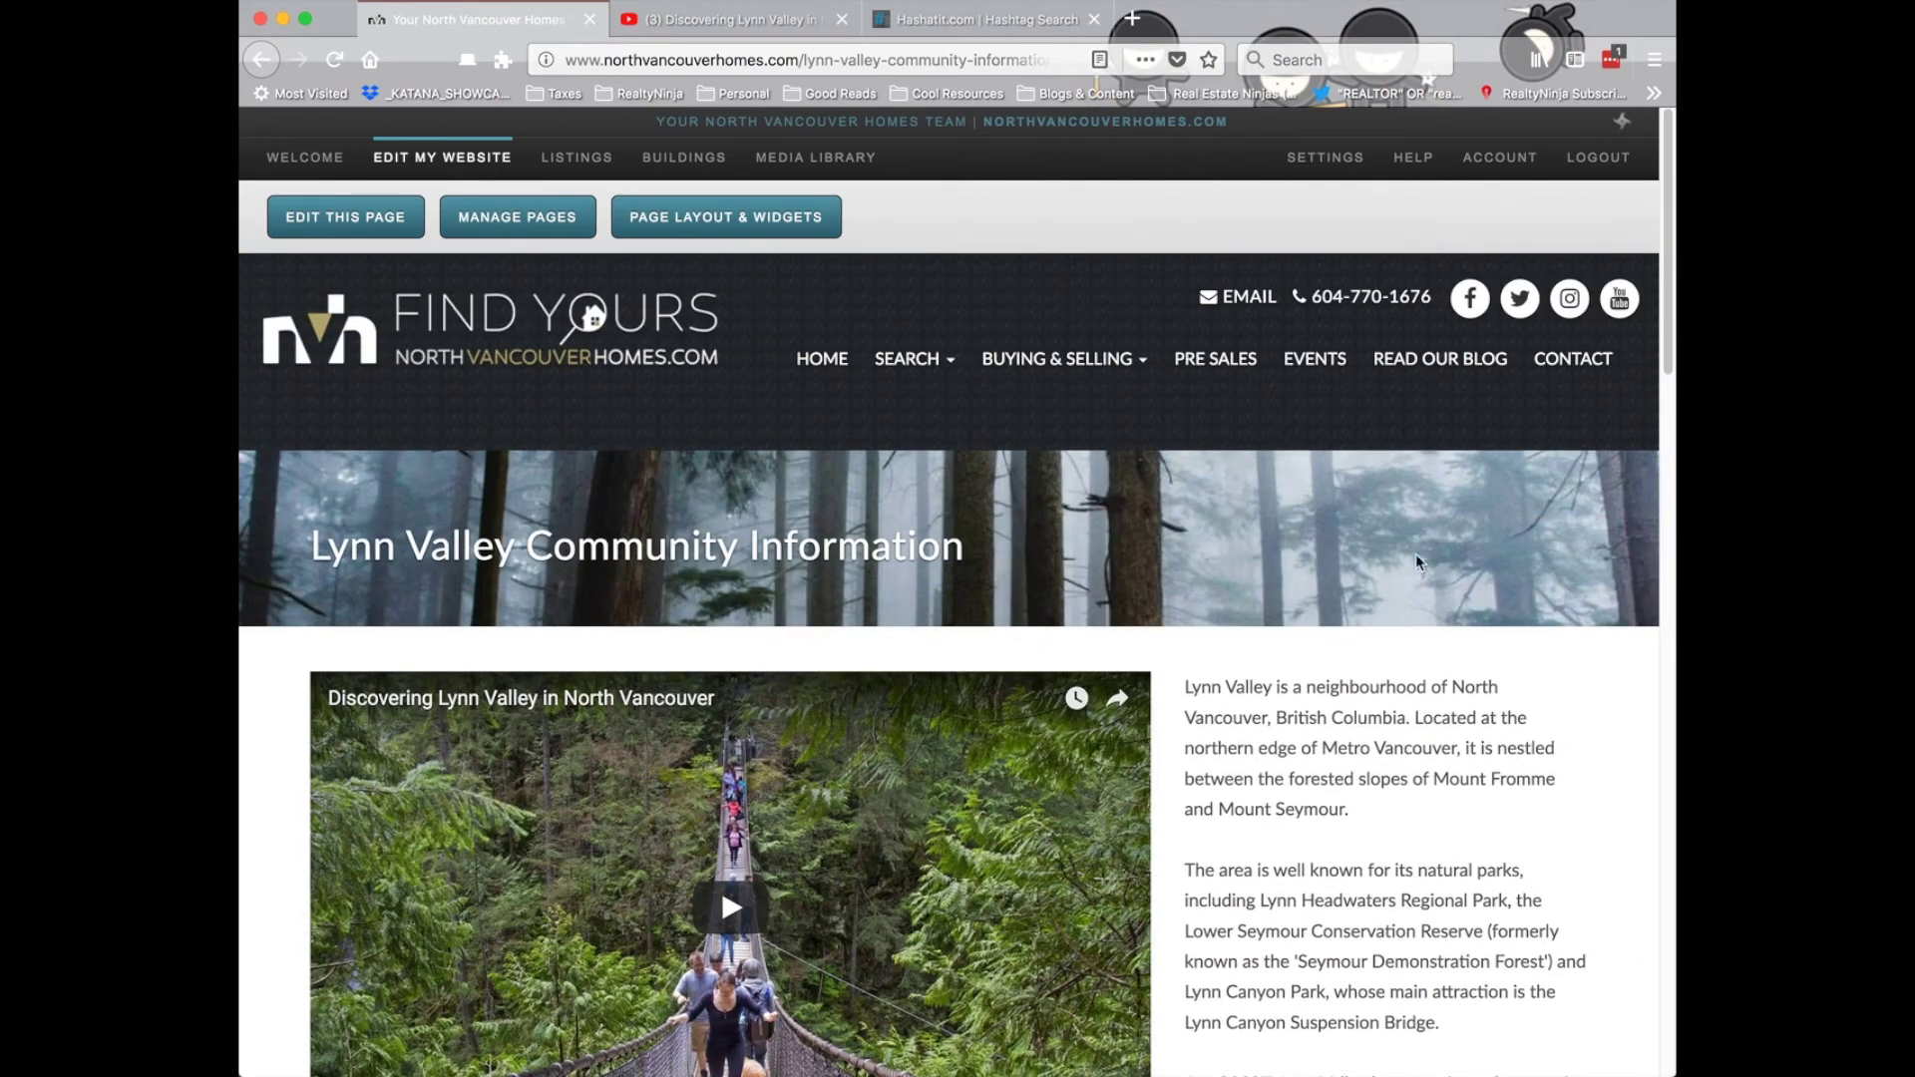
scroll(1498, 612, down, 9)
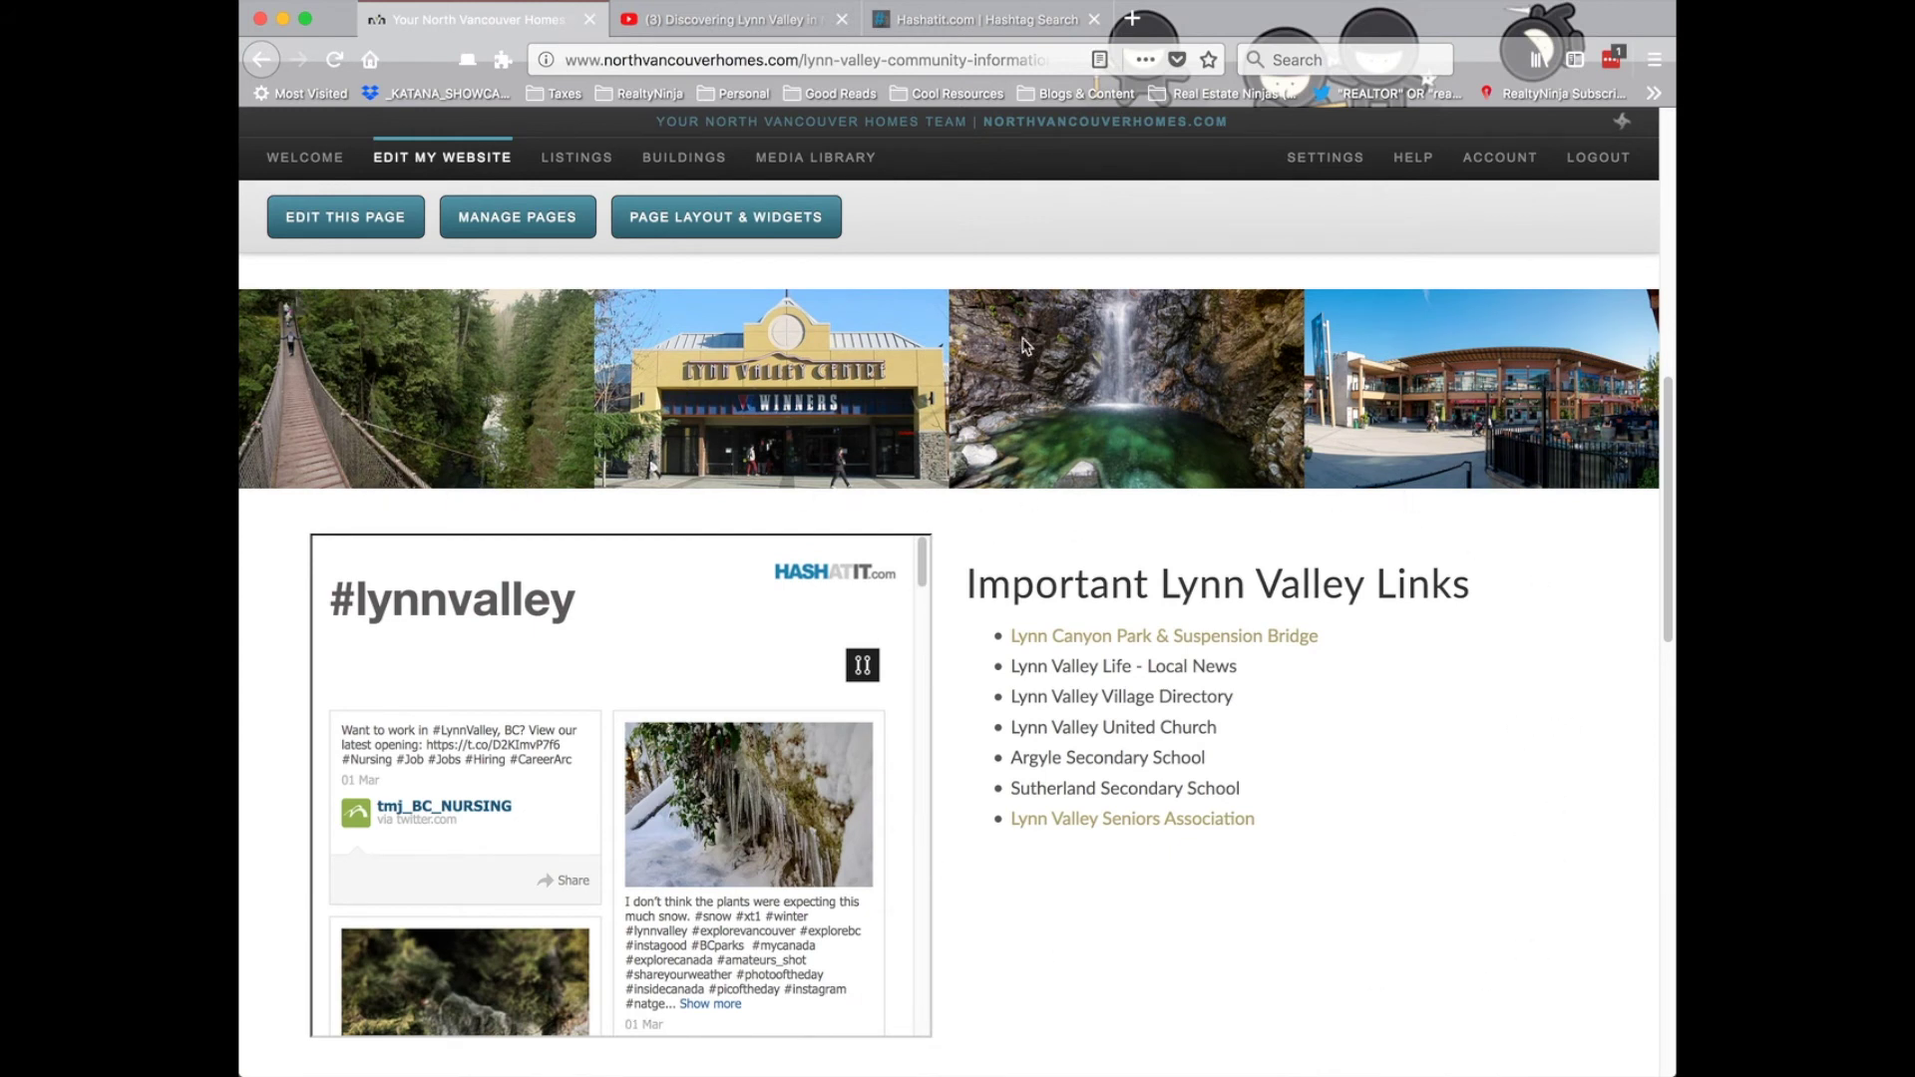
click(723, 217)
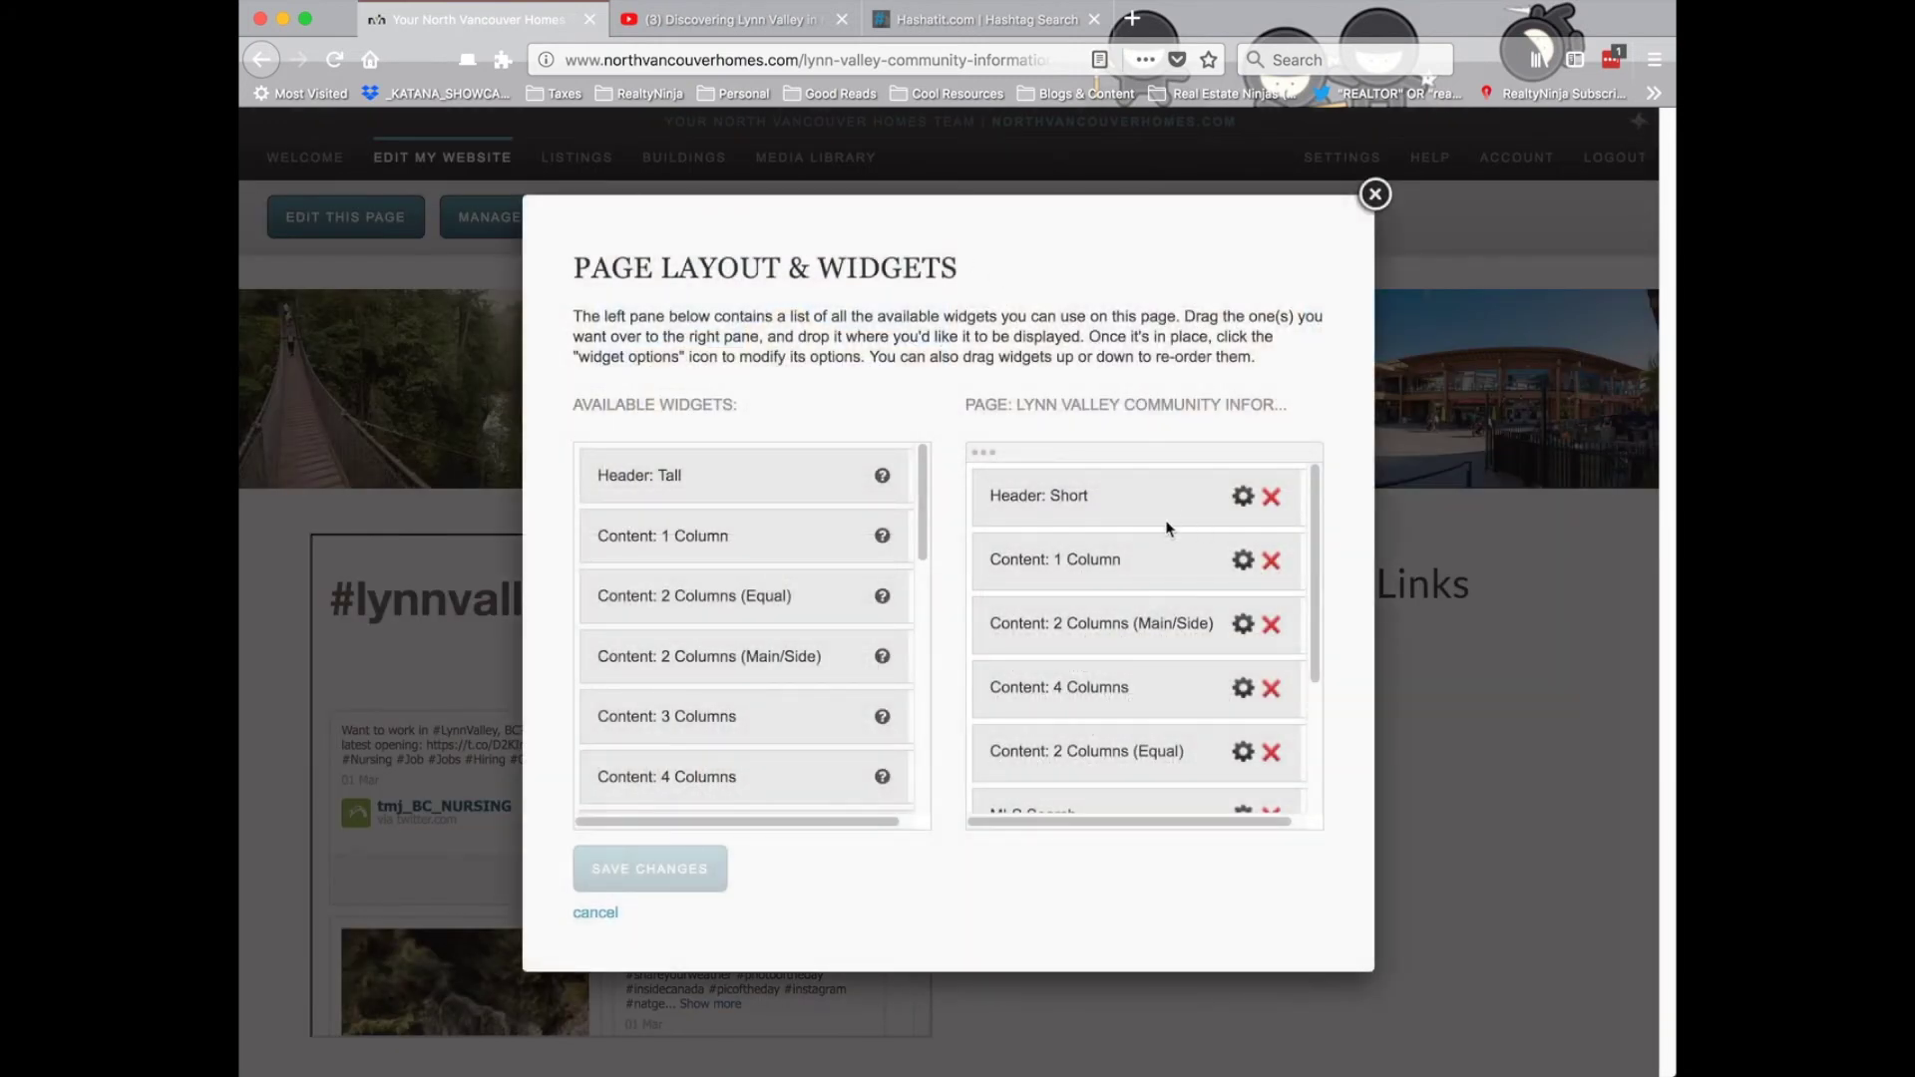
scroll(1107, 738, down, 1)
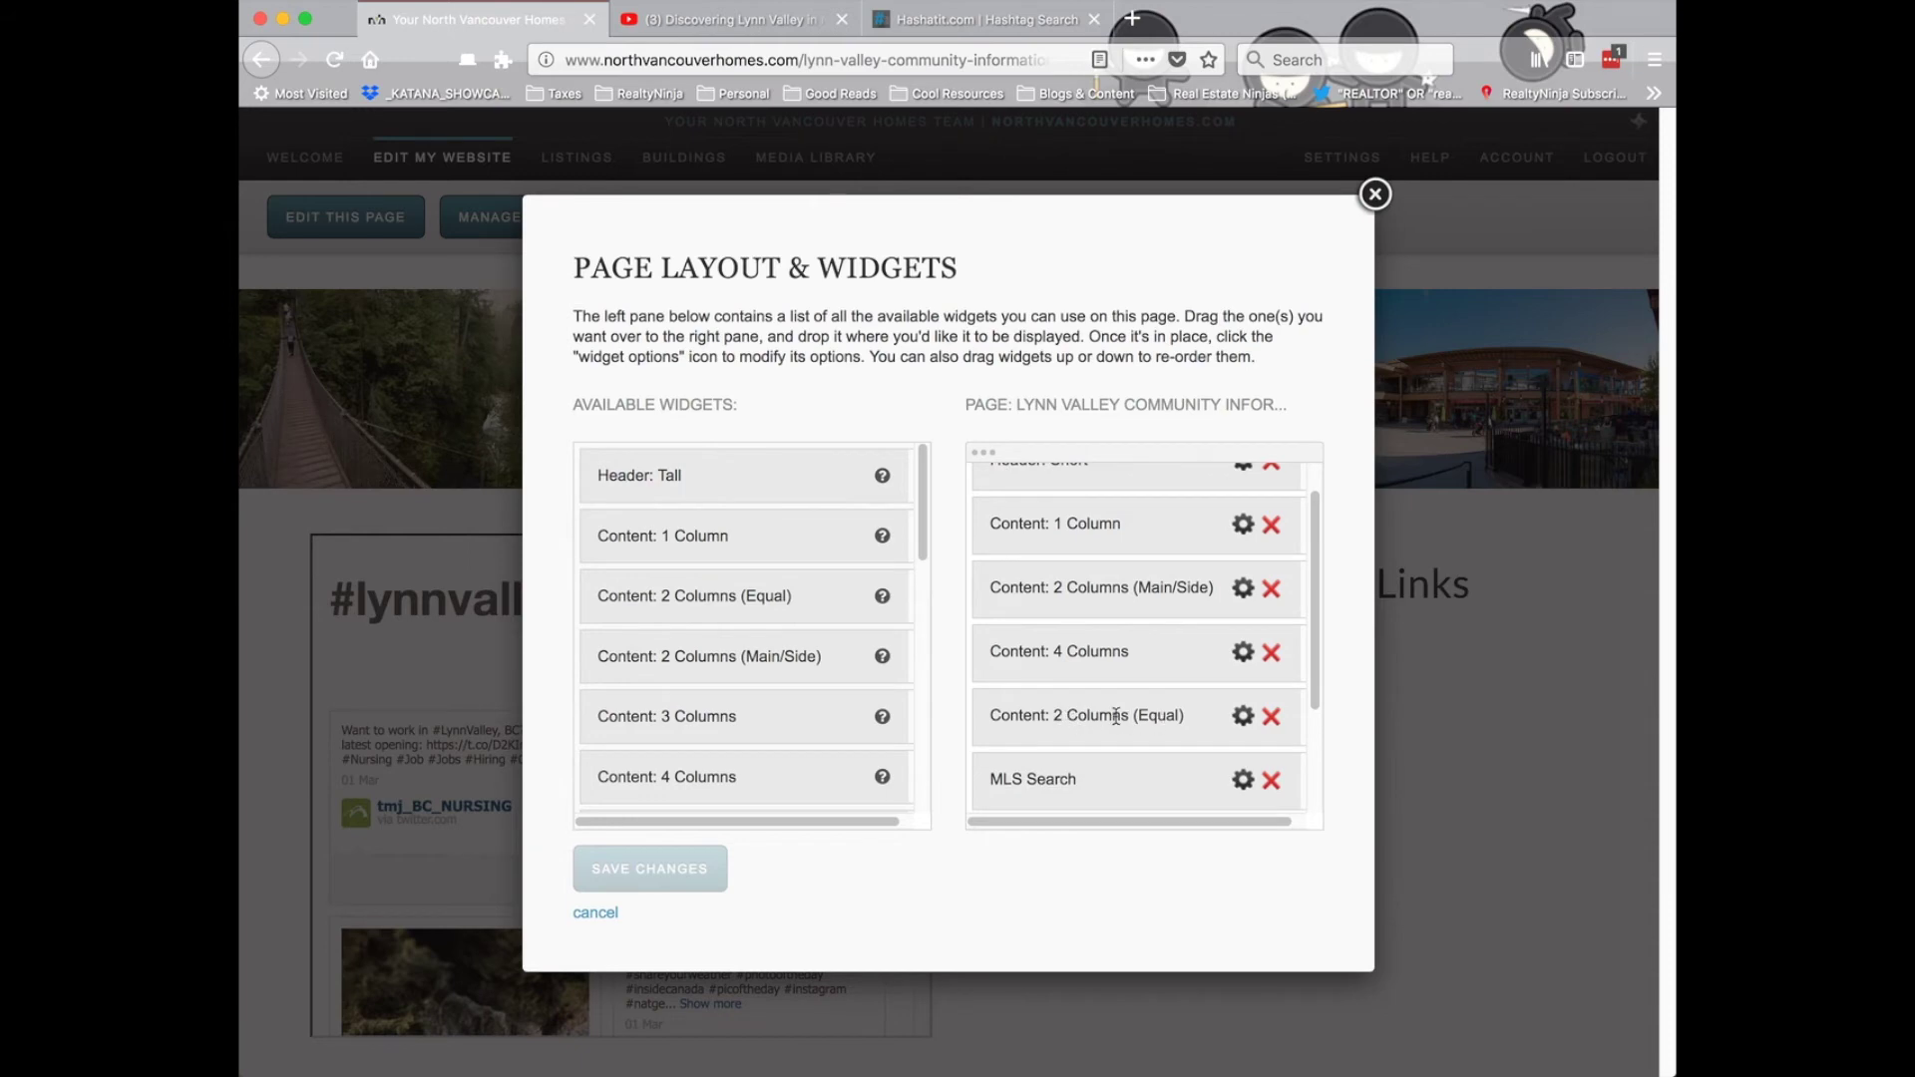
click(1243, 718)
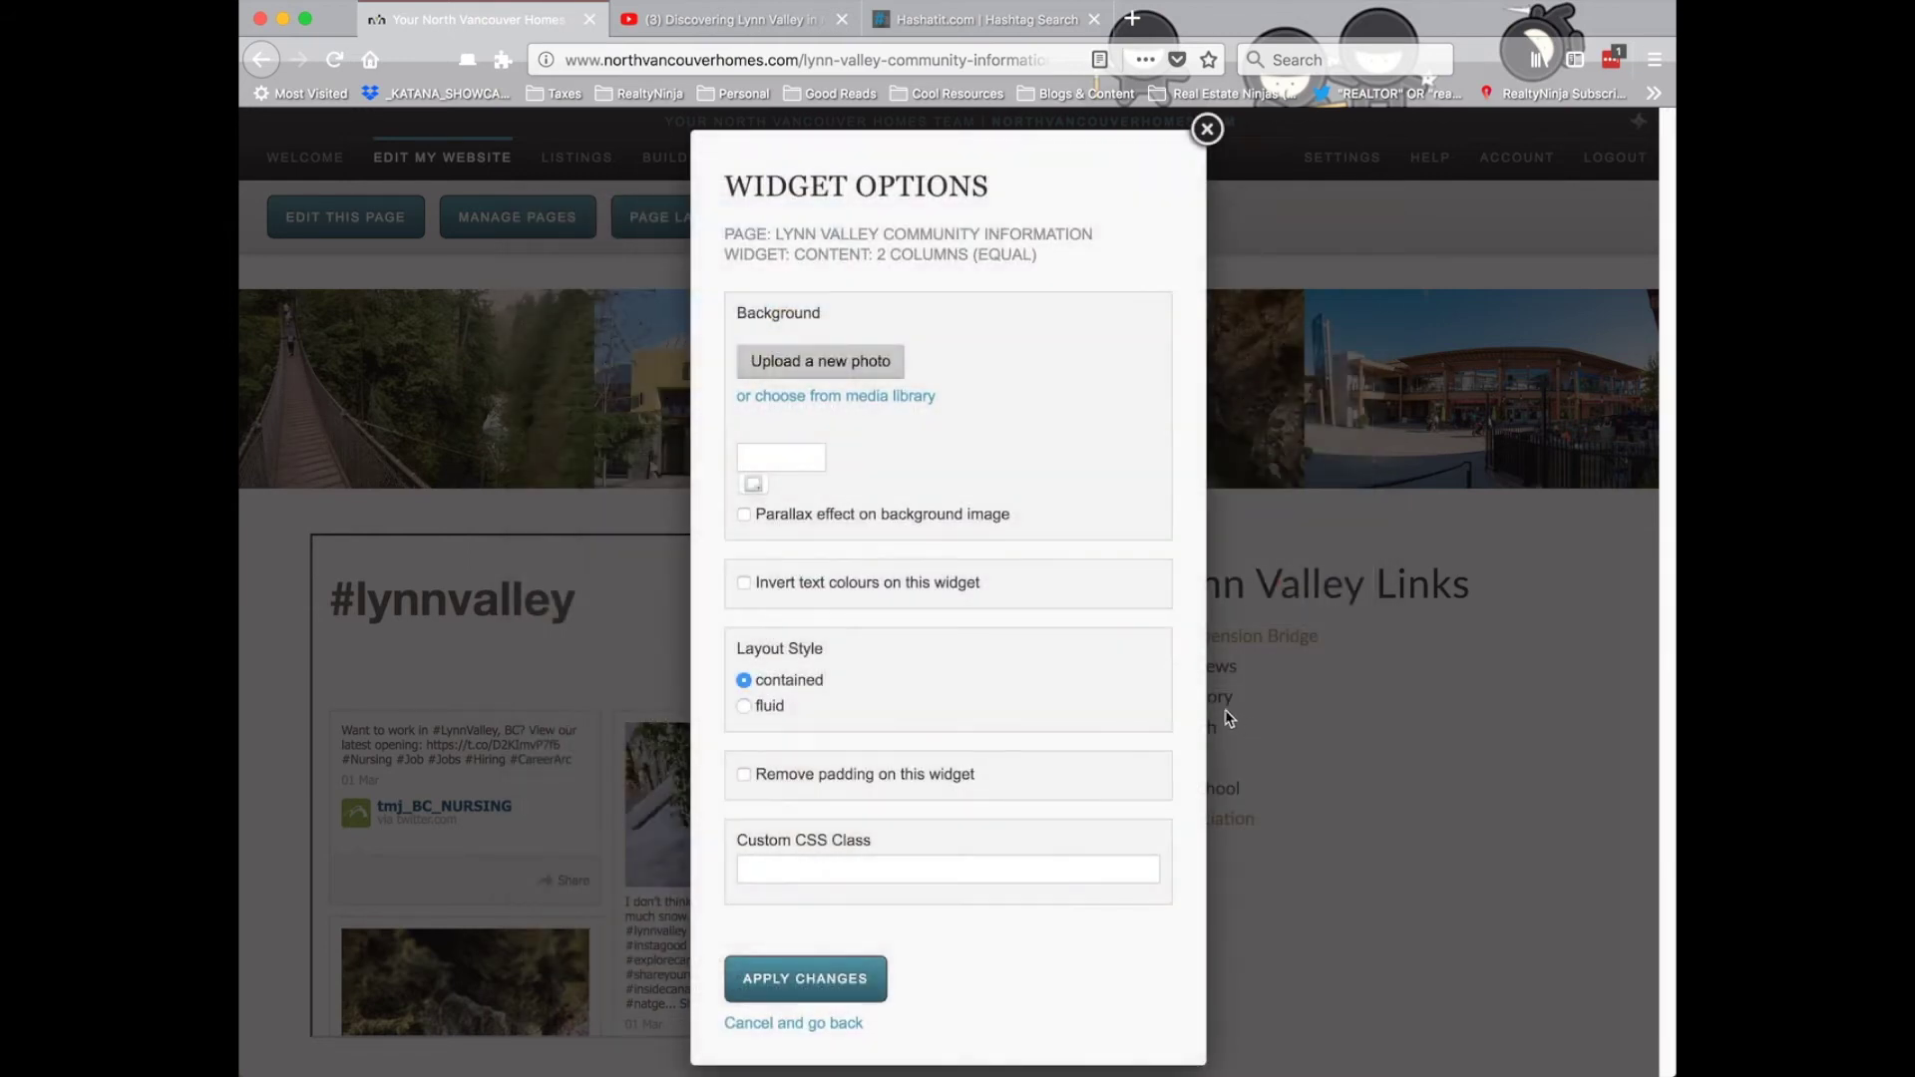
click(811, 398)
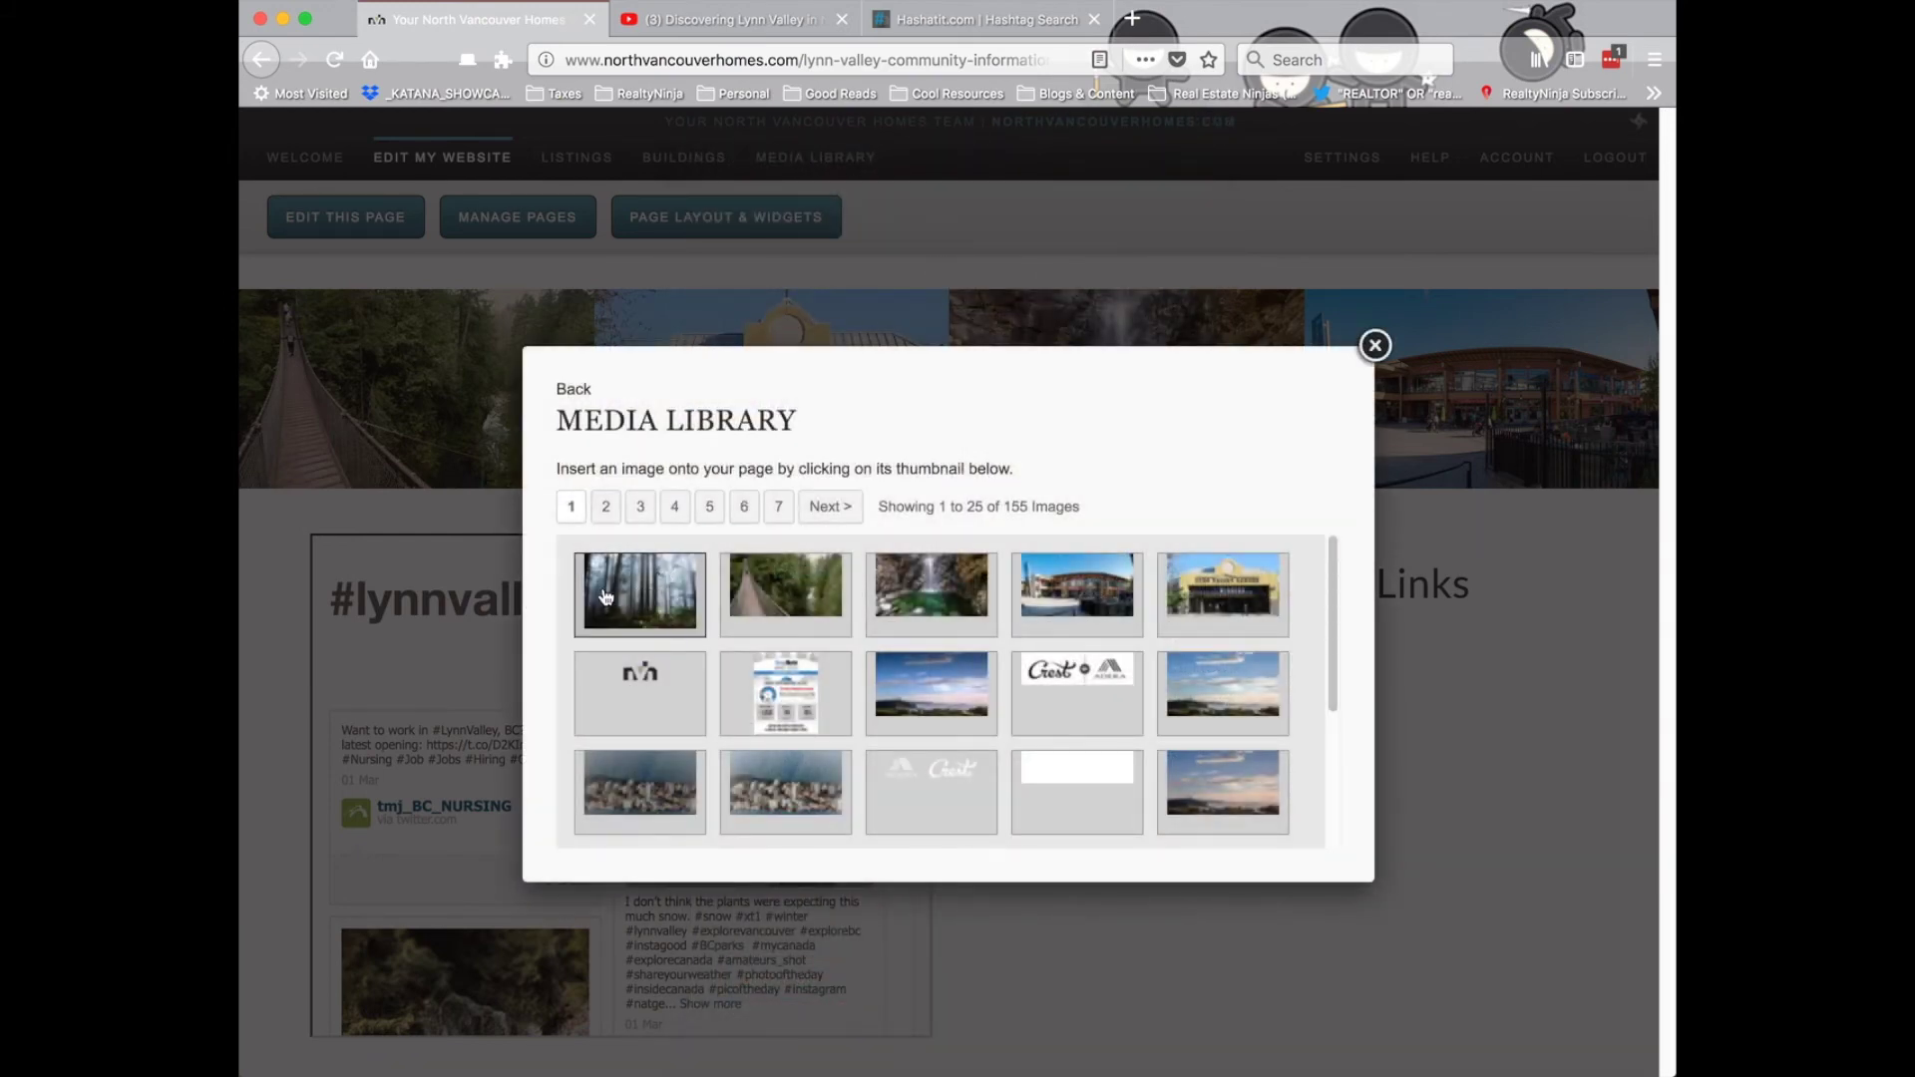
click(659, 599)
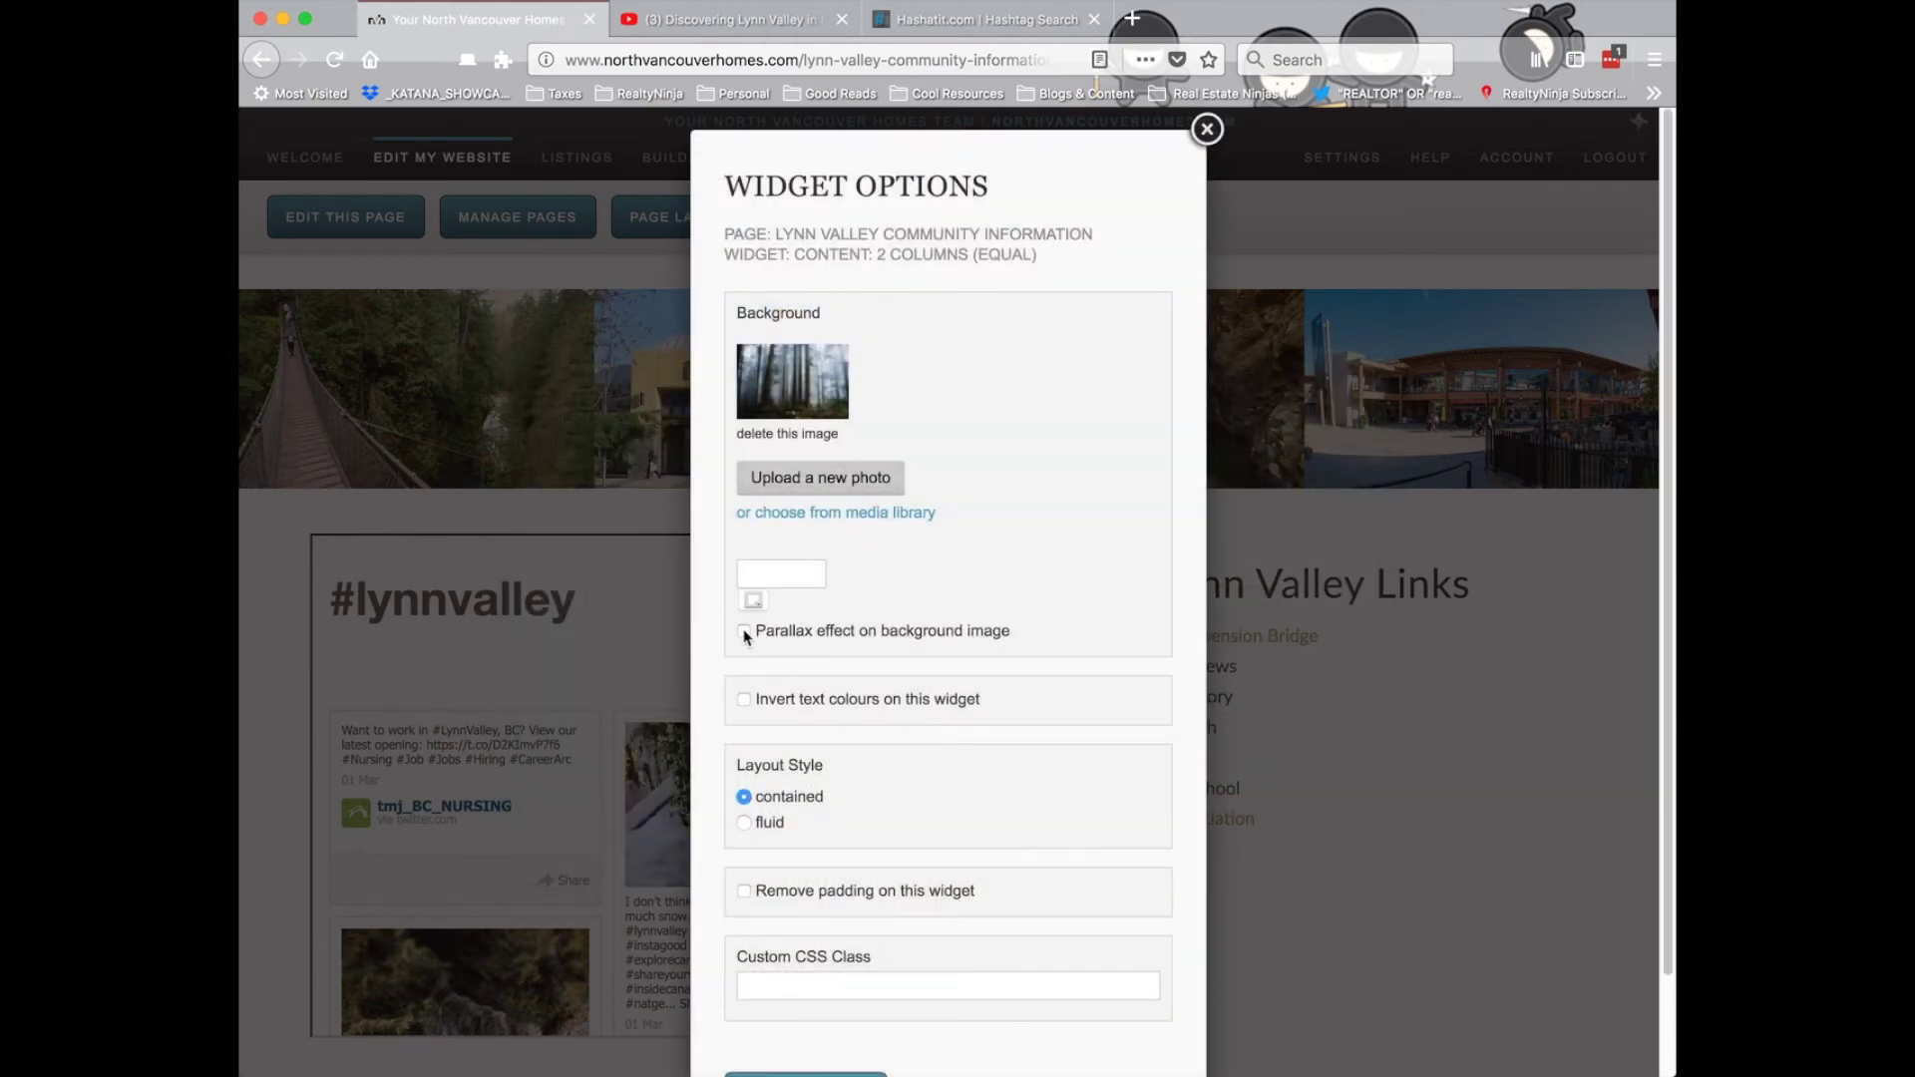
- Enable the parallax effect and inverted text colours for the two-column widget, then apply and save the layout changes
click(743, 631)
click(786, 701)
scroll(962, 935, down, 2)
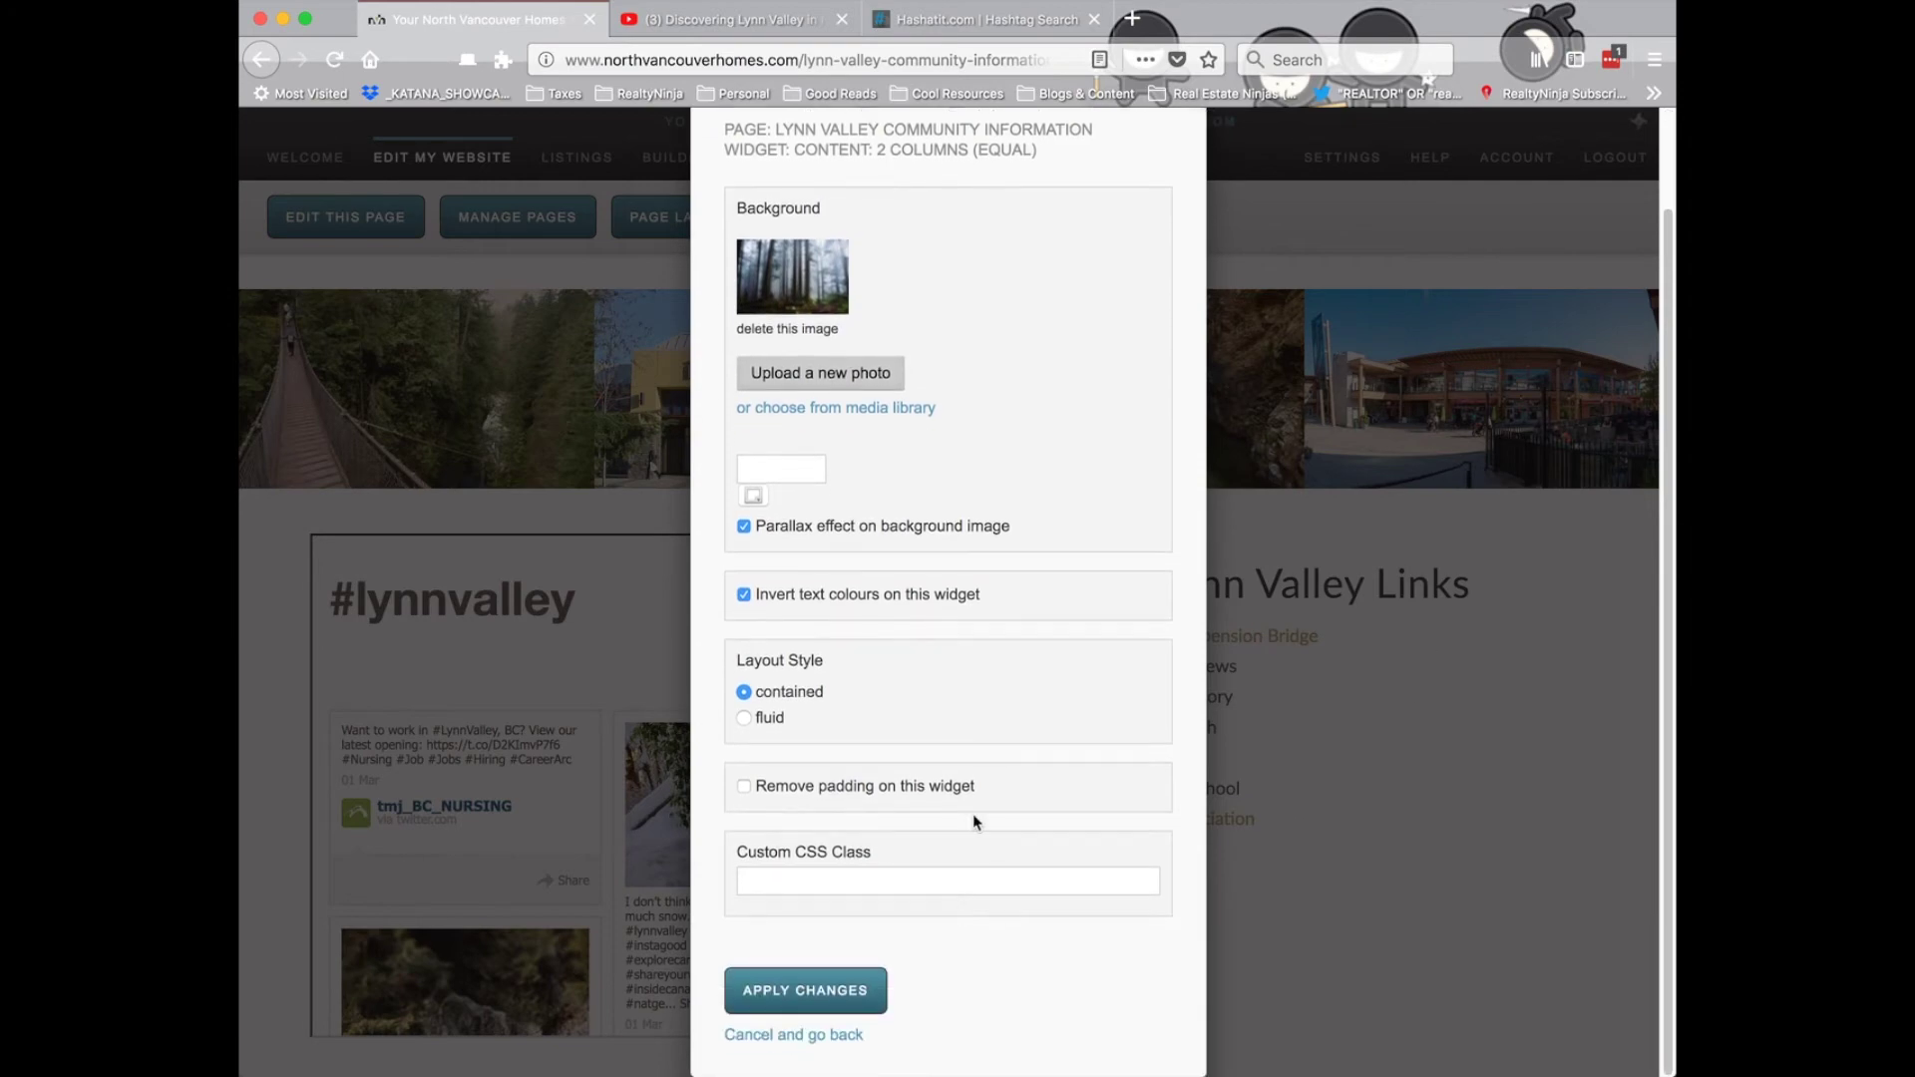
click(804, 987)
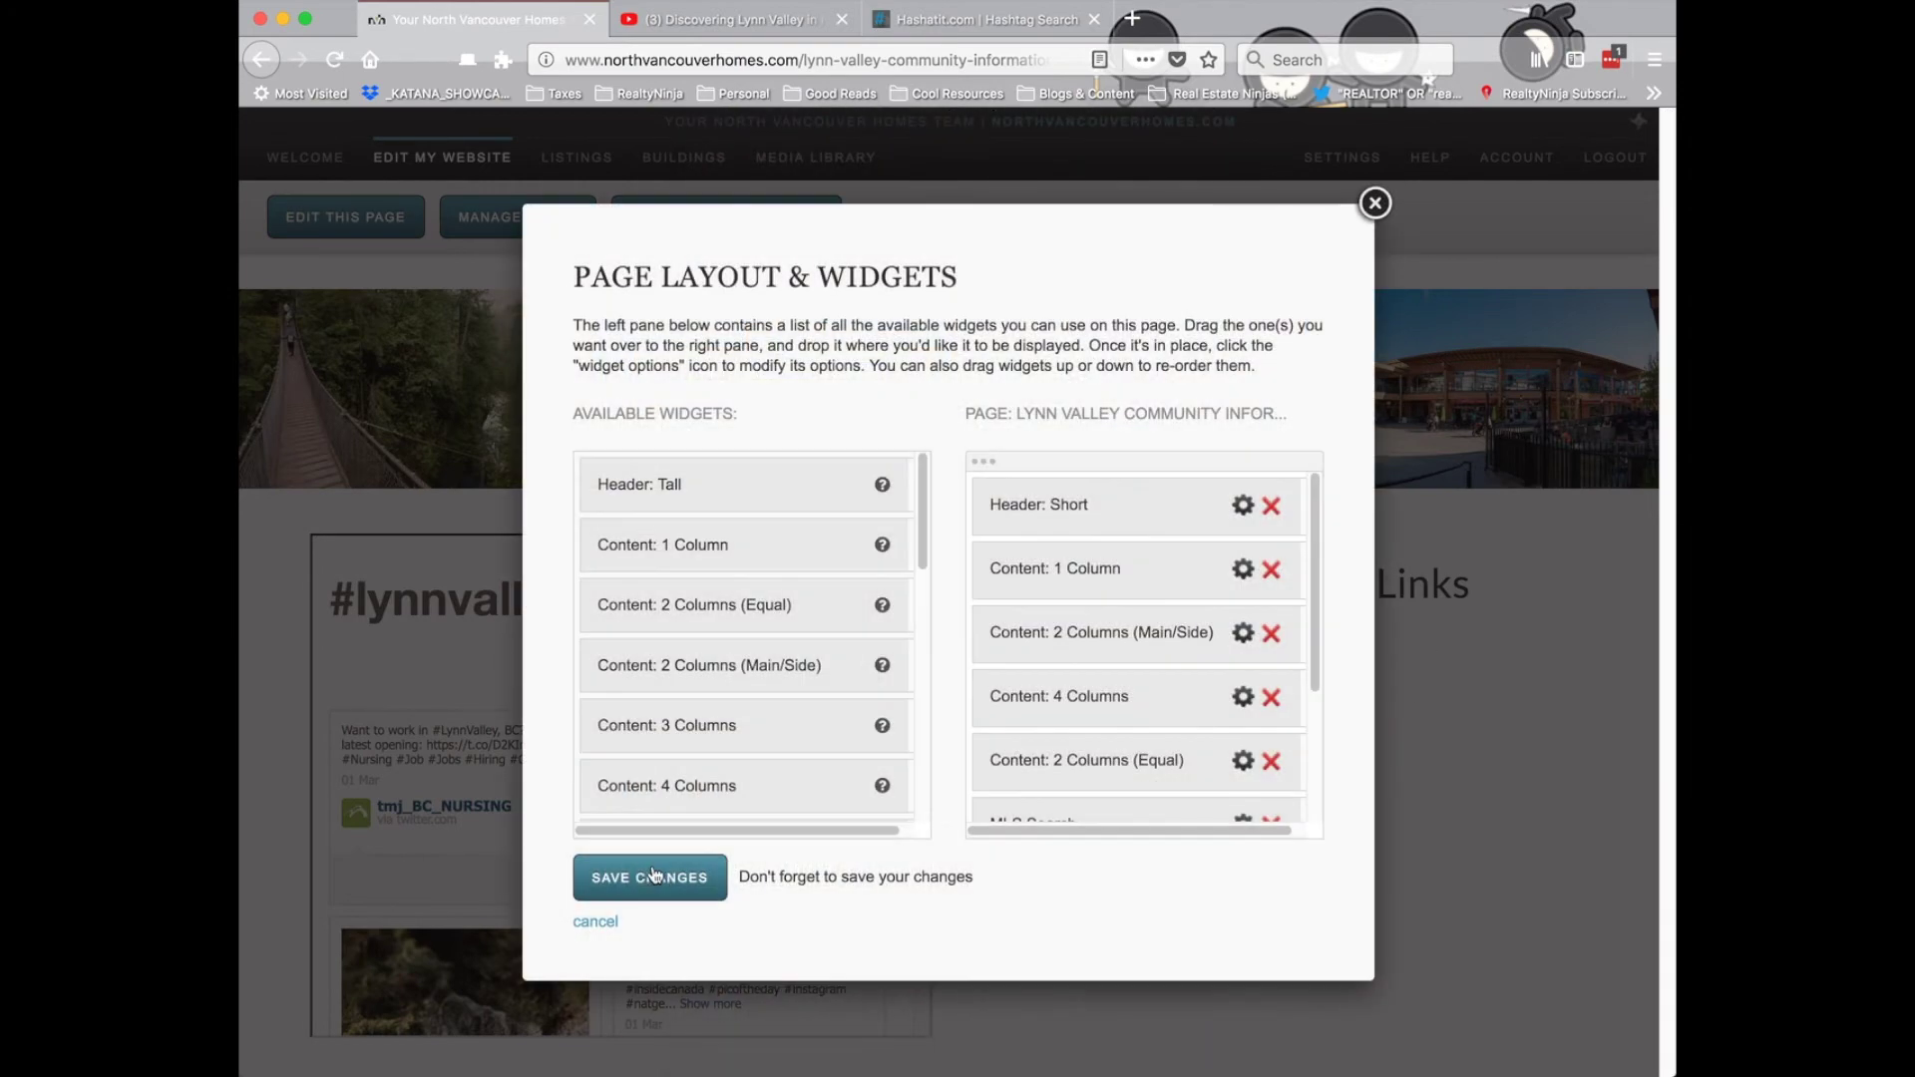
click(637, 878)
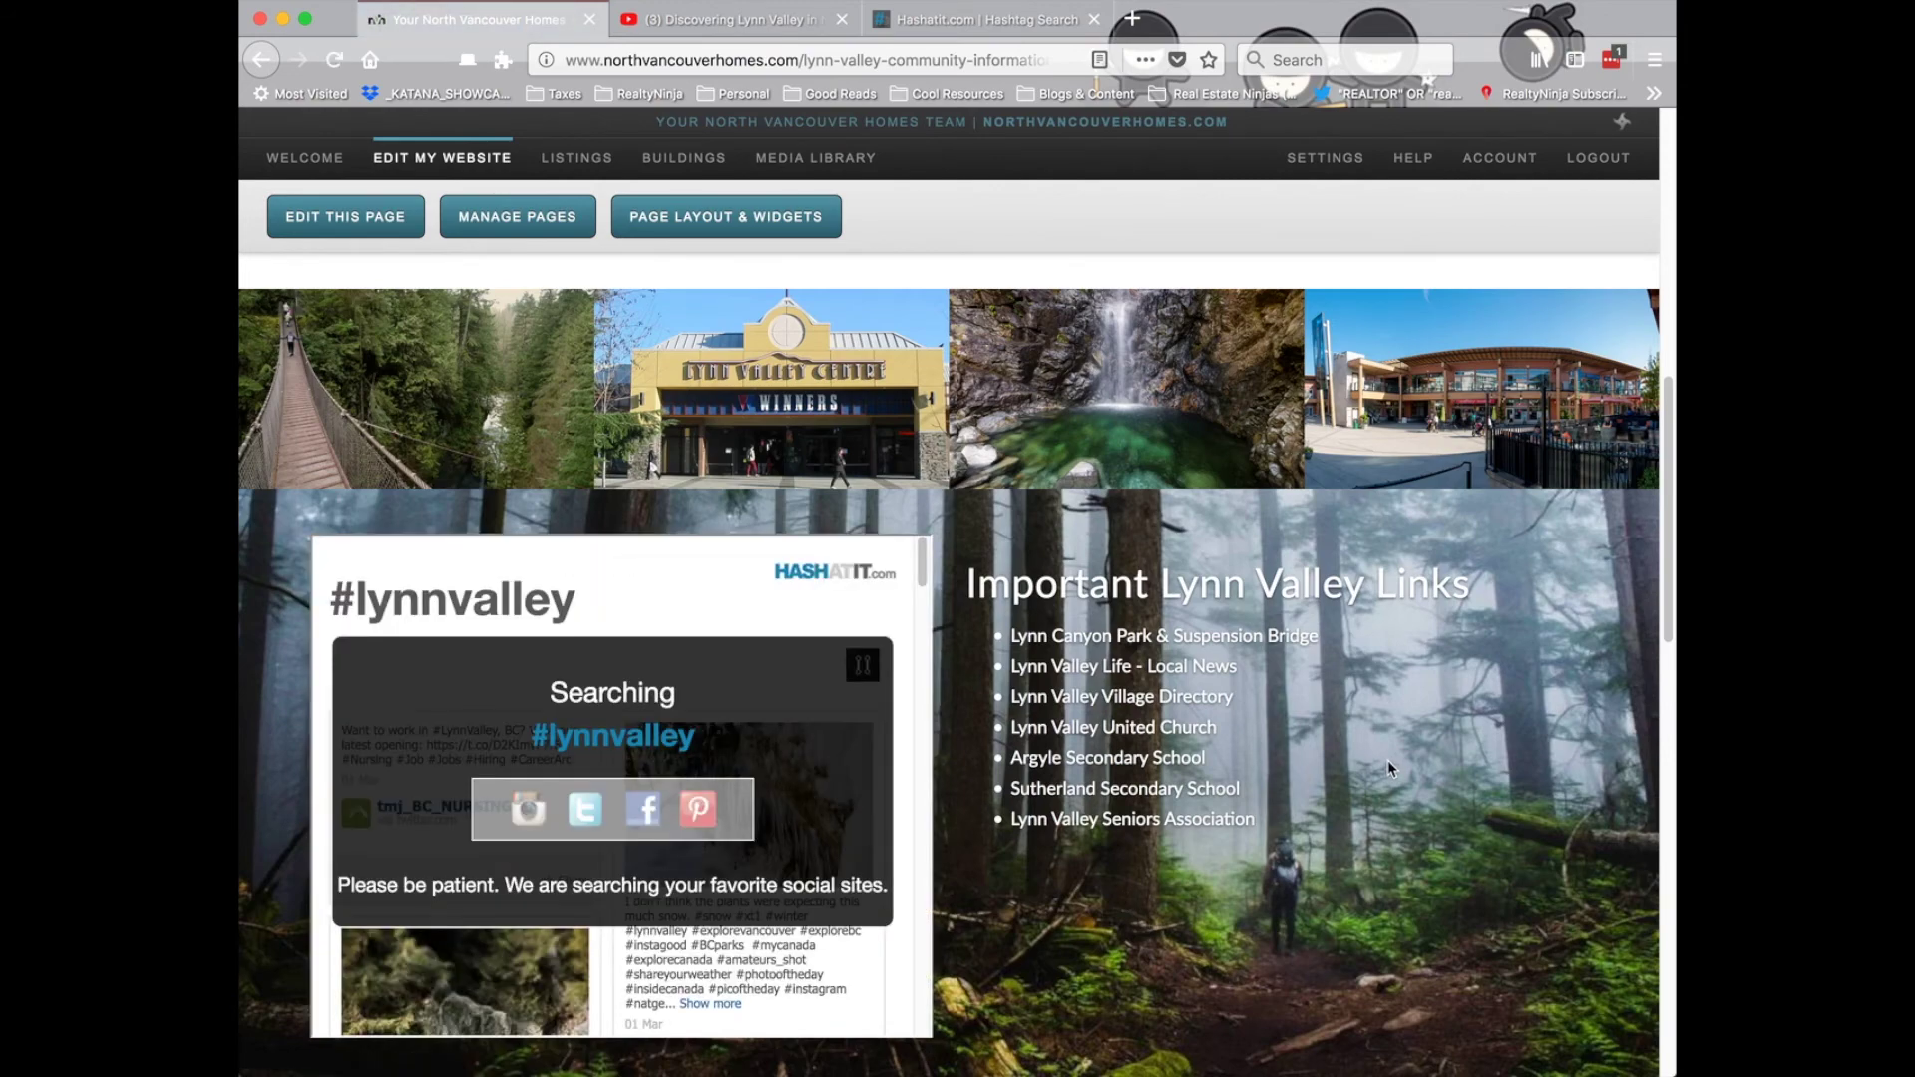
- Review the community page from the header through the video, photo row, hashtag feed and links to the sections below
scroll(1291, 852, down, 2)
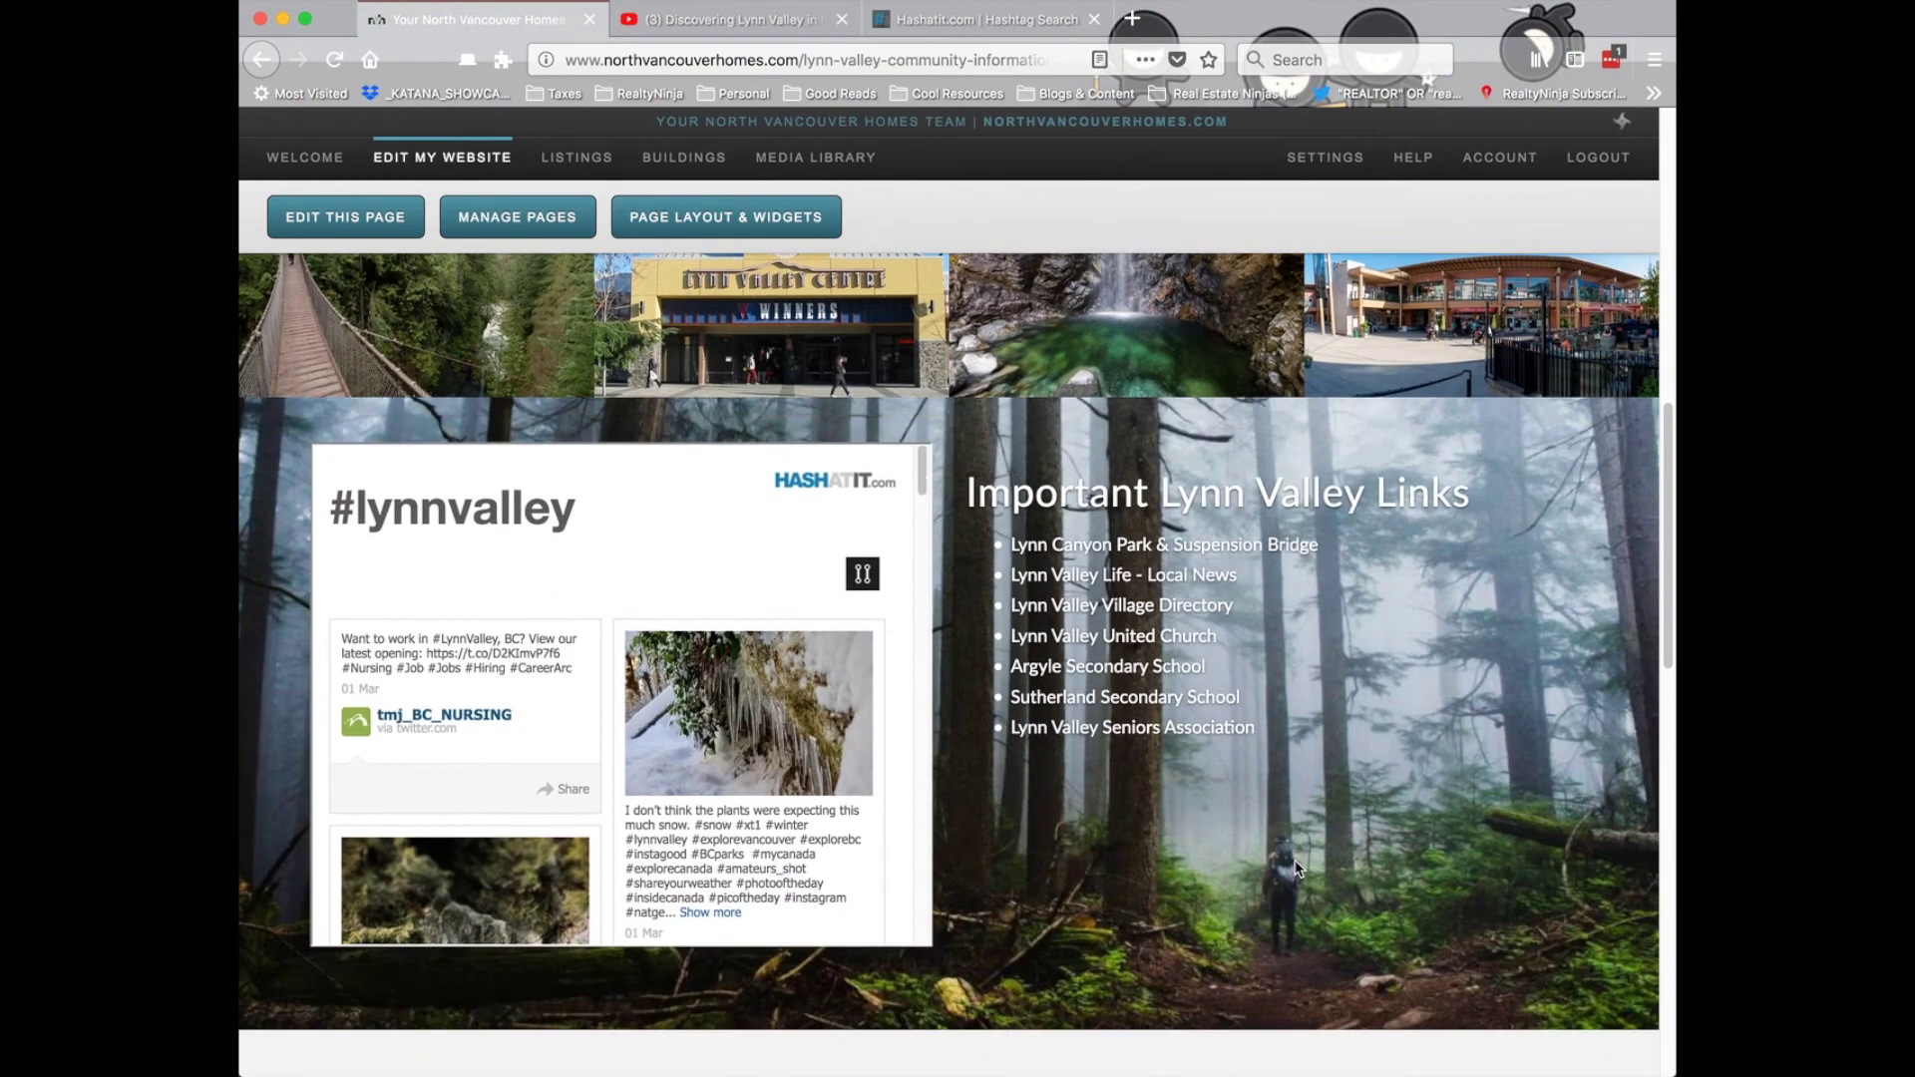
scroll(1291, 852, up, 10)
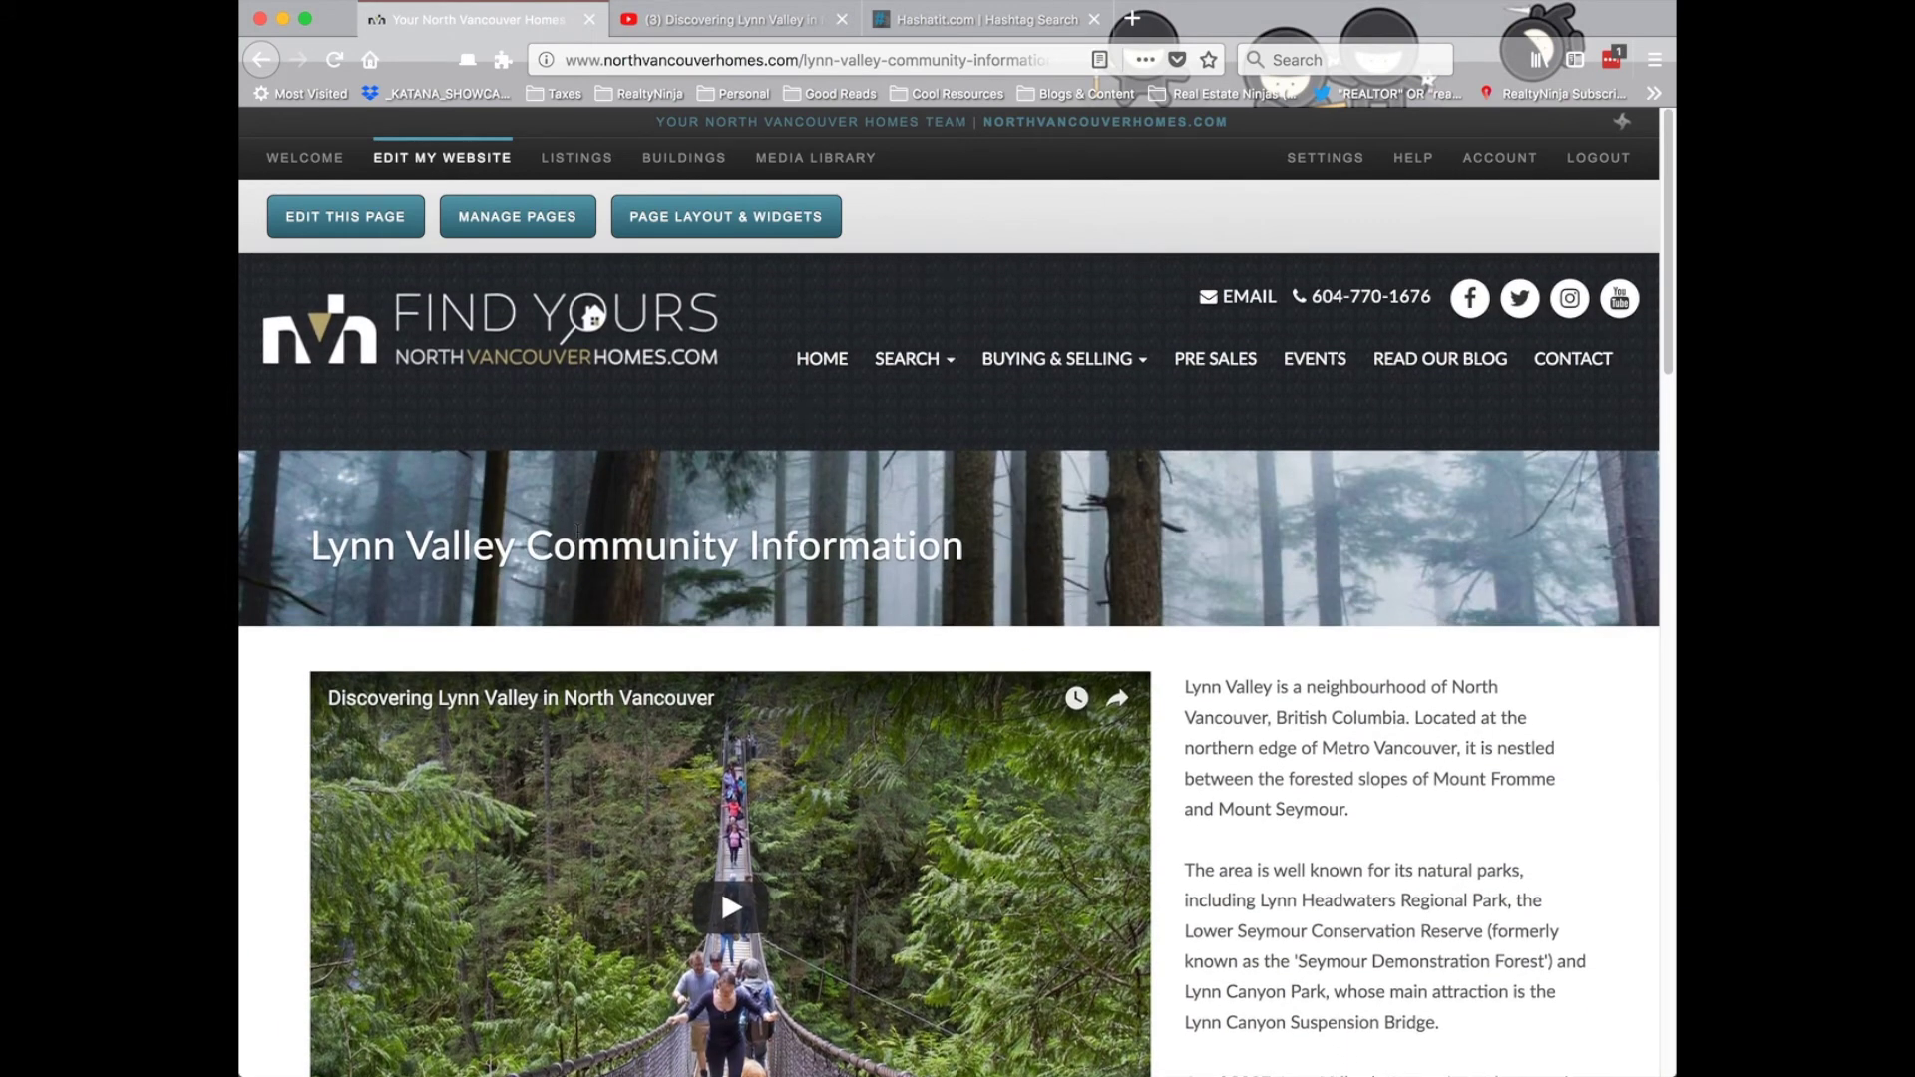
scroll(1210, 564, down, 5)
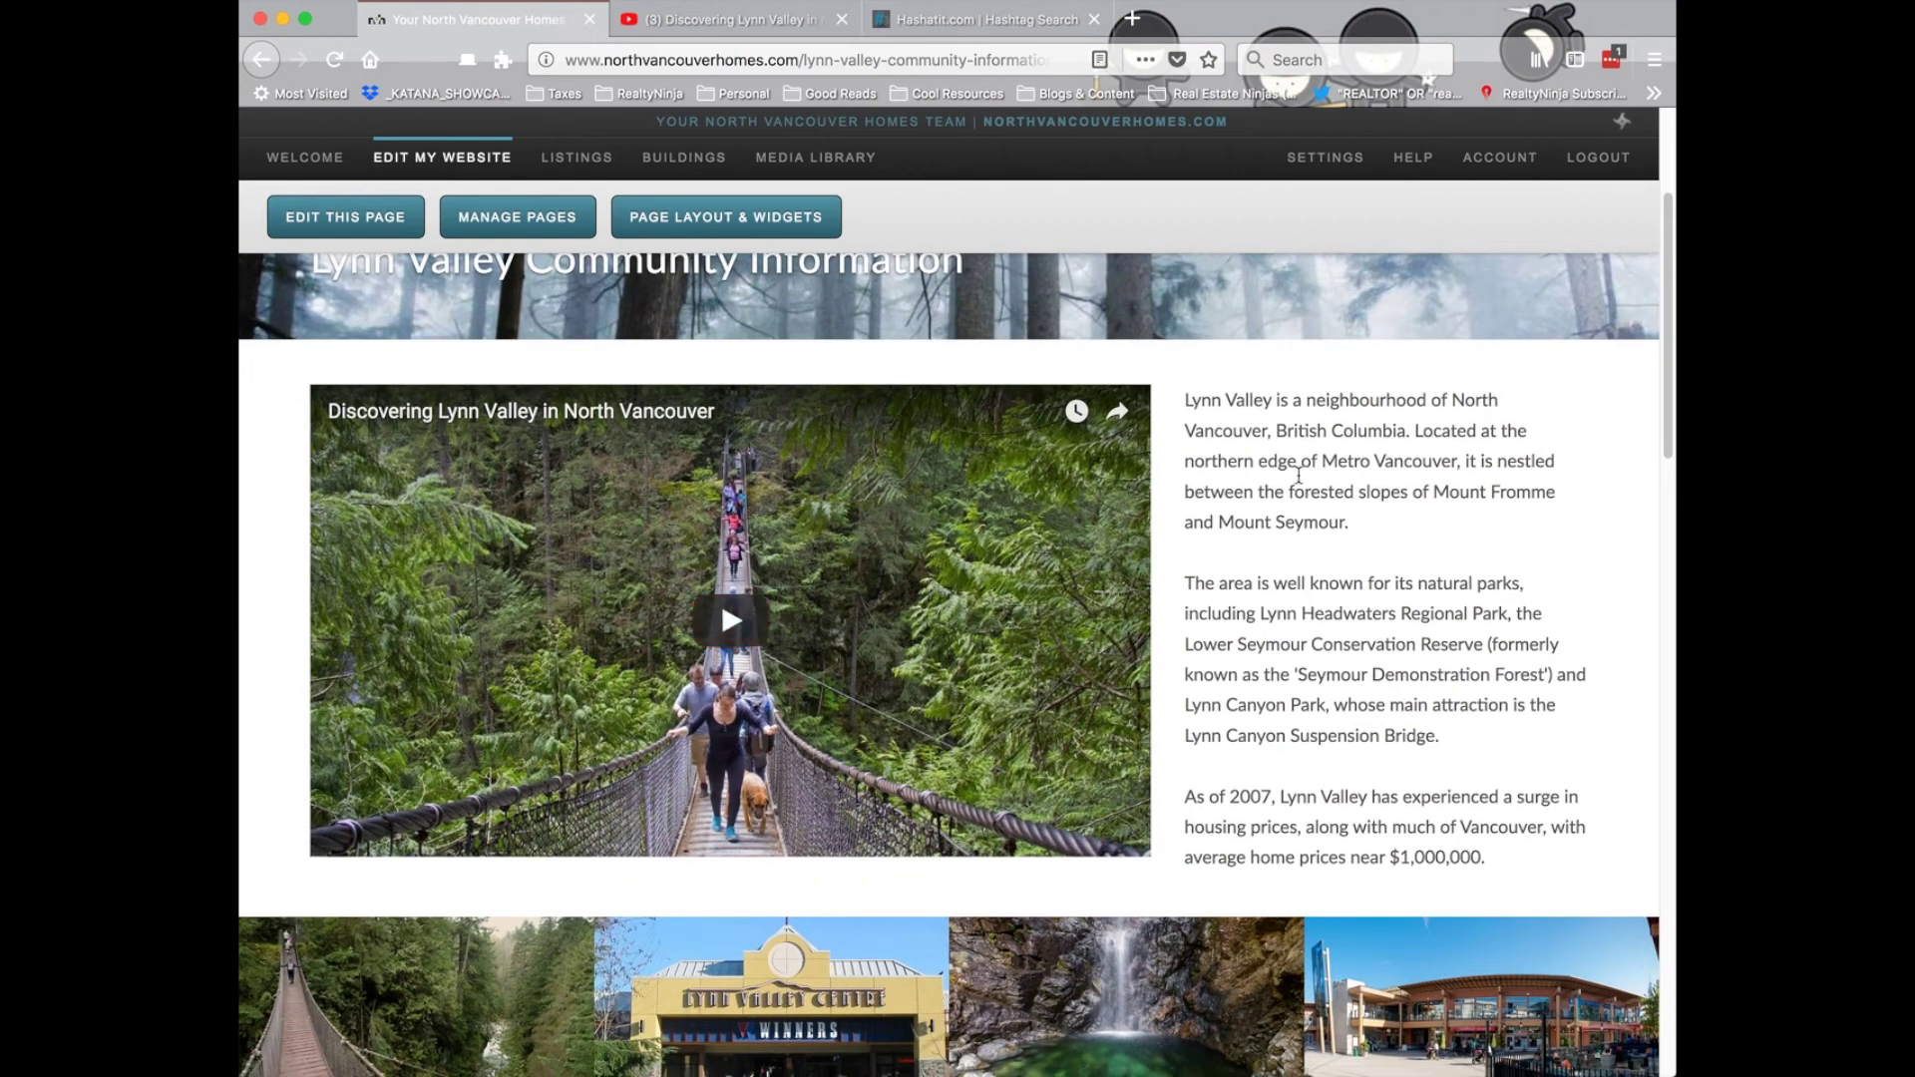
scroll(1315, 726, down, 6)
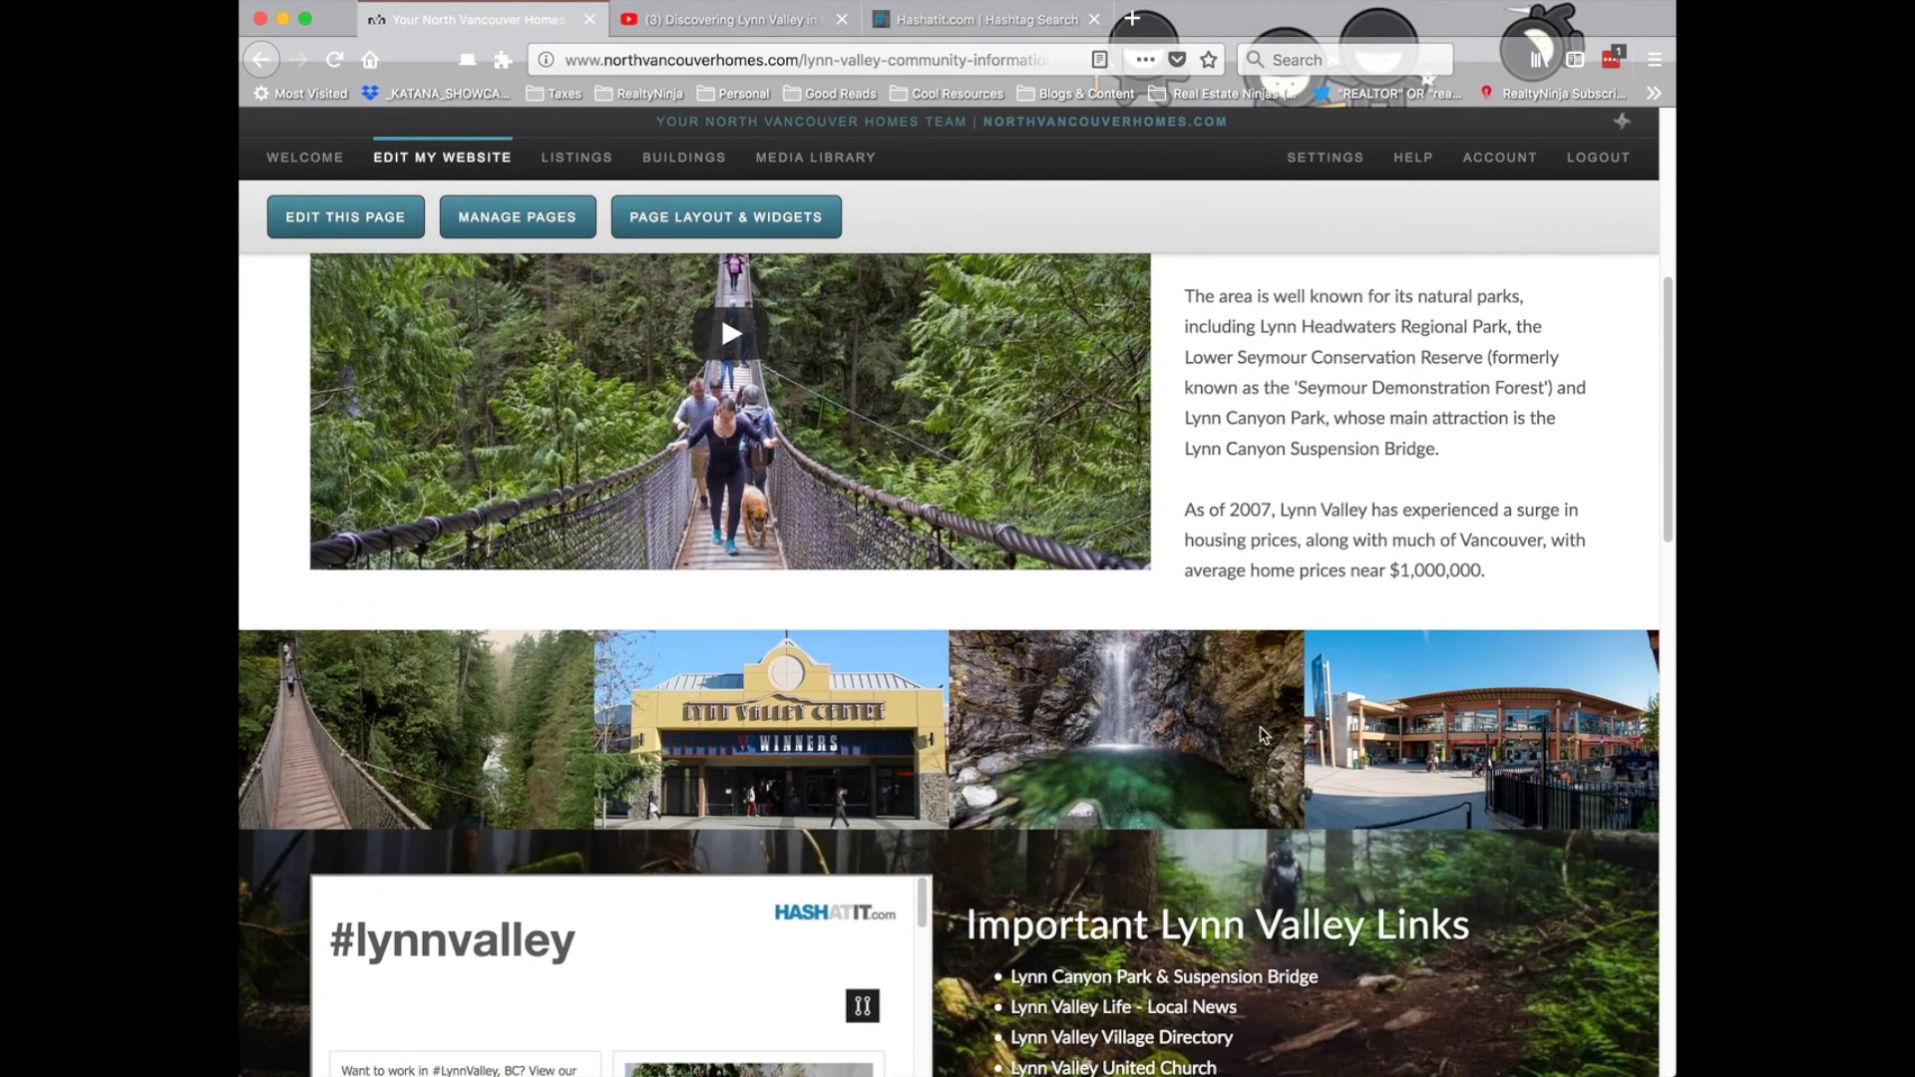
scroll(804, 517, down, 3)
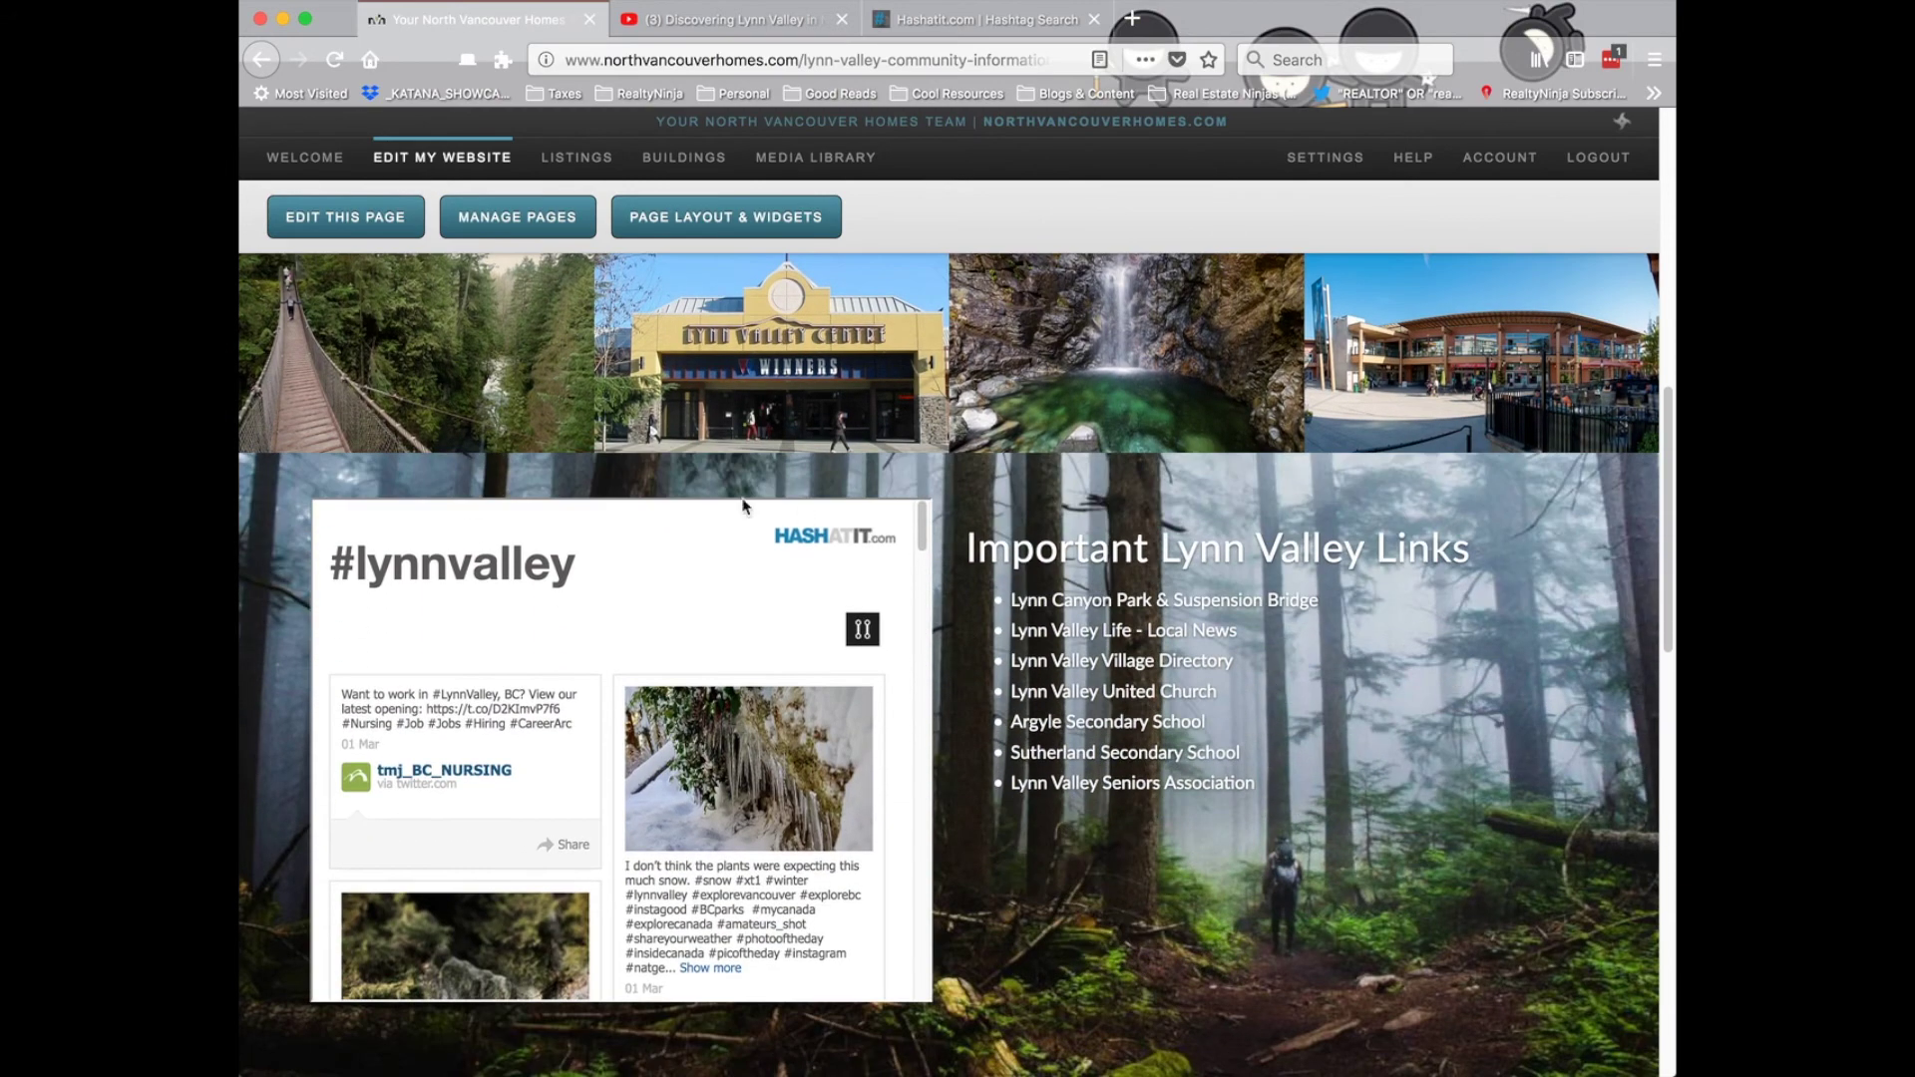
scroll(1227, 458, down, 2)
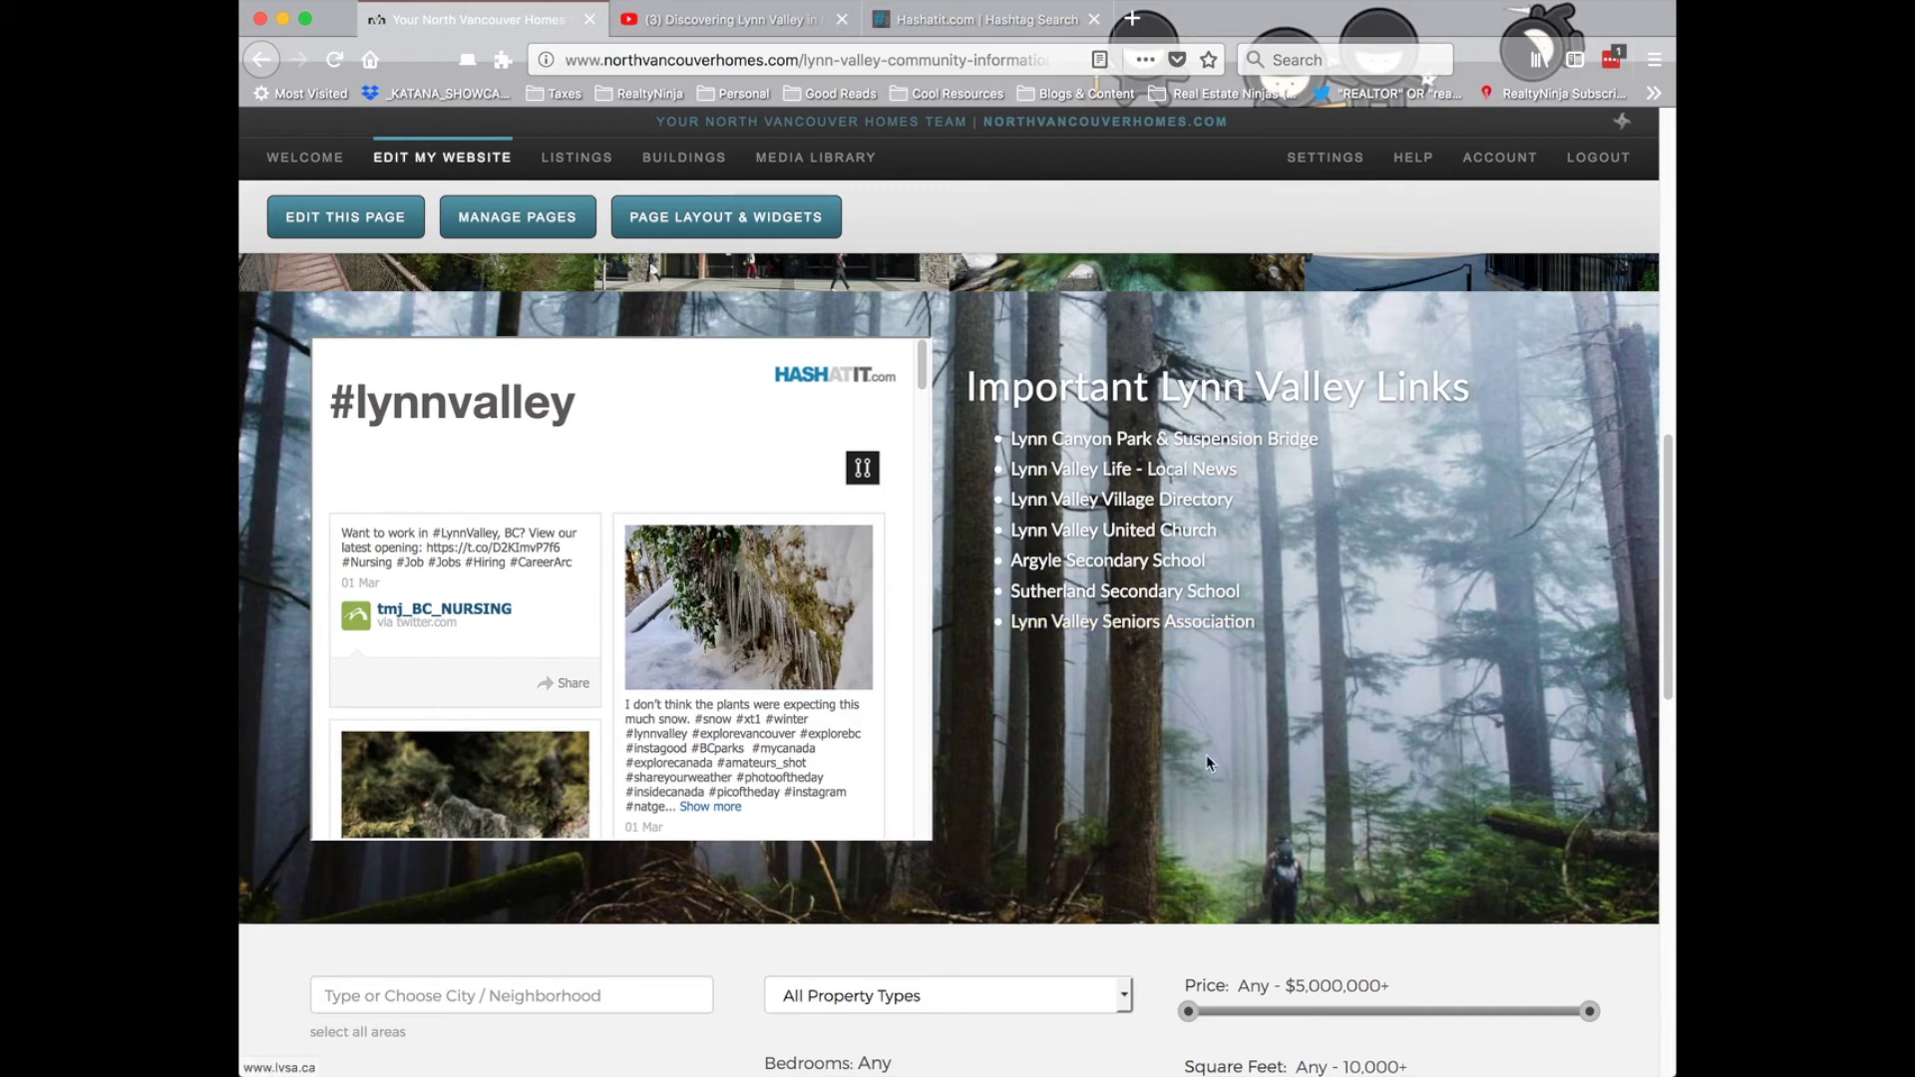
scroll(651, 507, down, 10)
scroll(674, 536, up, 9)
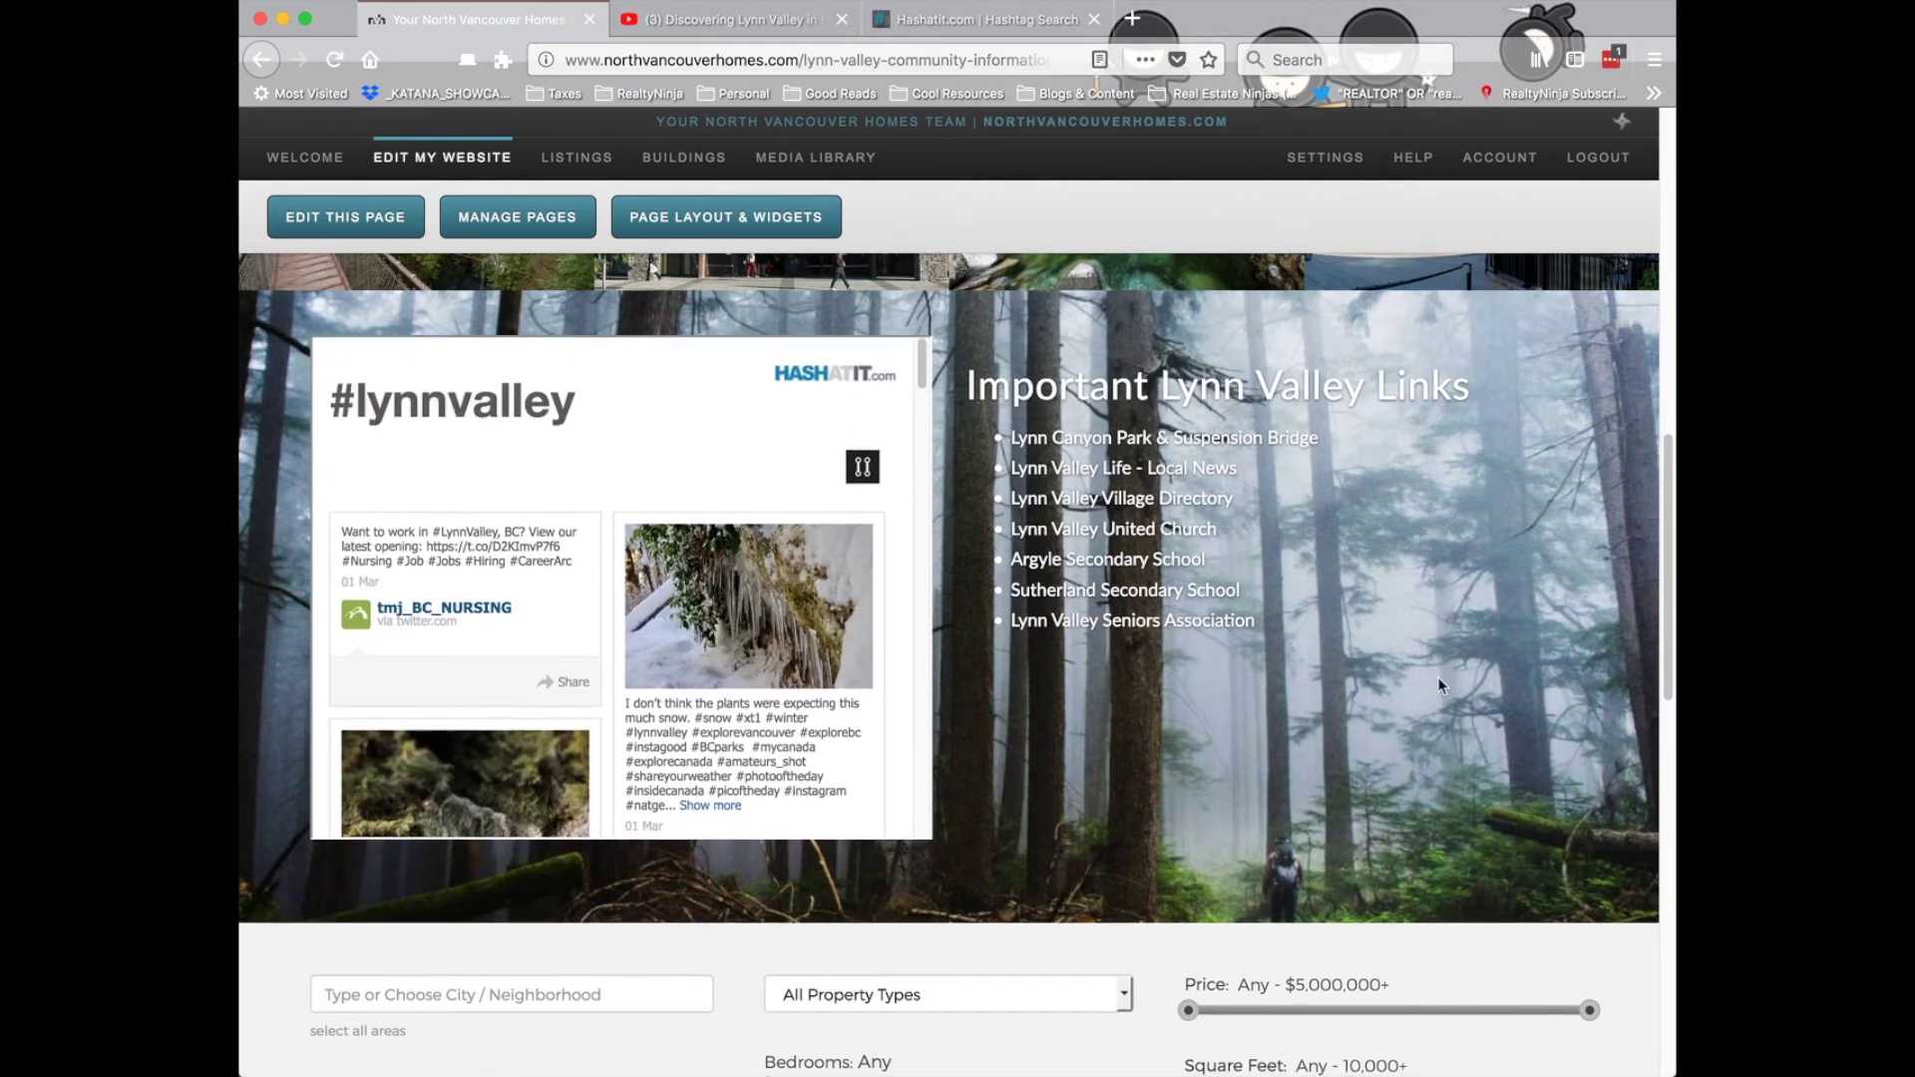
- Examine the MLS search section and its available property types
scroll(1438, 676, down, 3)
scroll(1543, 685, down, 3)
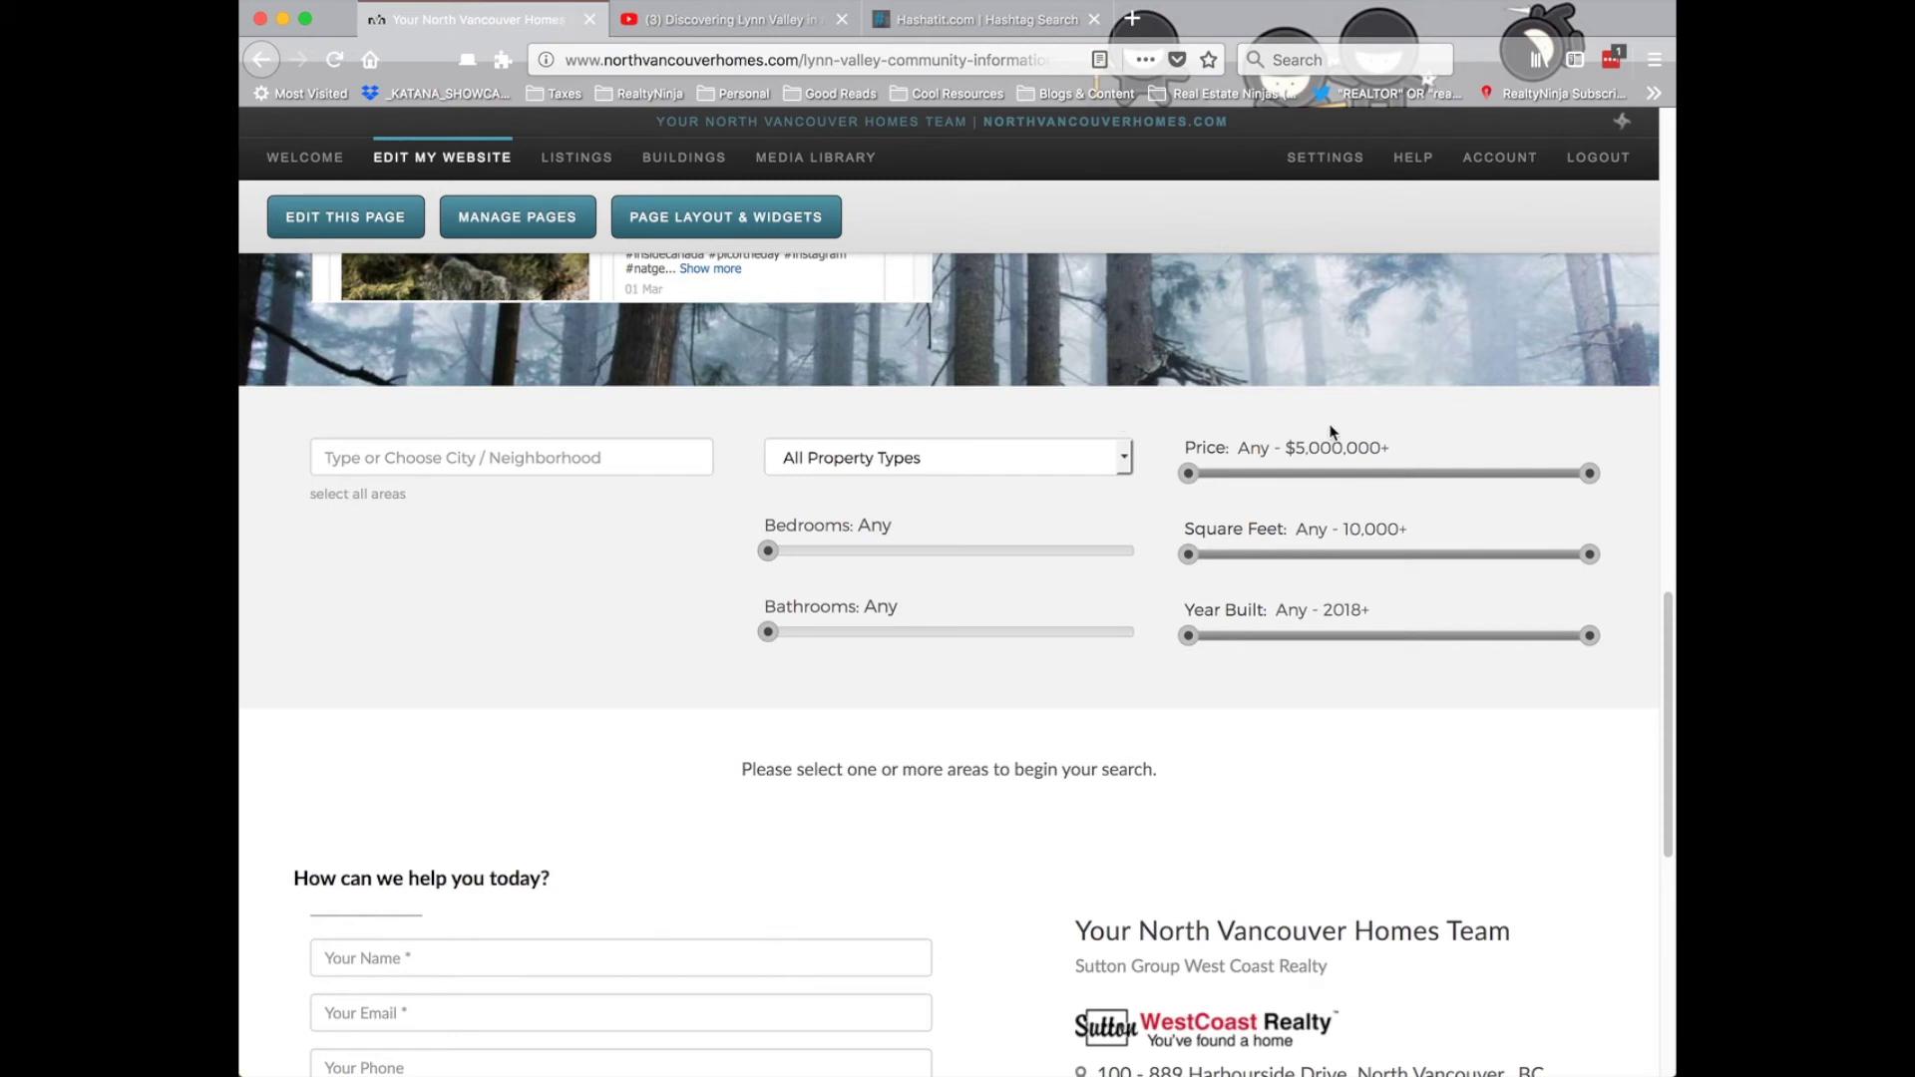
click(928, 456)
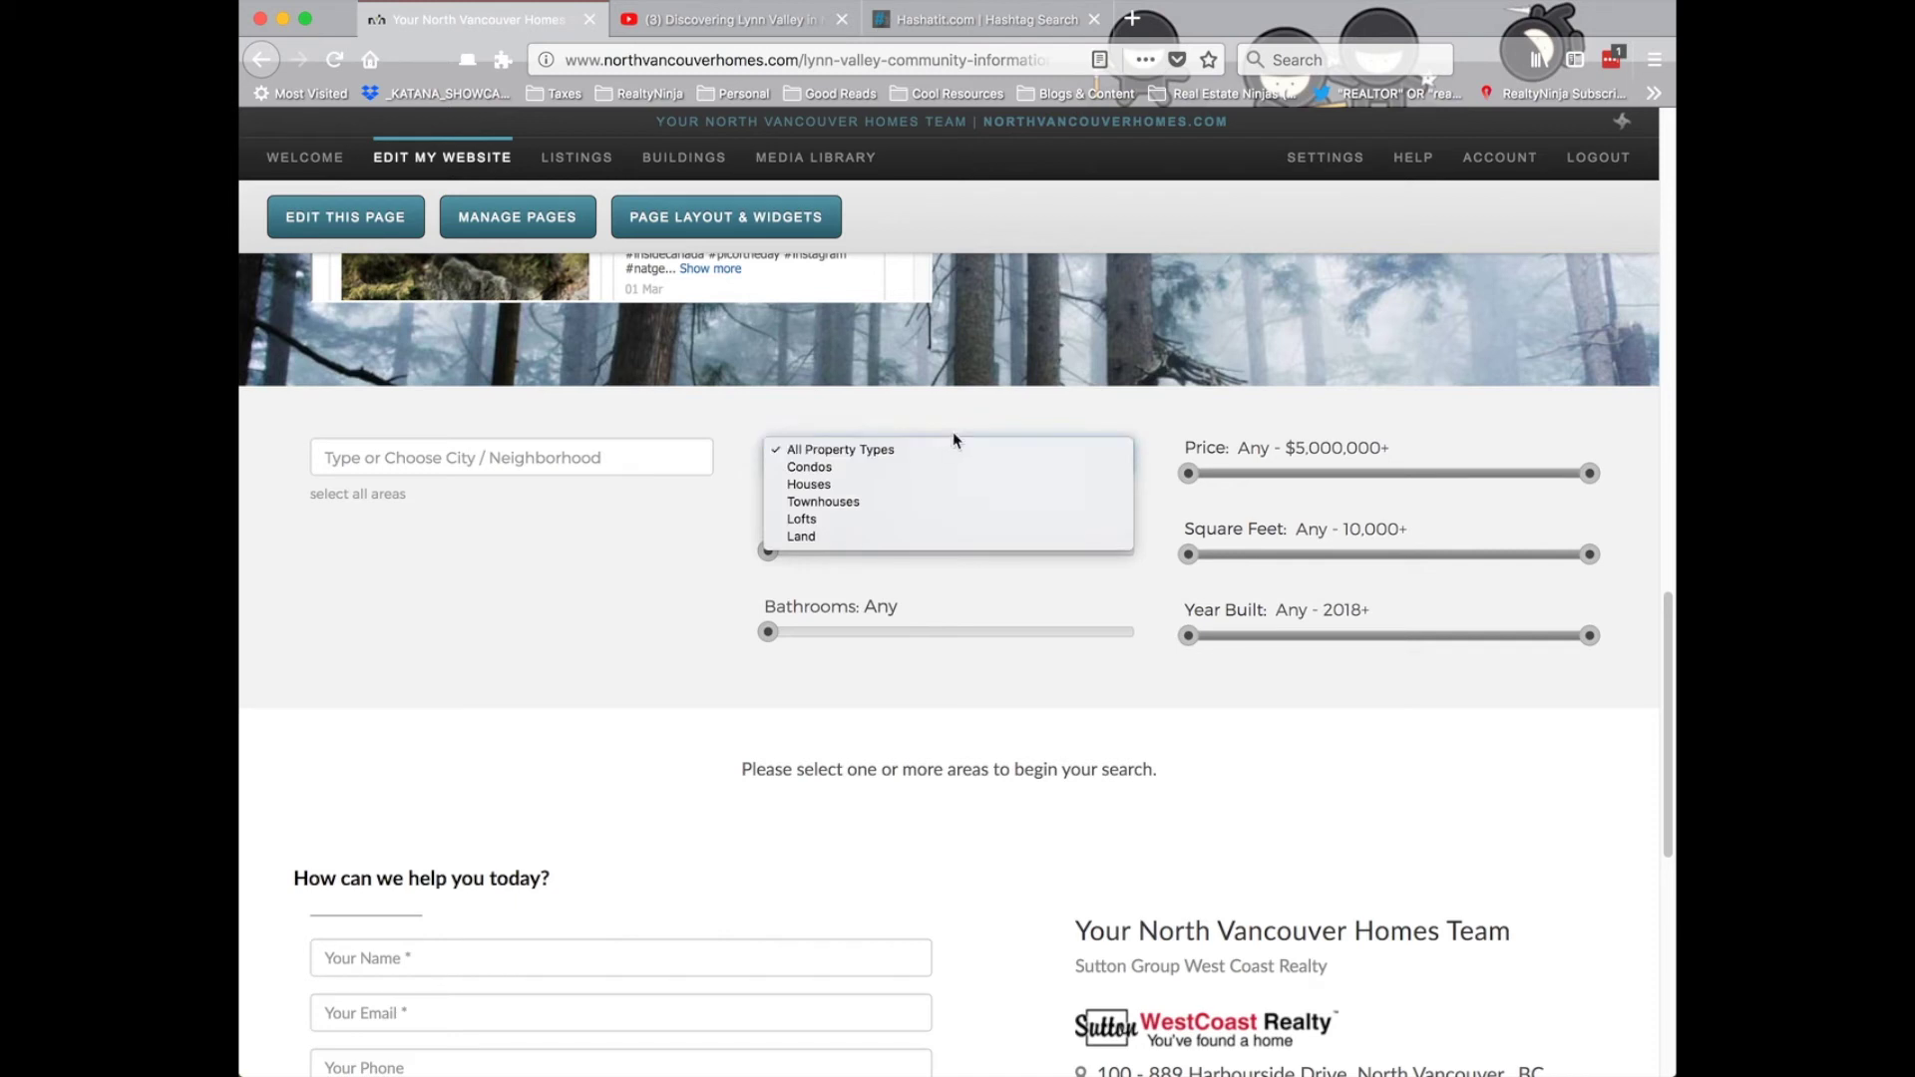
click(834, 437)
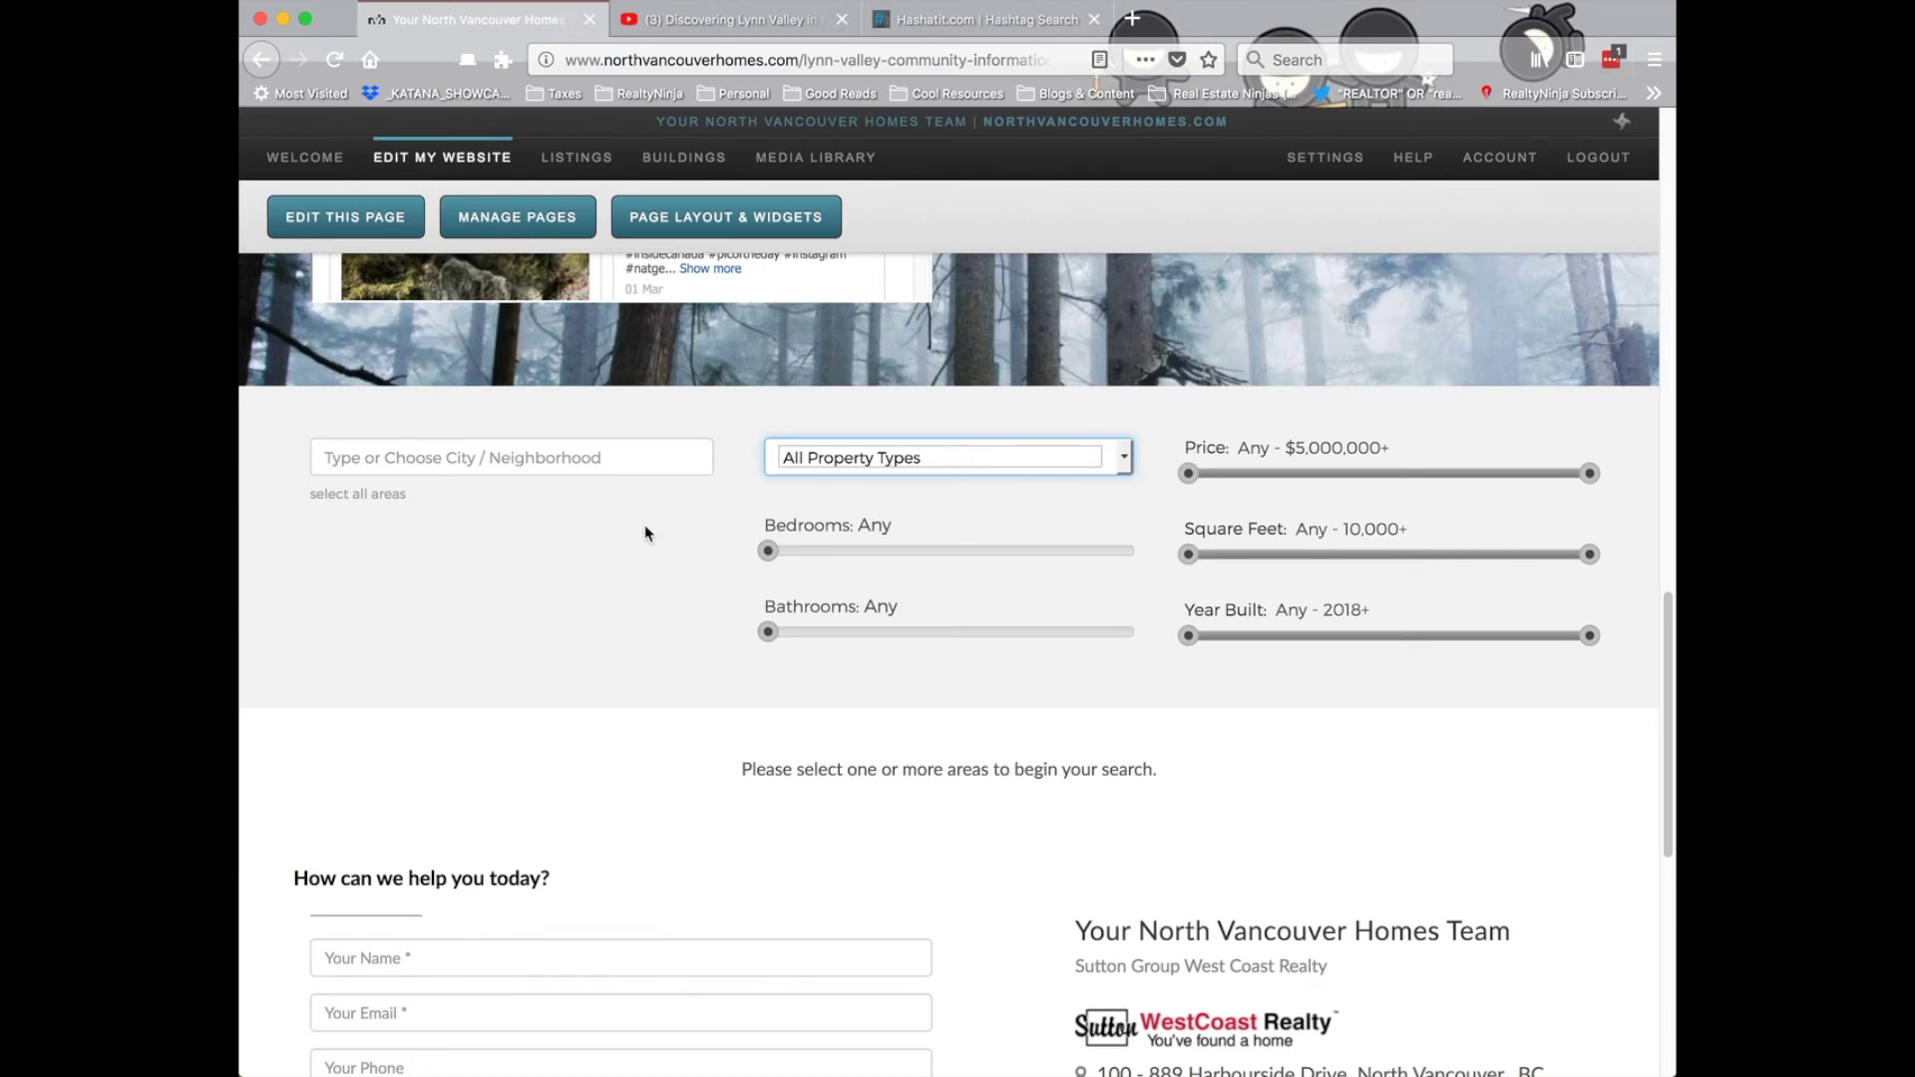
- Limit the MLS Search widget's area to Lynn Valley while keeping All Property Types selected
click(752, 222)
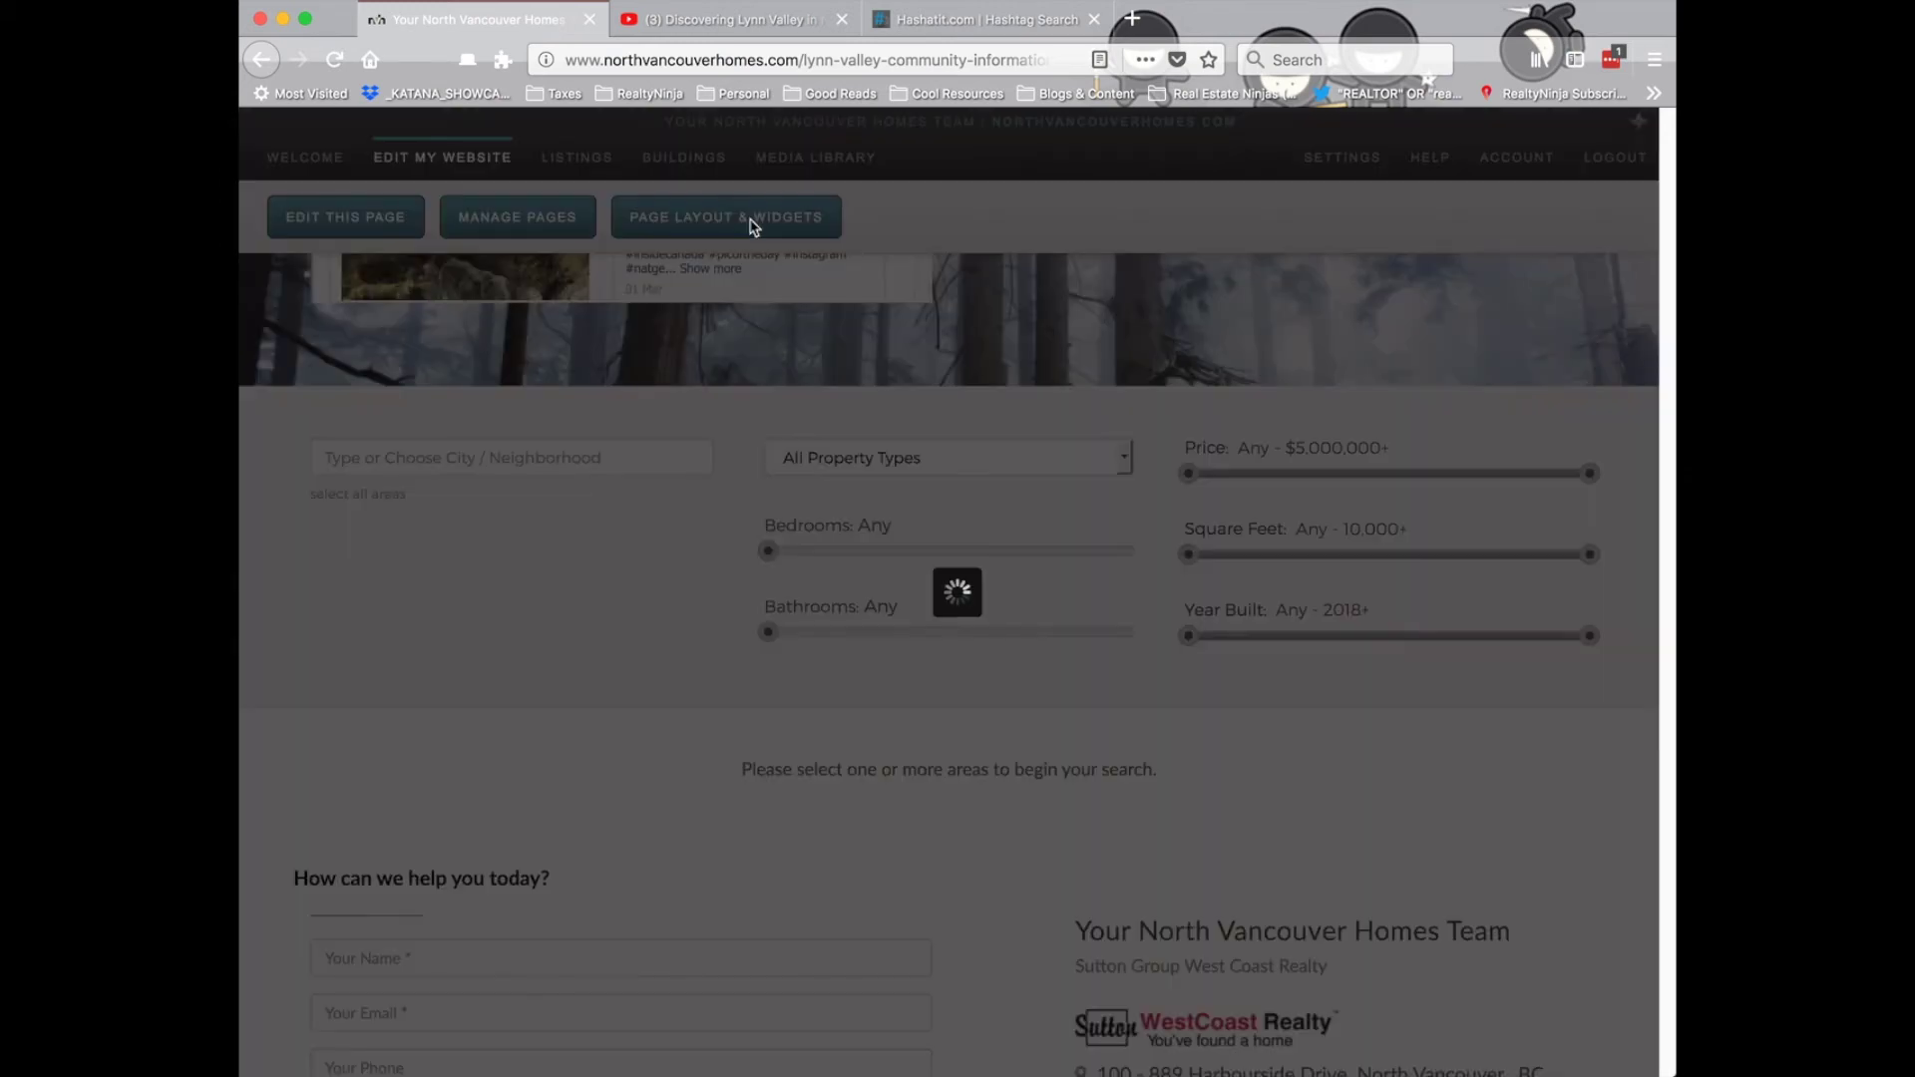
scroll(1152, 644, down, 5)
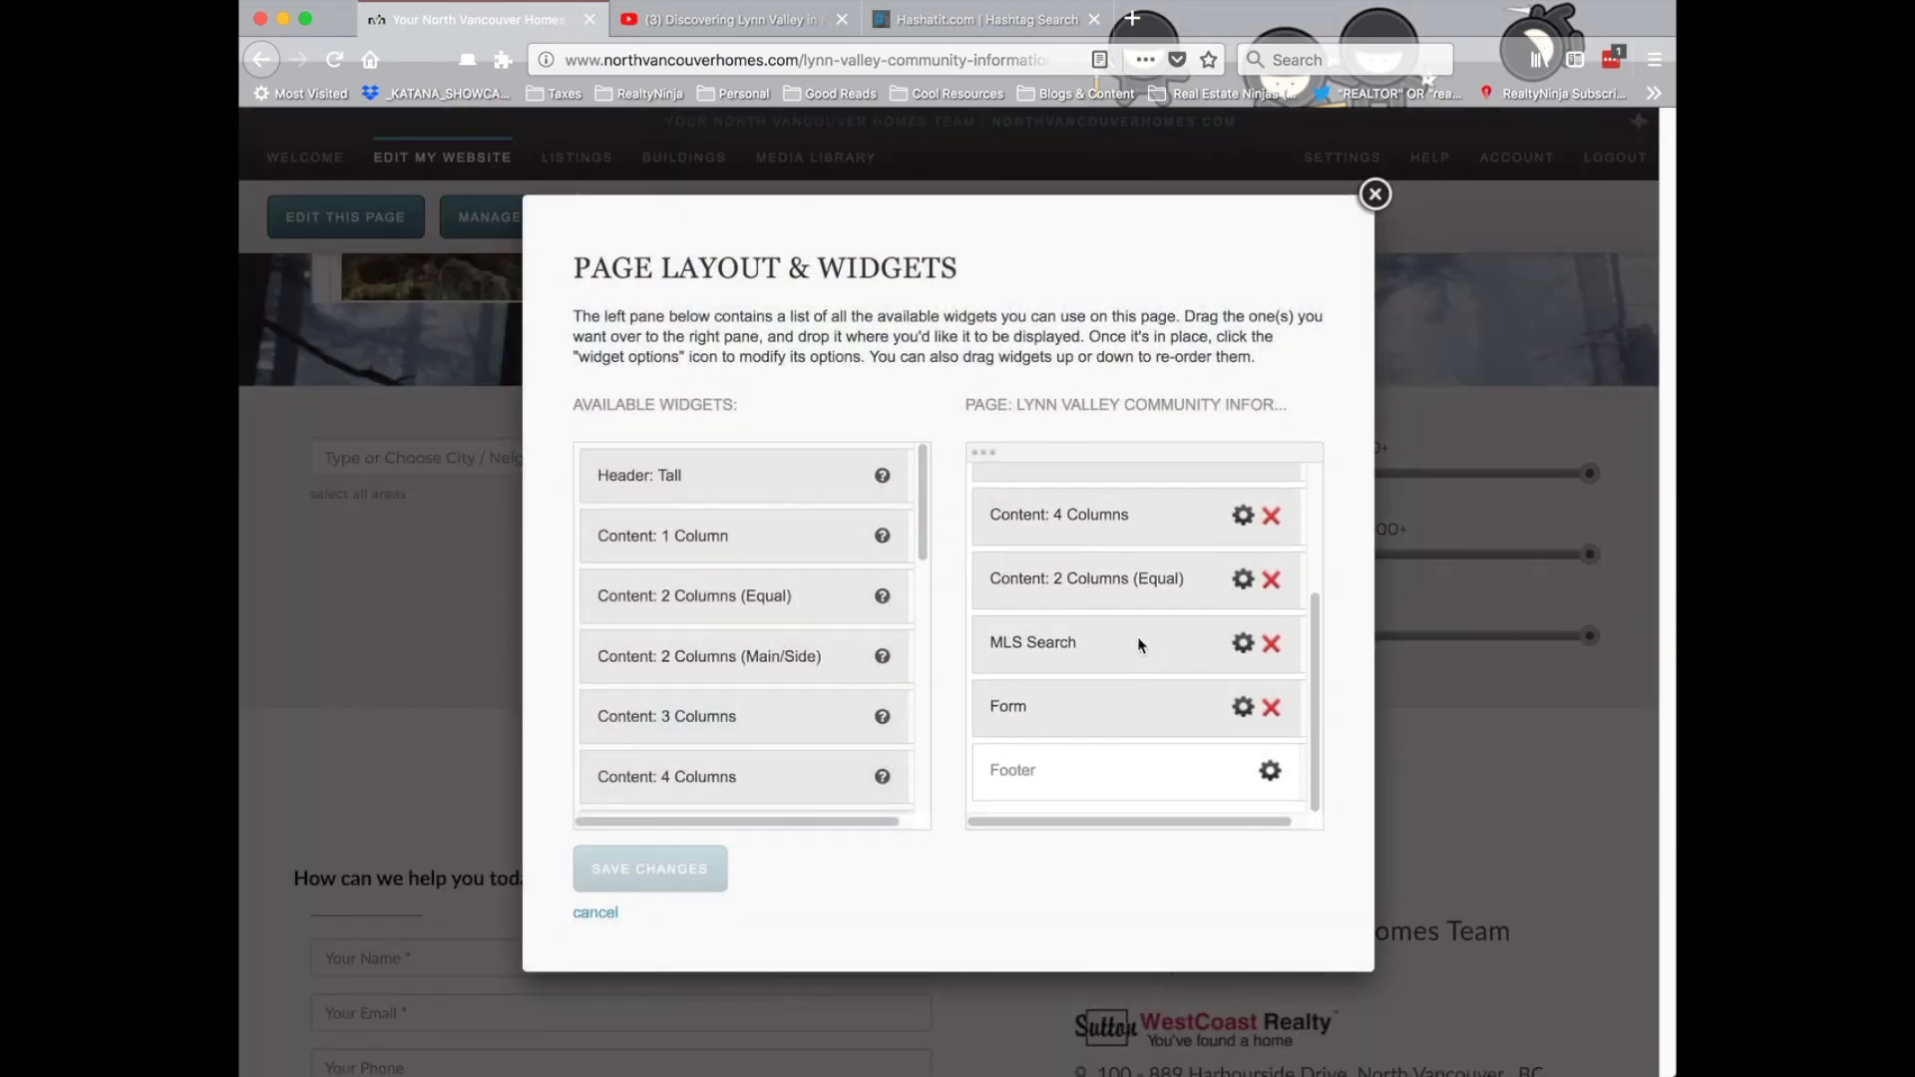
click(1244, 644)
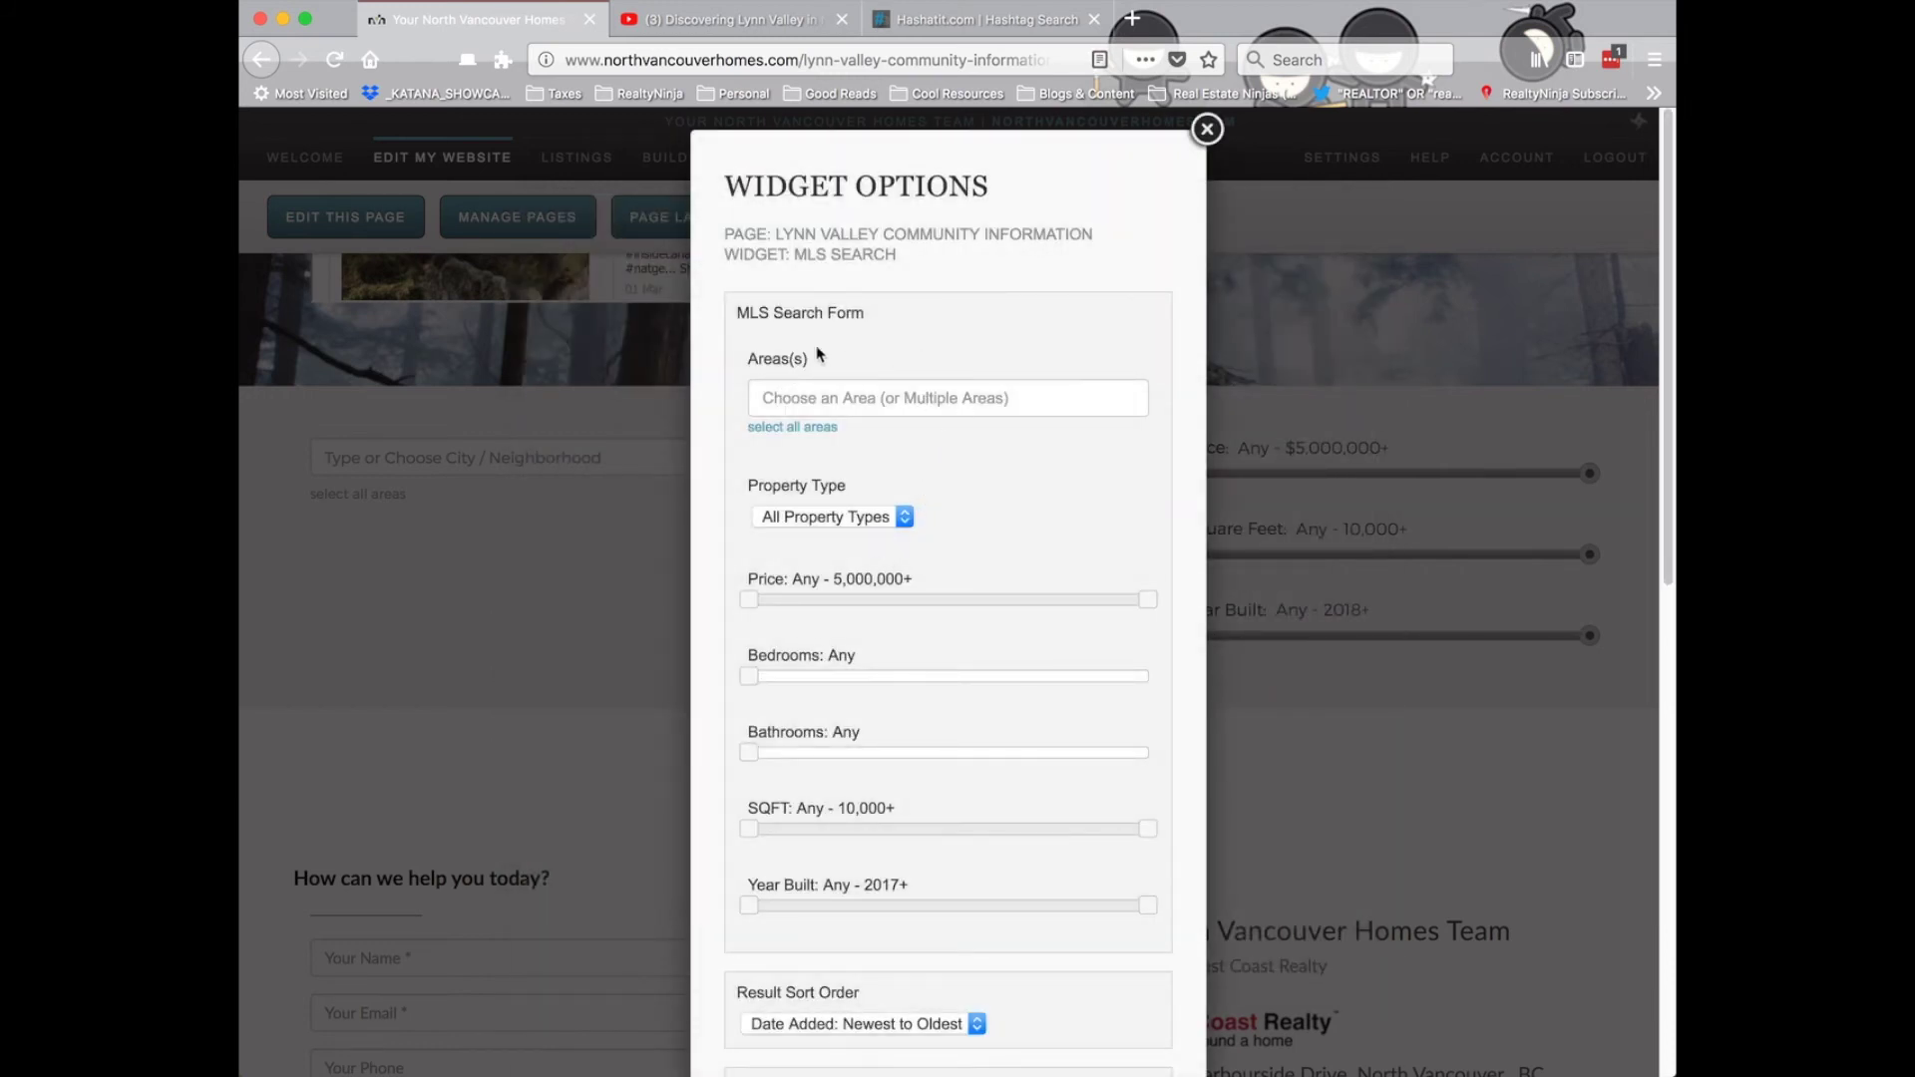
click(828, 392)
click(828, 392)
click(828, 392)
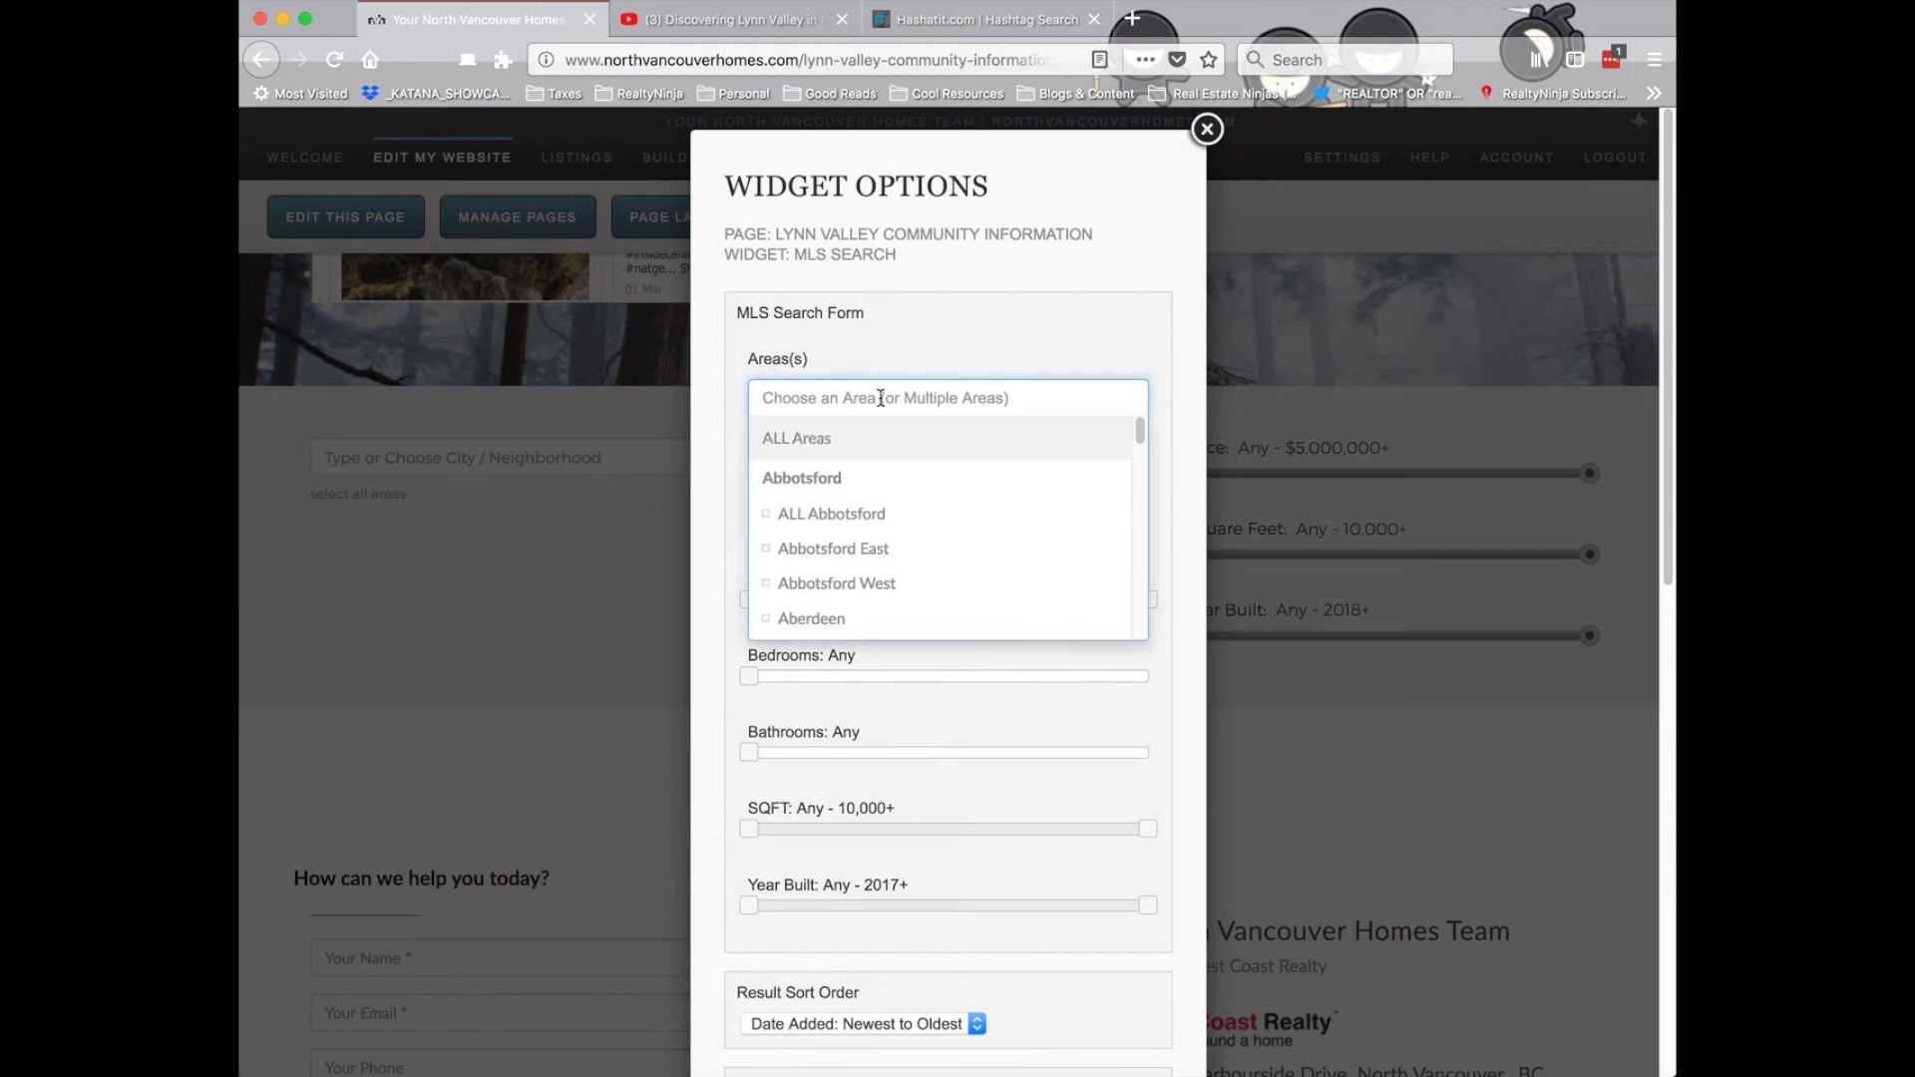
text(lyn)
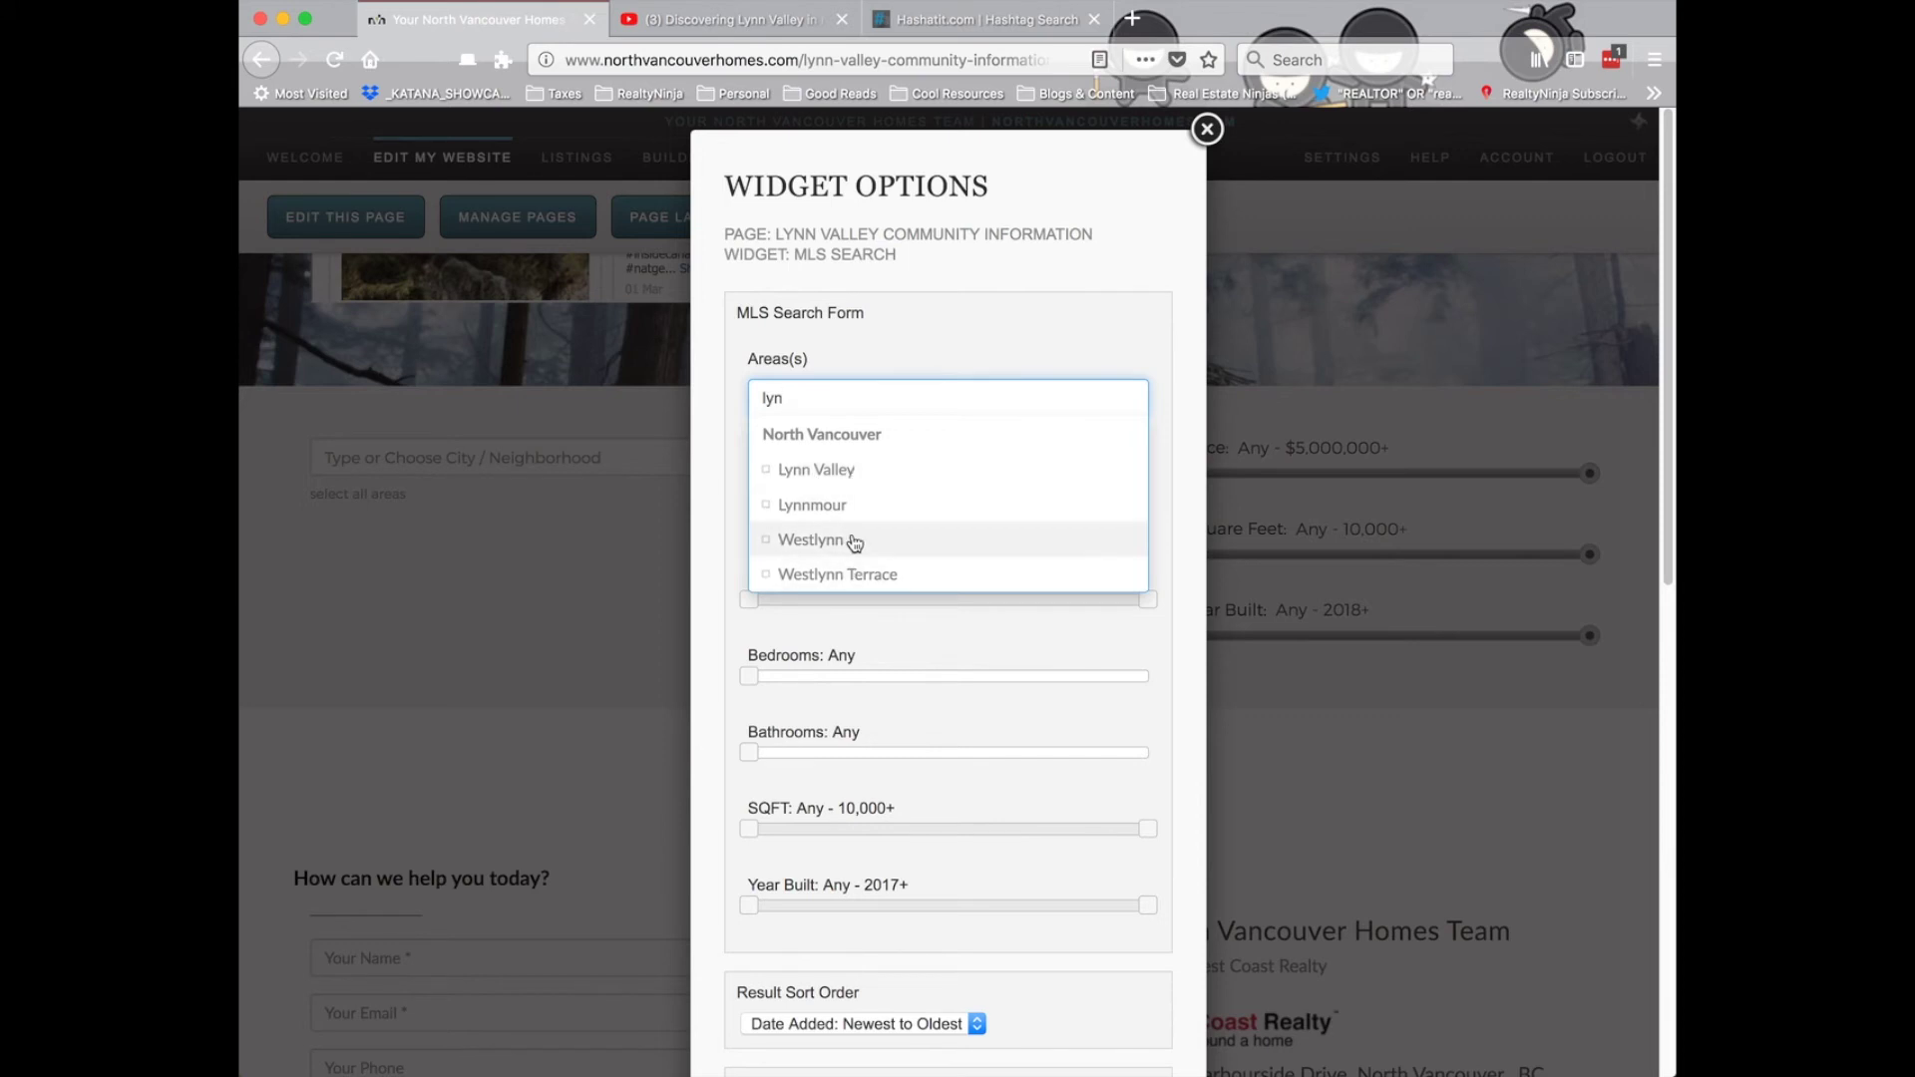
click(833, 472)
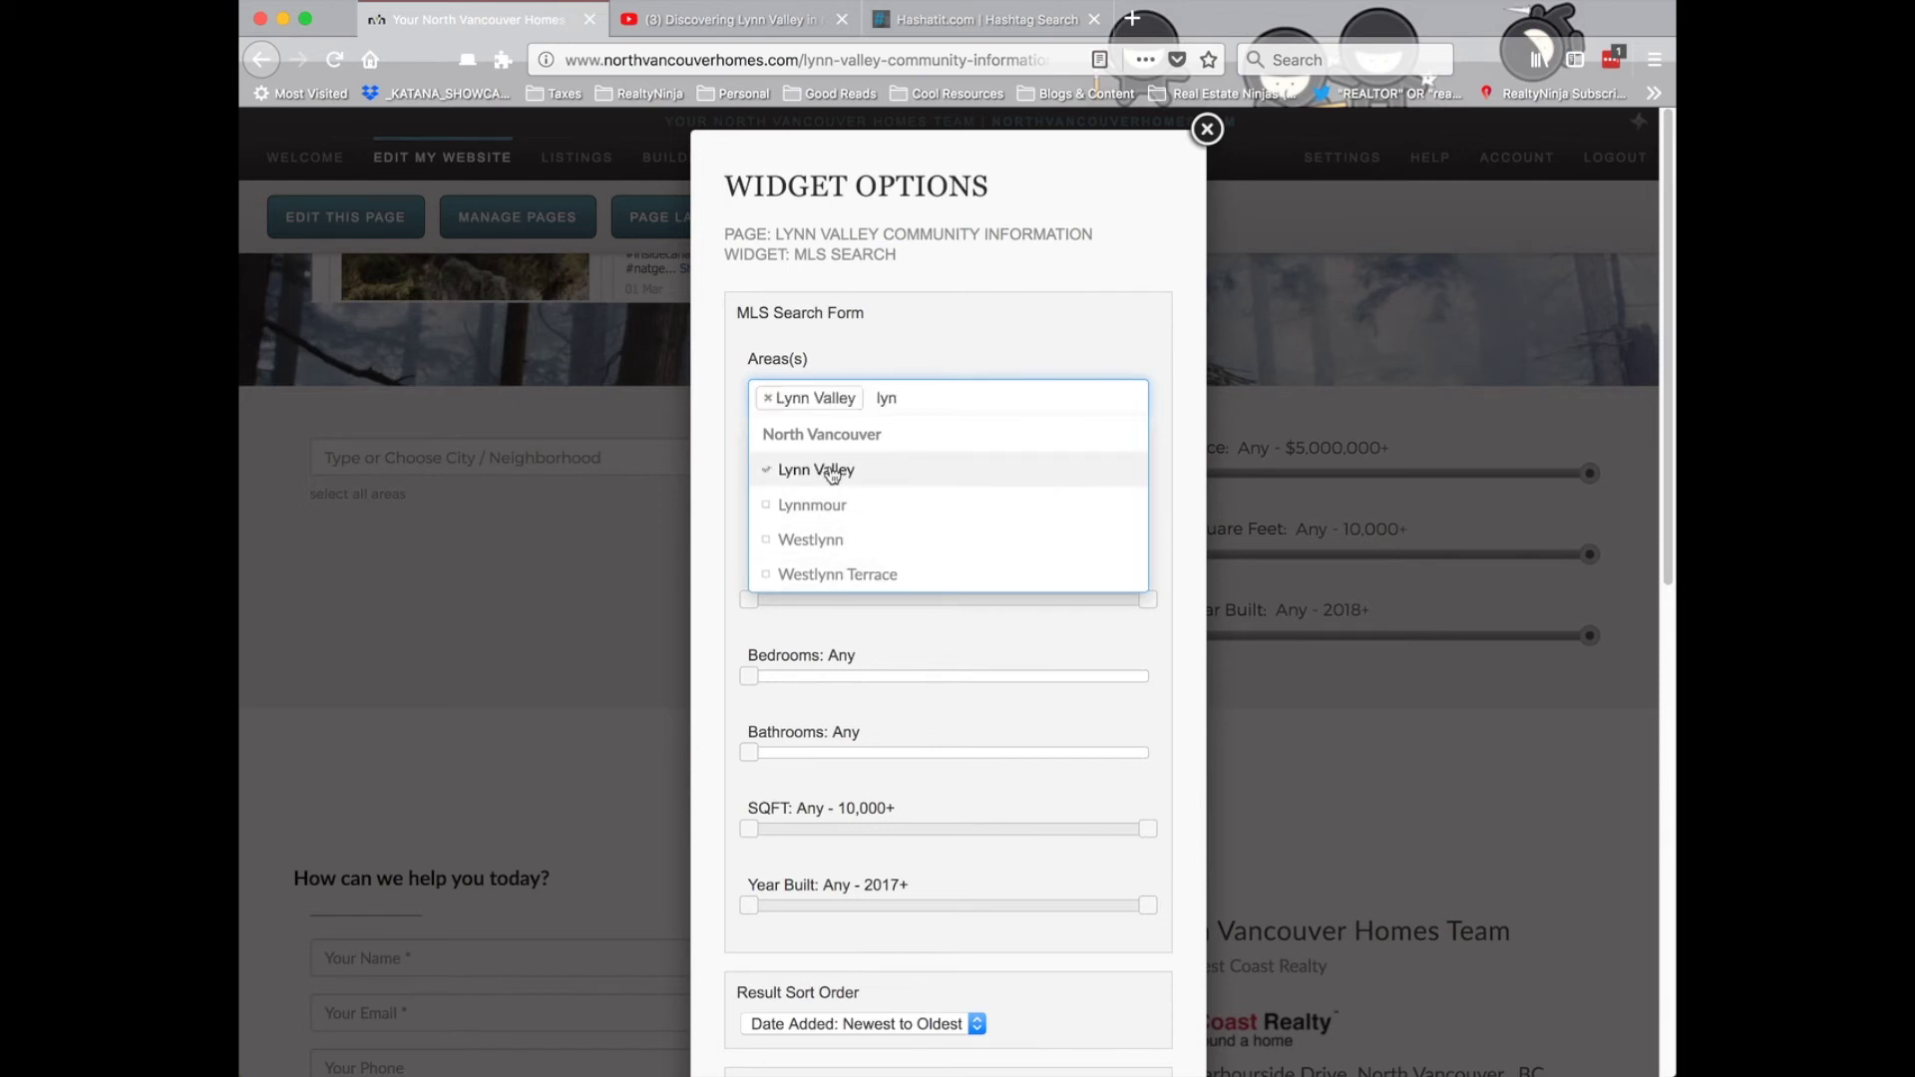
click(995, 337)
click(902, 516)
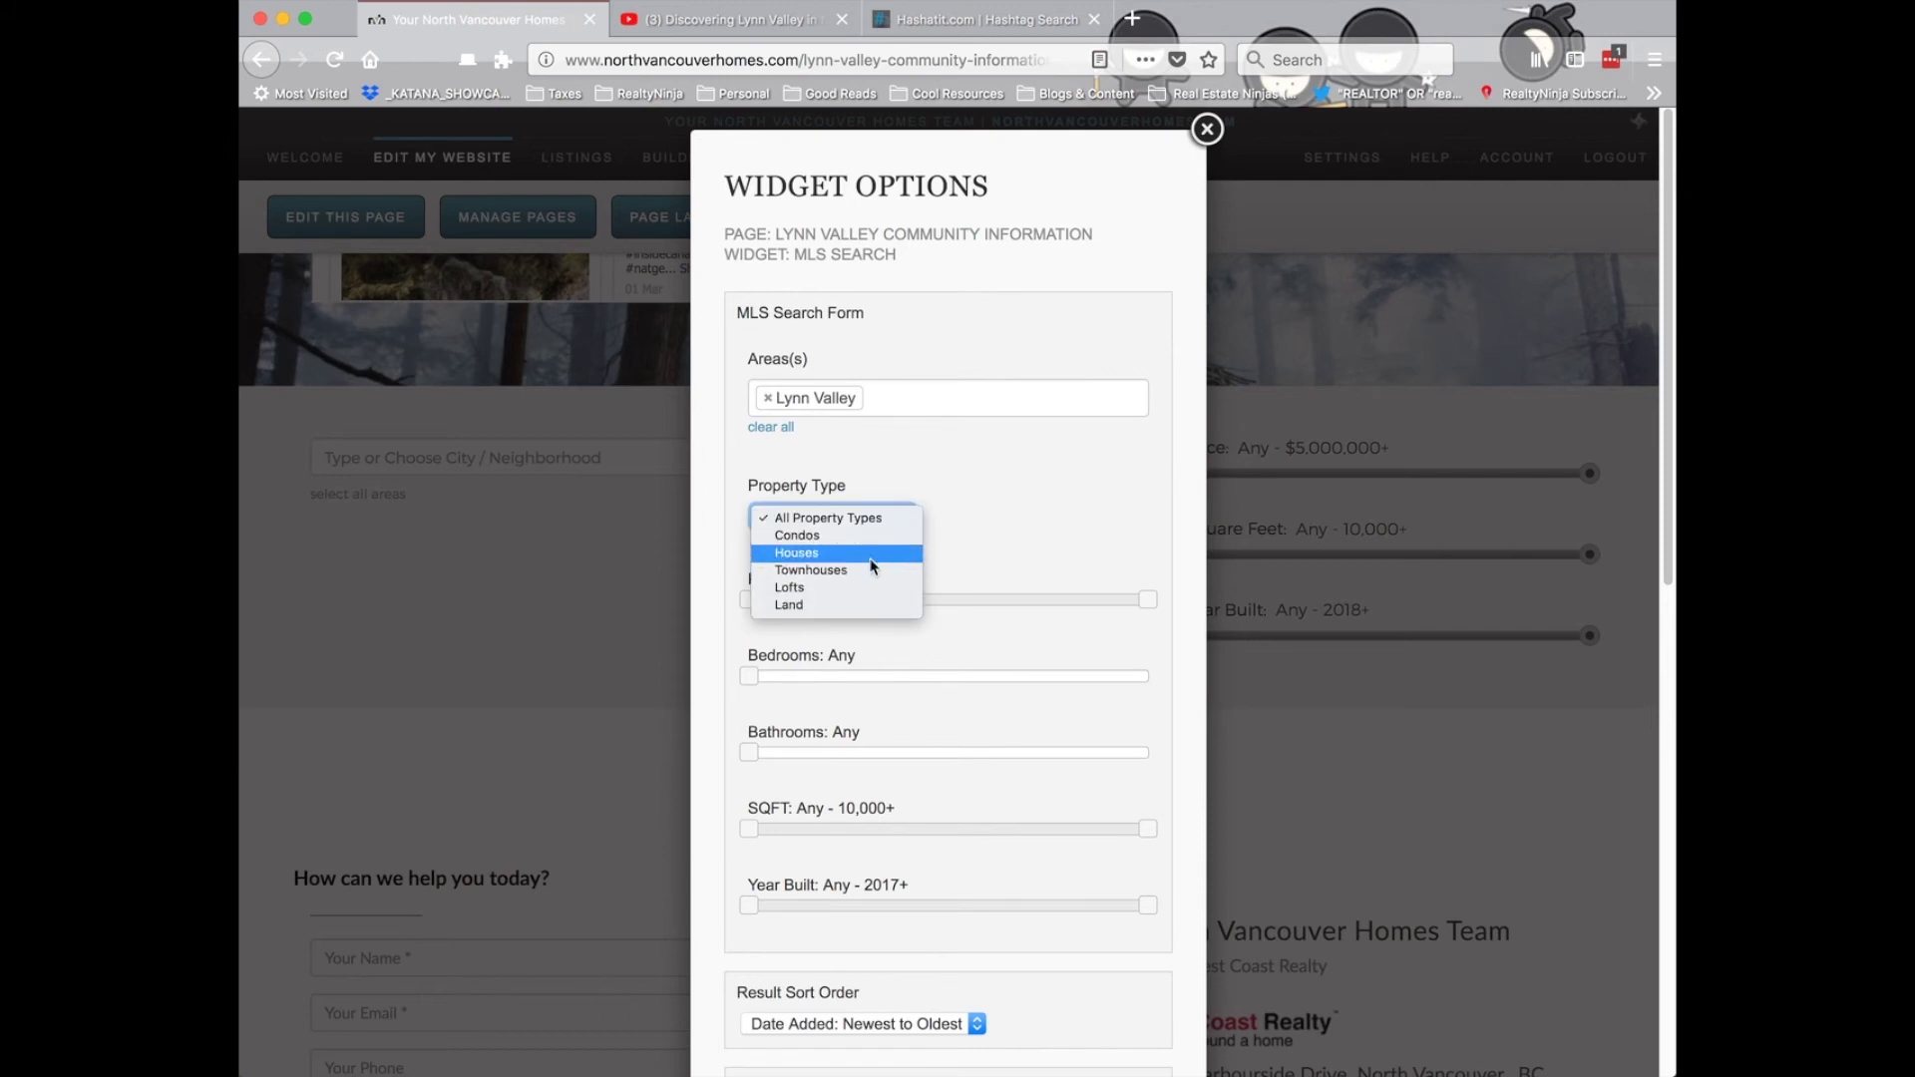
click(867, 518)
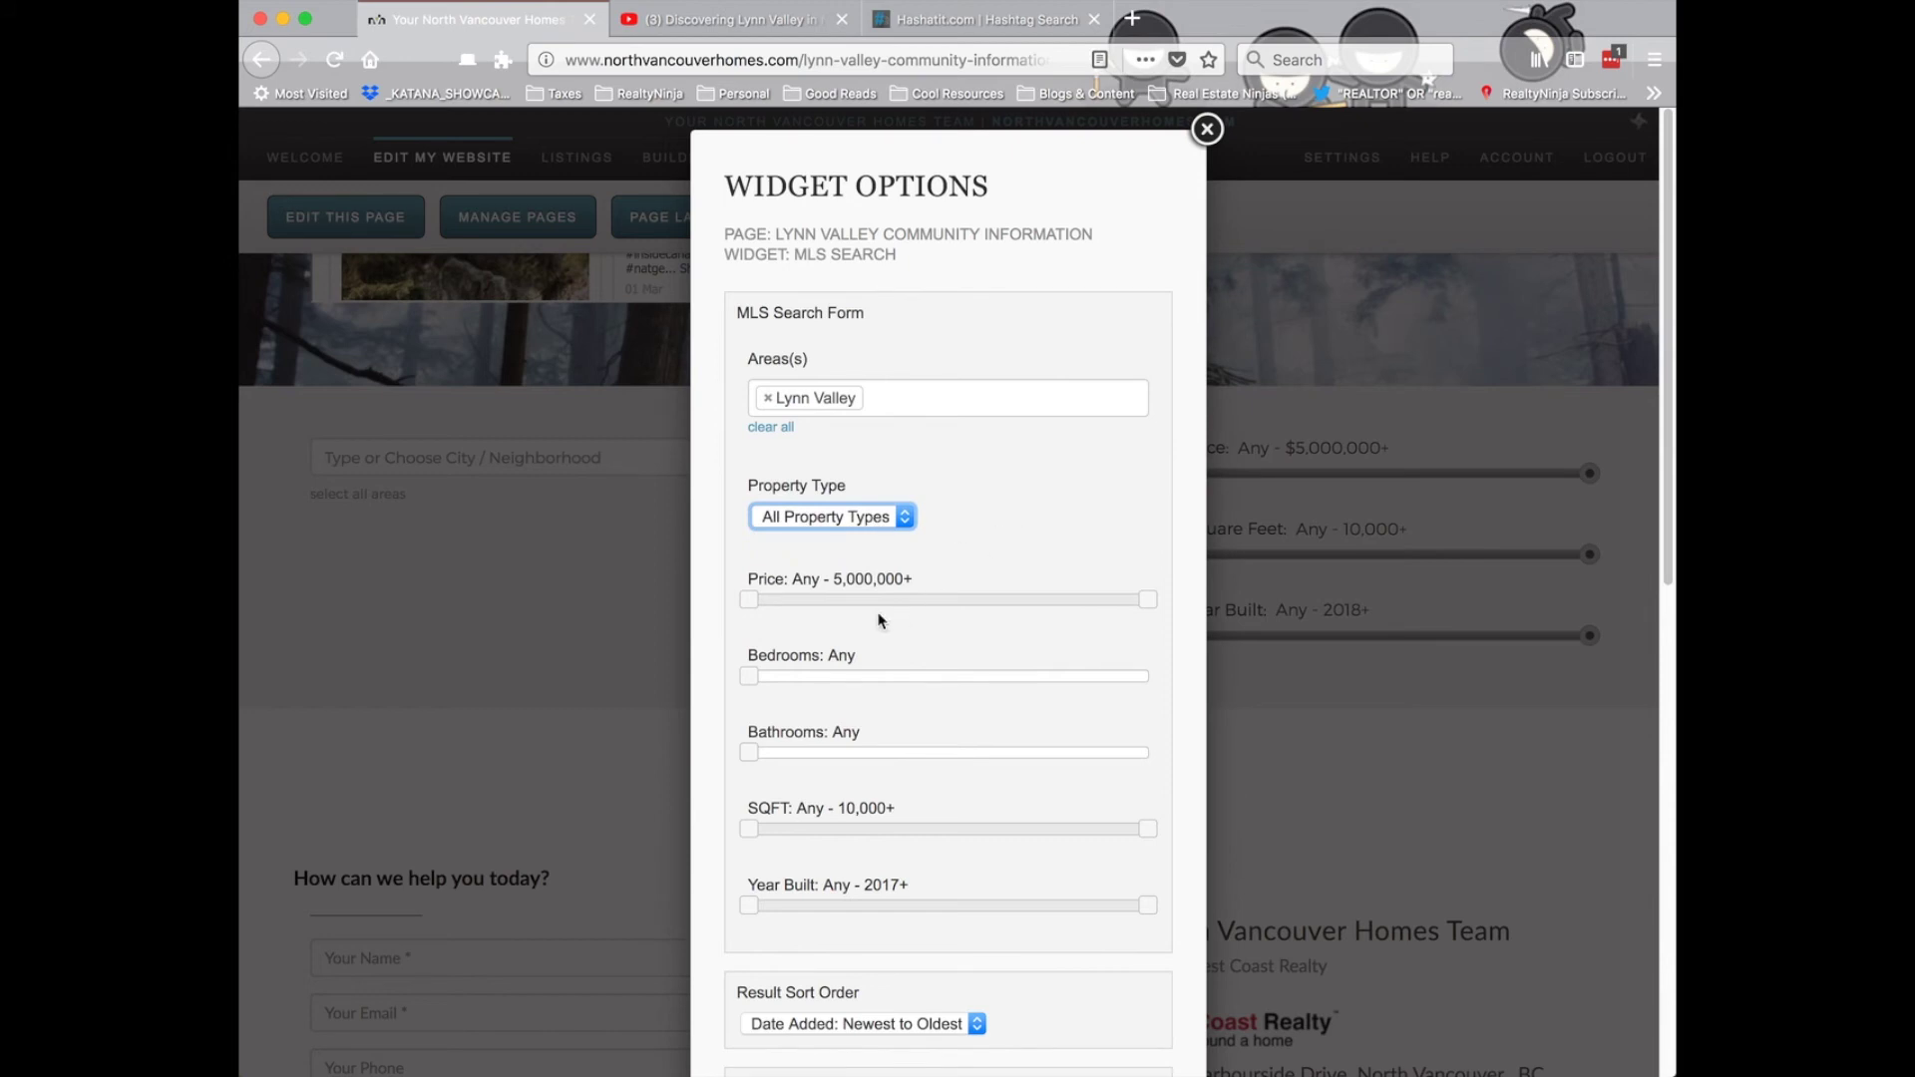
- Hide the MLS search form in the widget, then apply its options and save the page layout
scroll(926, 736, down, 6)
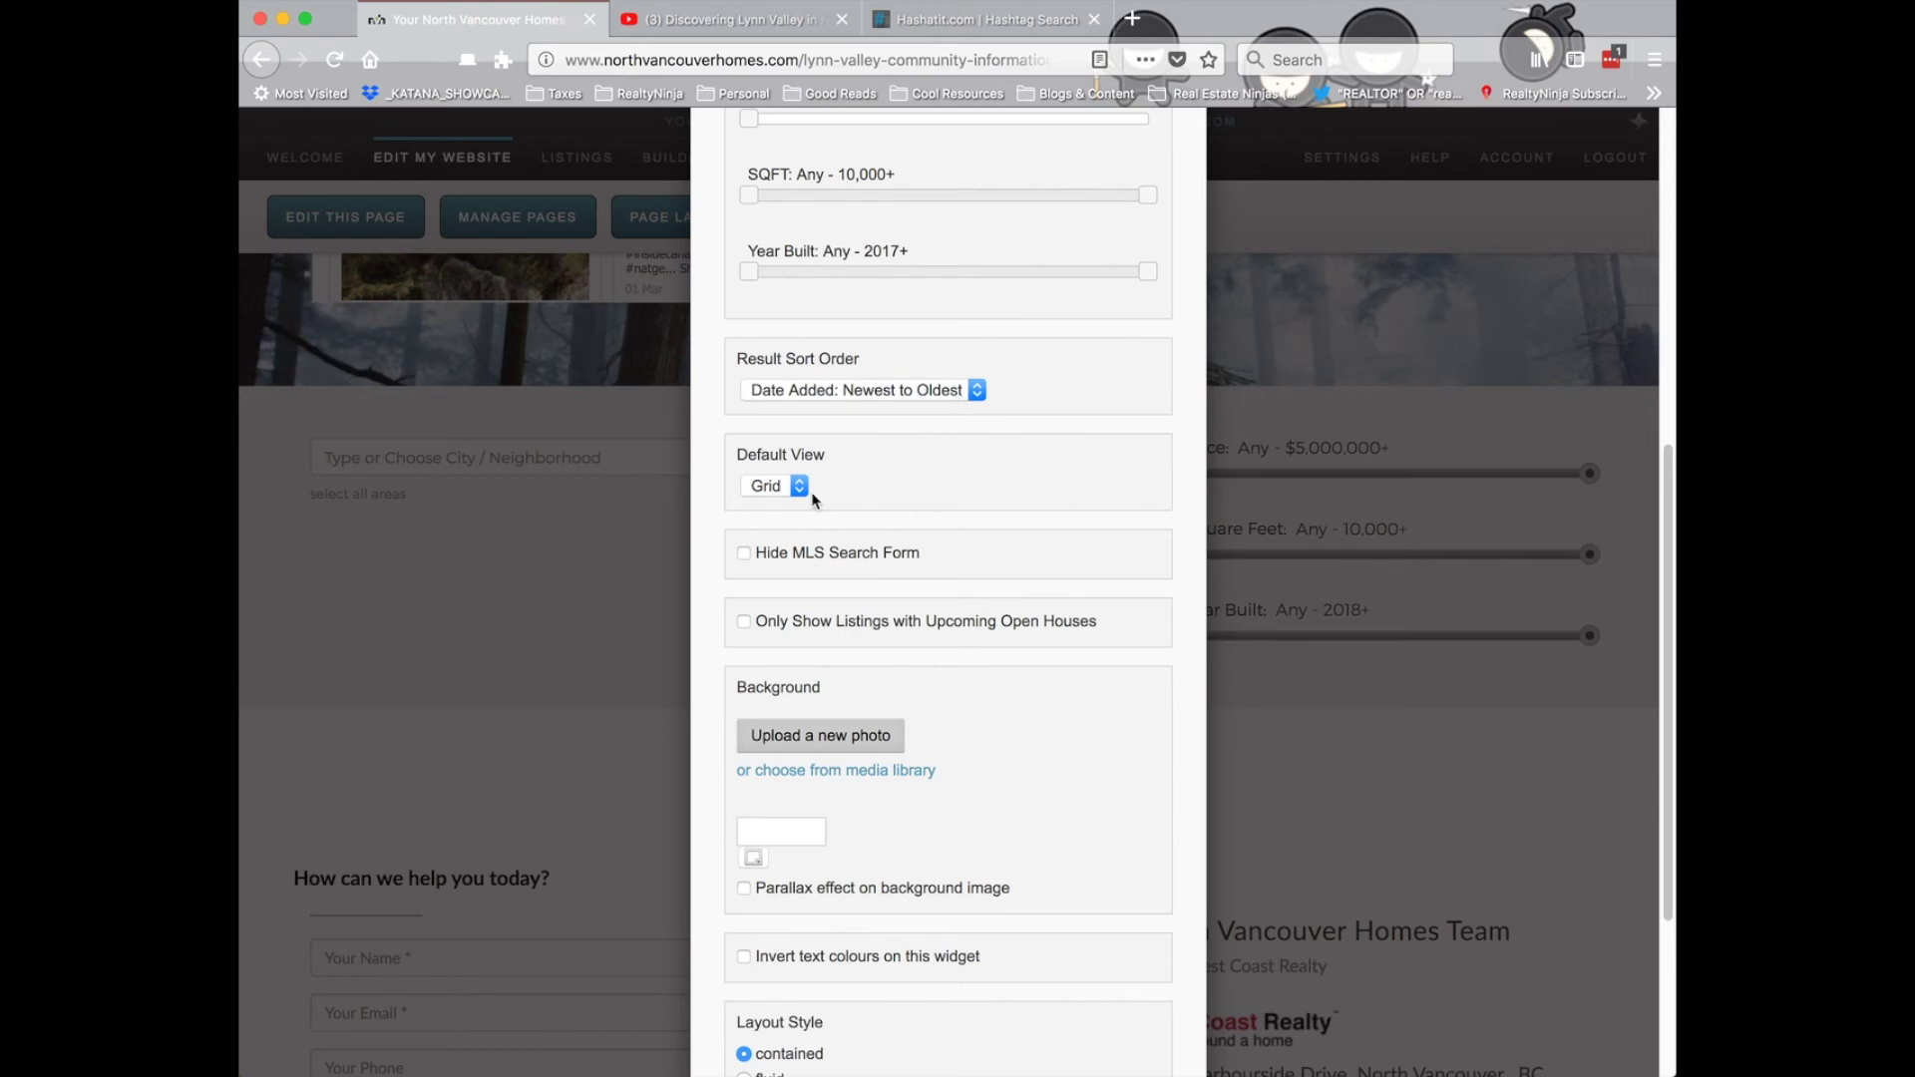
scroll(1008, 495, down, 2)
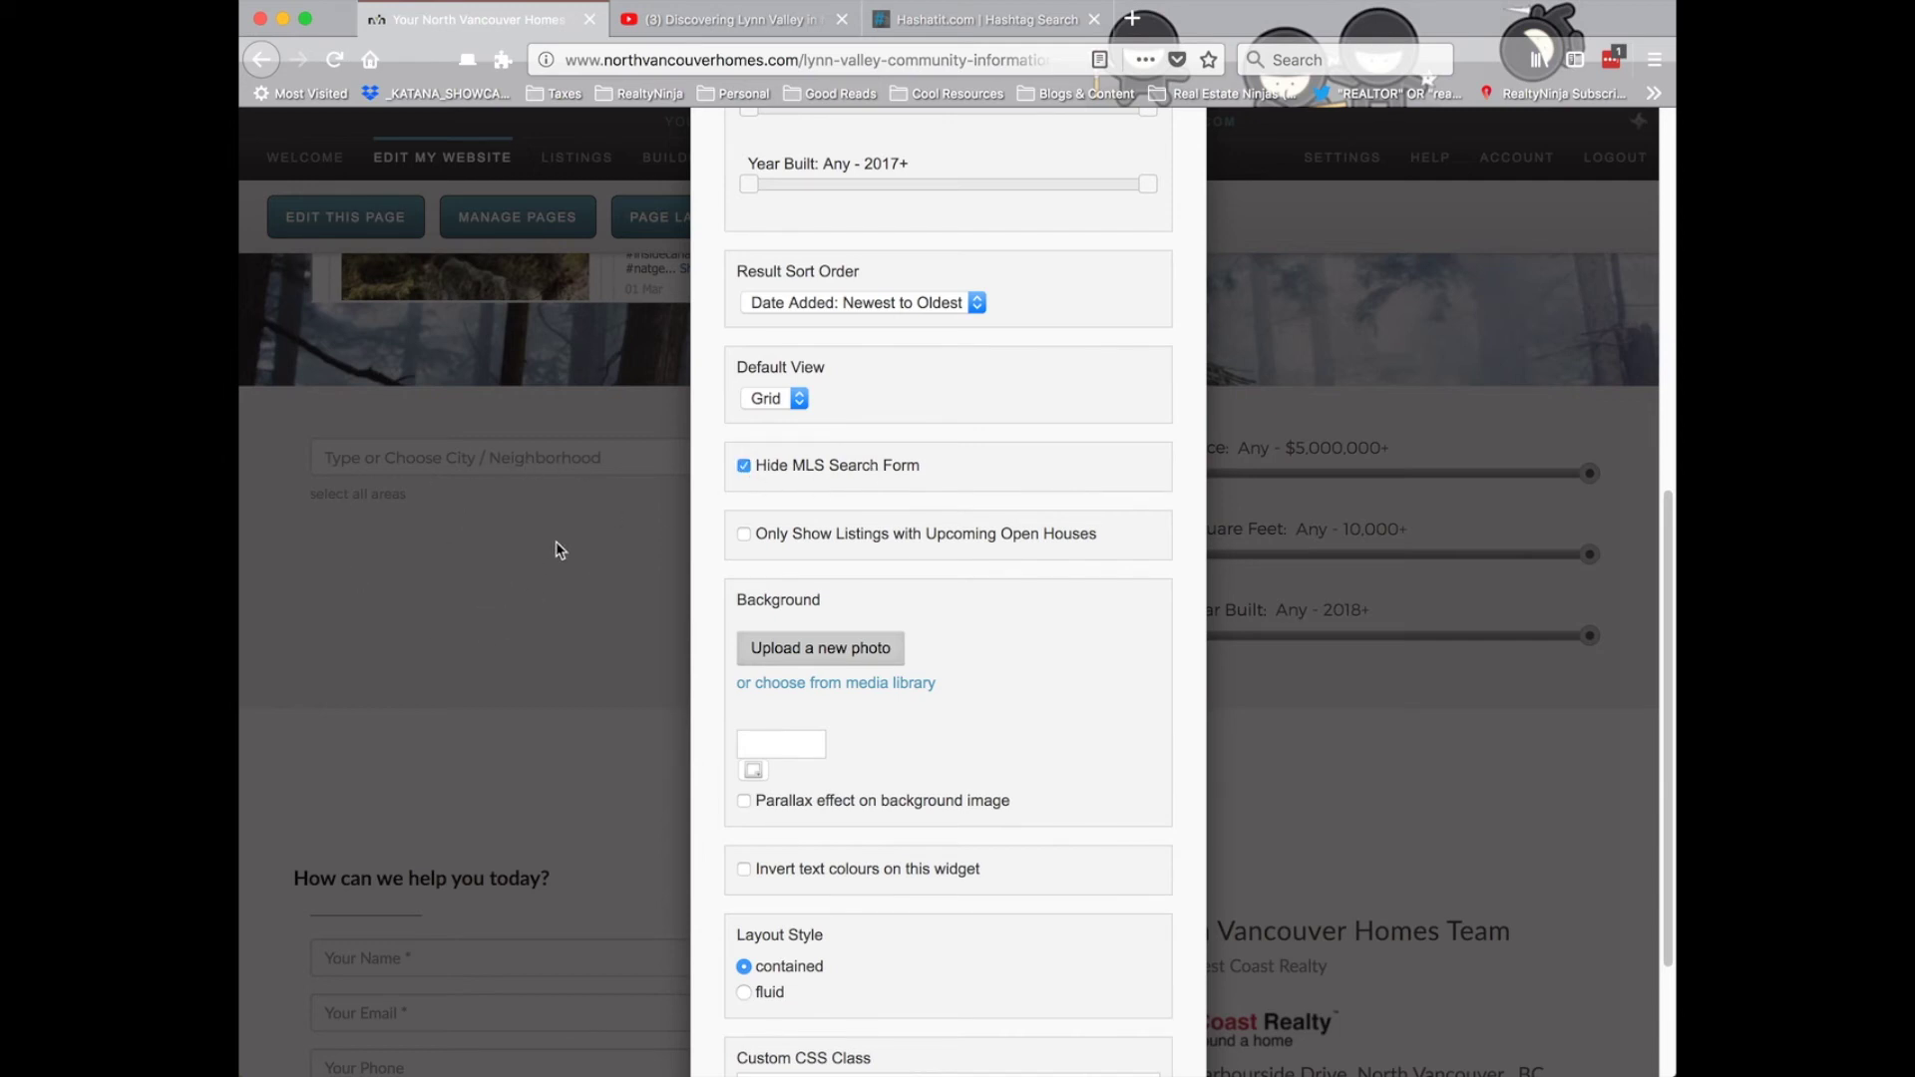
scroll(1128, 816, down, 2)
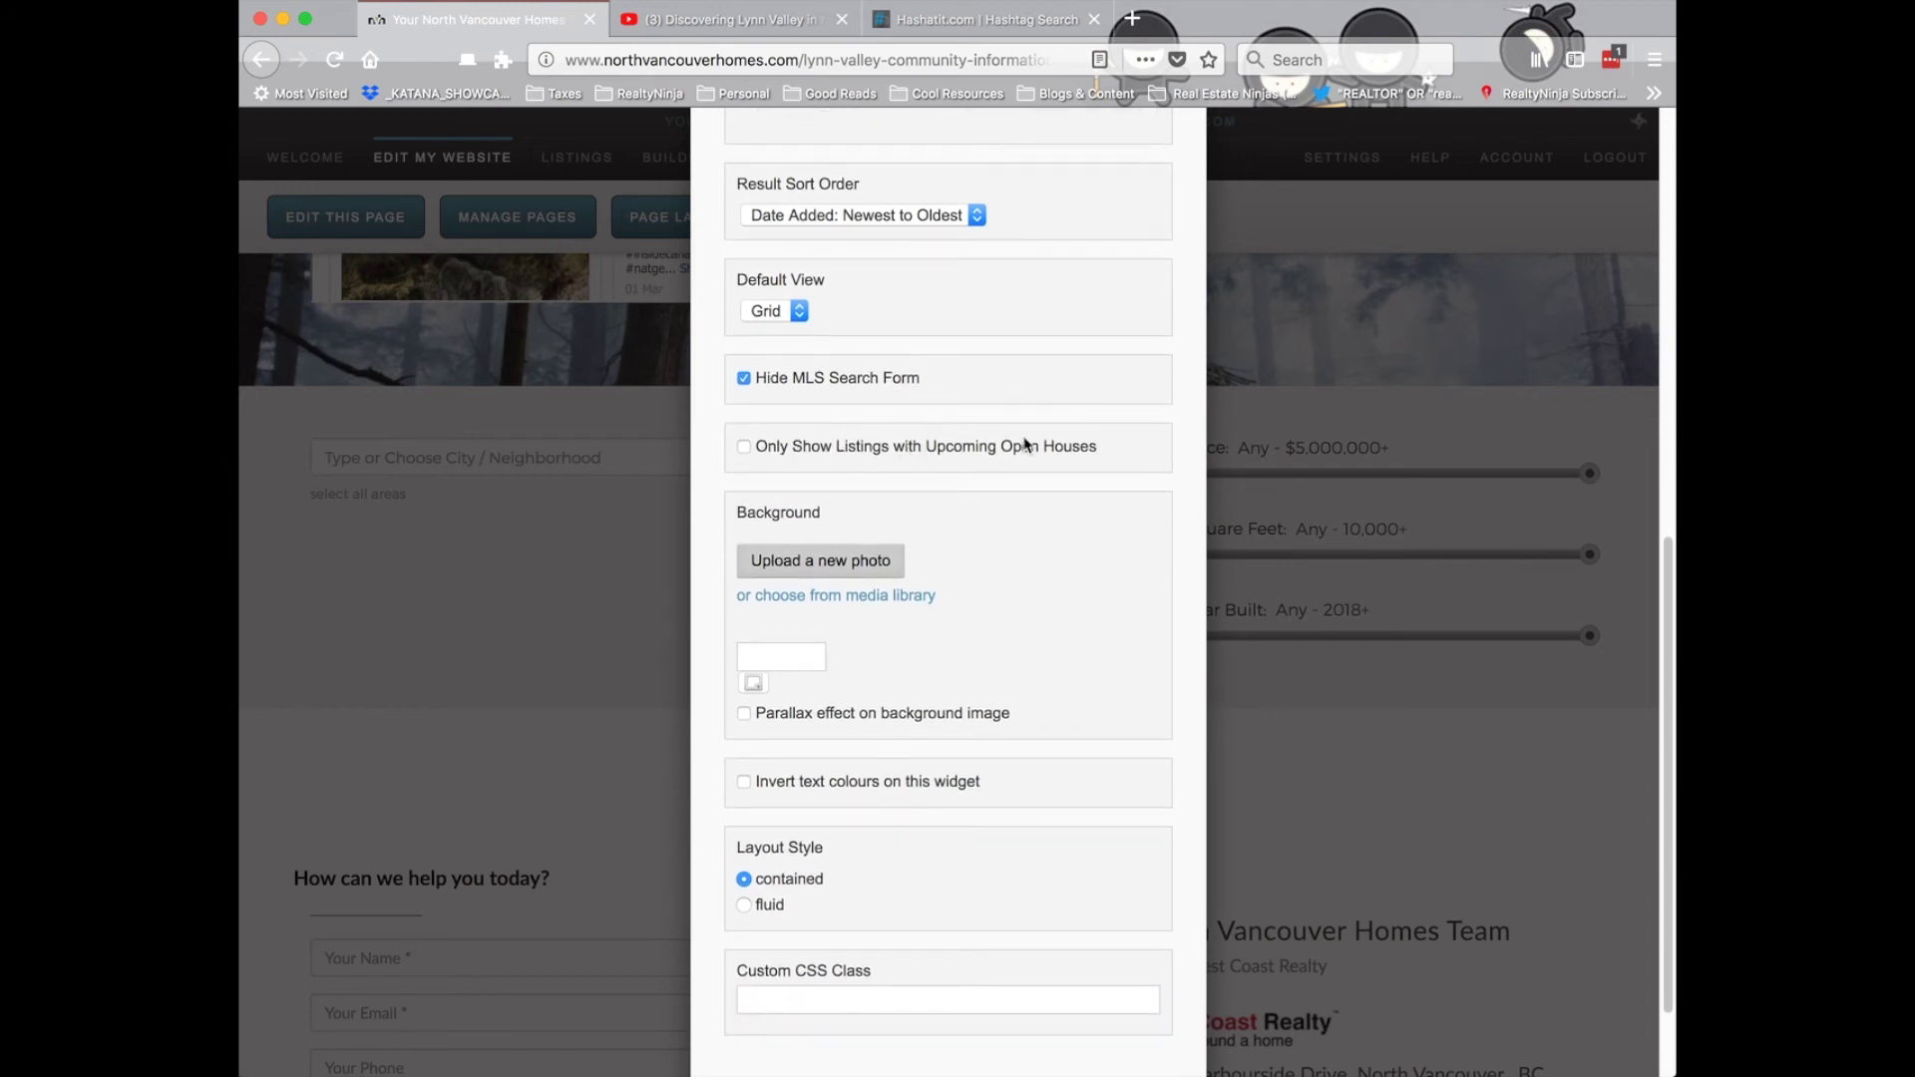
scroll(1071, 713, down, 3)
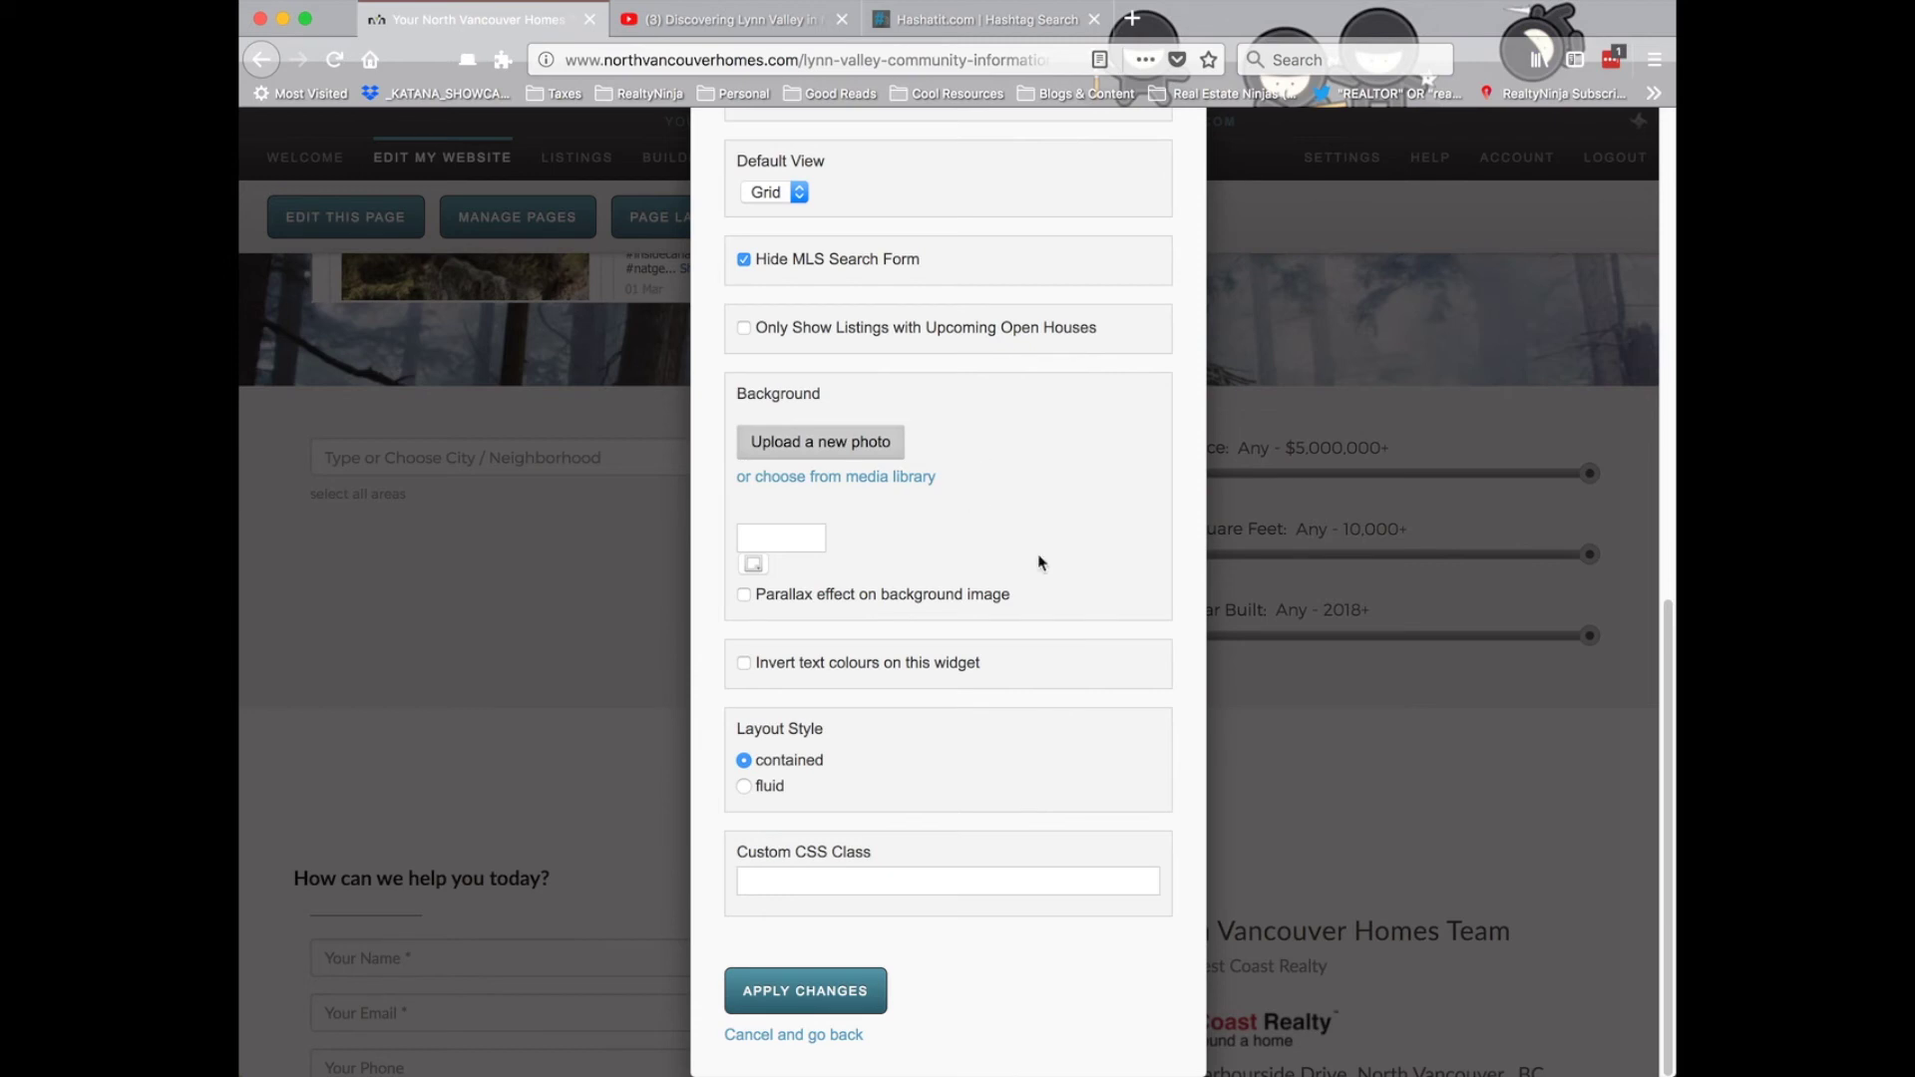
click(858, 987)
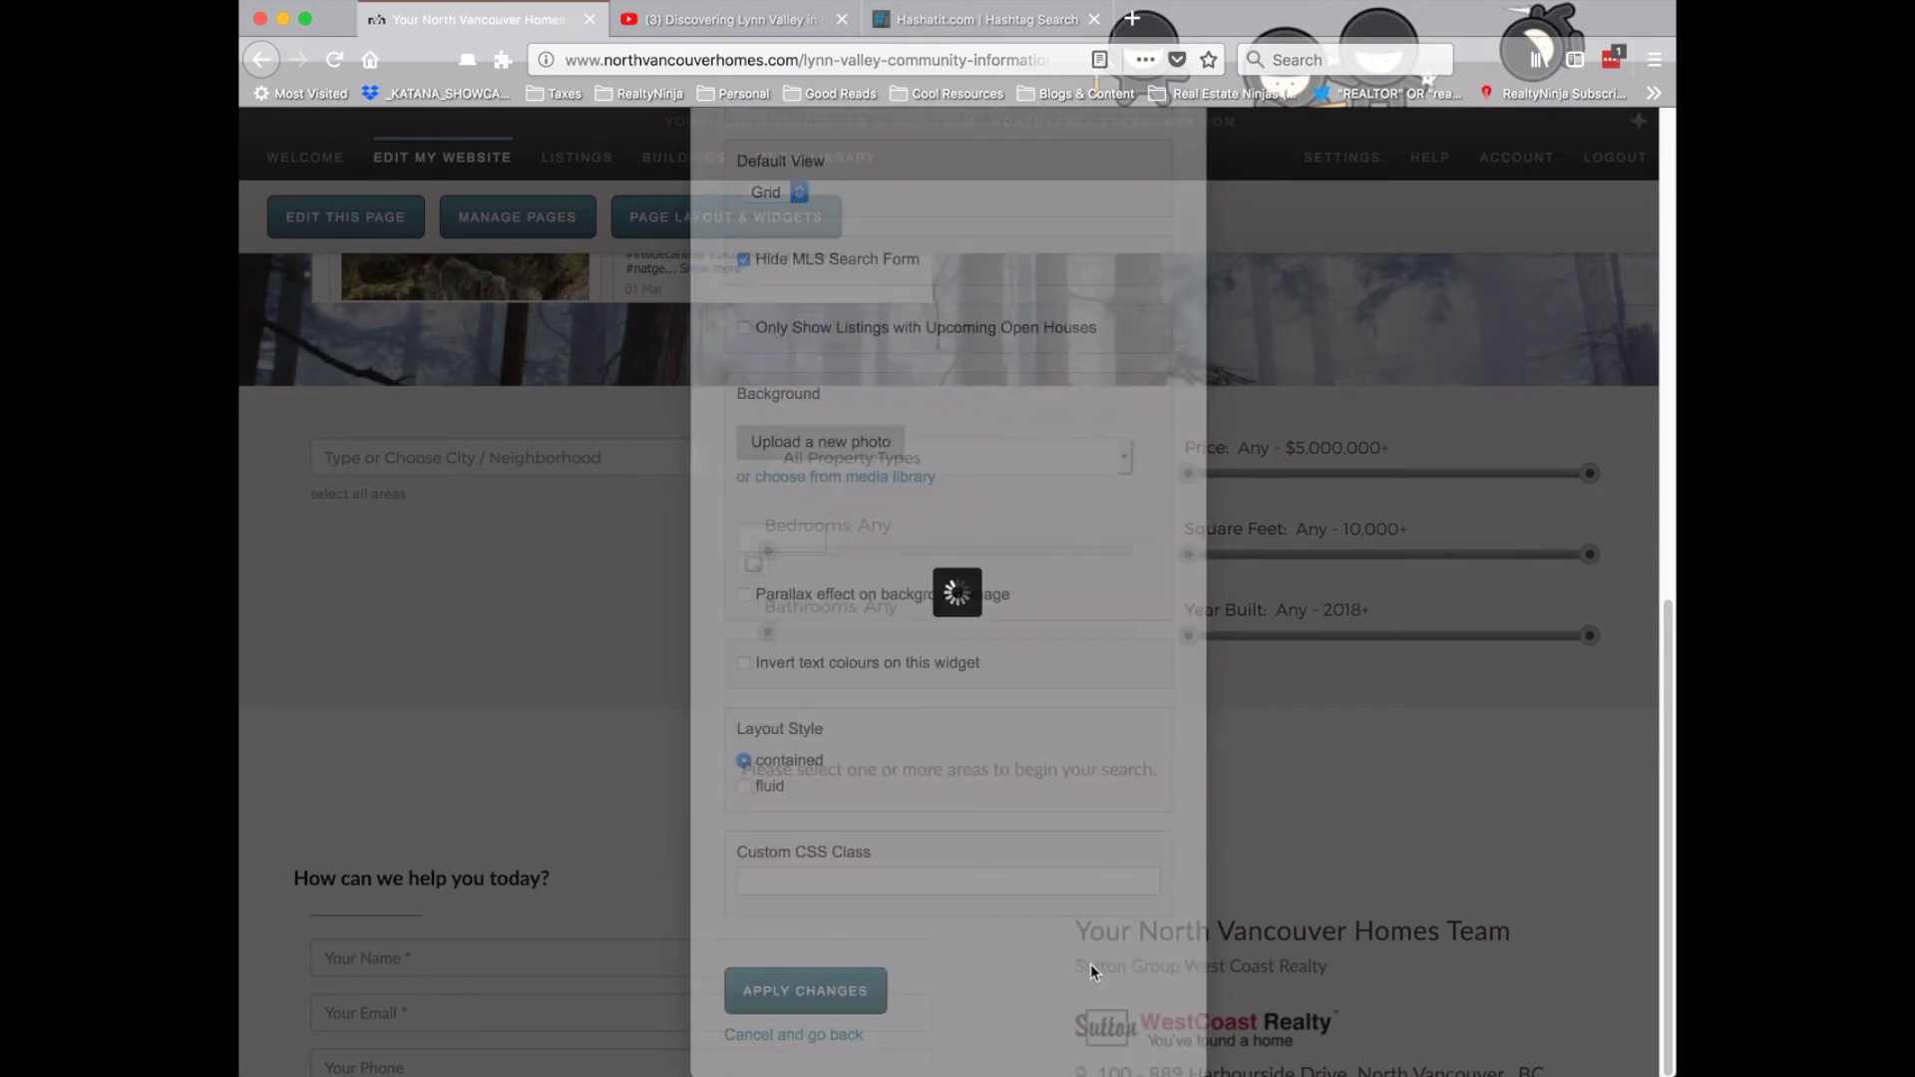
click(648, 878)
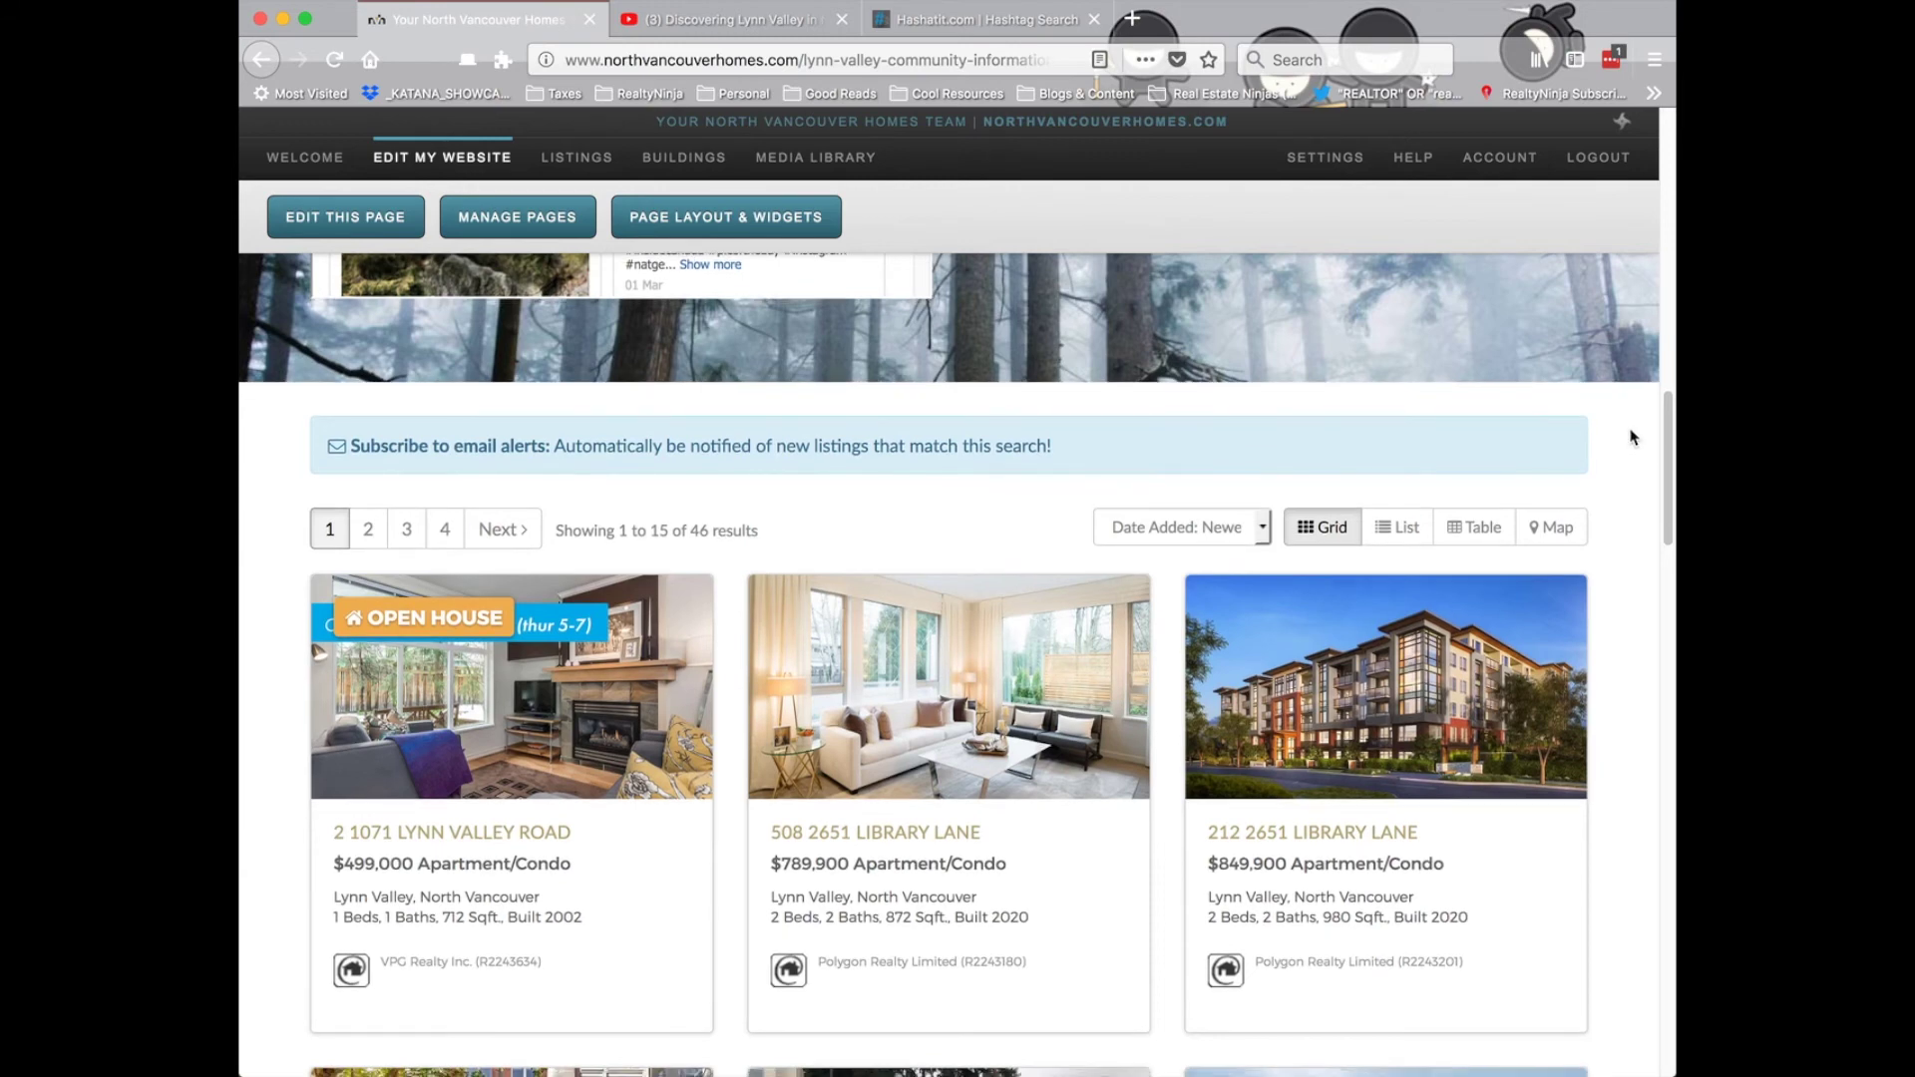
- Review the Lynn Valley listings in the grid, list and map views, returning to the grid and continuing down to the contact form
scroll(1631, 429, down, 3)
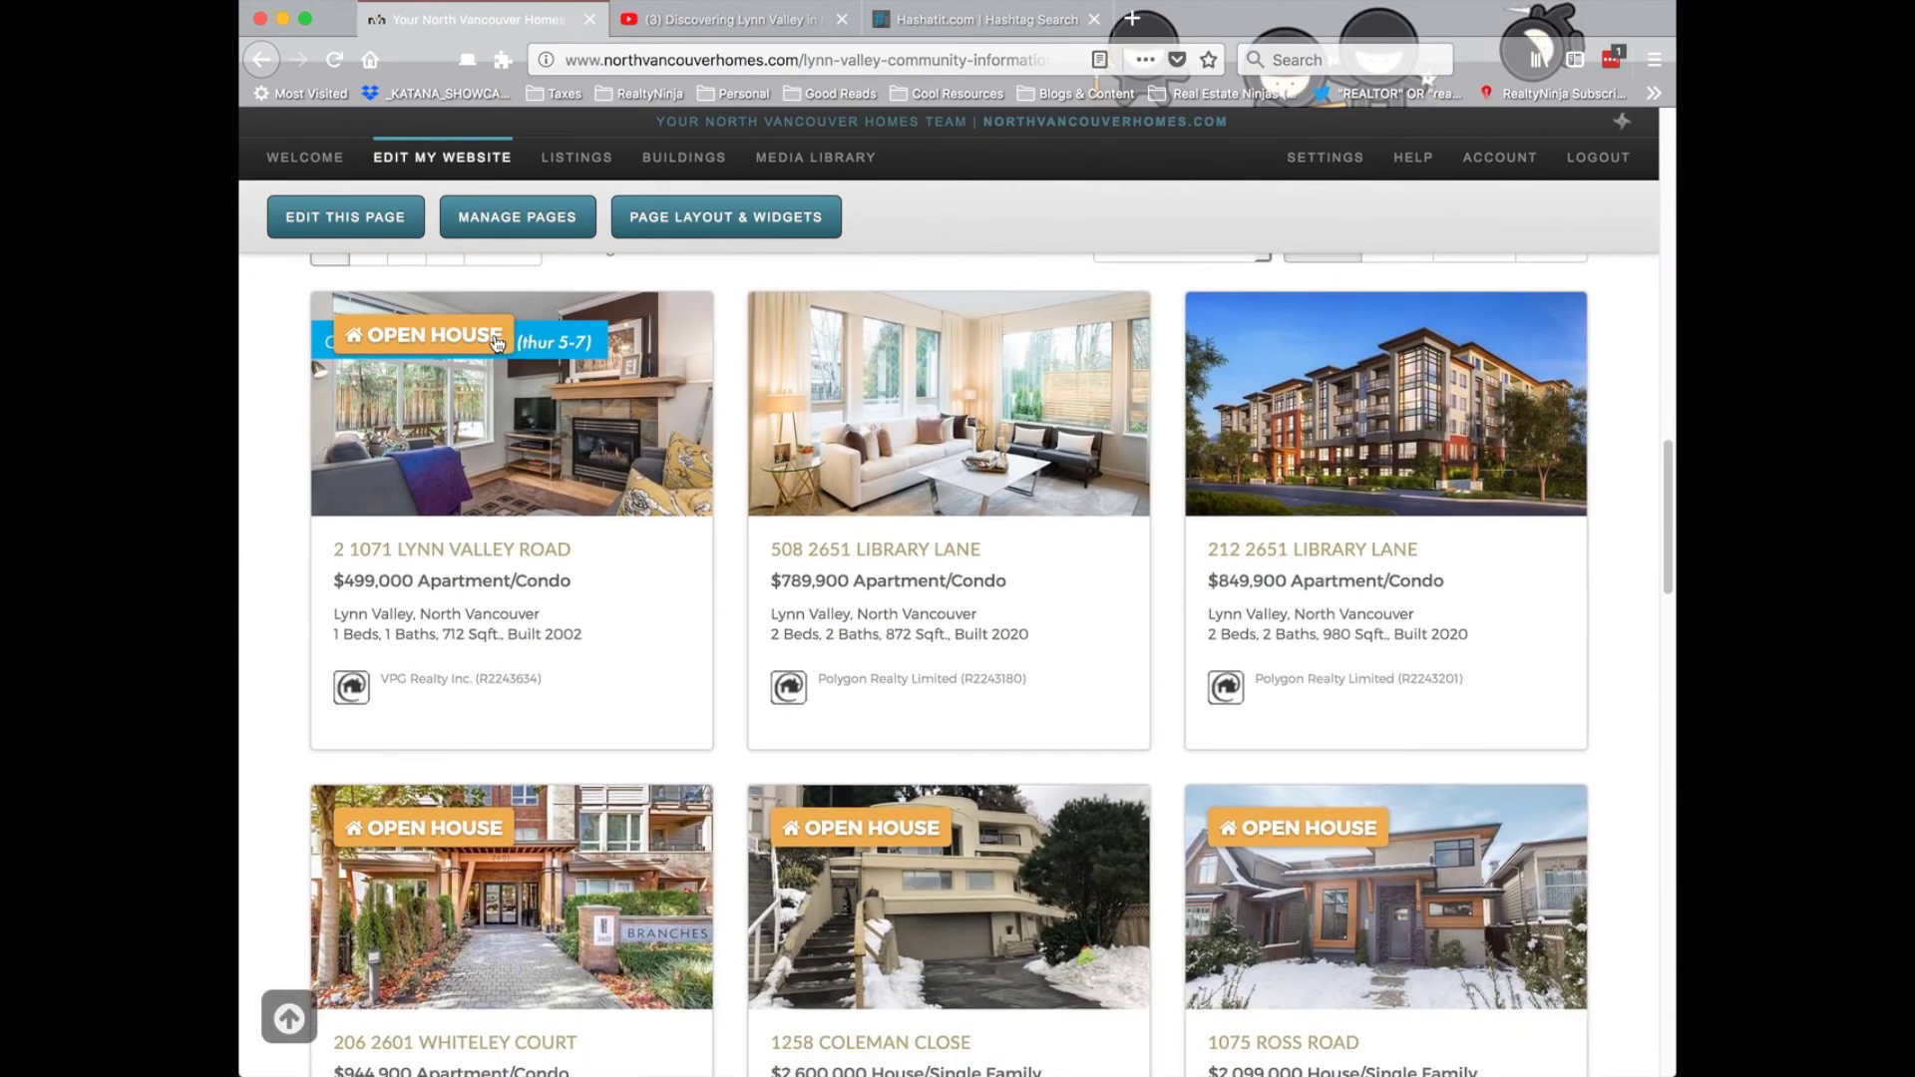
scroll(1621, 535, down, 2)
scroll(1622, 532, down, 8)
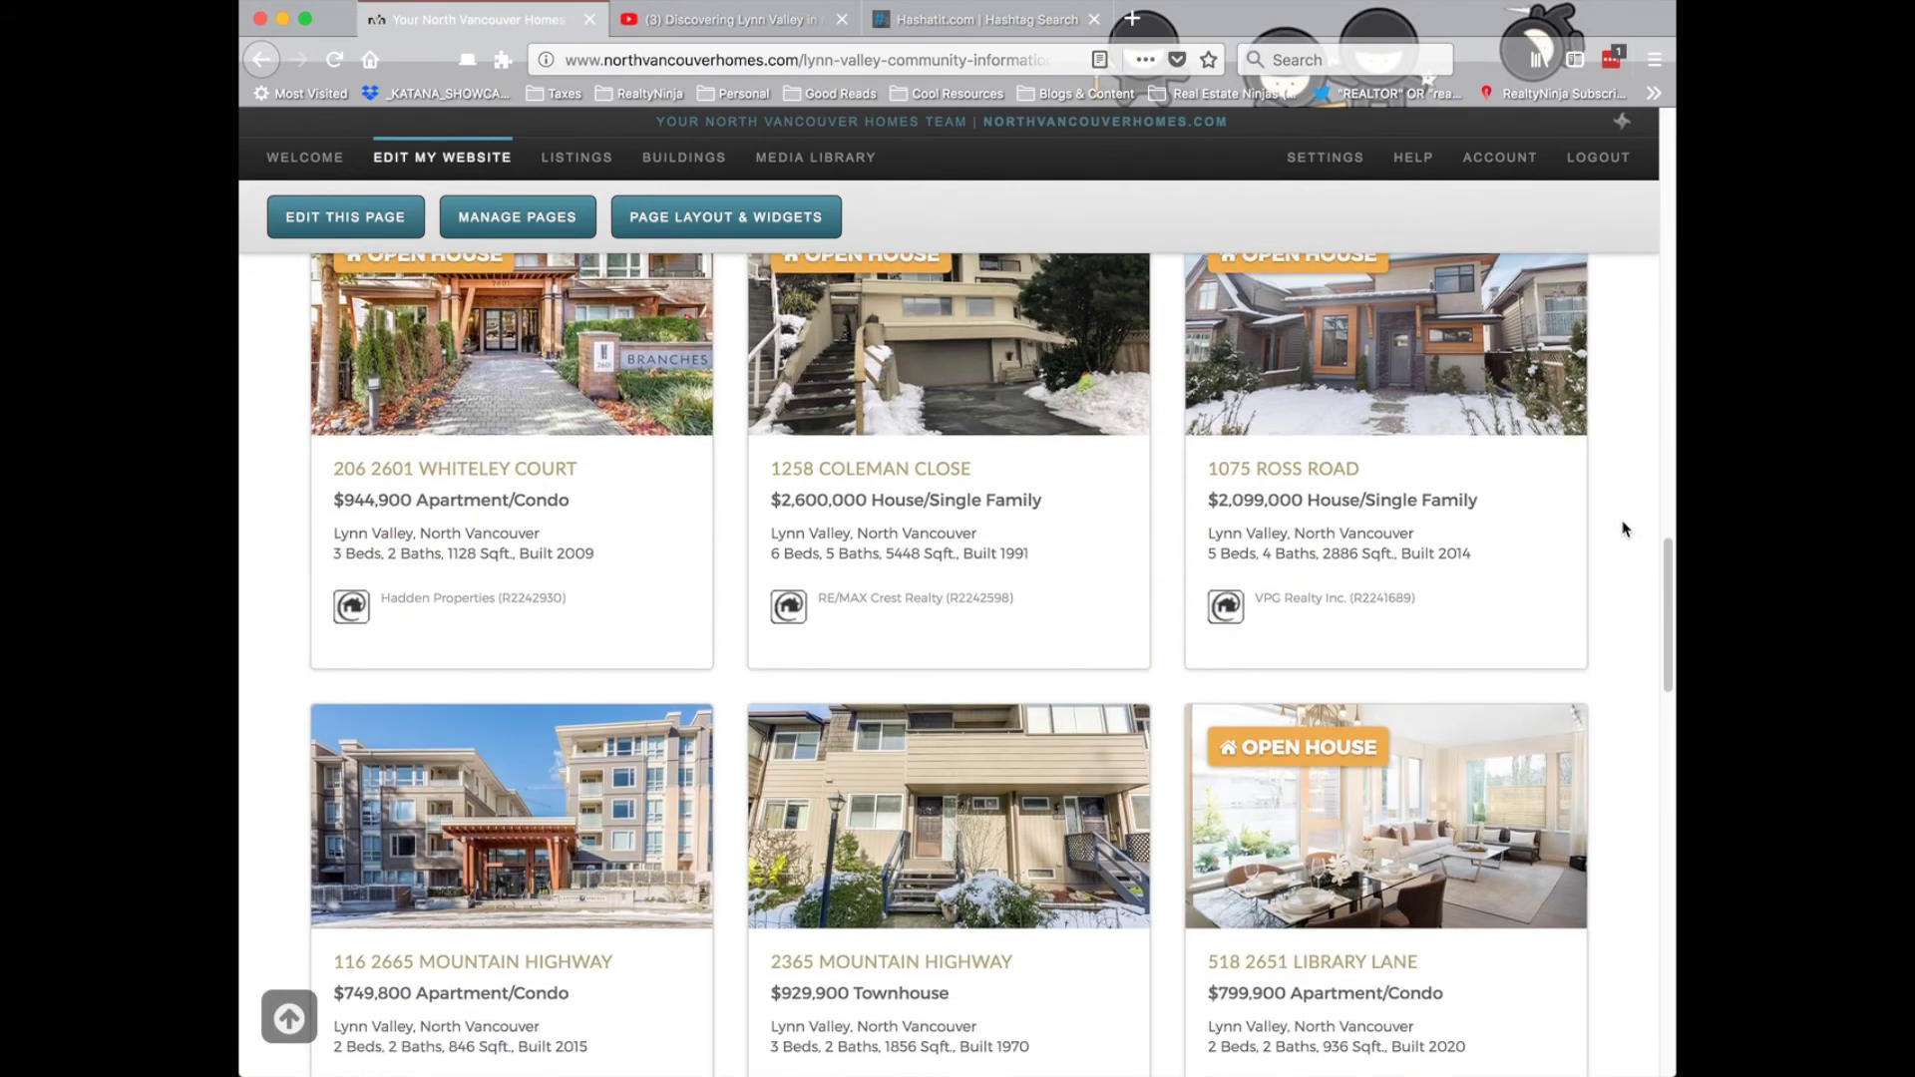
scroll(1623, 528, up, 12)
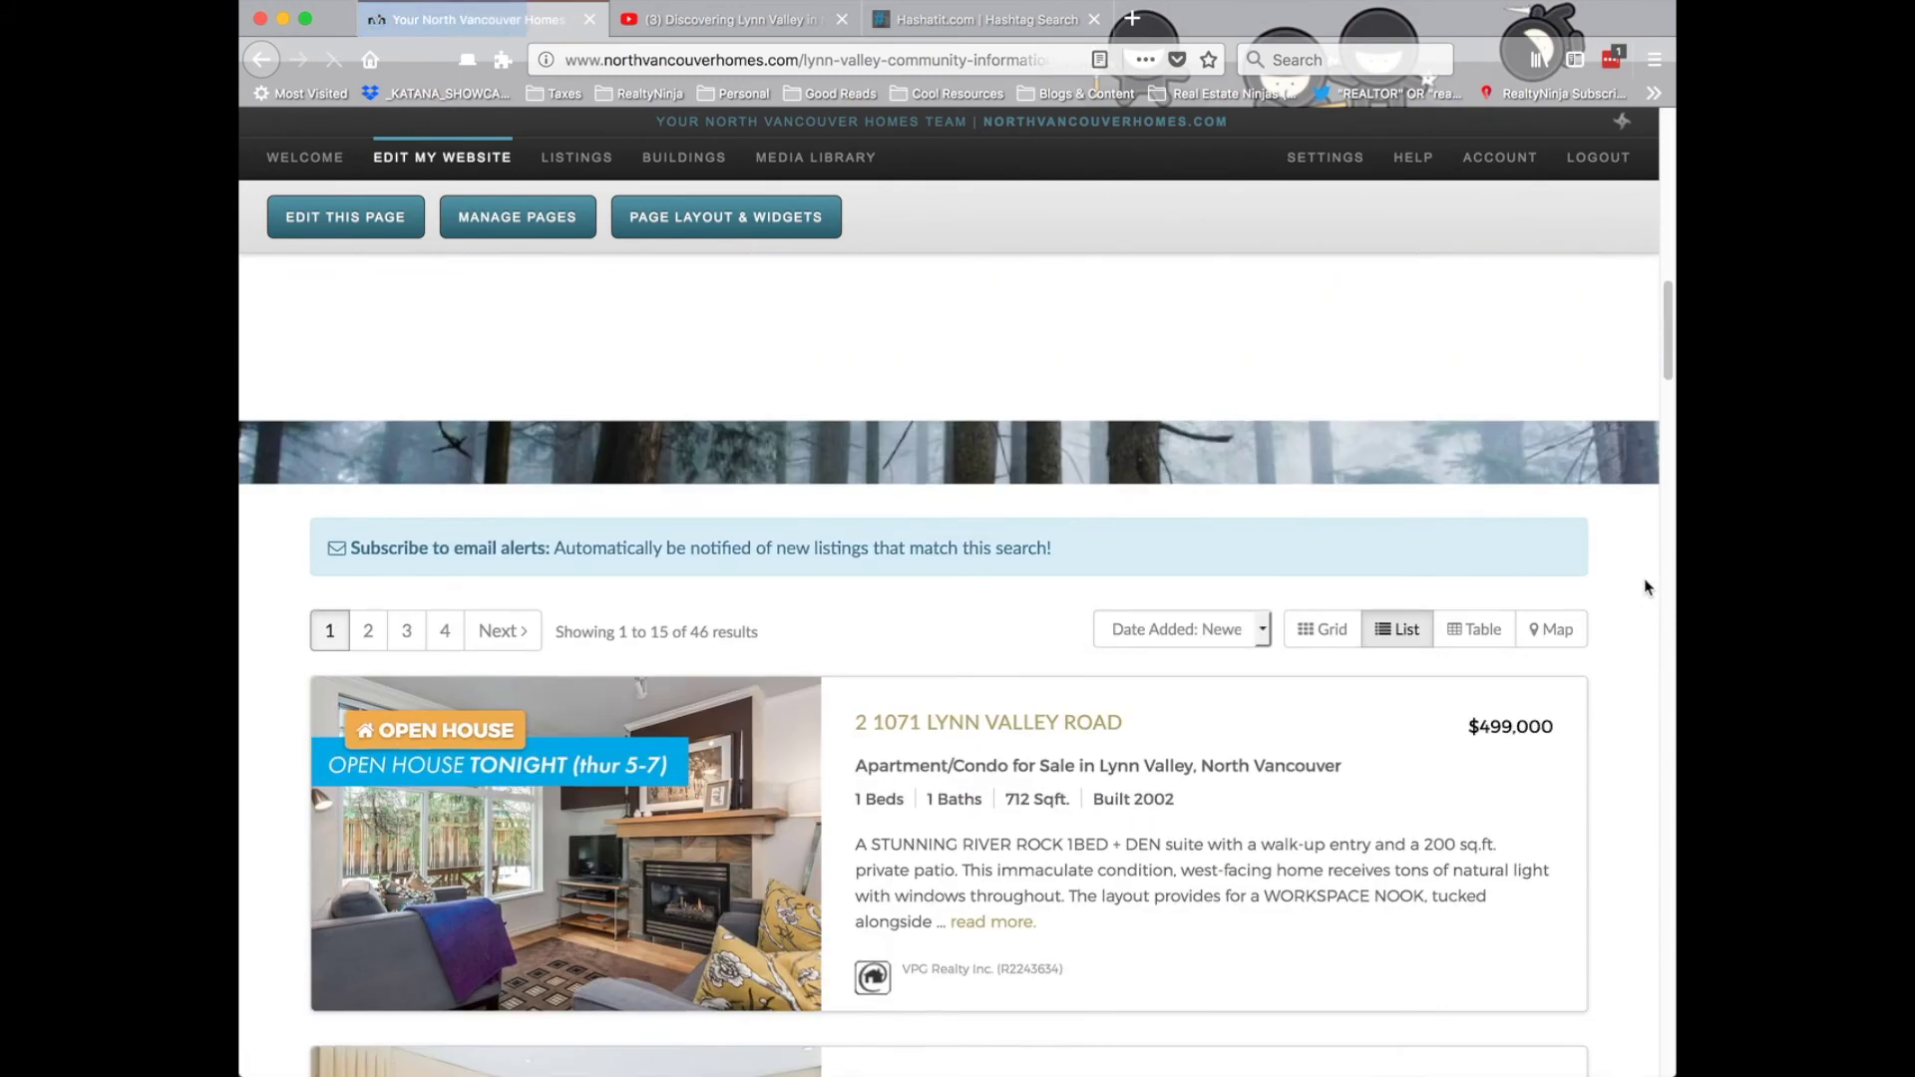
click(1541, 630)
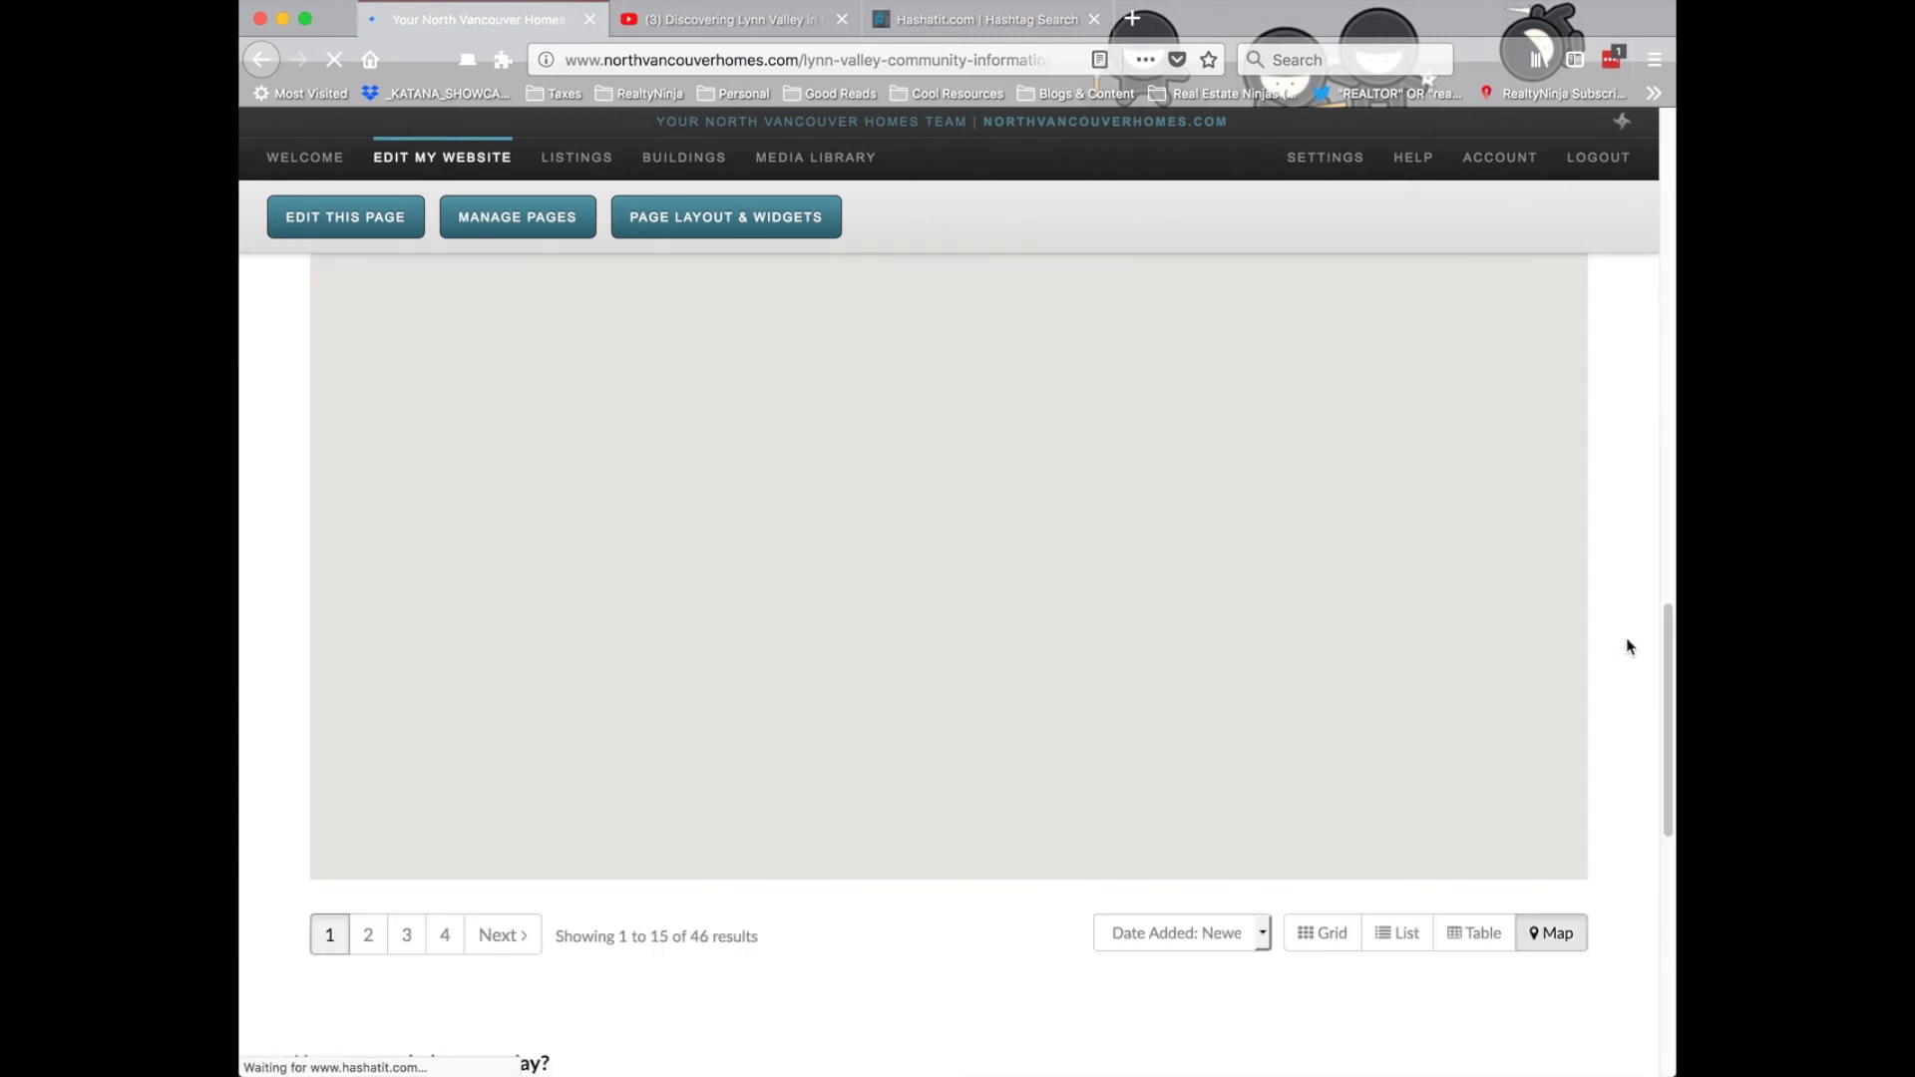
scroll(1629, 649, up, 4)
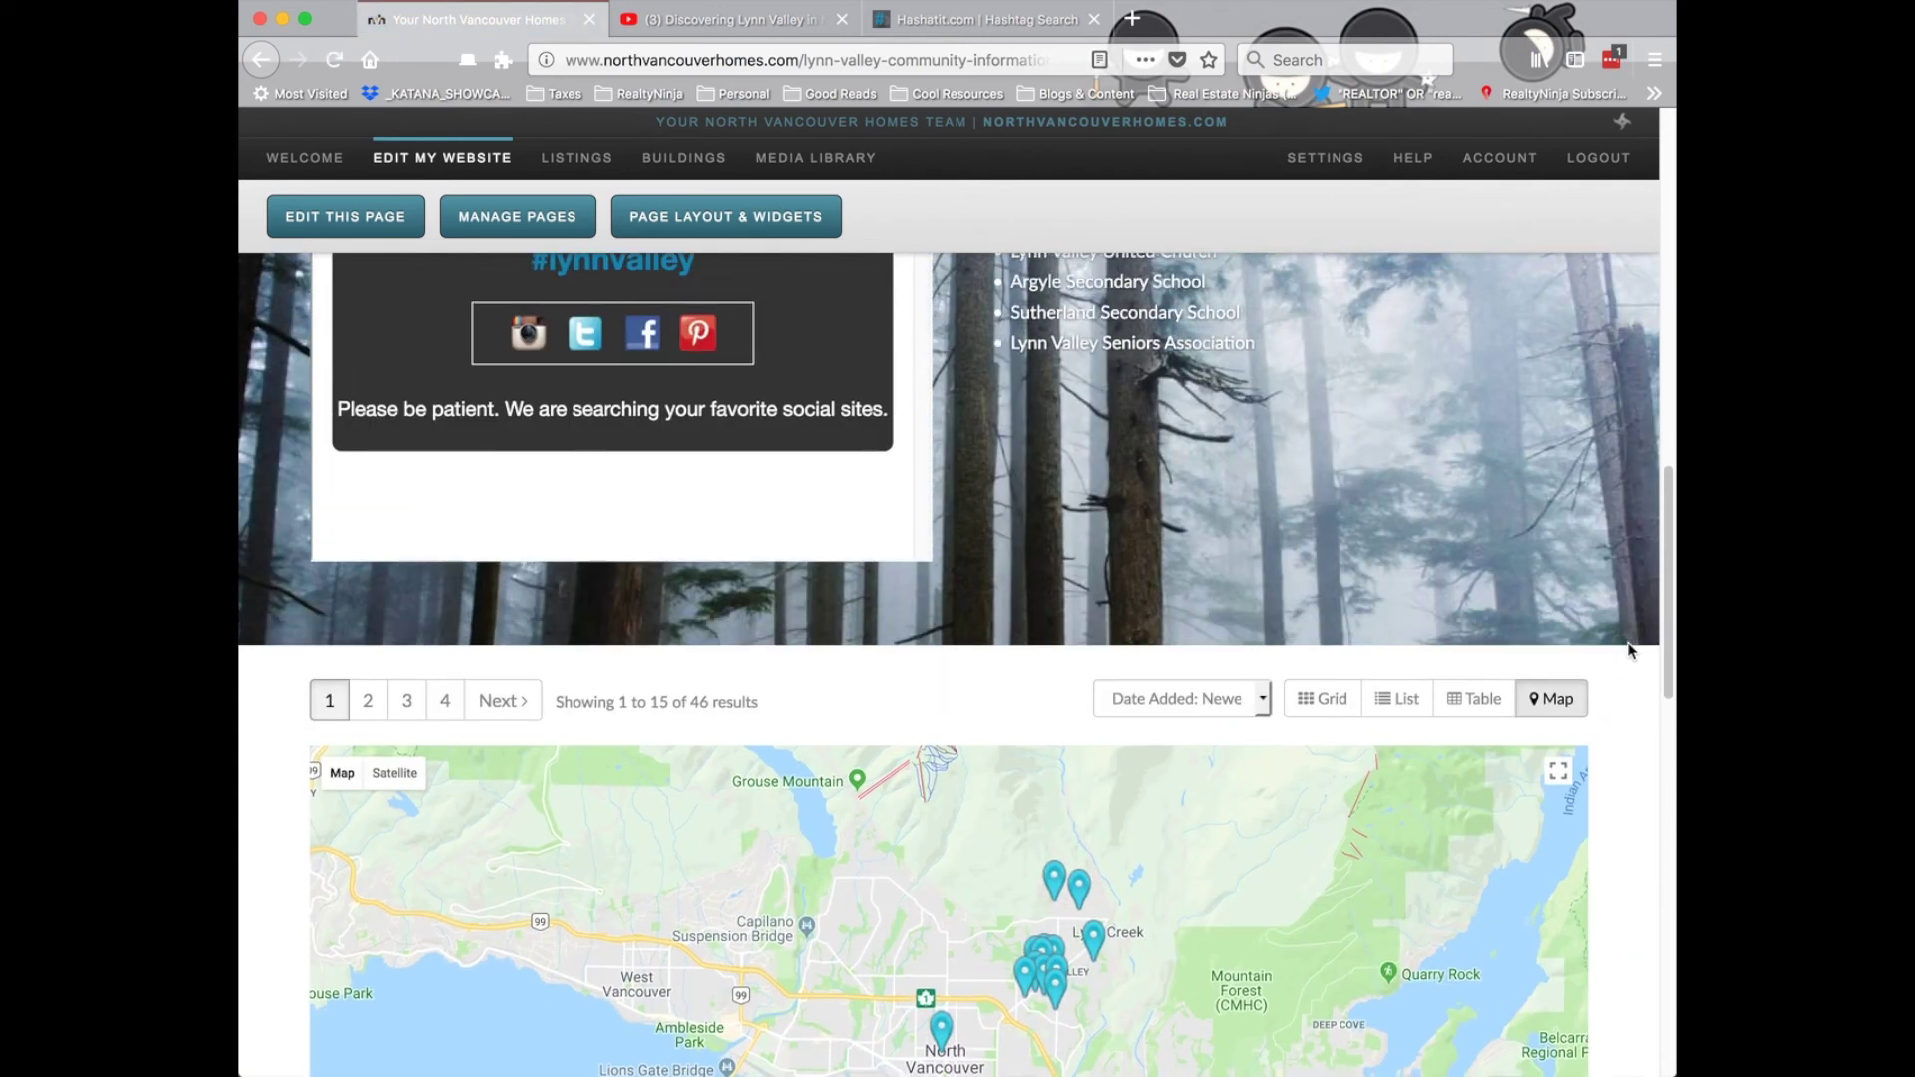
scroll(1629, 650, up, 3)
scroll(1629, 650, down, 4)
click(1332, 625)
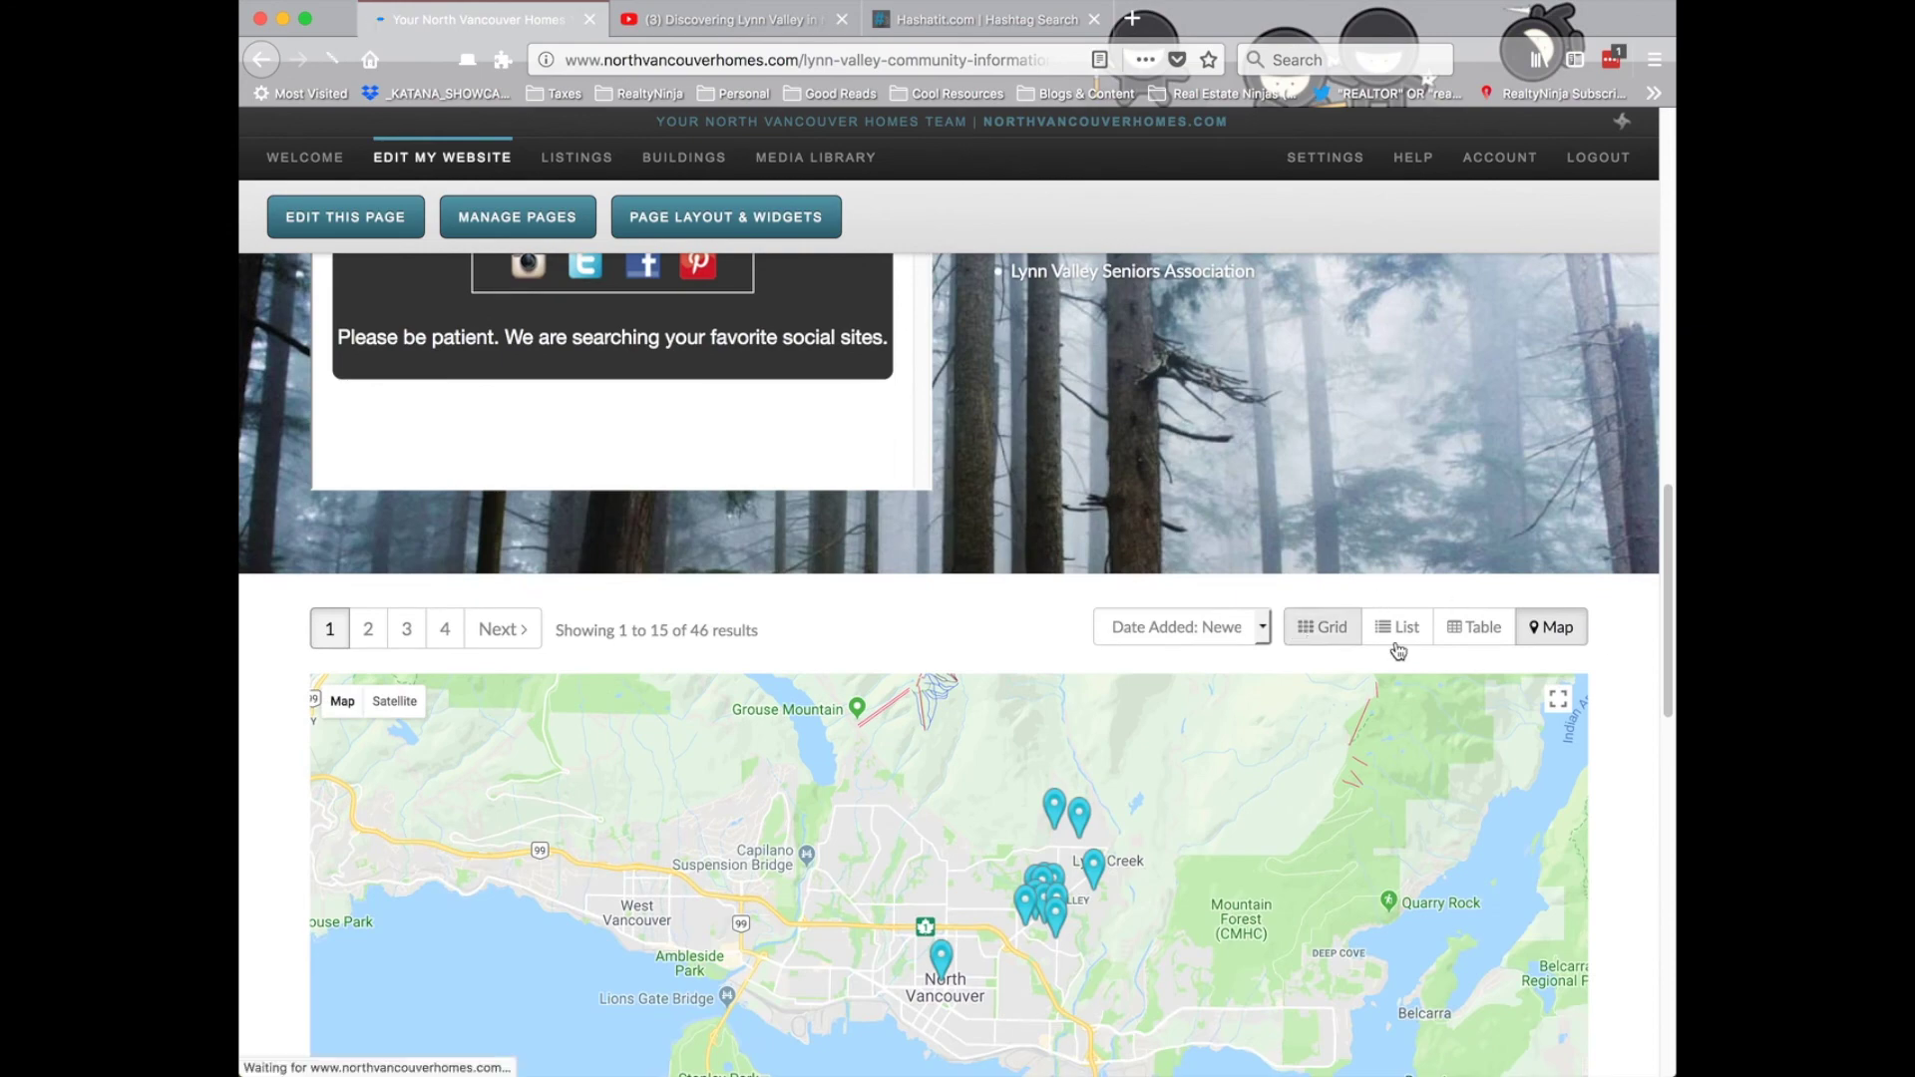
scroll(1614, 536, down, 10)
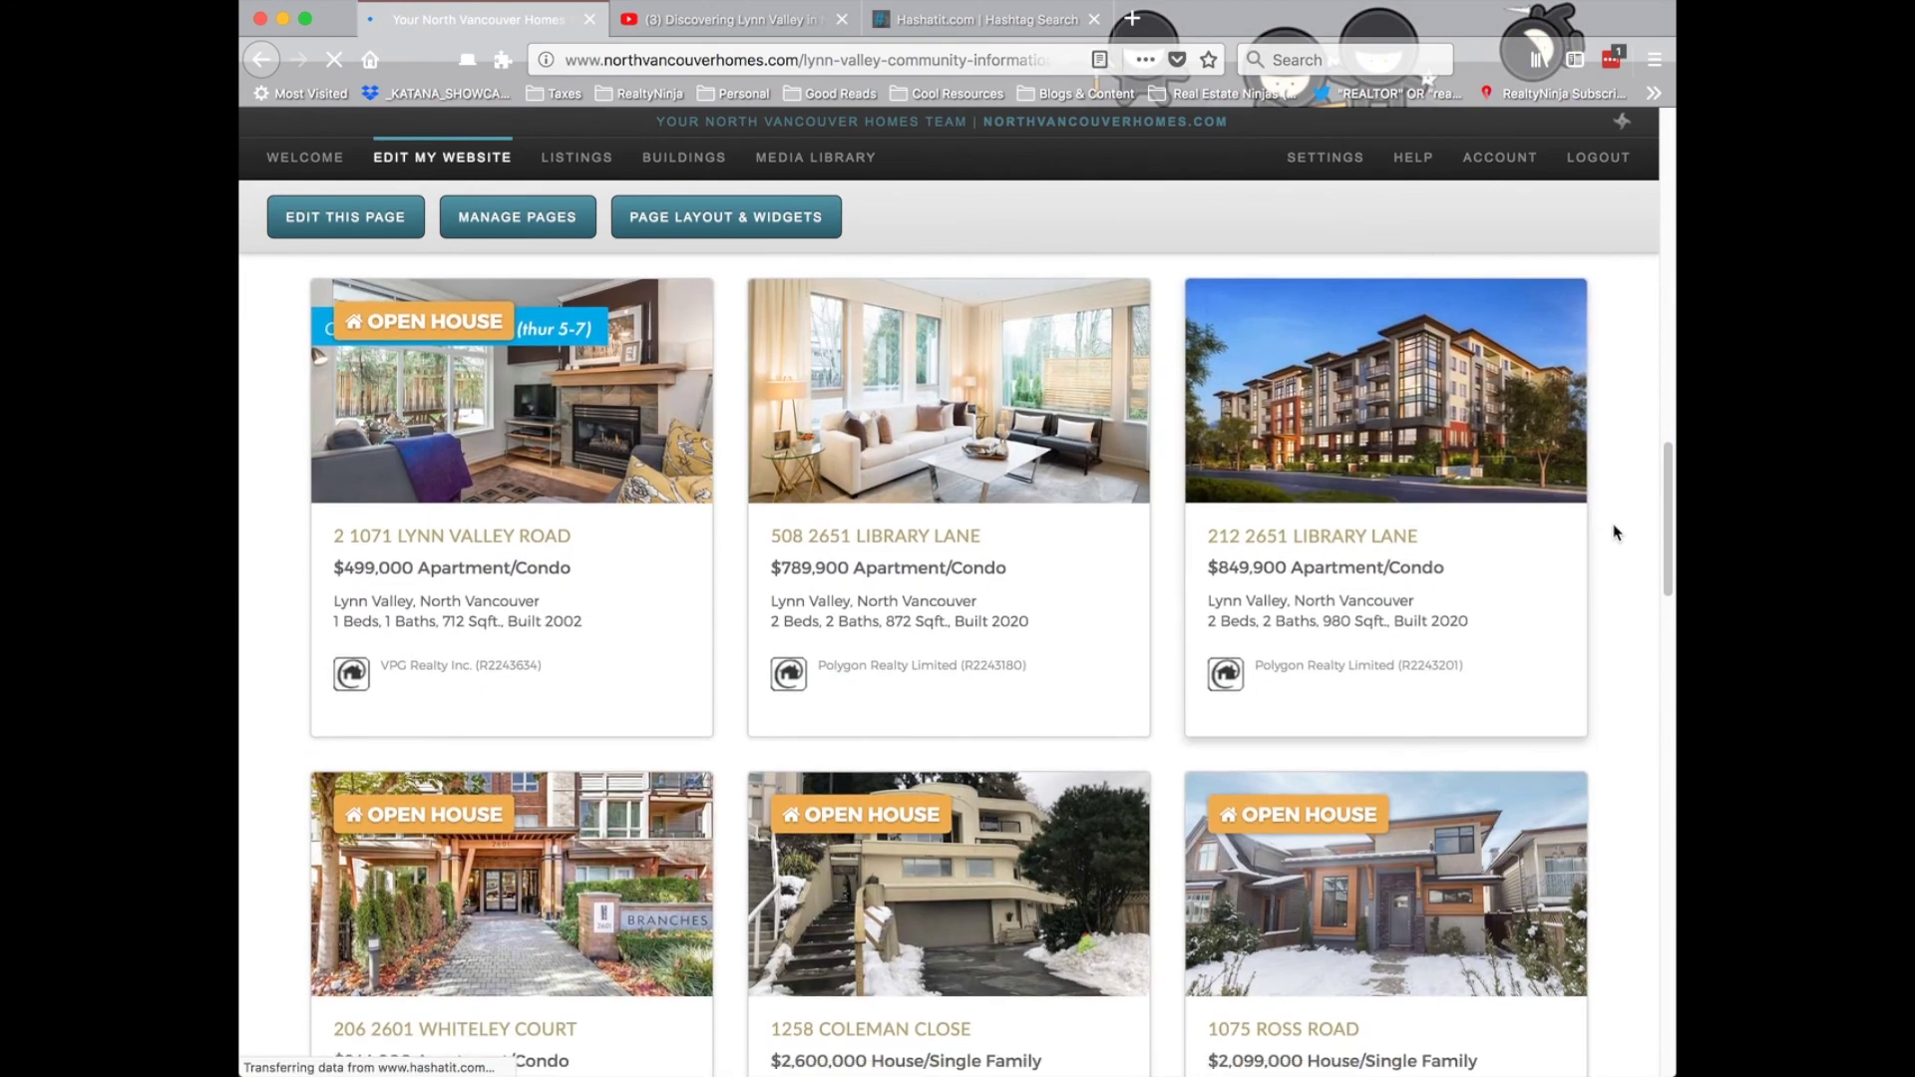
scroll(1617, 540, down, 10)
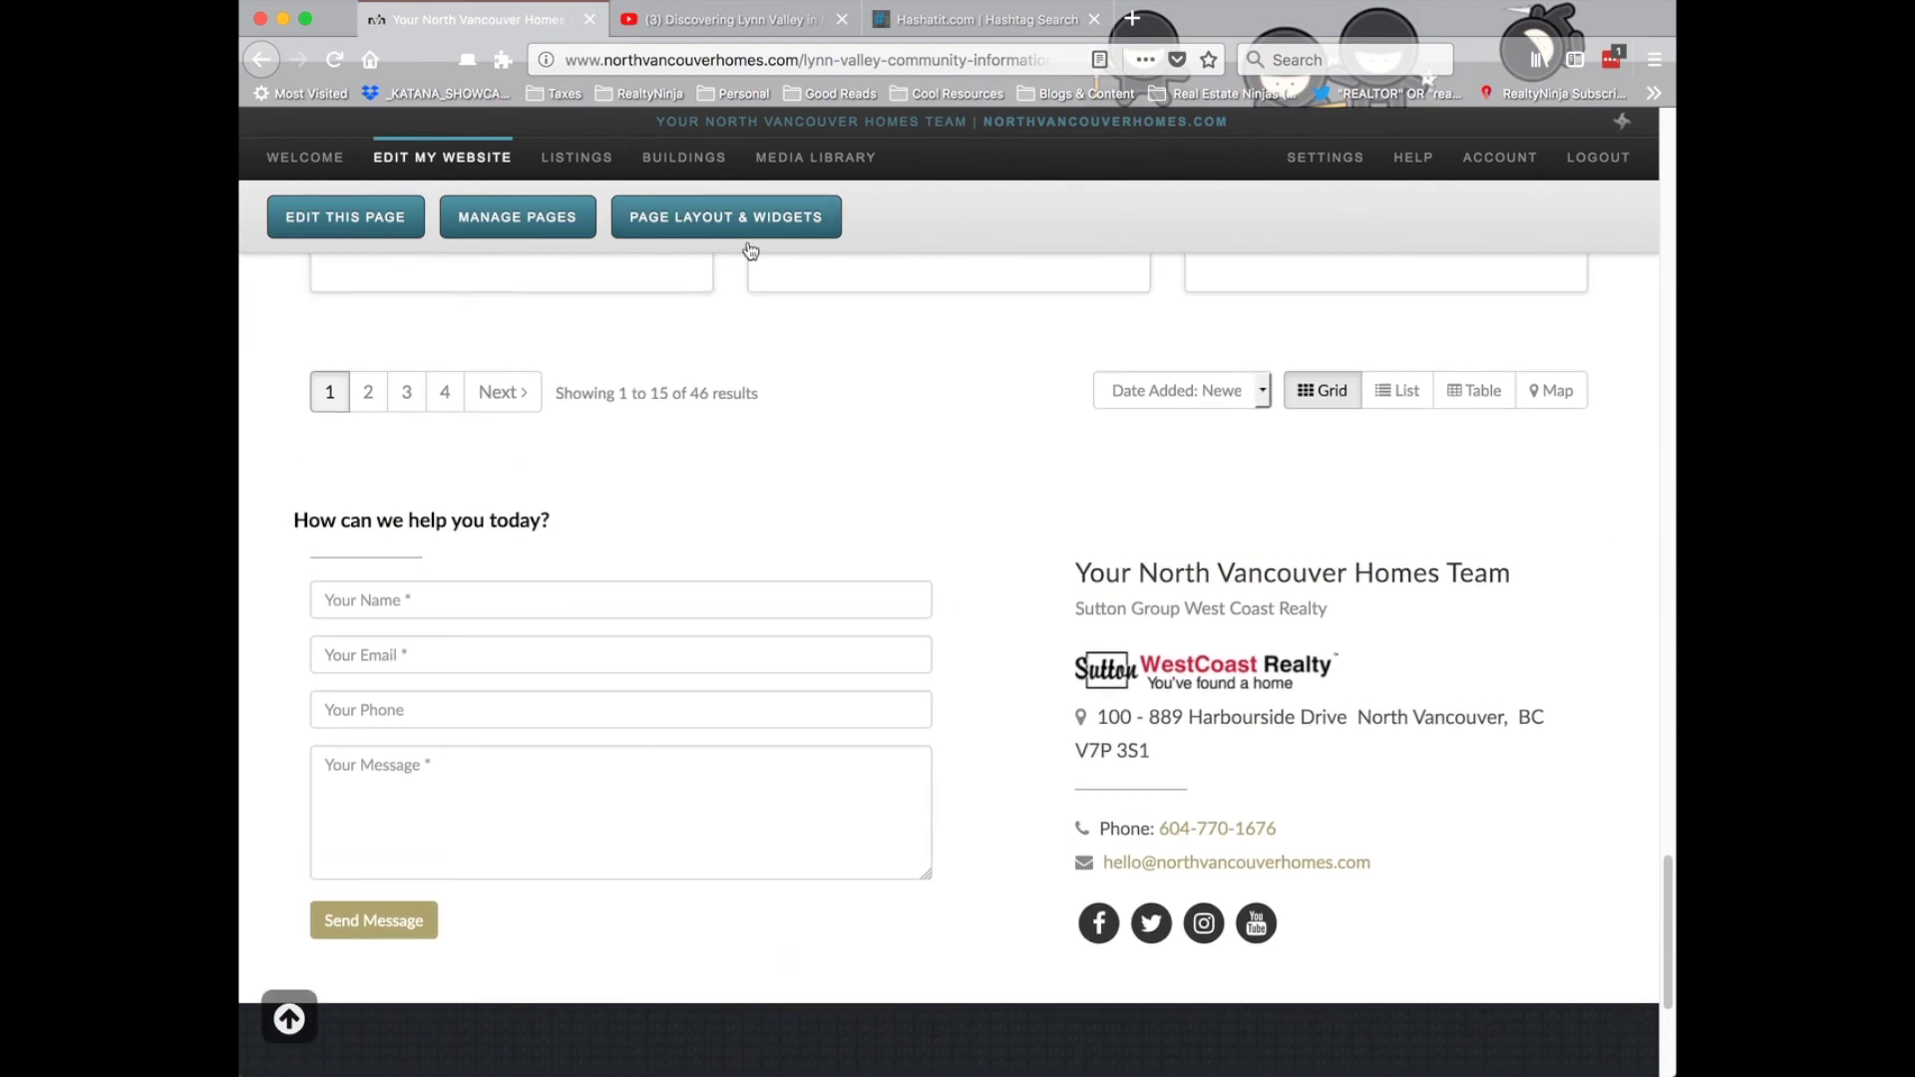
- Open the Form widget's options from the page layout
click(698, 229)
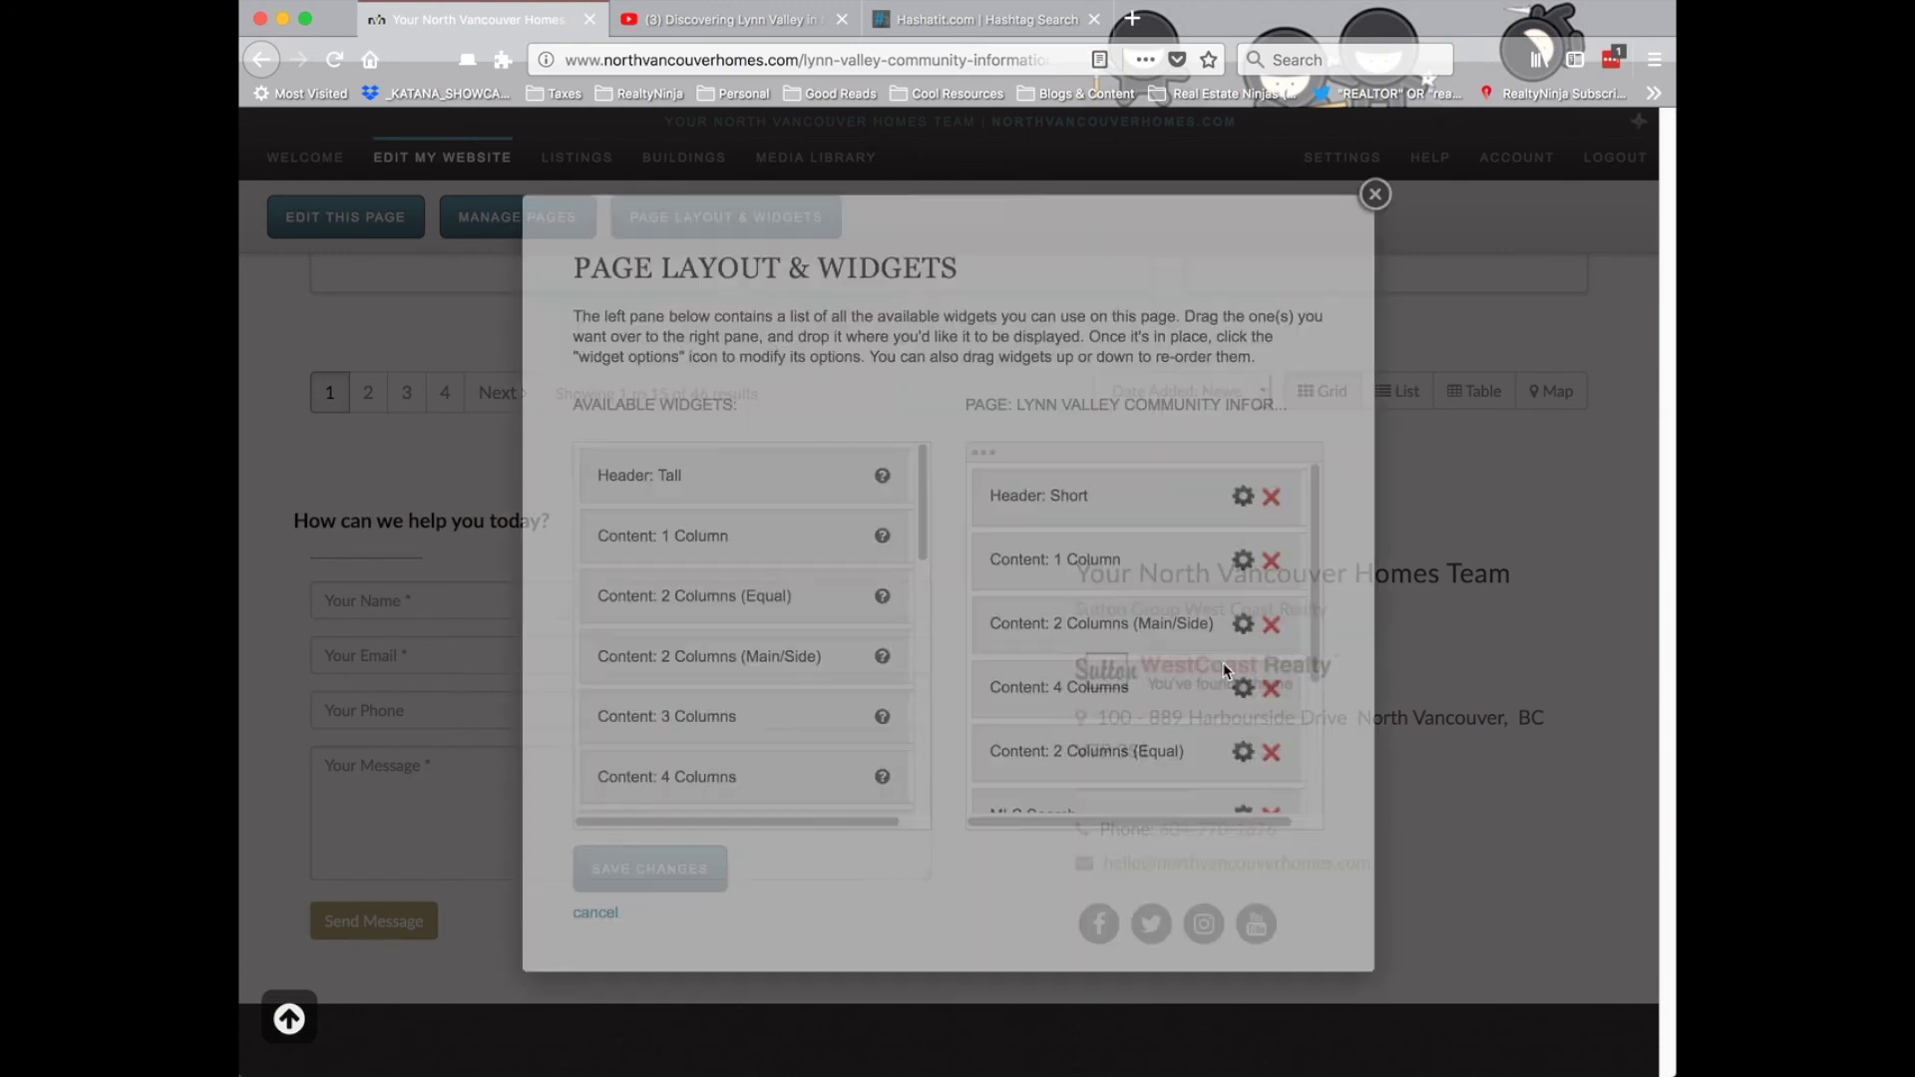
scroll(1091, 678, down, 3)
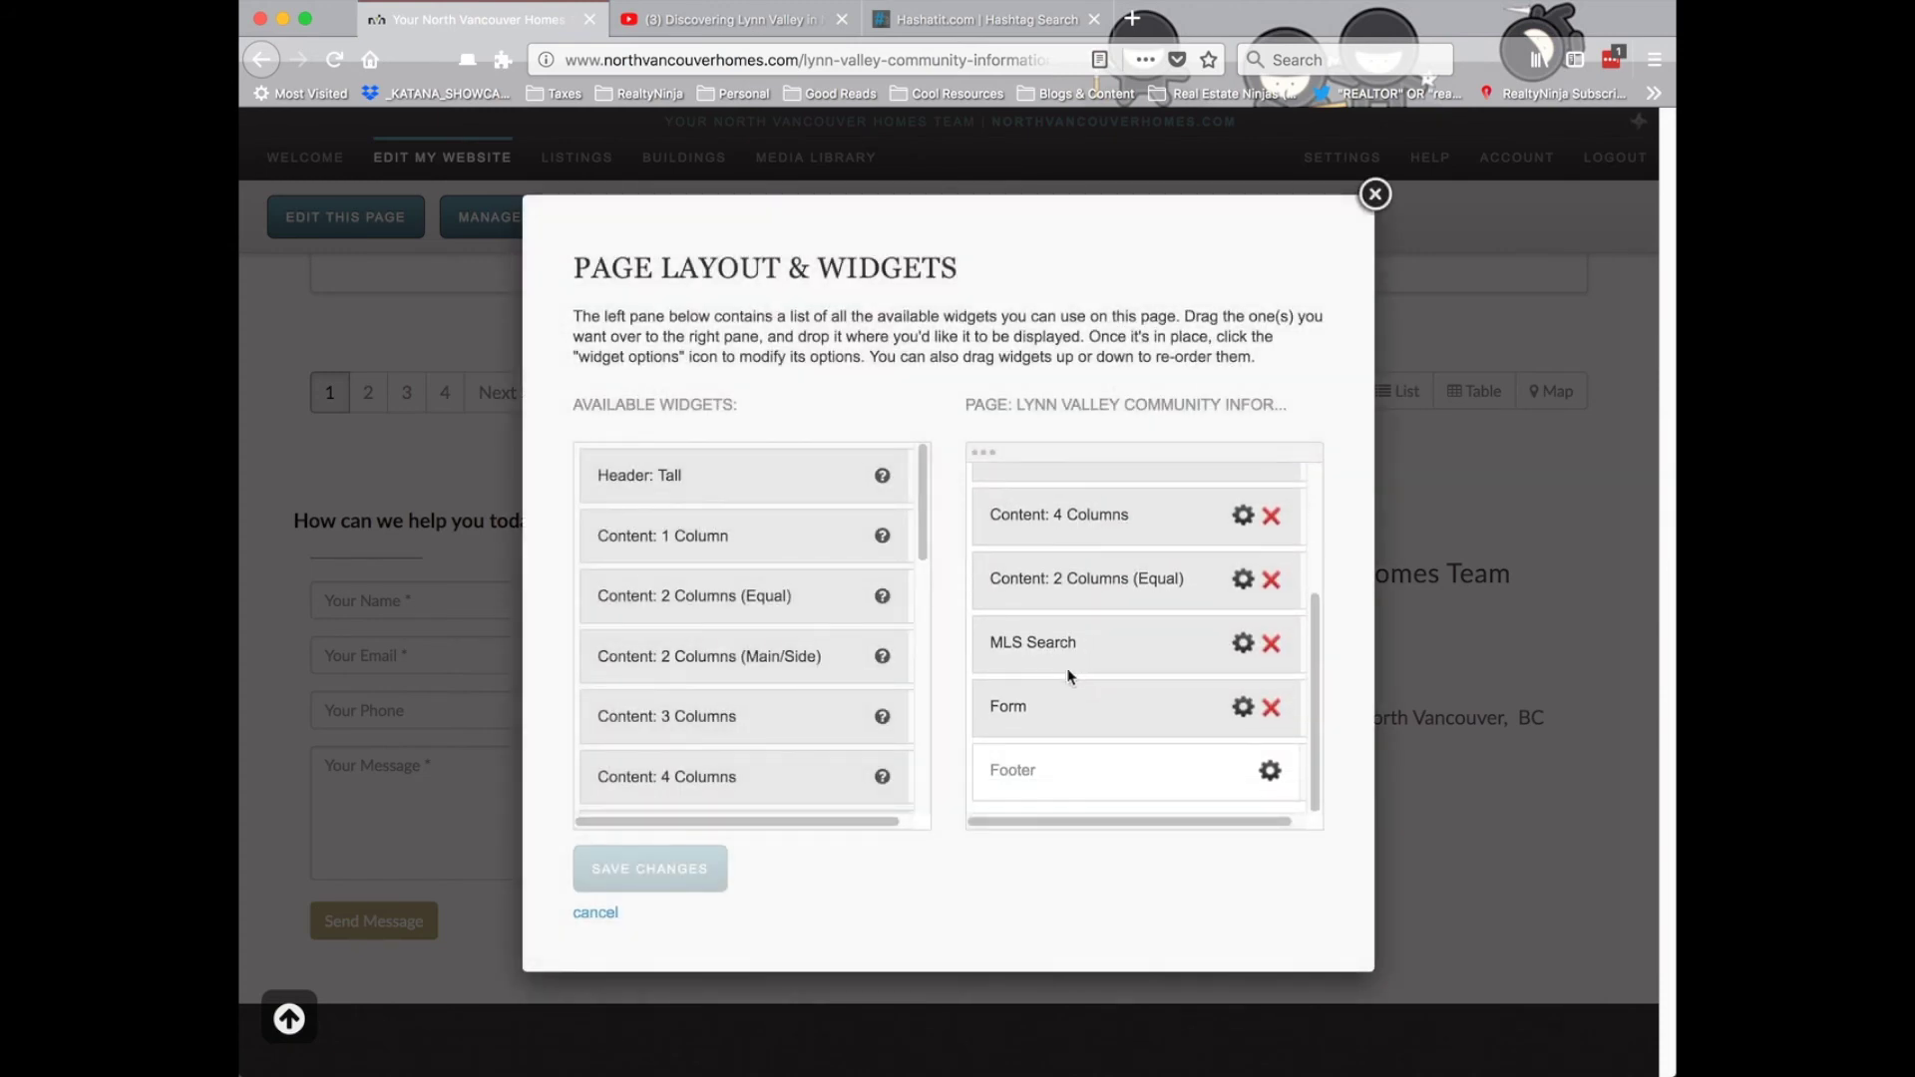
click(1242, 709)
- Set the Form widget's background colour to #f2f2f2
click(792, 456)
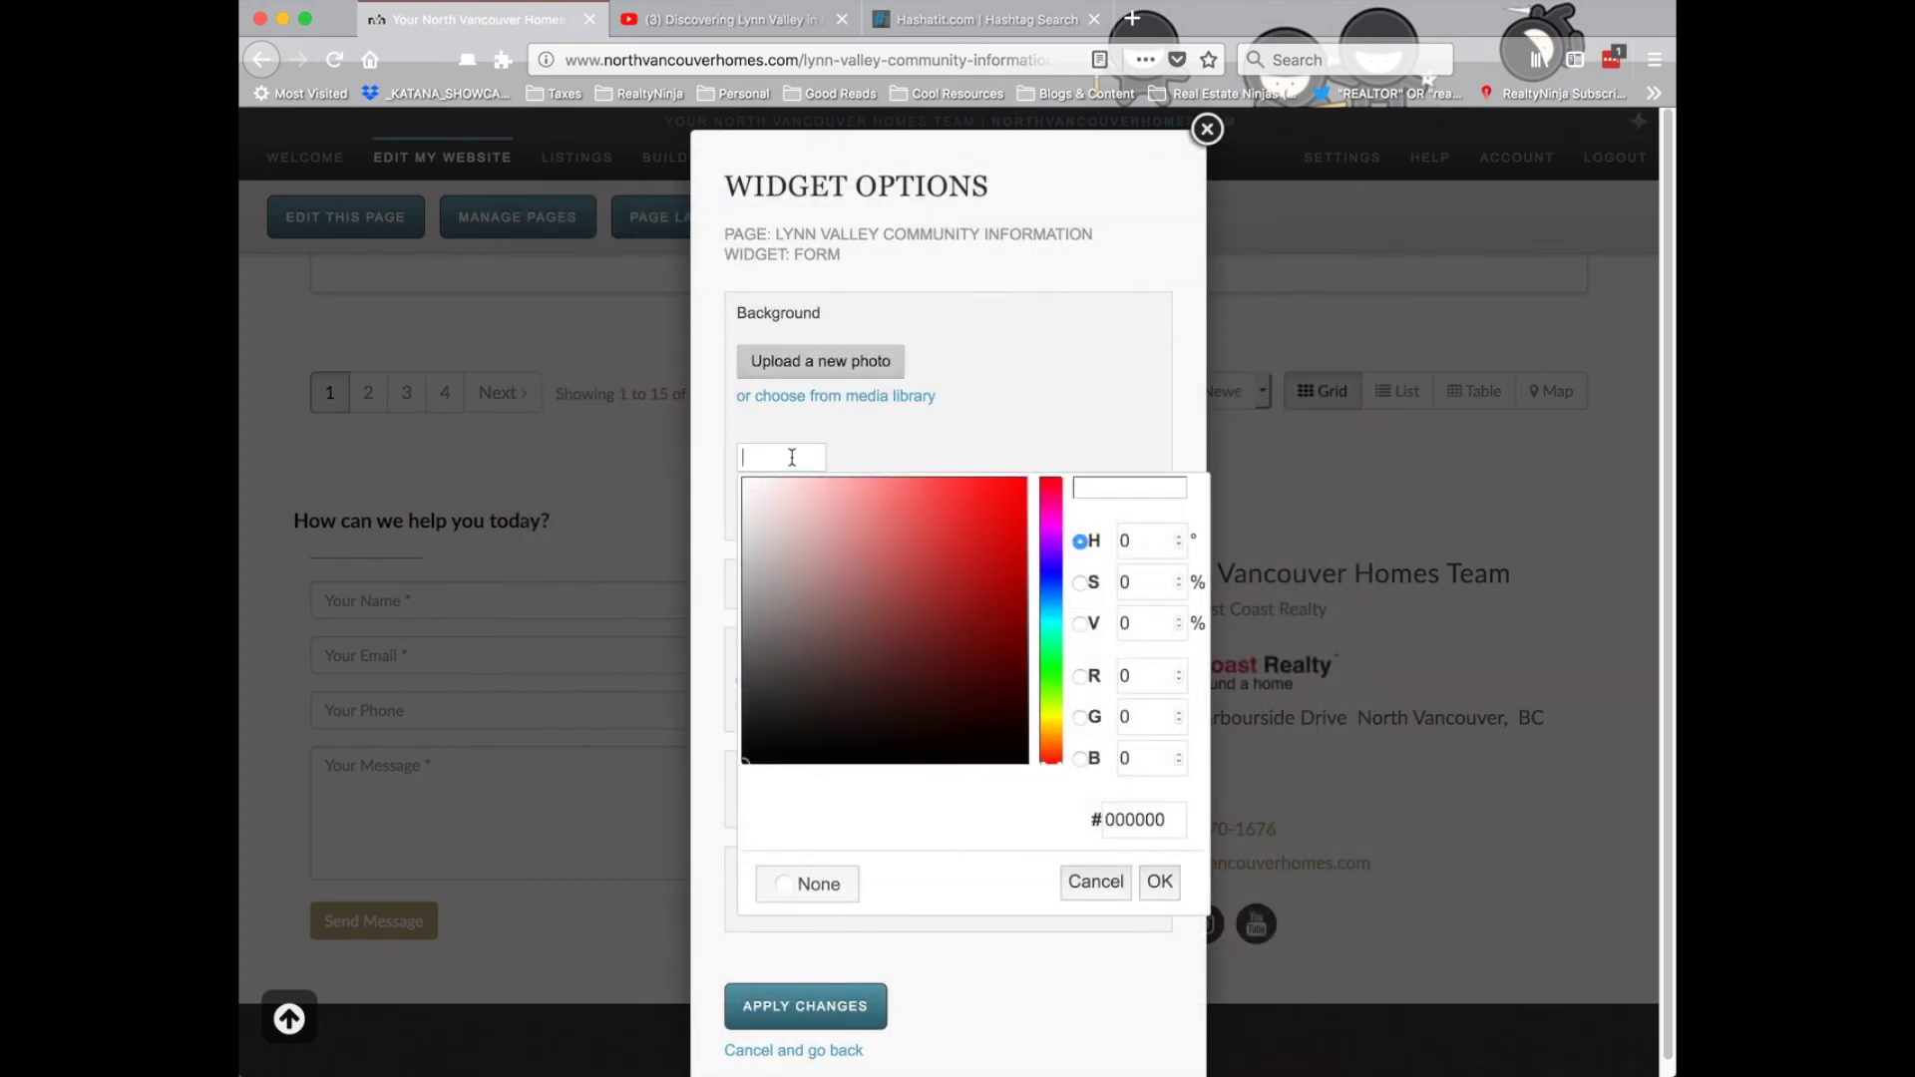
text(#f2f2f2)
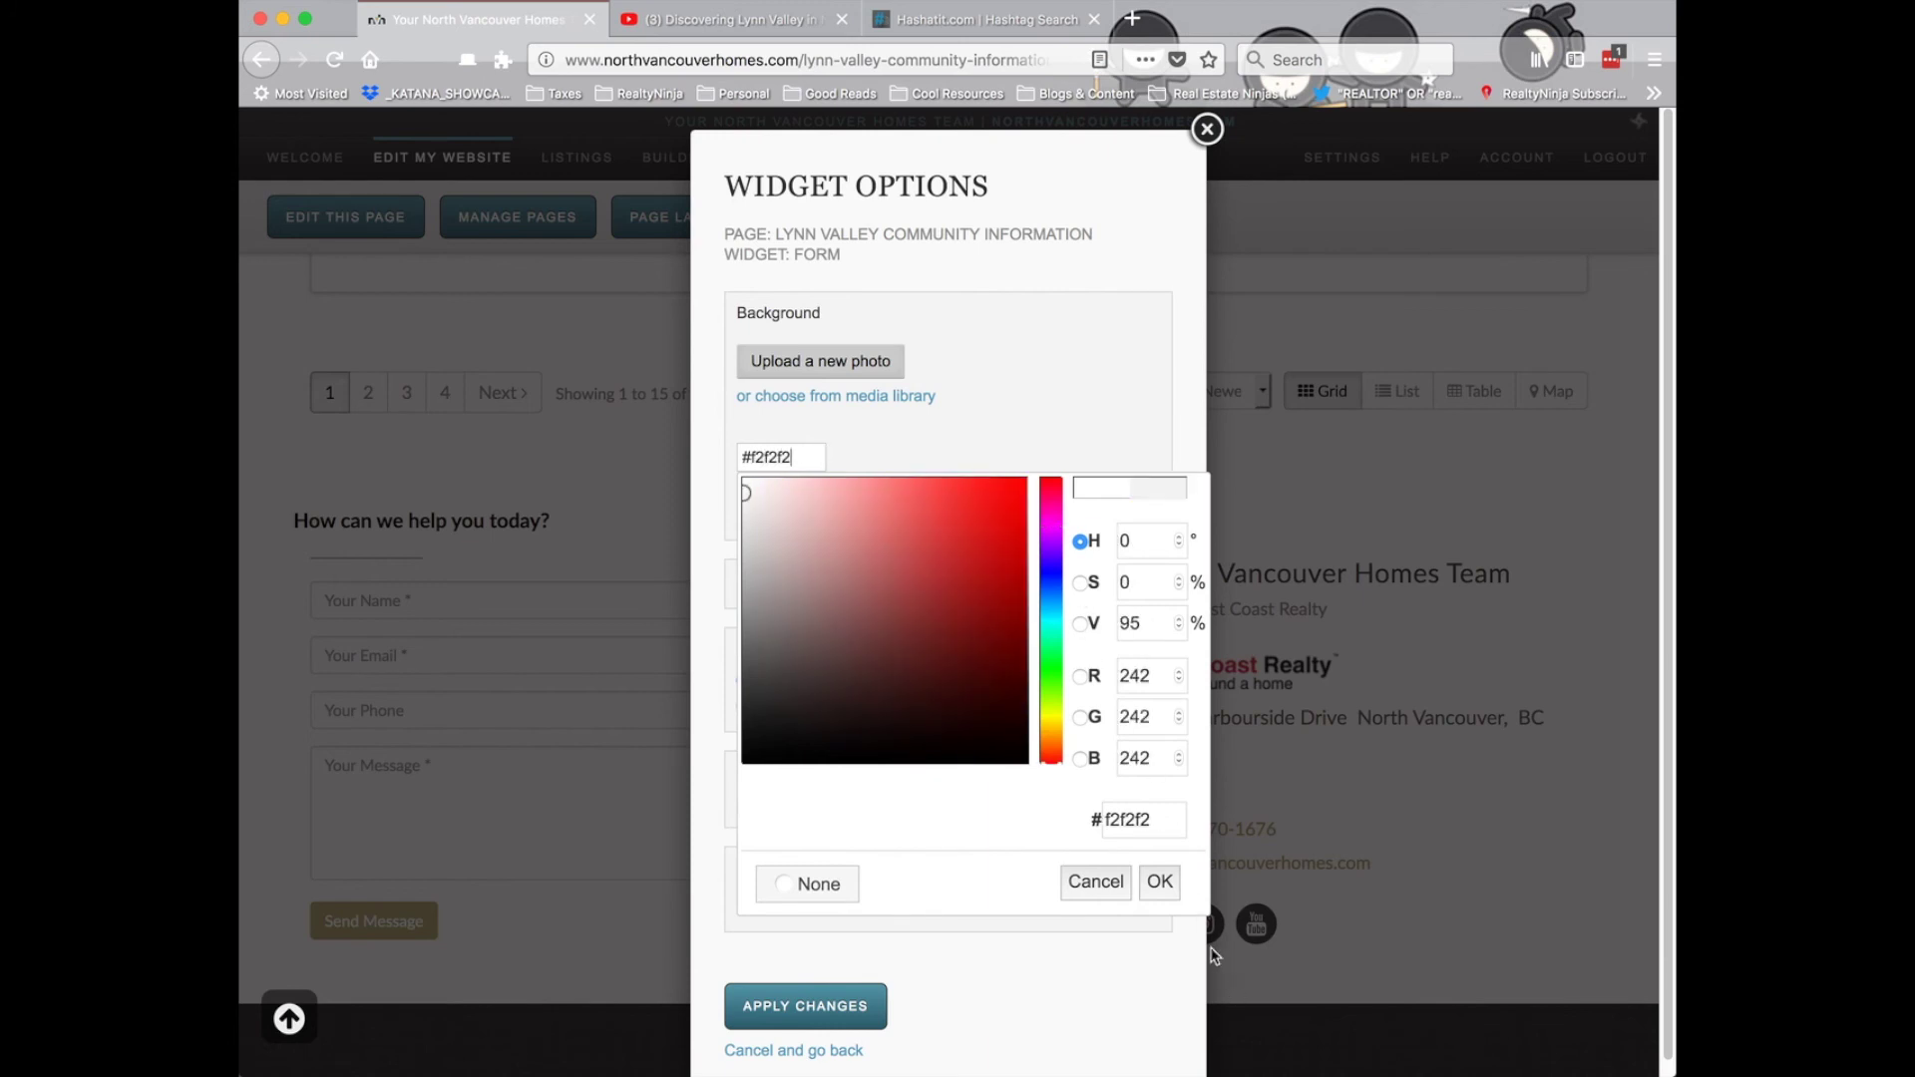
click(1160, 882)
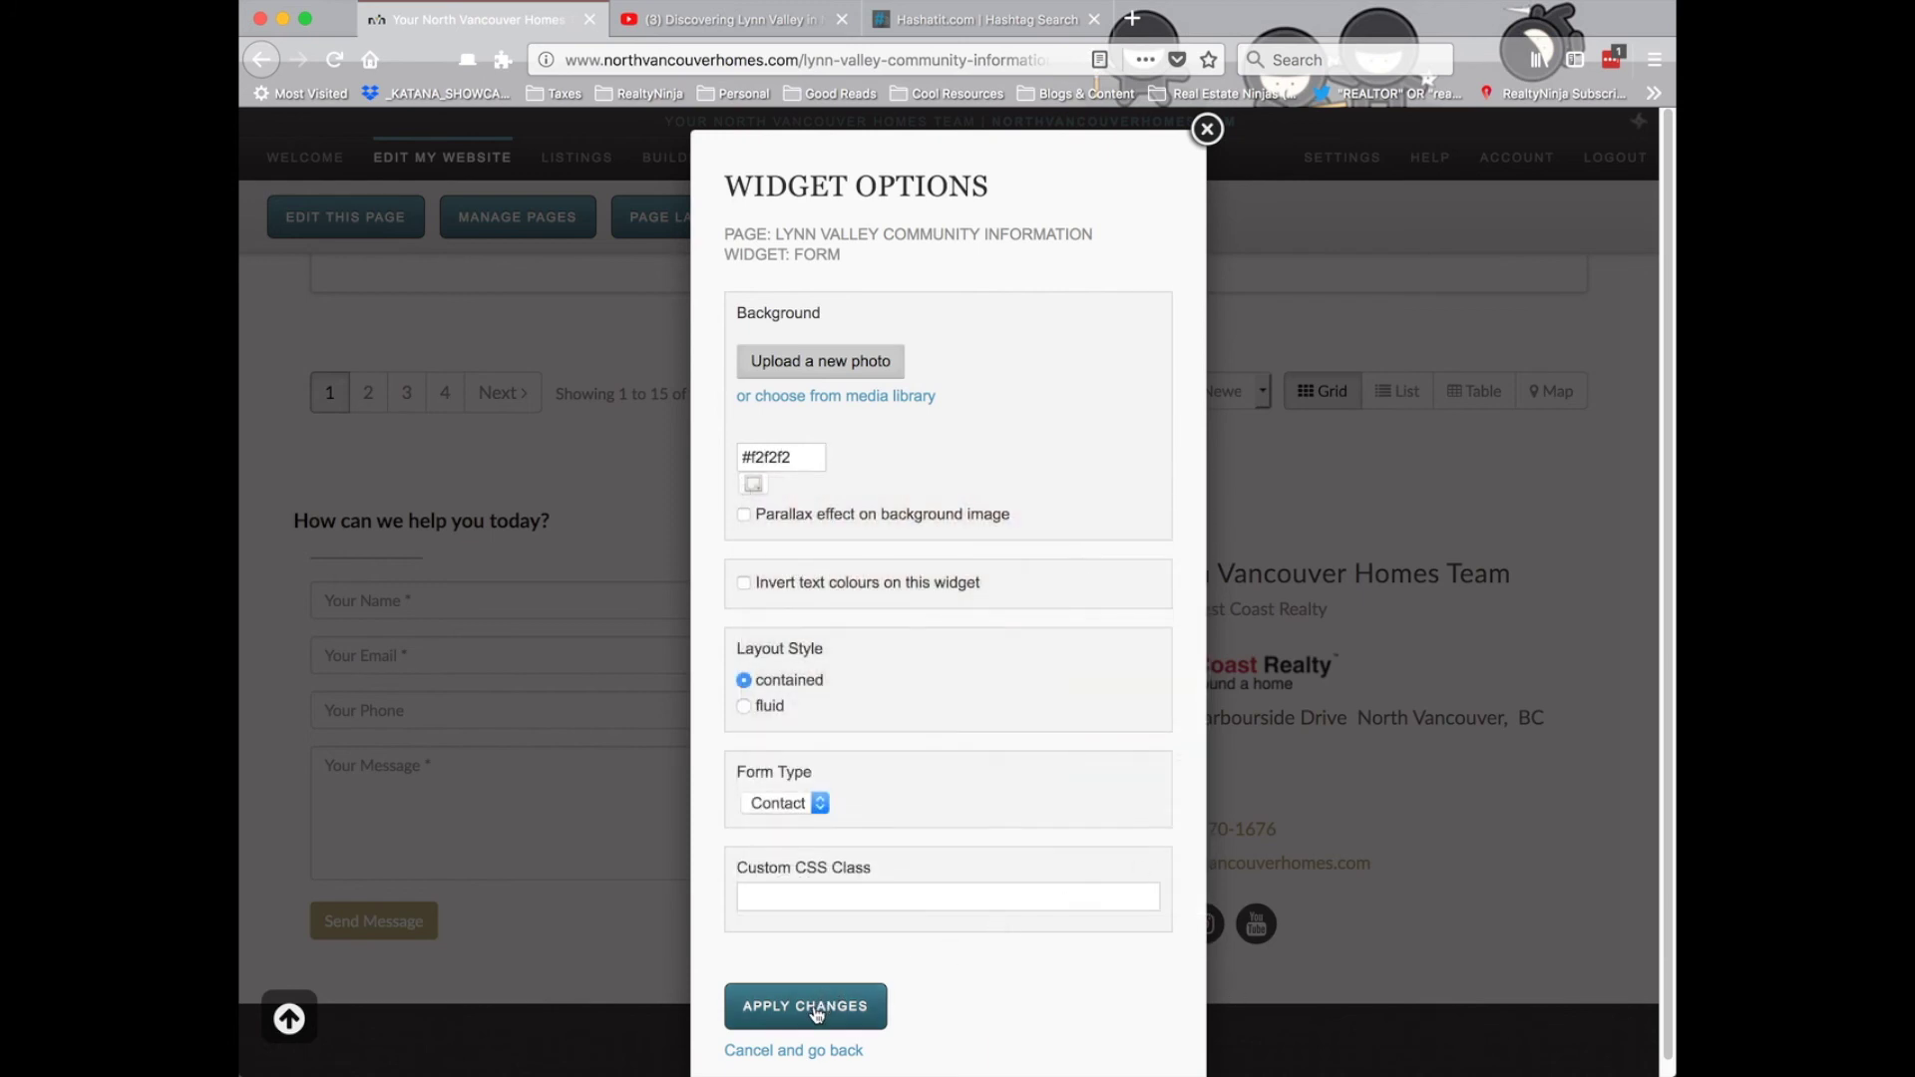
- Set the Form widget's background colour to the darker grey #dddddd, then apply and save the layout changes
click(797, 457)
mouse_move(806, 552)
mouse_down()
mouse_move(738, 540)
mouse_move(799, 506)
mouse_move(853, 537)
mouse_move(702, 518)
mouse_up()
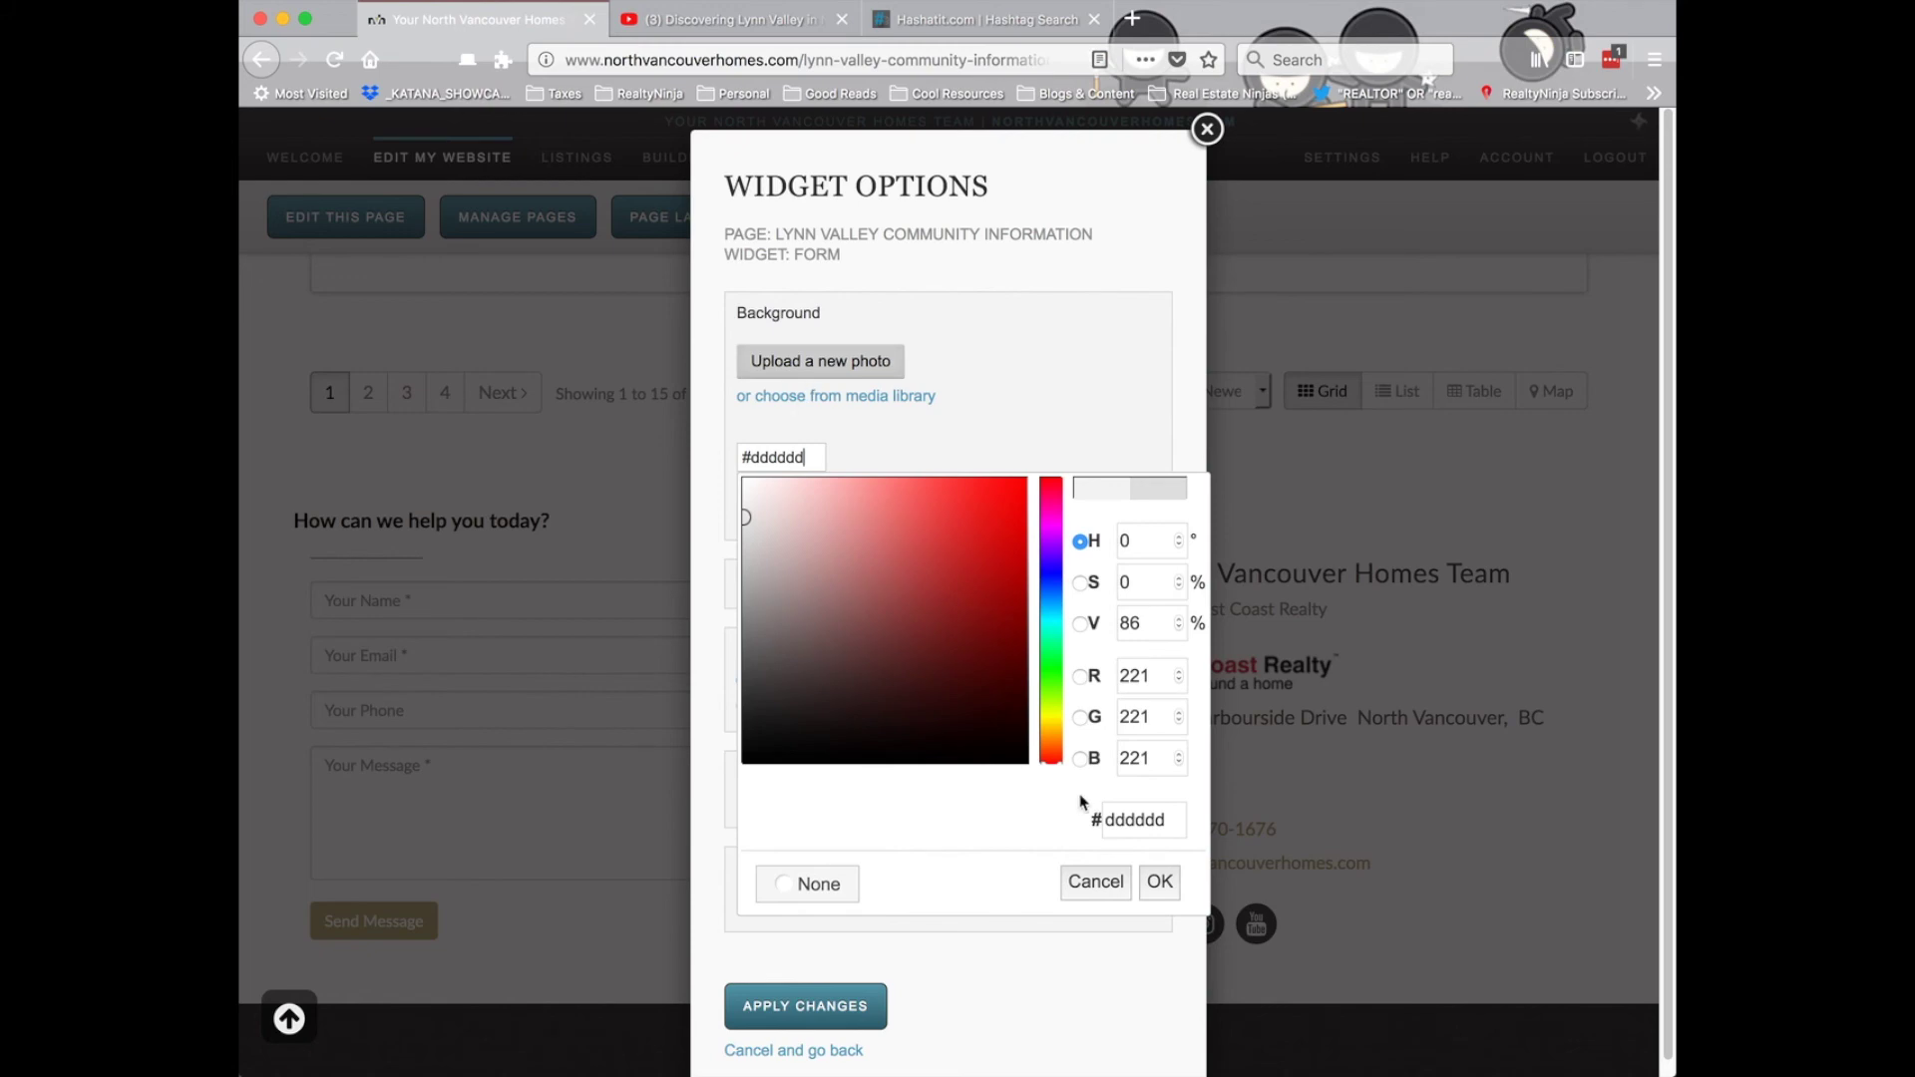
click(1156, 884)
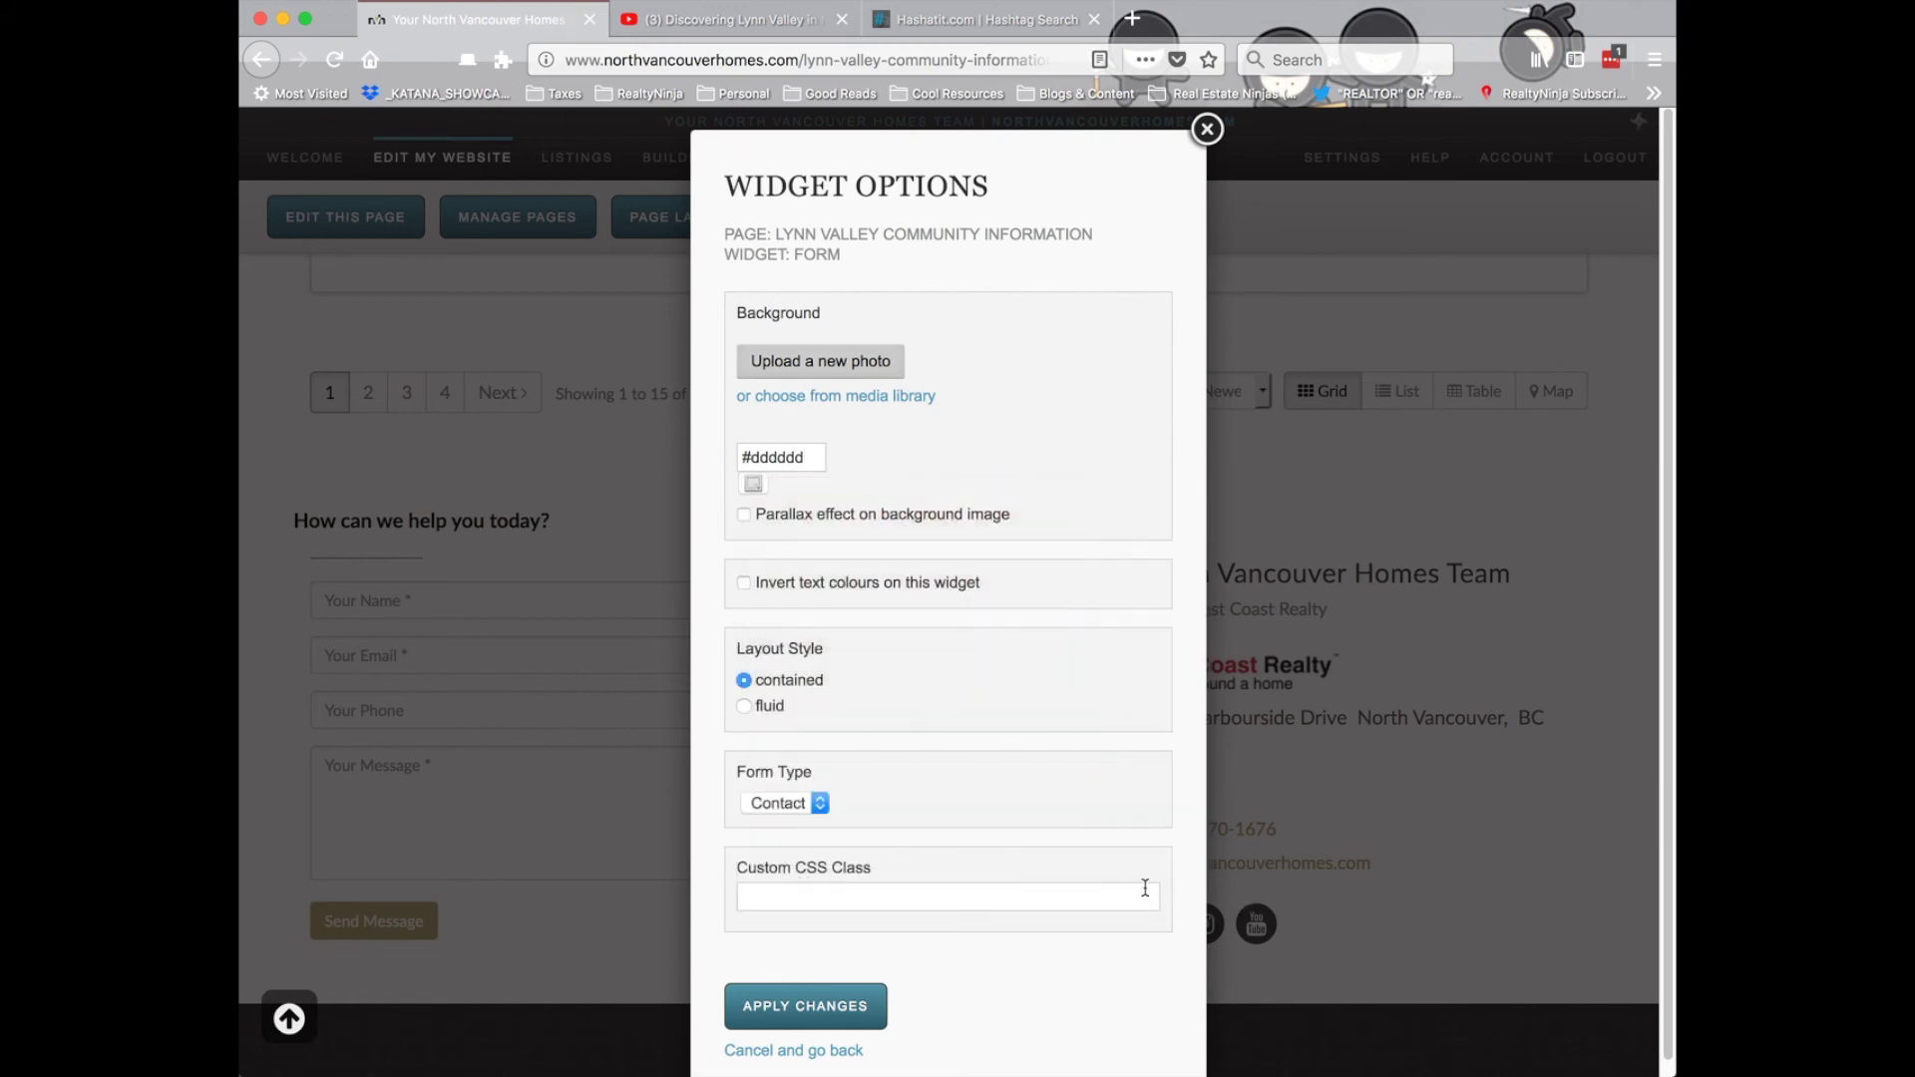
click(743, 998)
click(670, 880)
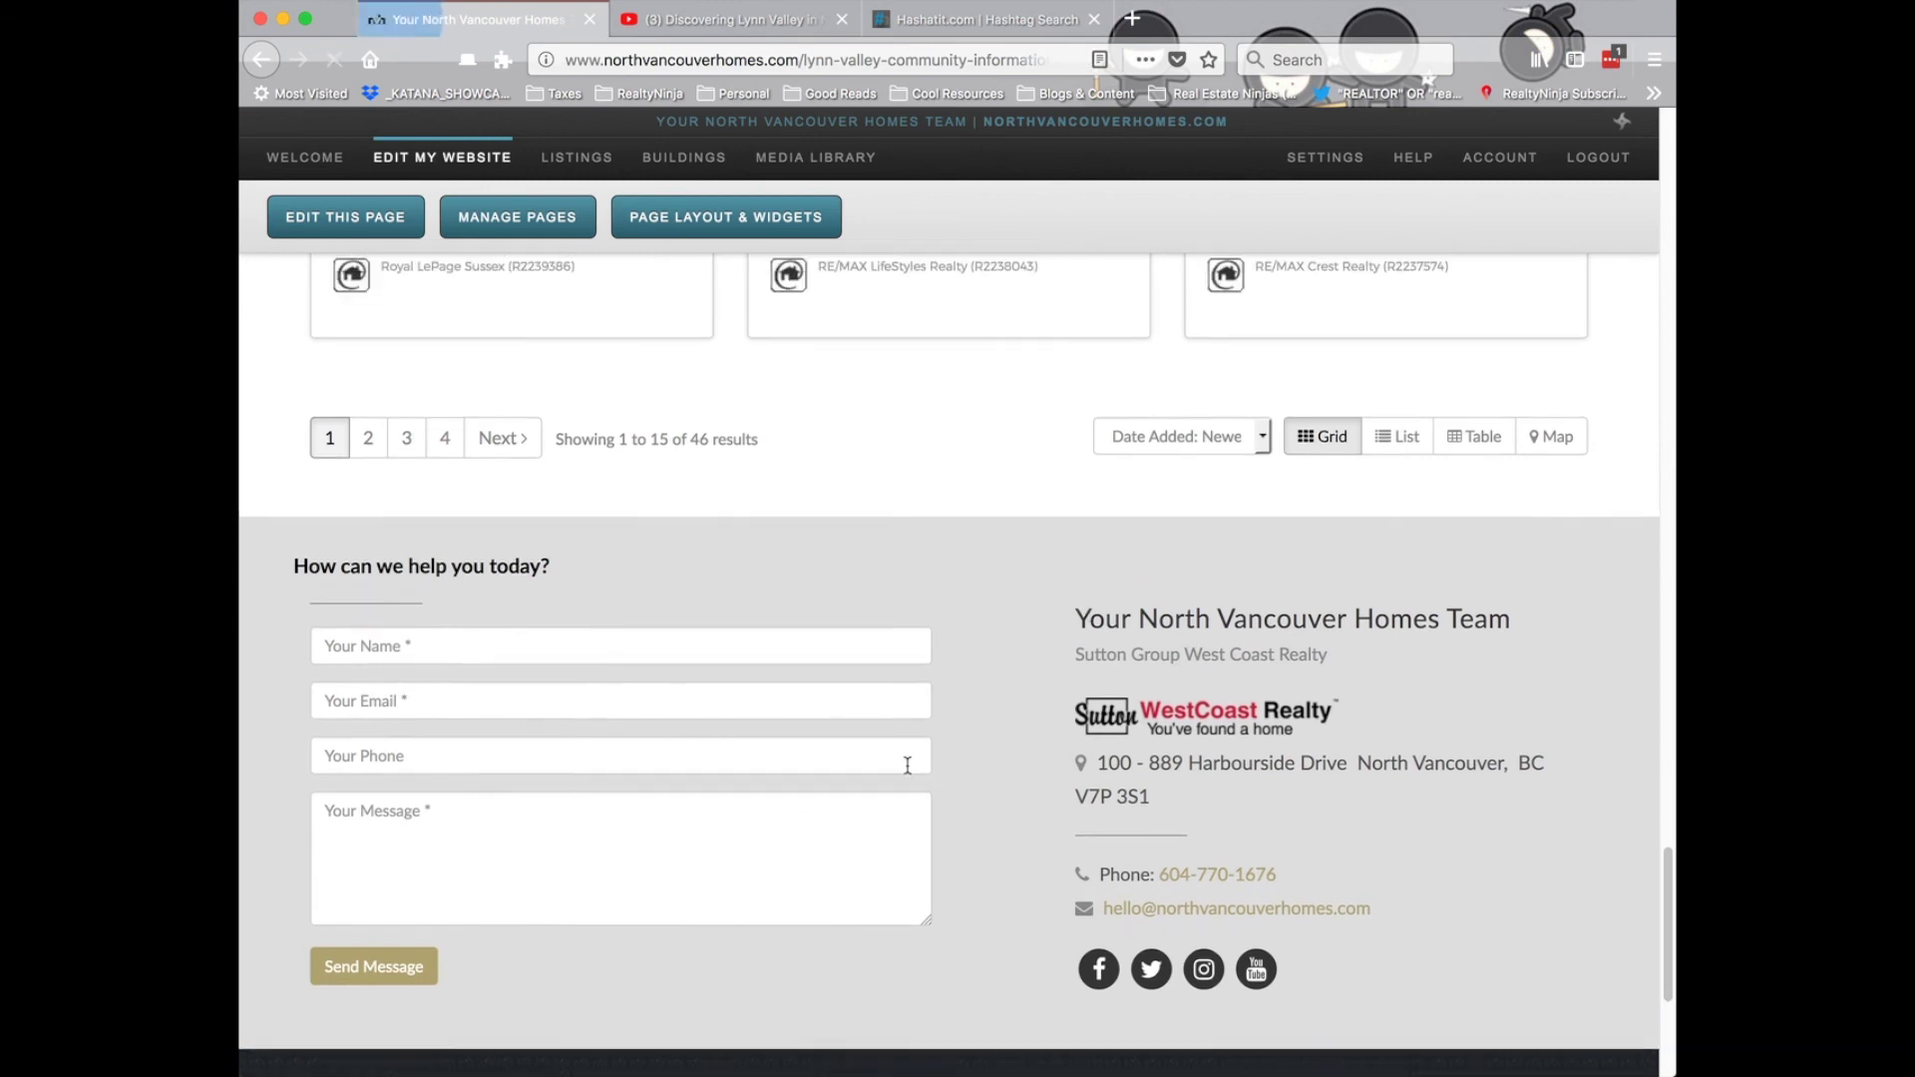
- Review the contact form section, then the page's header banner, video and description
scroll(1020, 767, down, 3)
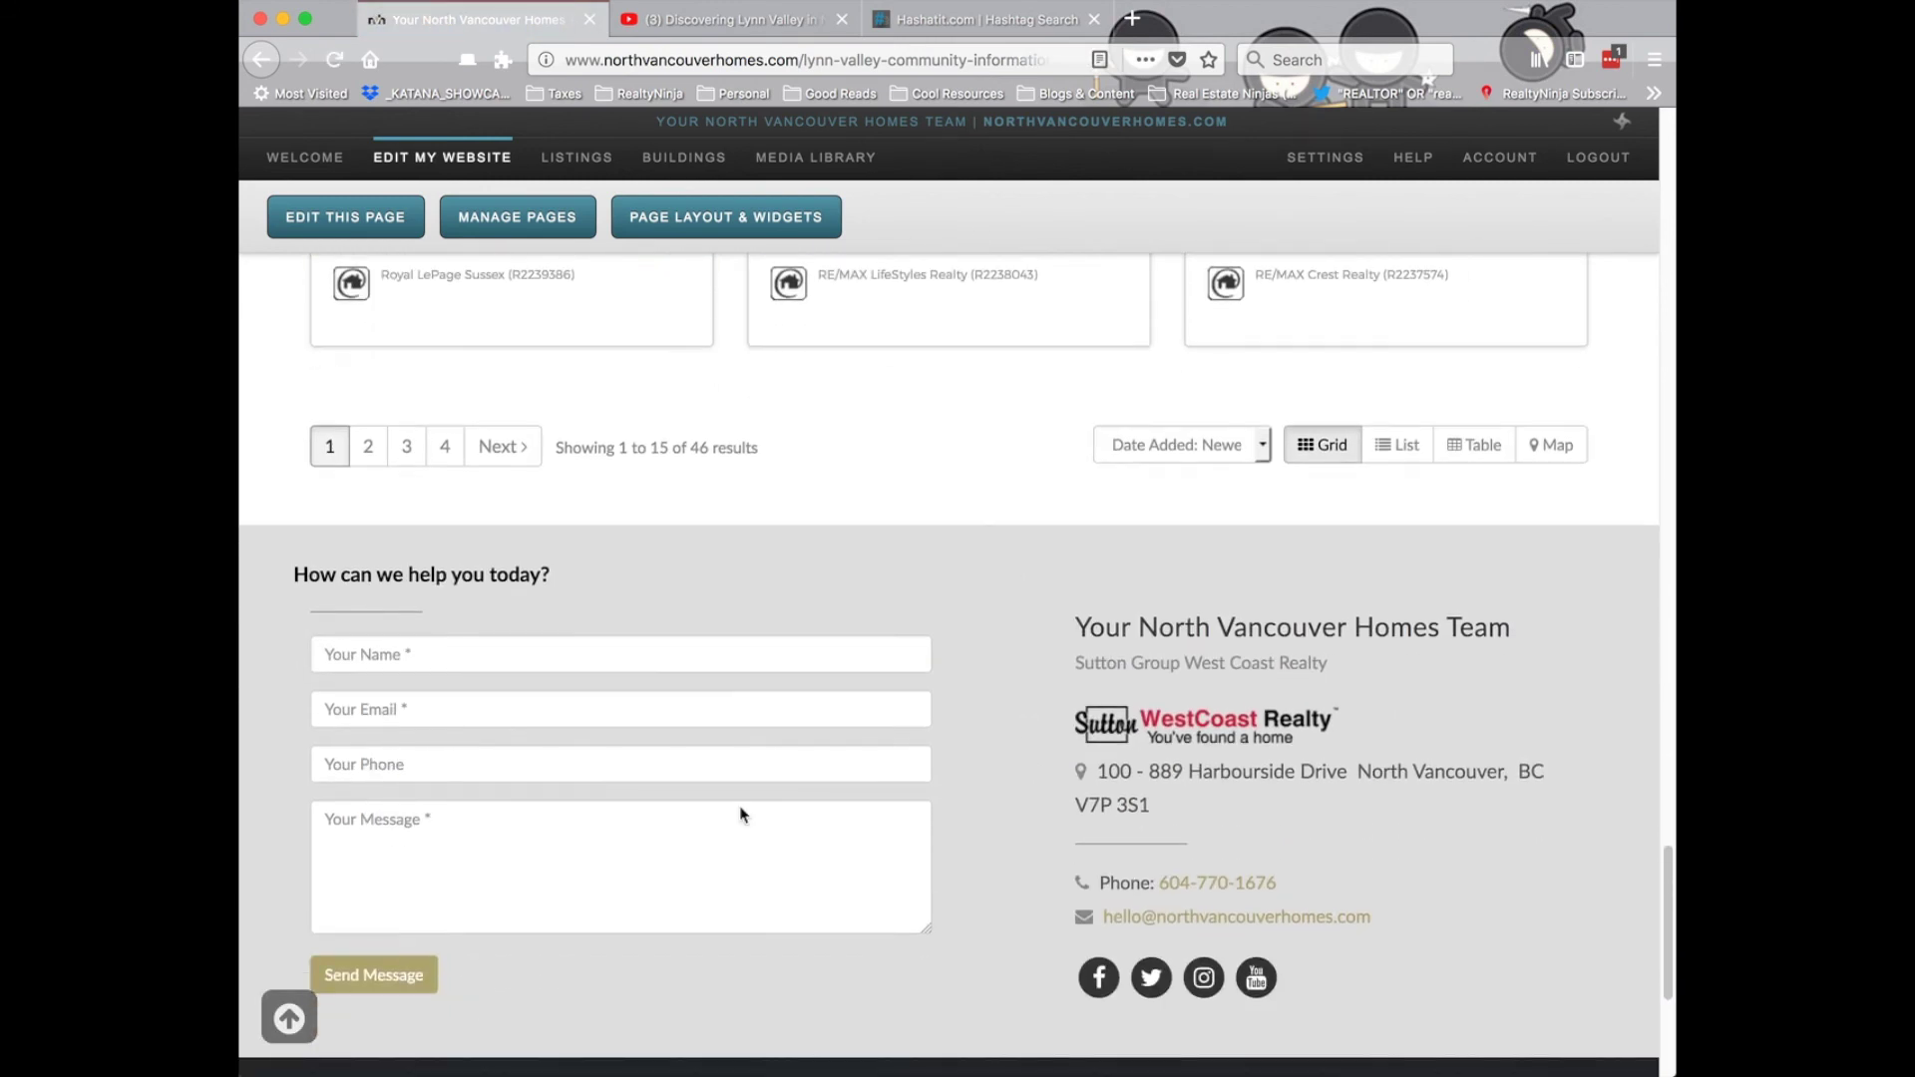
drag(1667, 922, 1648, 50)
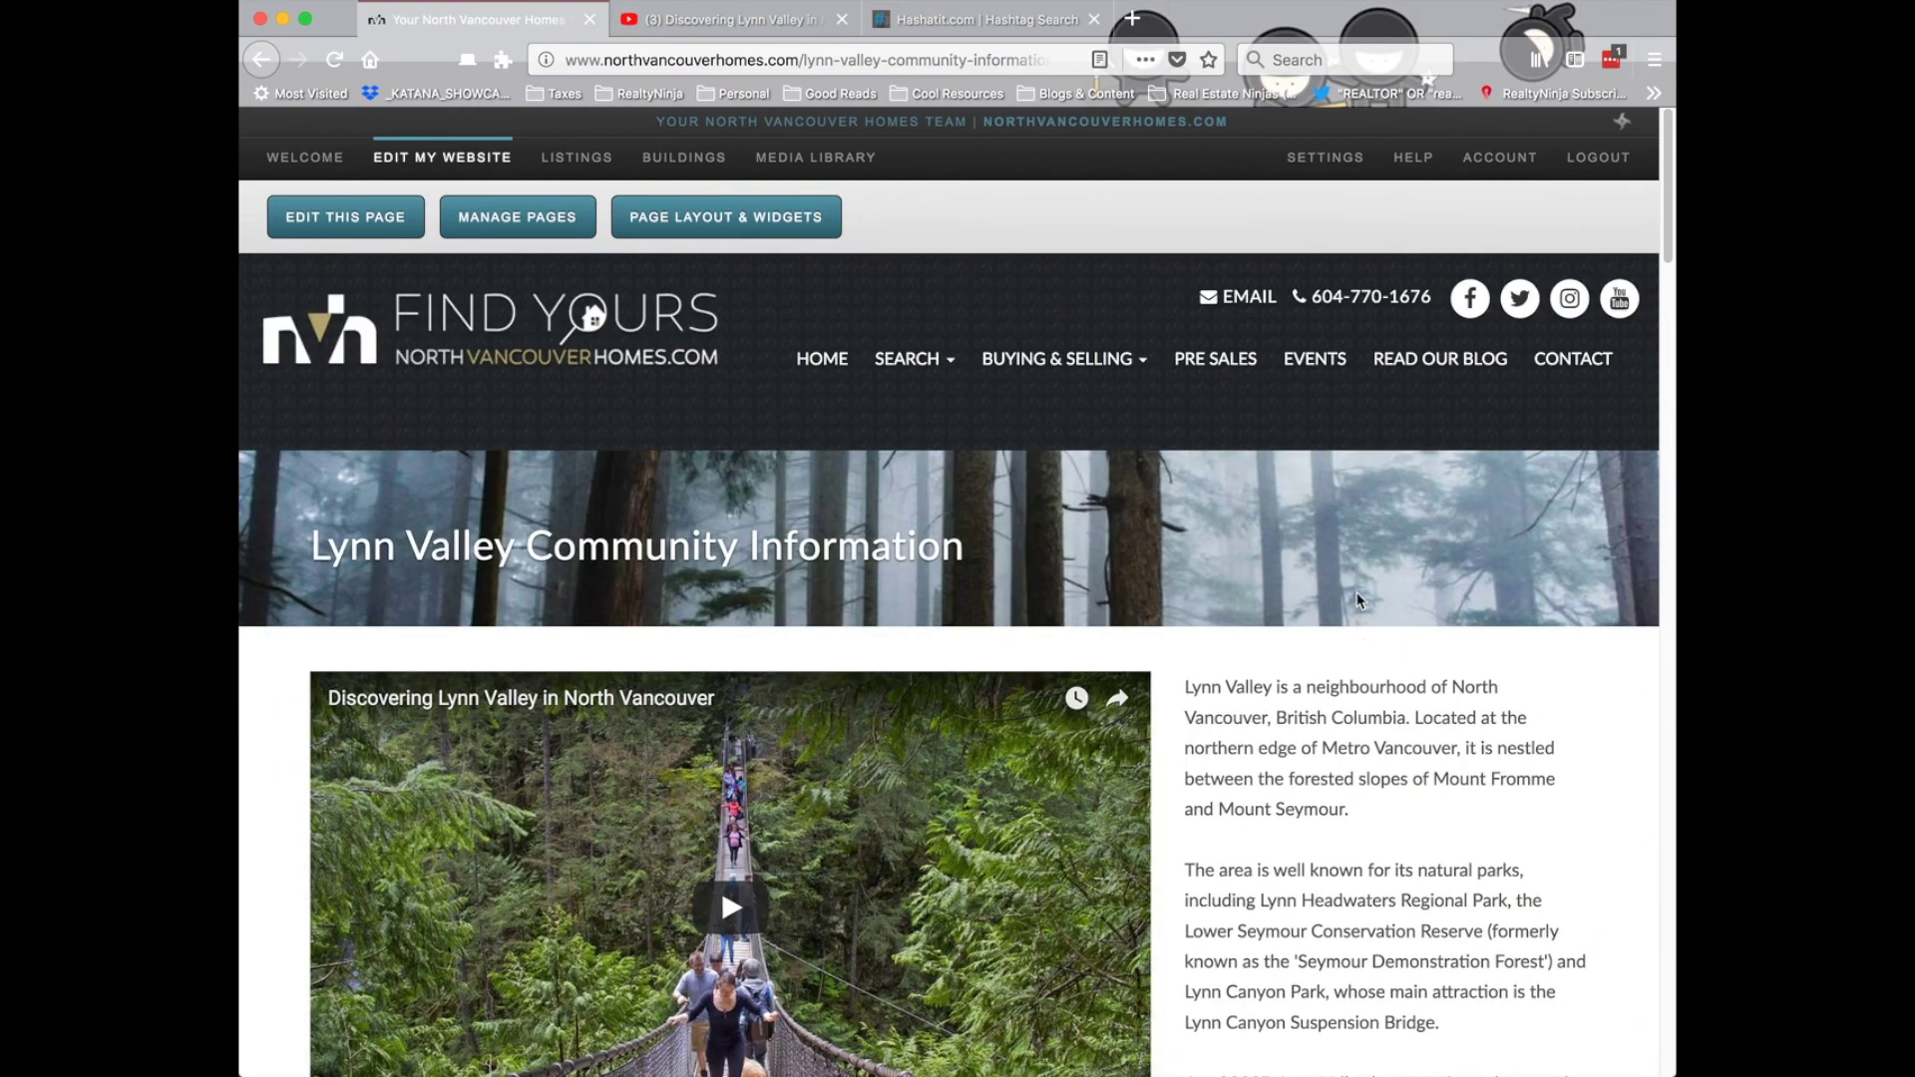
scroll(1375, 579, down, 1)
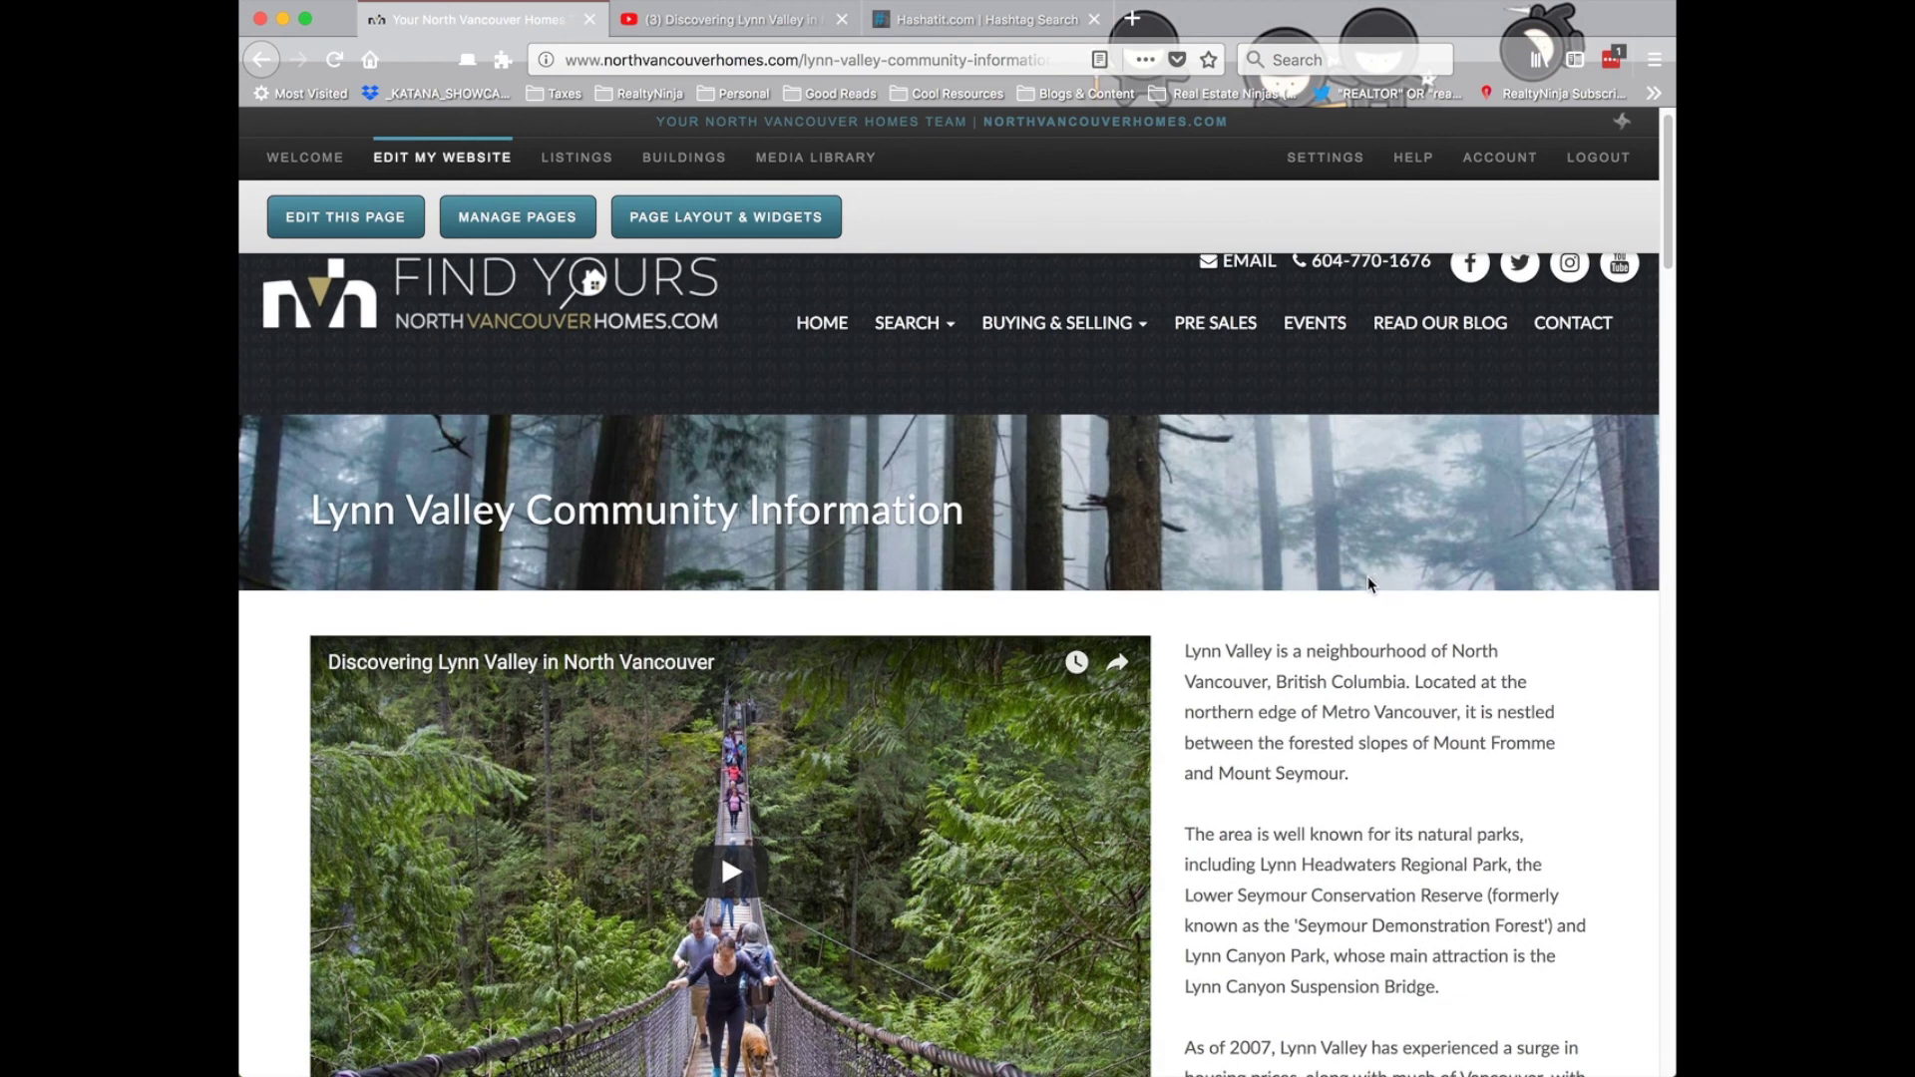
scroll(1359, 638, down, 1)
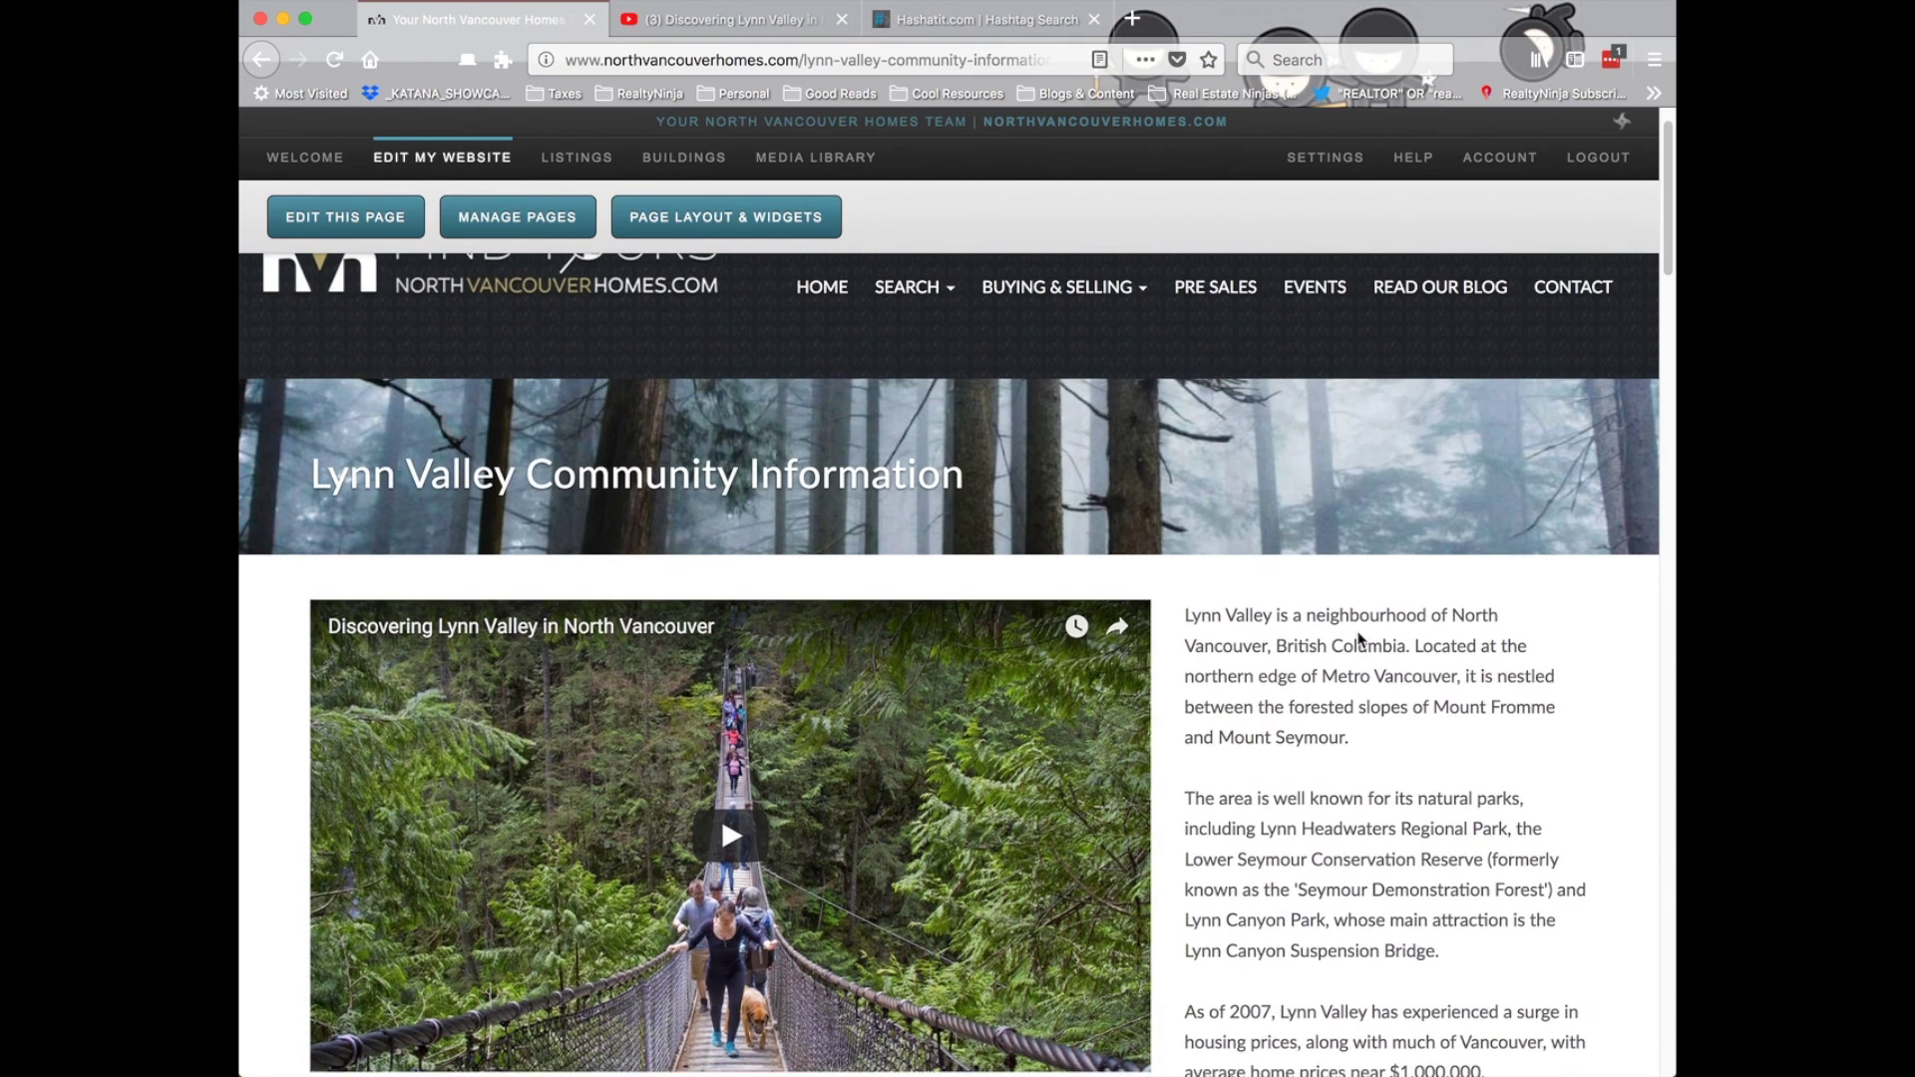
scroll(1308, 570, up, 1)
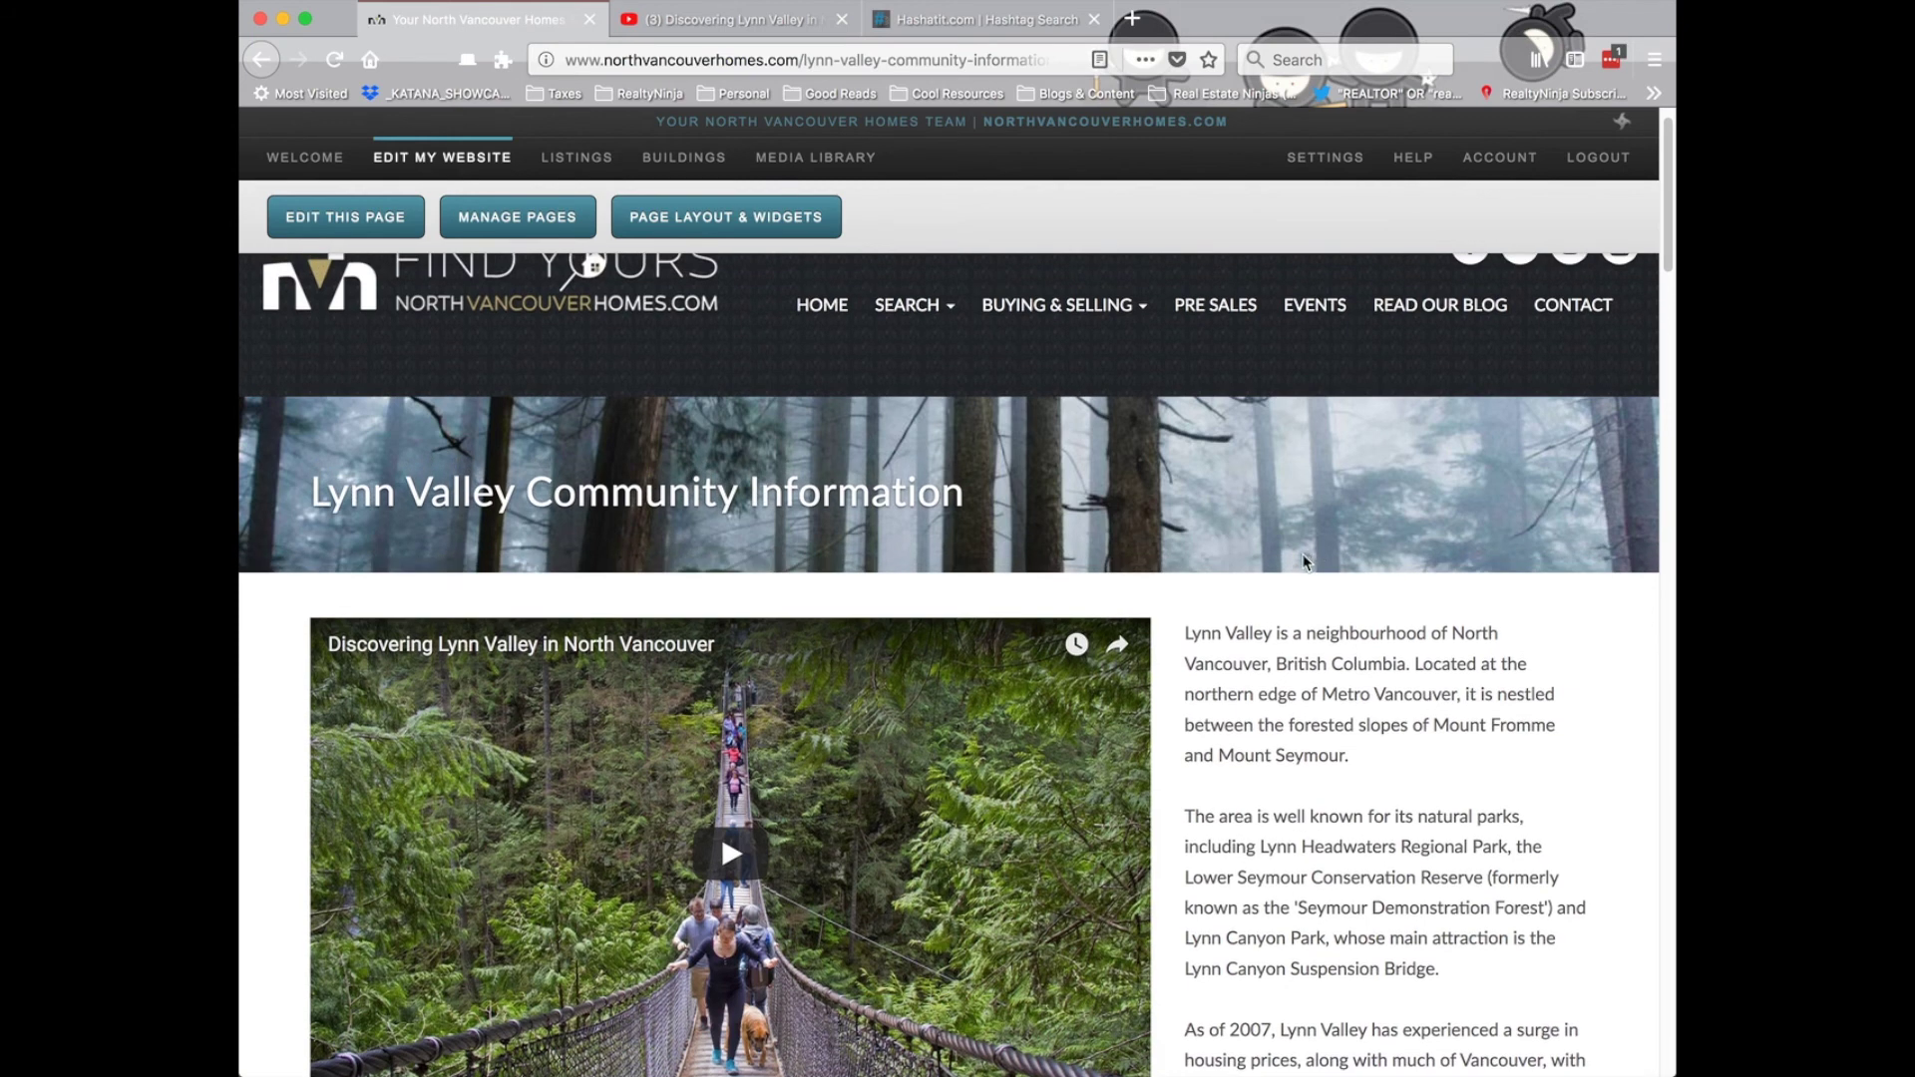
- Review the Lynn Valley page's video, description, photo row, #lynnvalley feed, community links and MLS listings
scroll(1304, 561, down, 2)
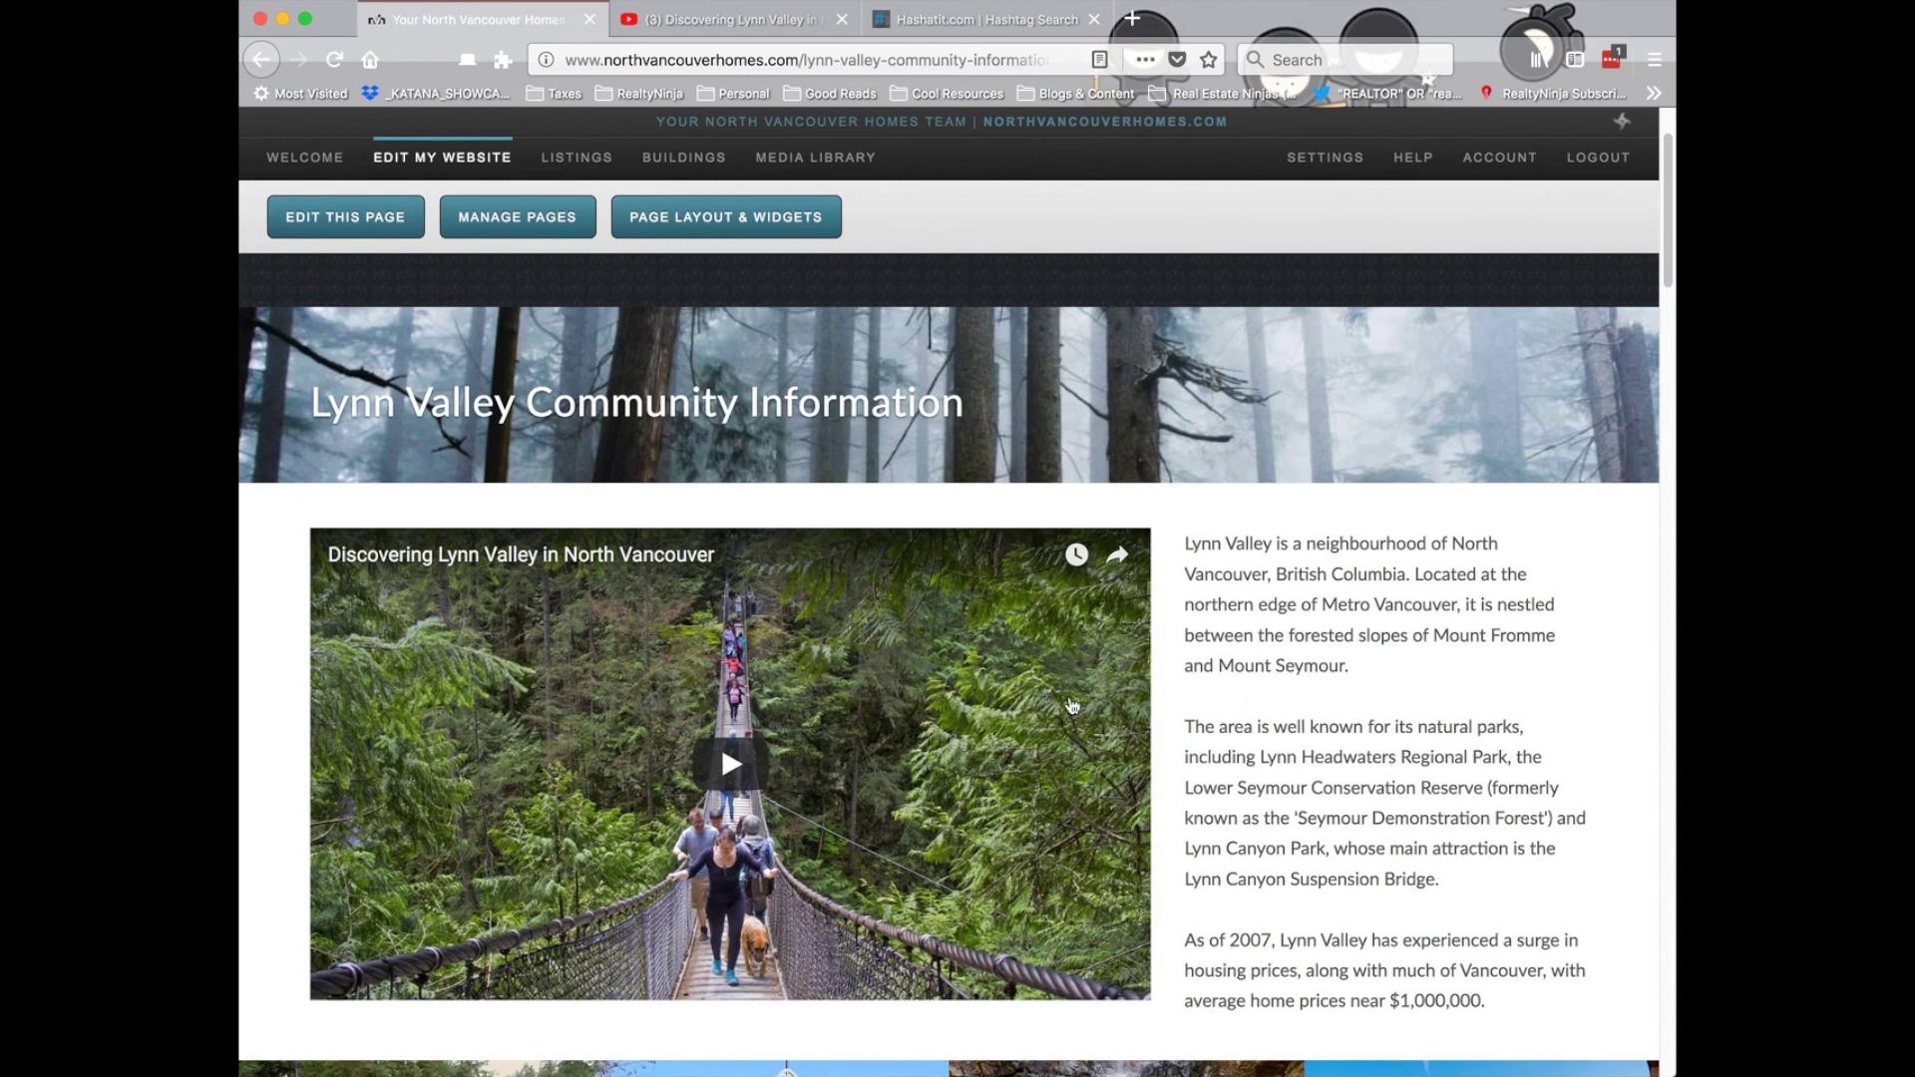
scroll(1292, 565, down, 5)
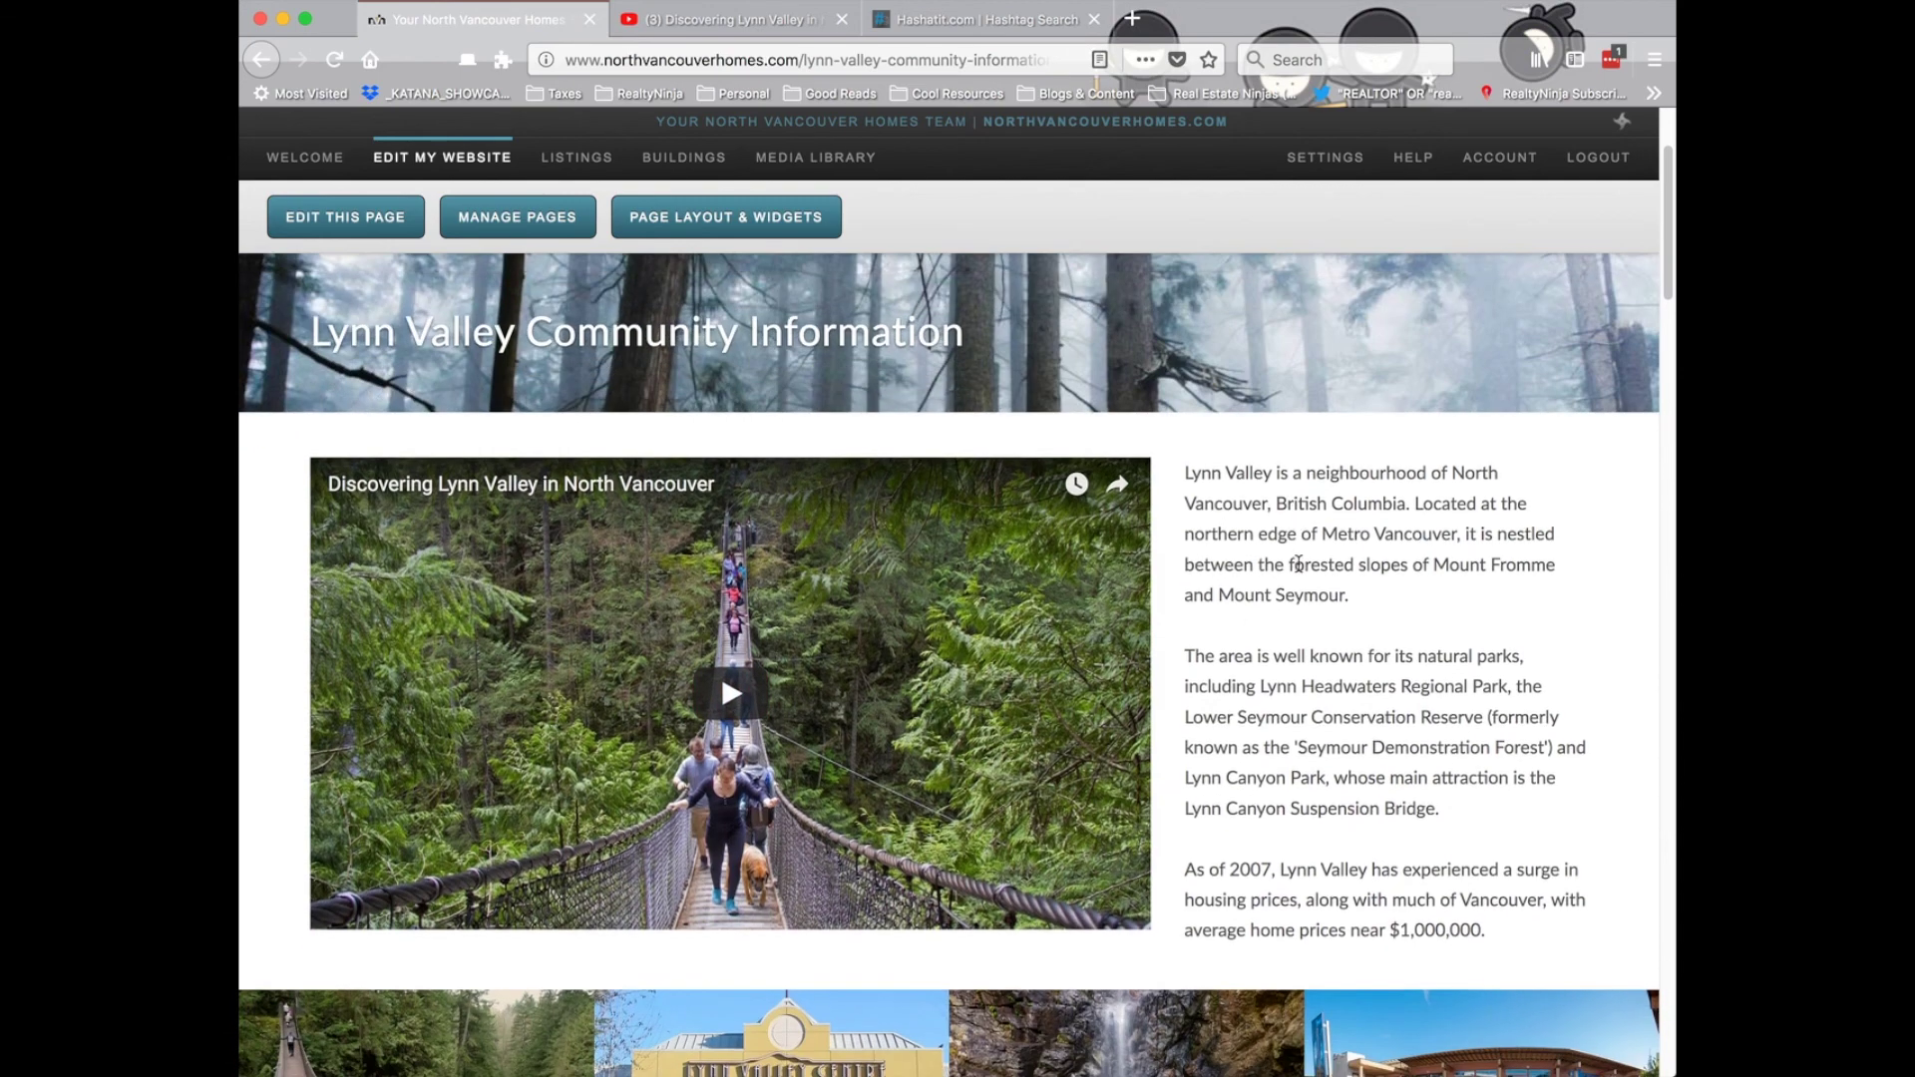
scroll(1144, 816, down, 4)
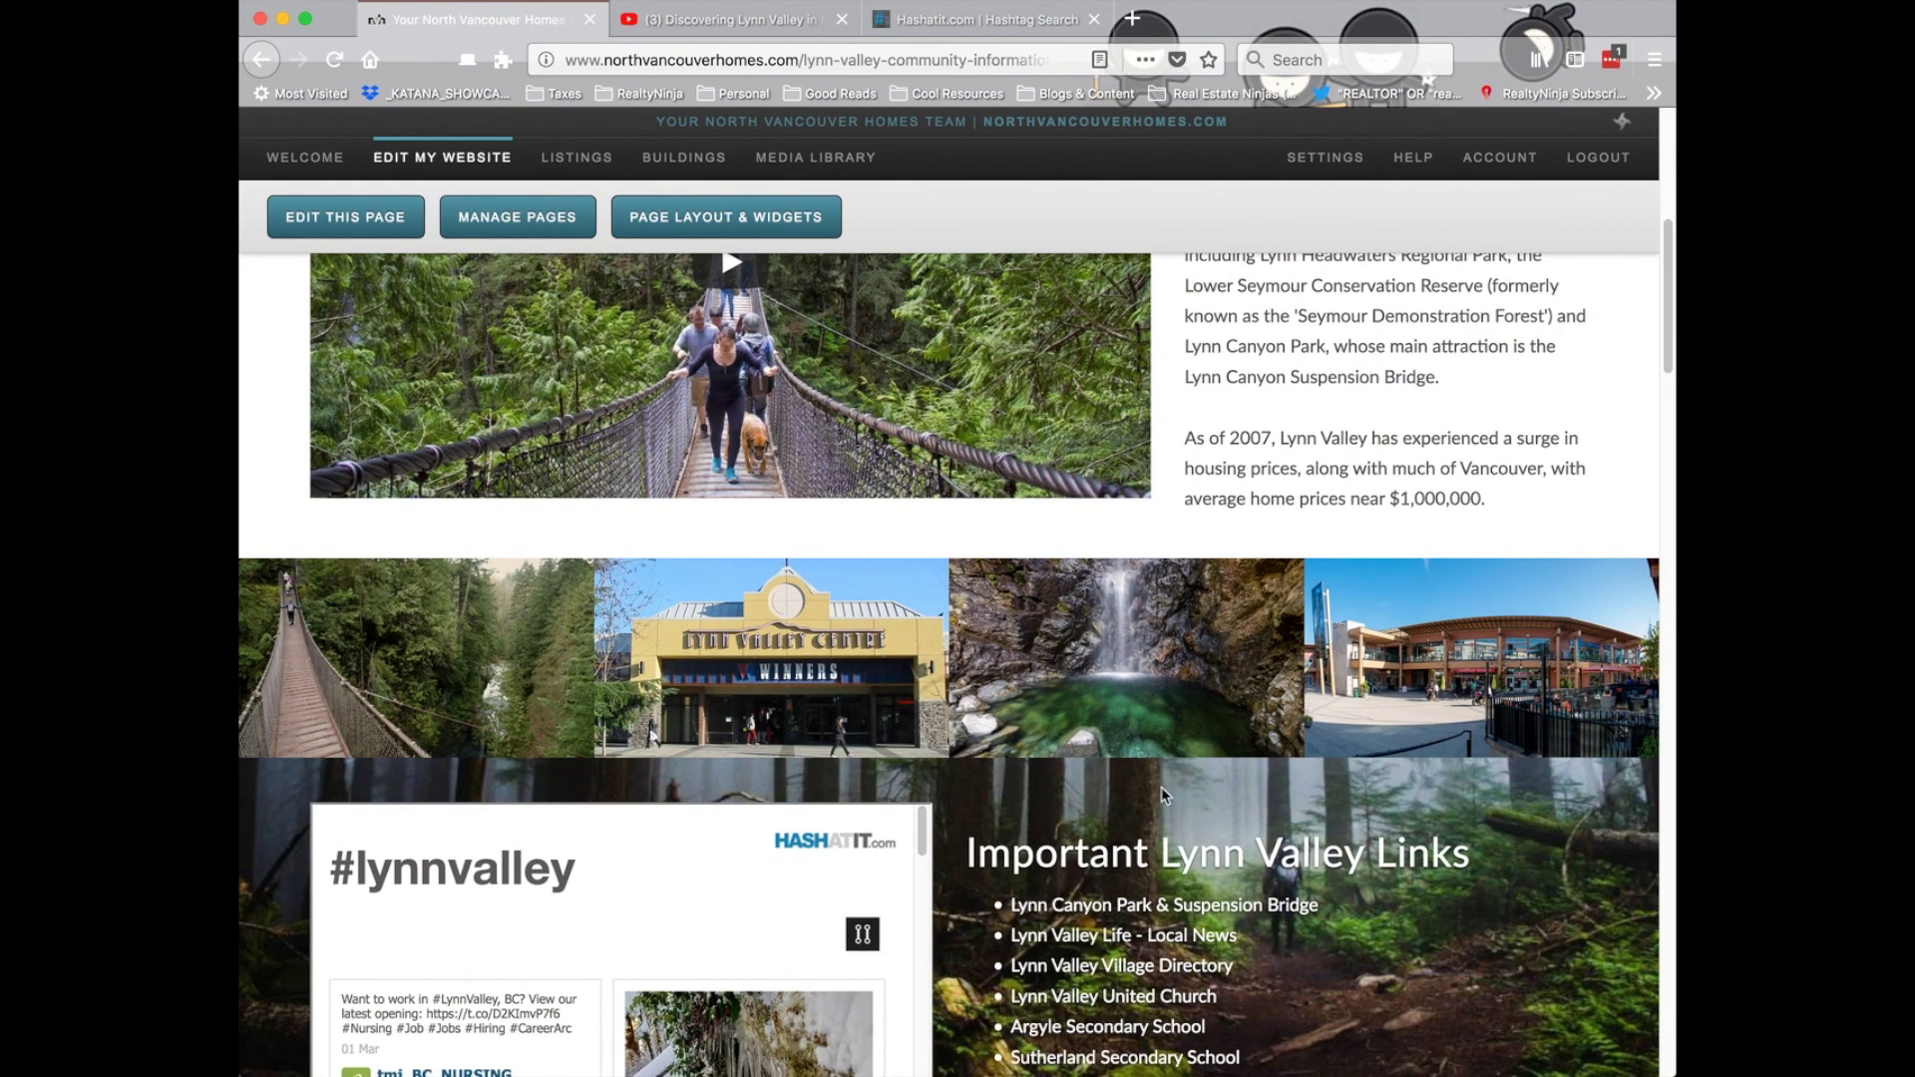
scroll(1142, 927, down, 1)
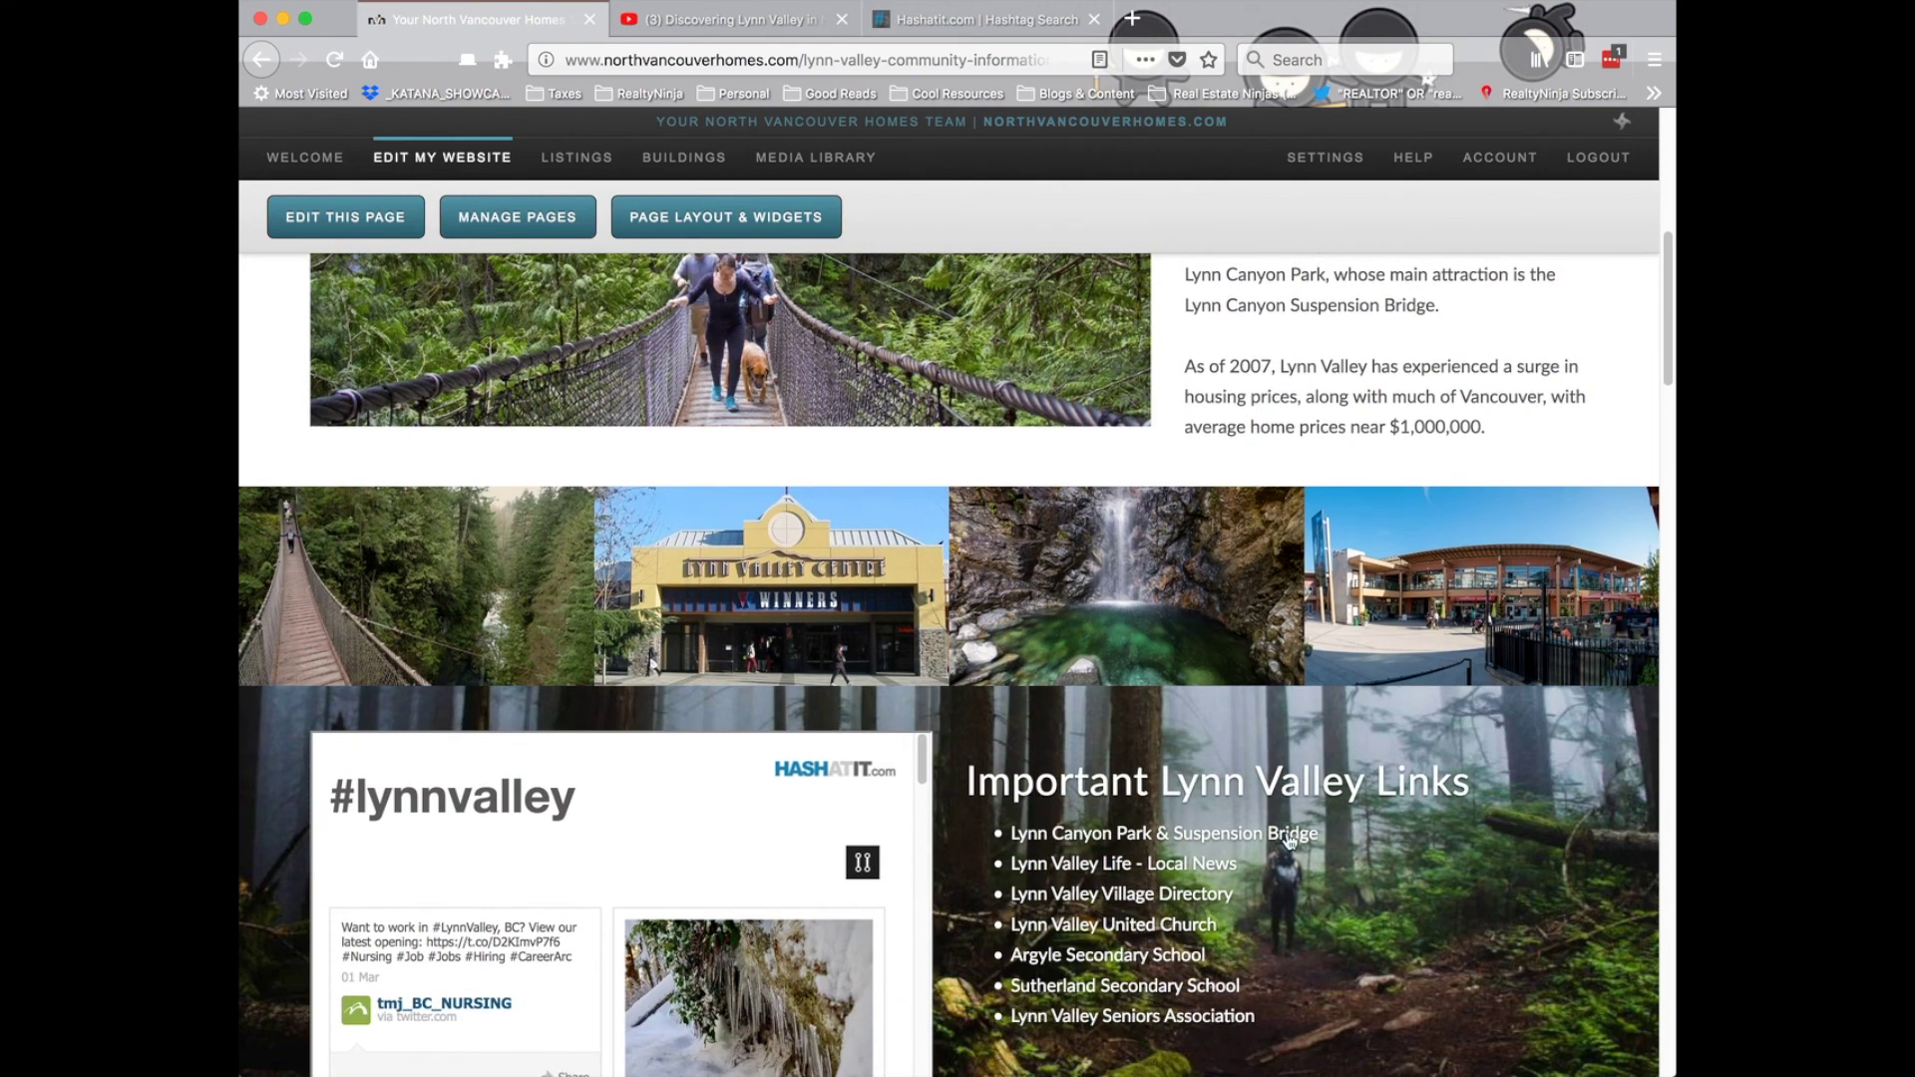
scroll(1107, 898, down, 2)
scroll(799, 810, down, 3)
scroll(800, 810, down, 4)
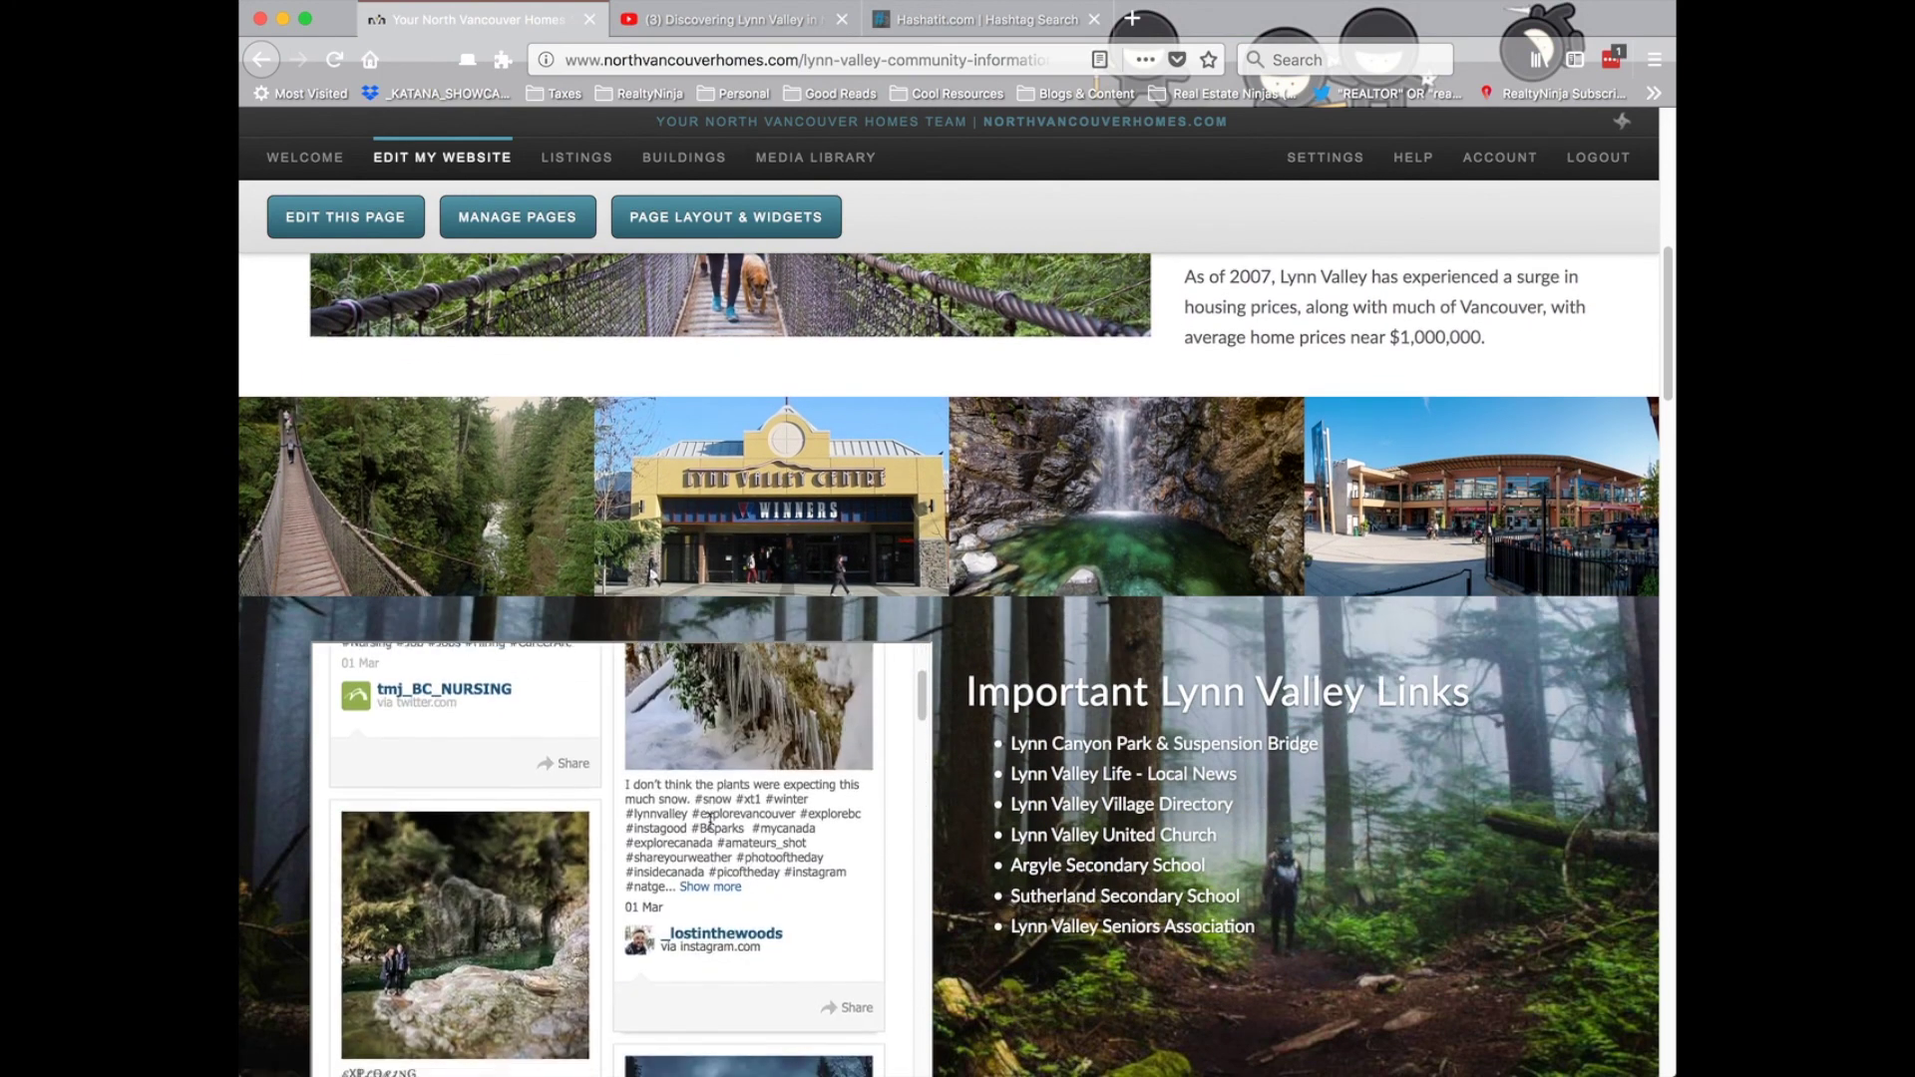
scroll(1362, 782, down, 12)
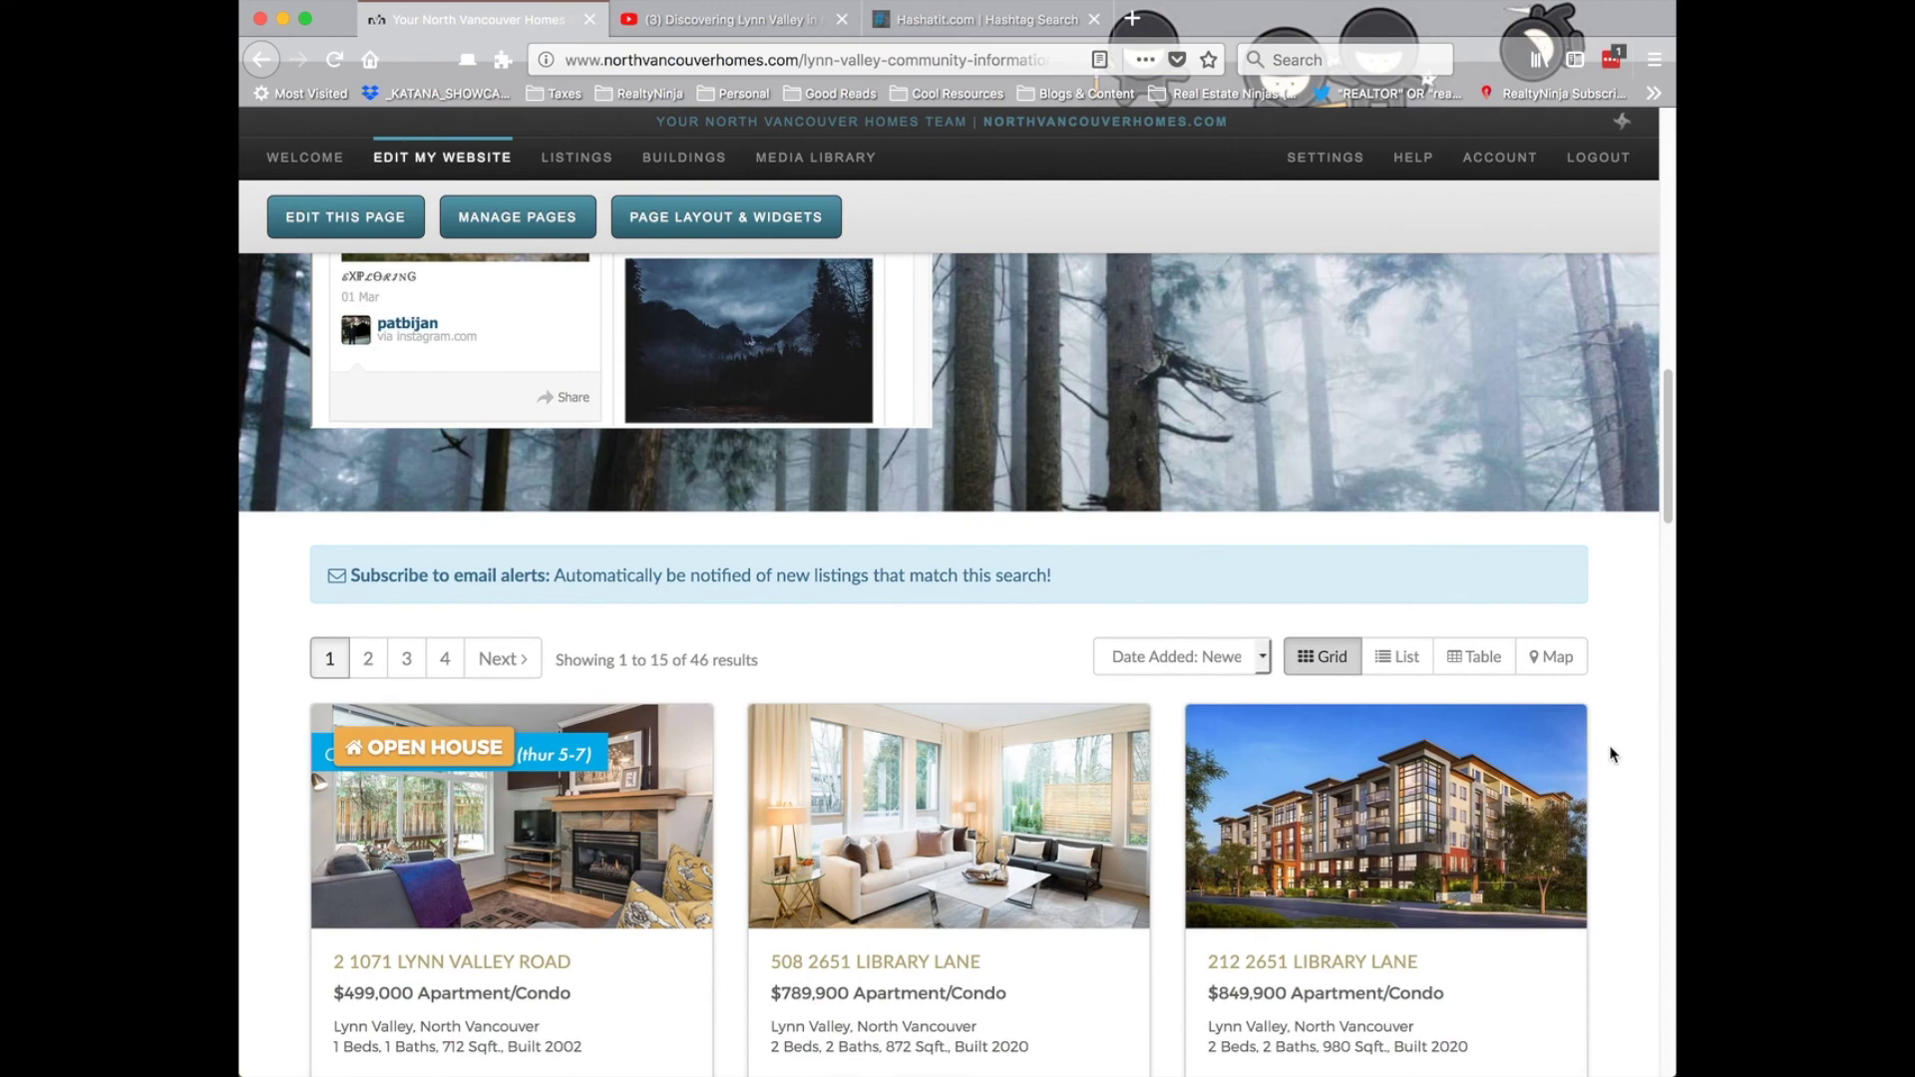
scroll(1606, 752, down, 3)
scroll(1611, 750, down, 1)
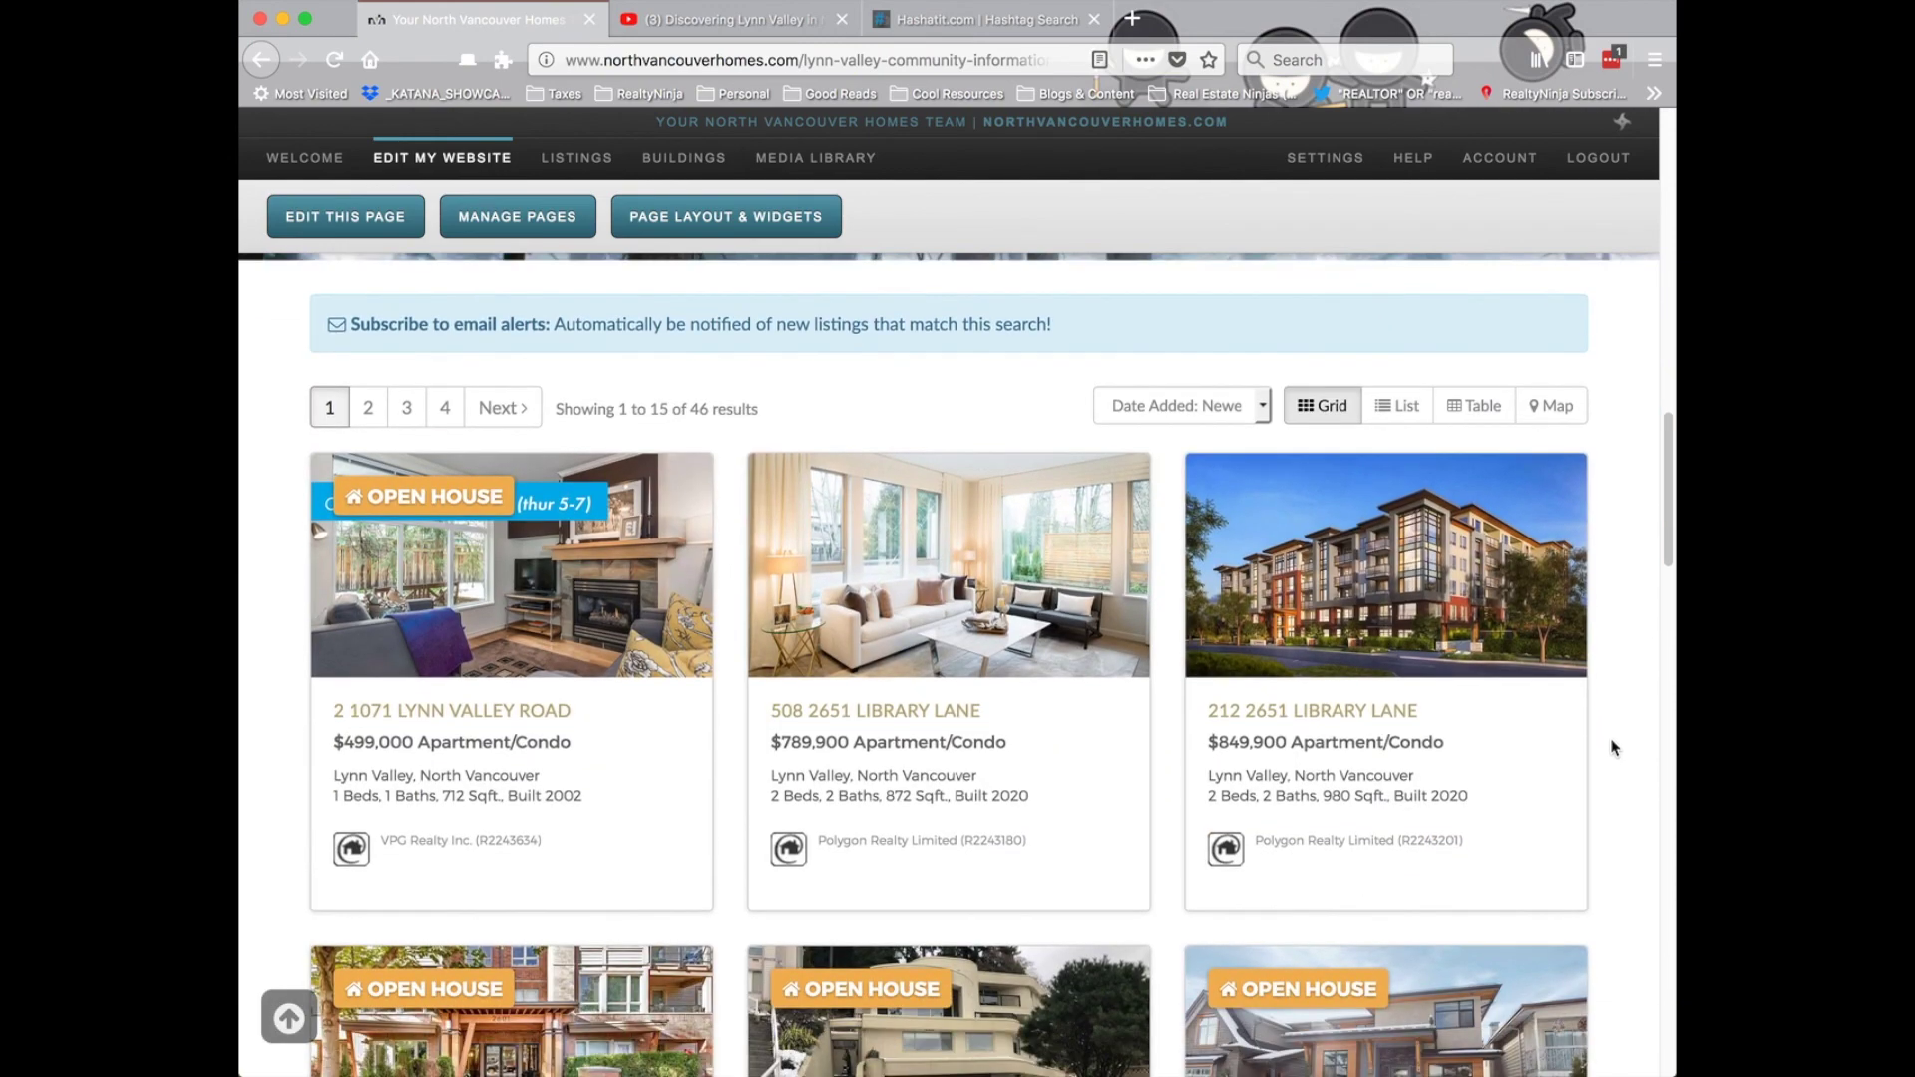
scroll(1613, 748, down, 1)
scroll(1617, 738, up, 15)
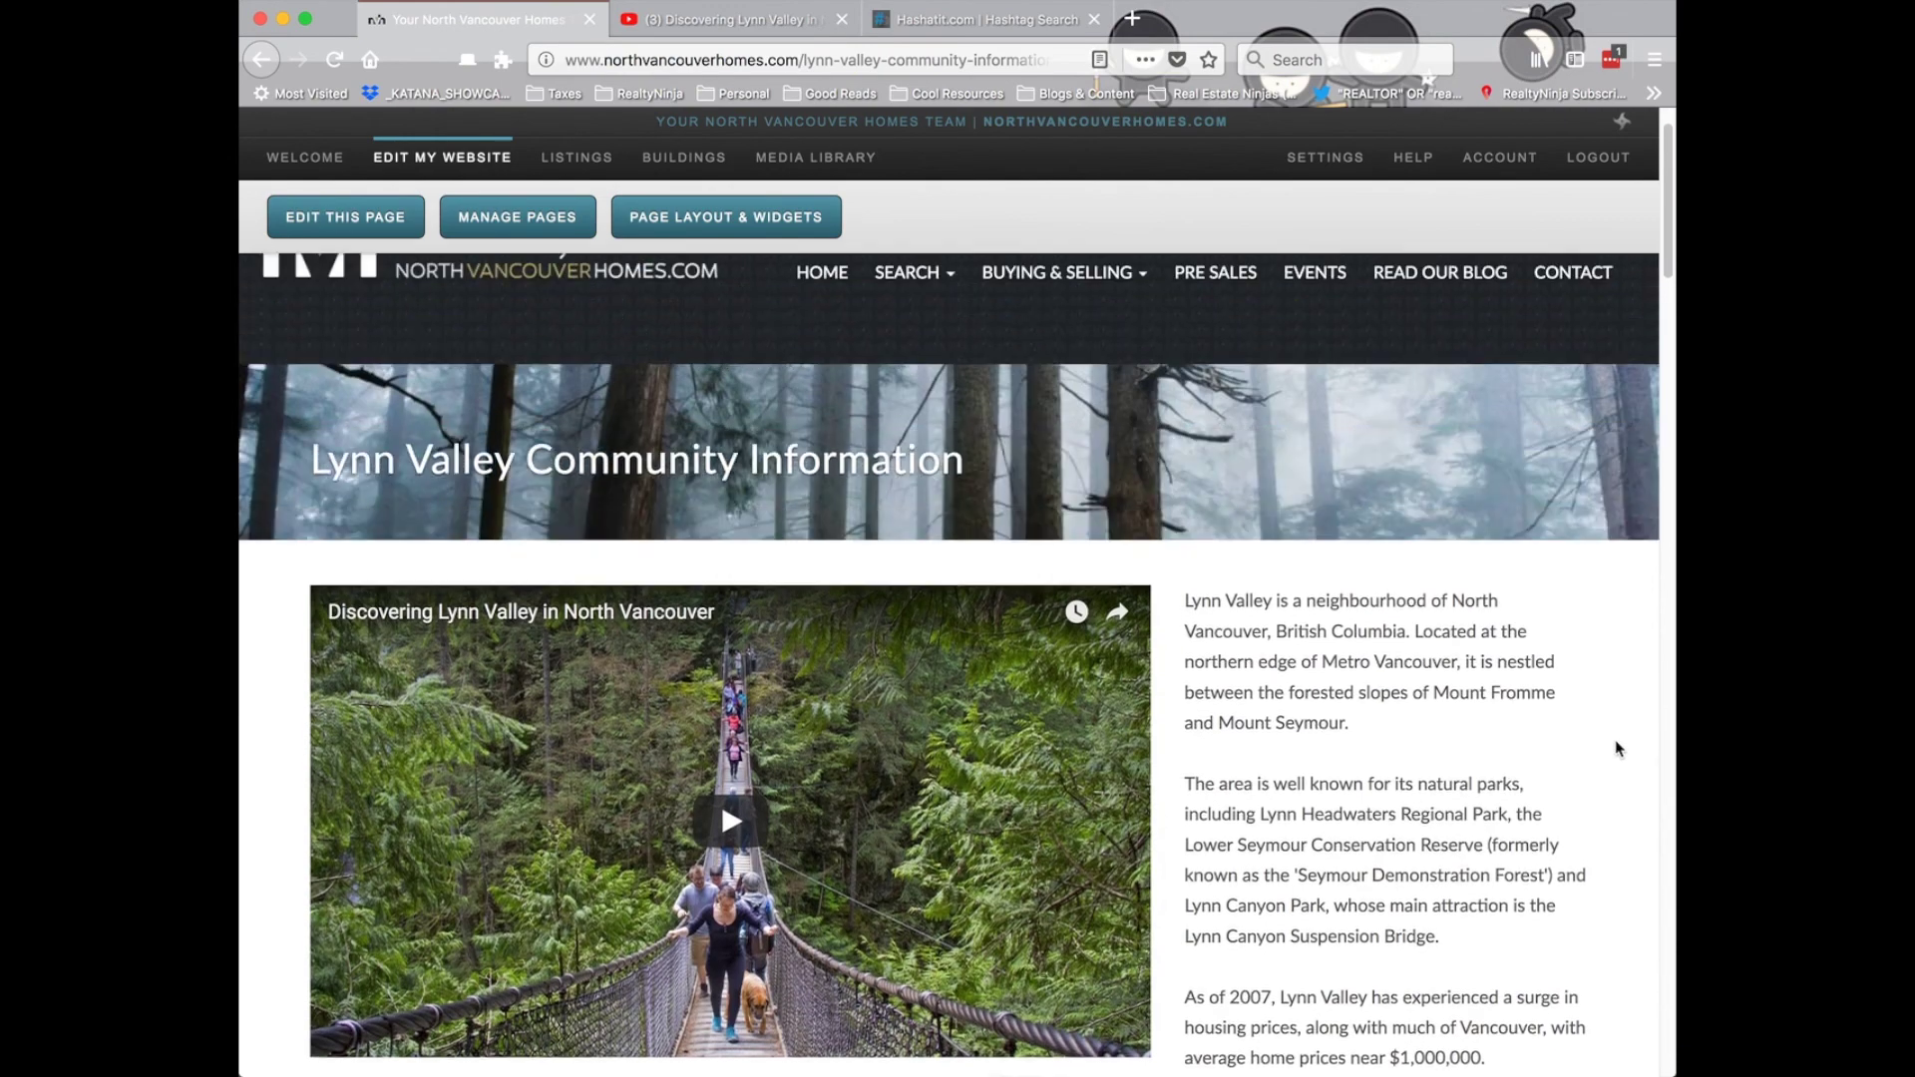
scroll(1618, 748, up, 1)
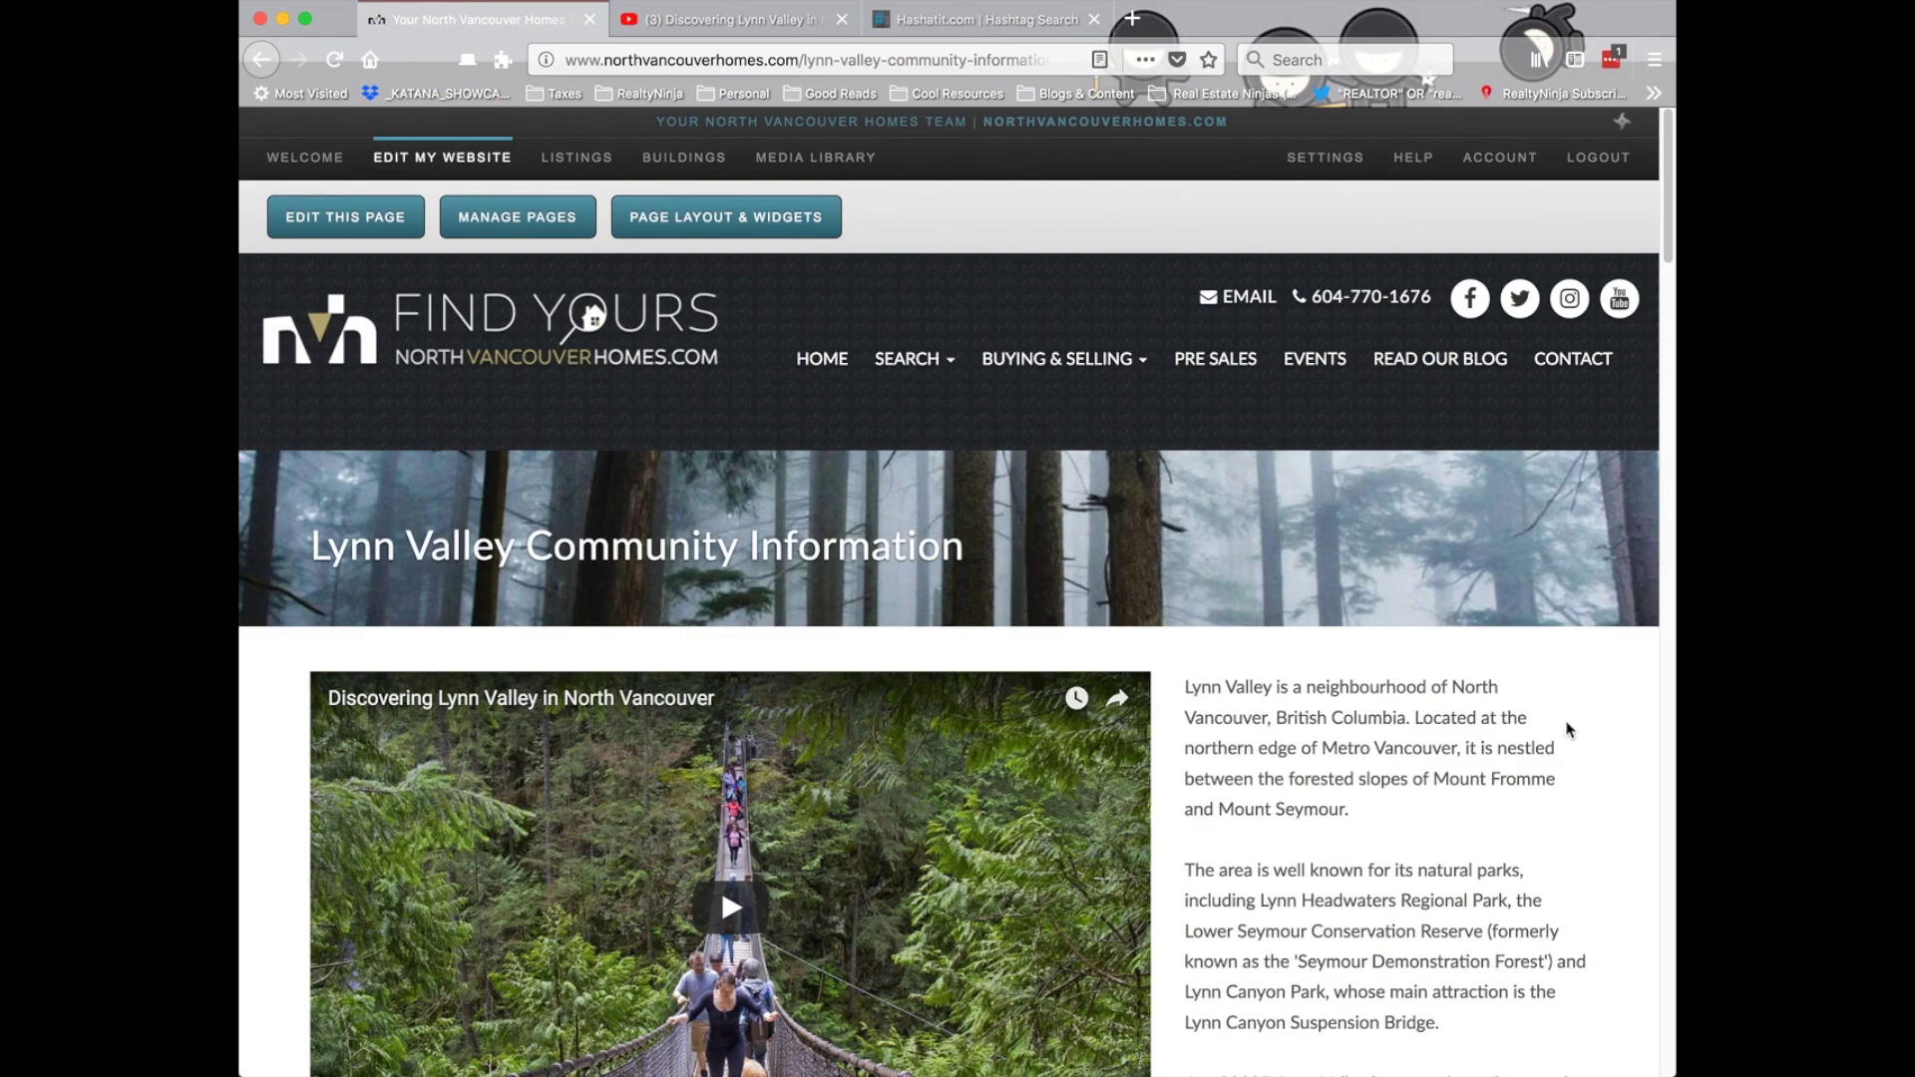
- Check the finished page once more from the header through the listings to the grey contact form and footer
scroll(1566, 729, down, 15)
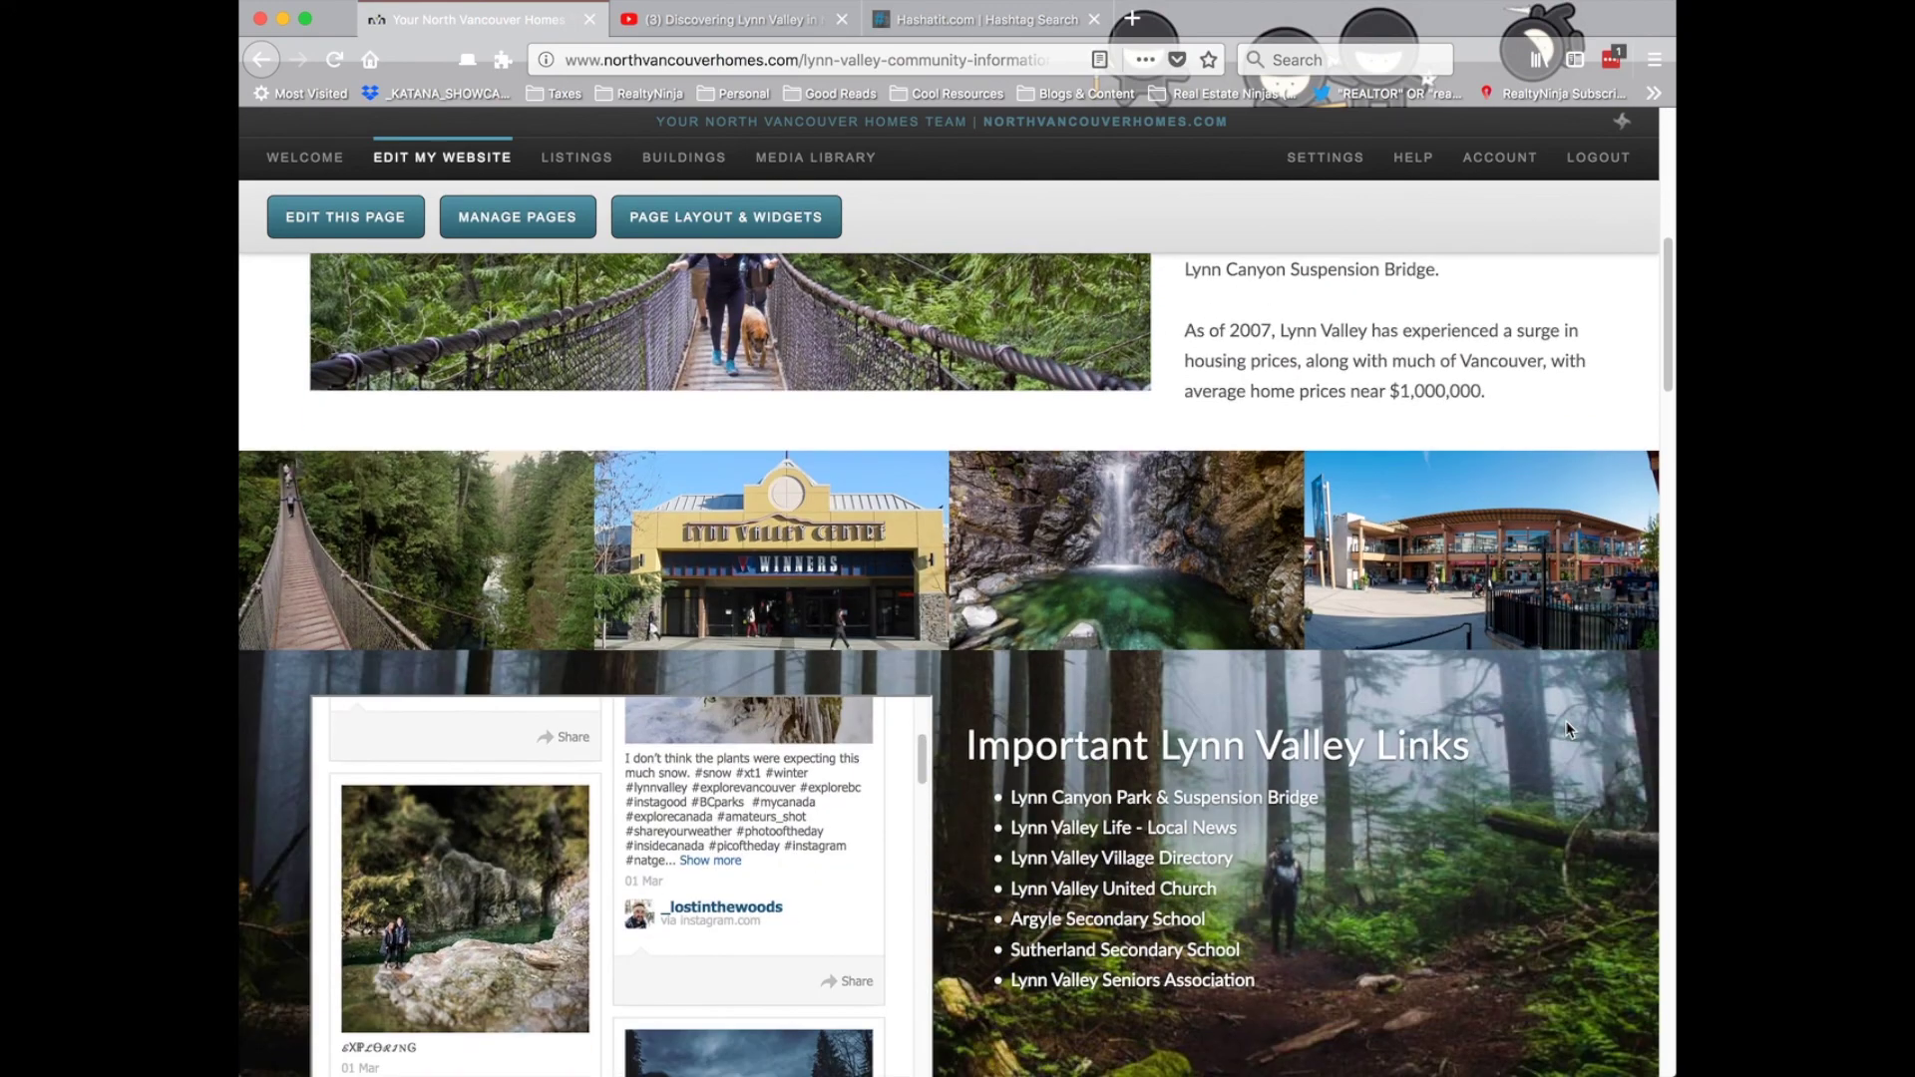
scroll(1565, 729, down, 10)
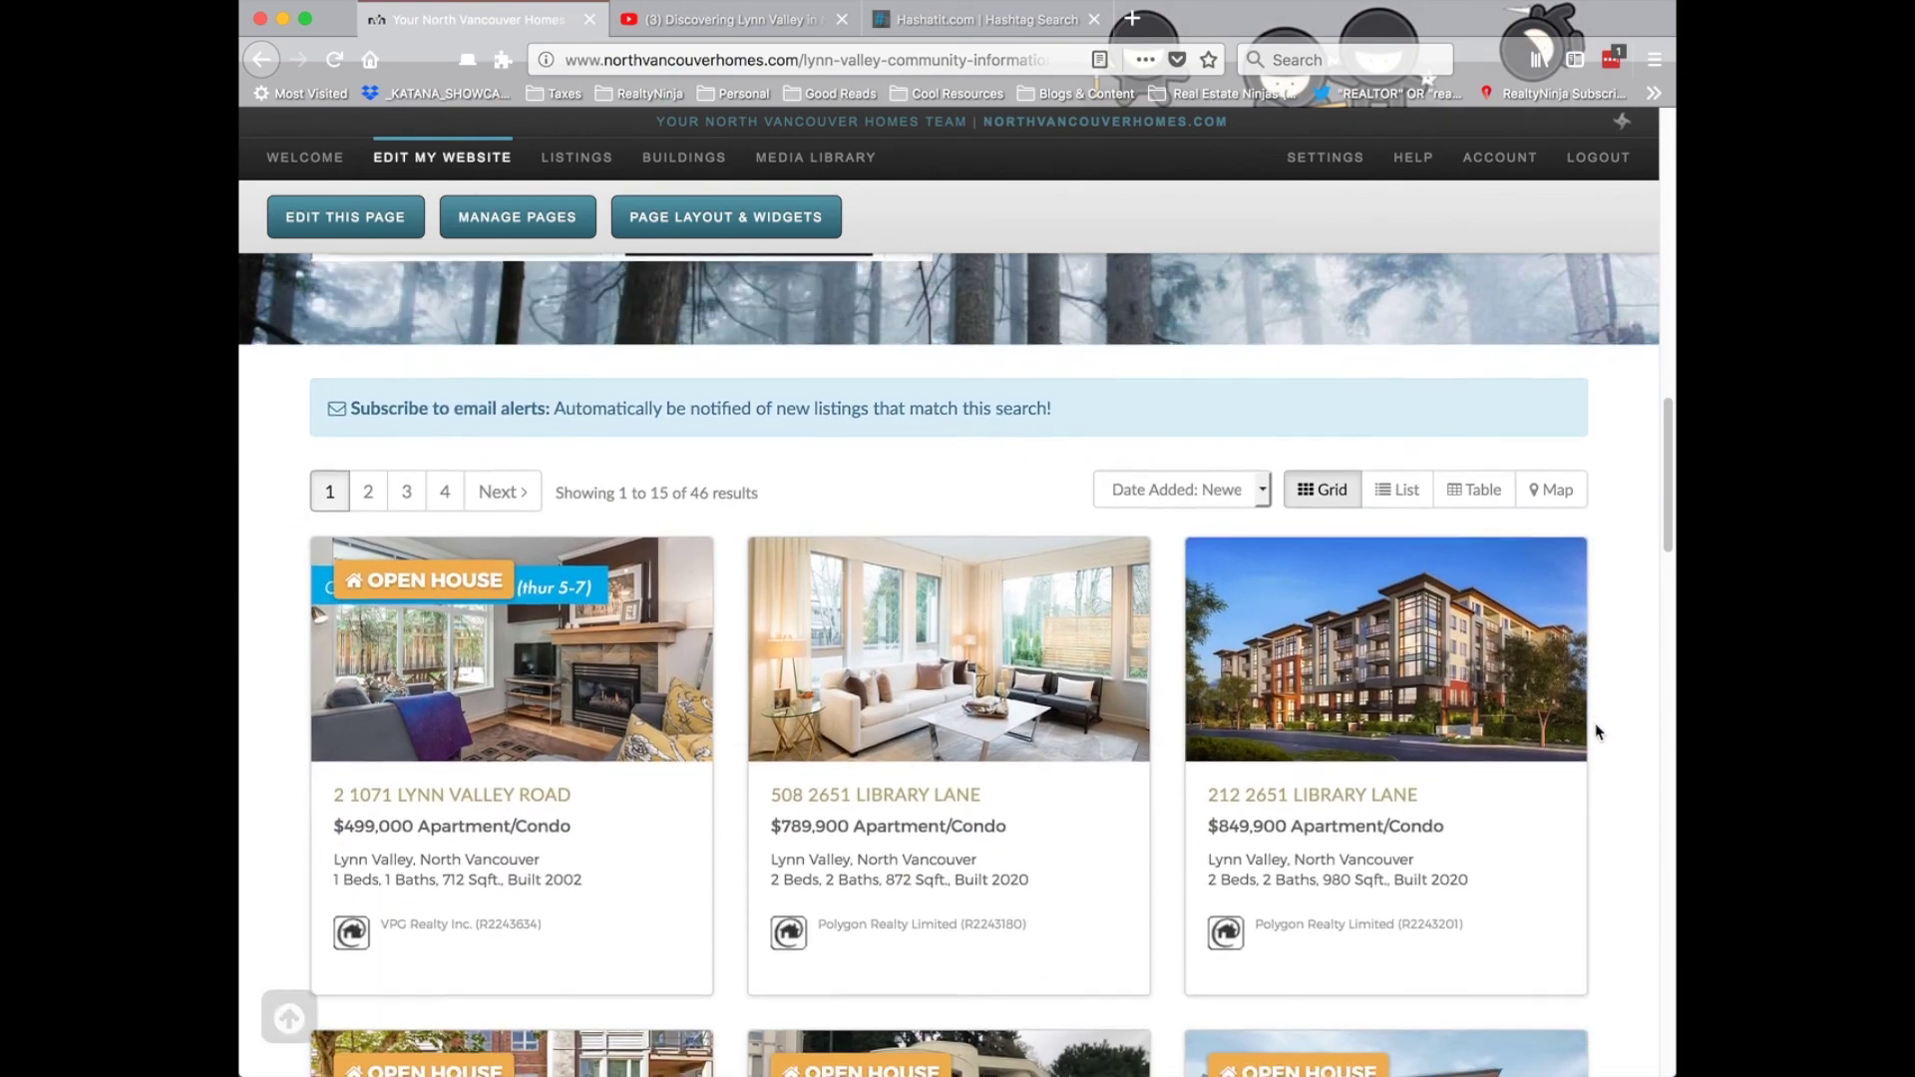
scroll(1596, 731, down, 15)
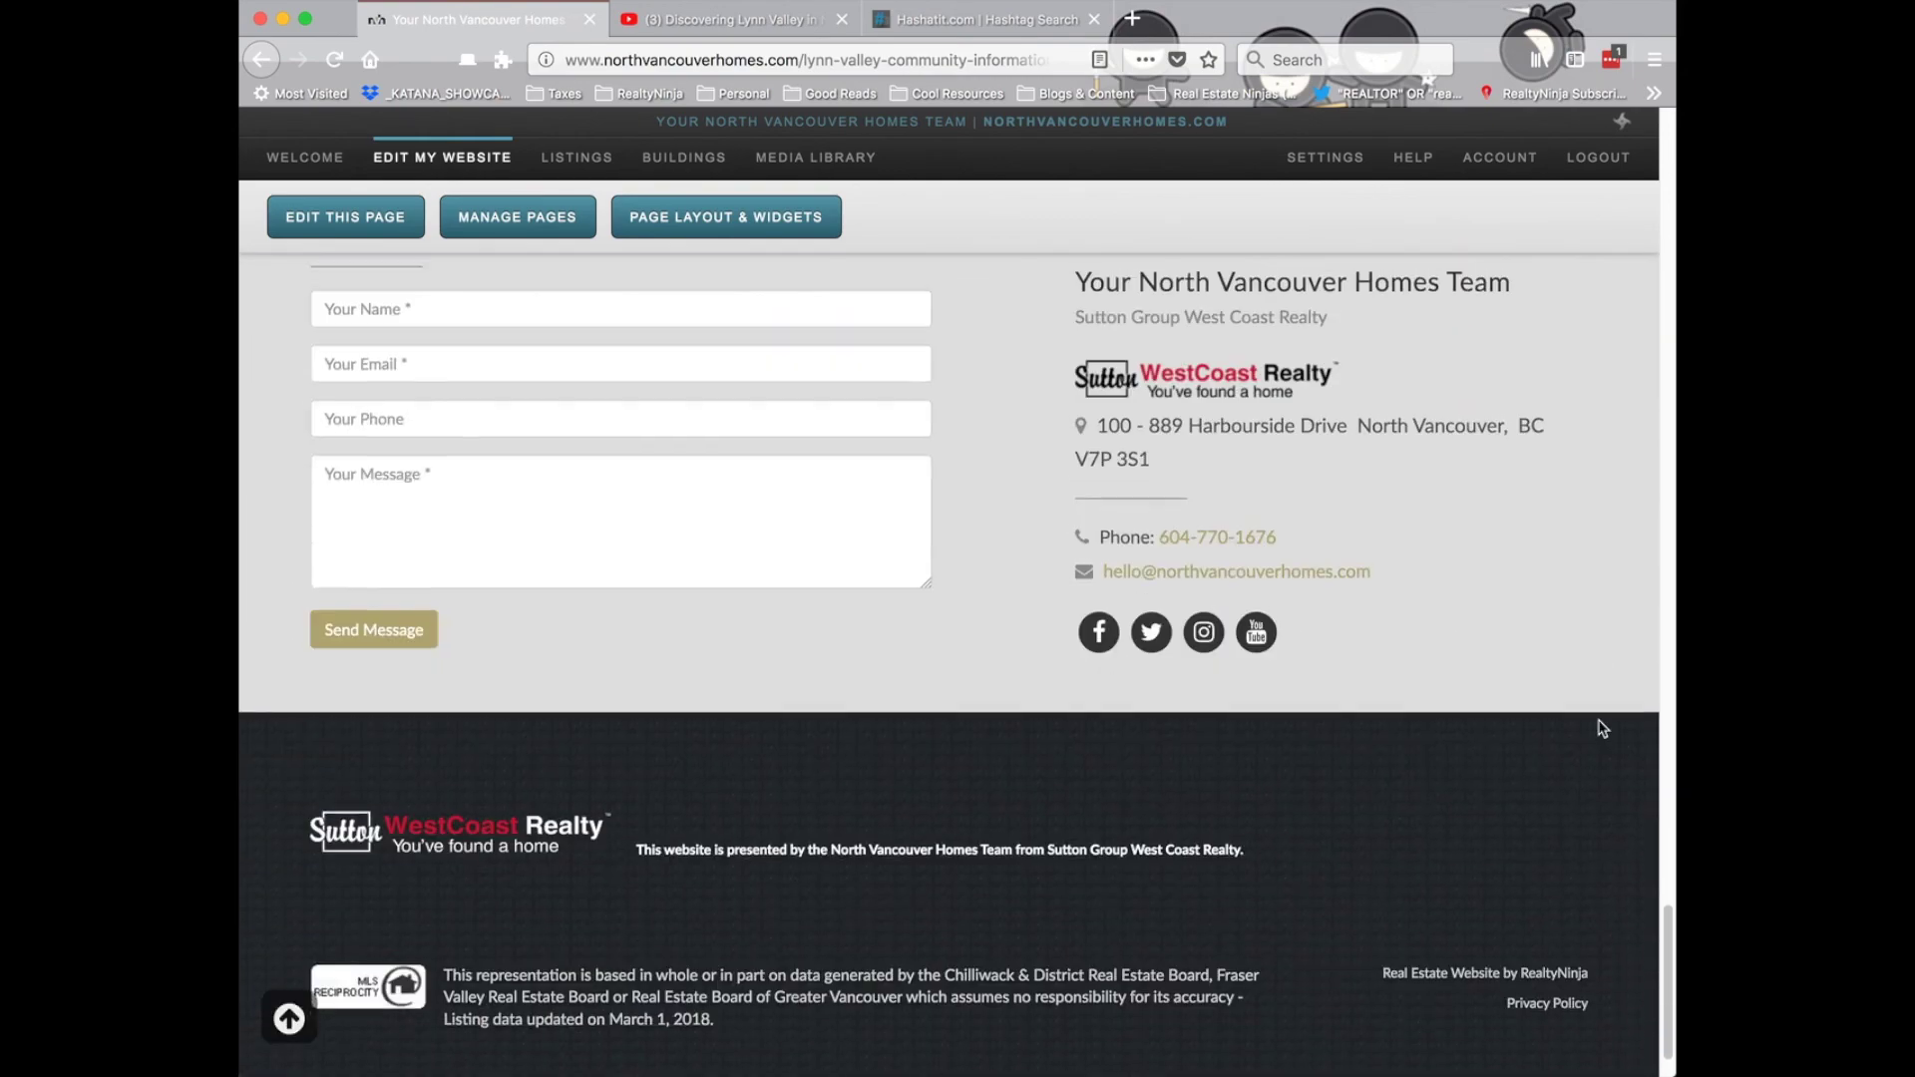
scroll(1602, 725, up, 15)
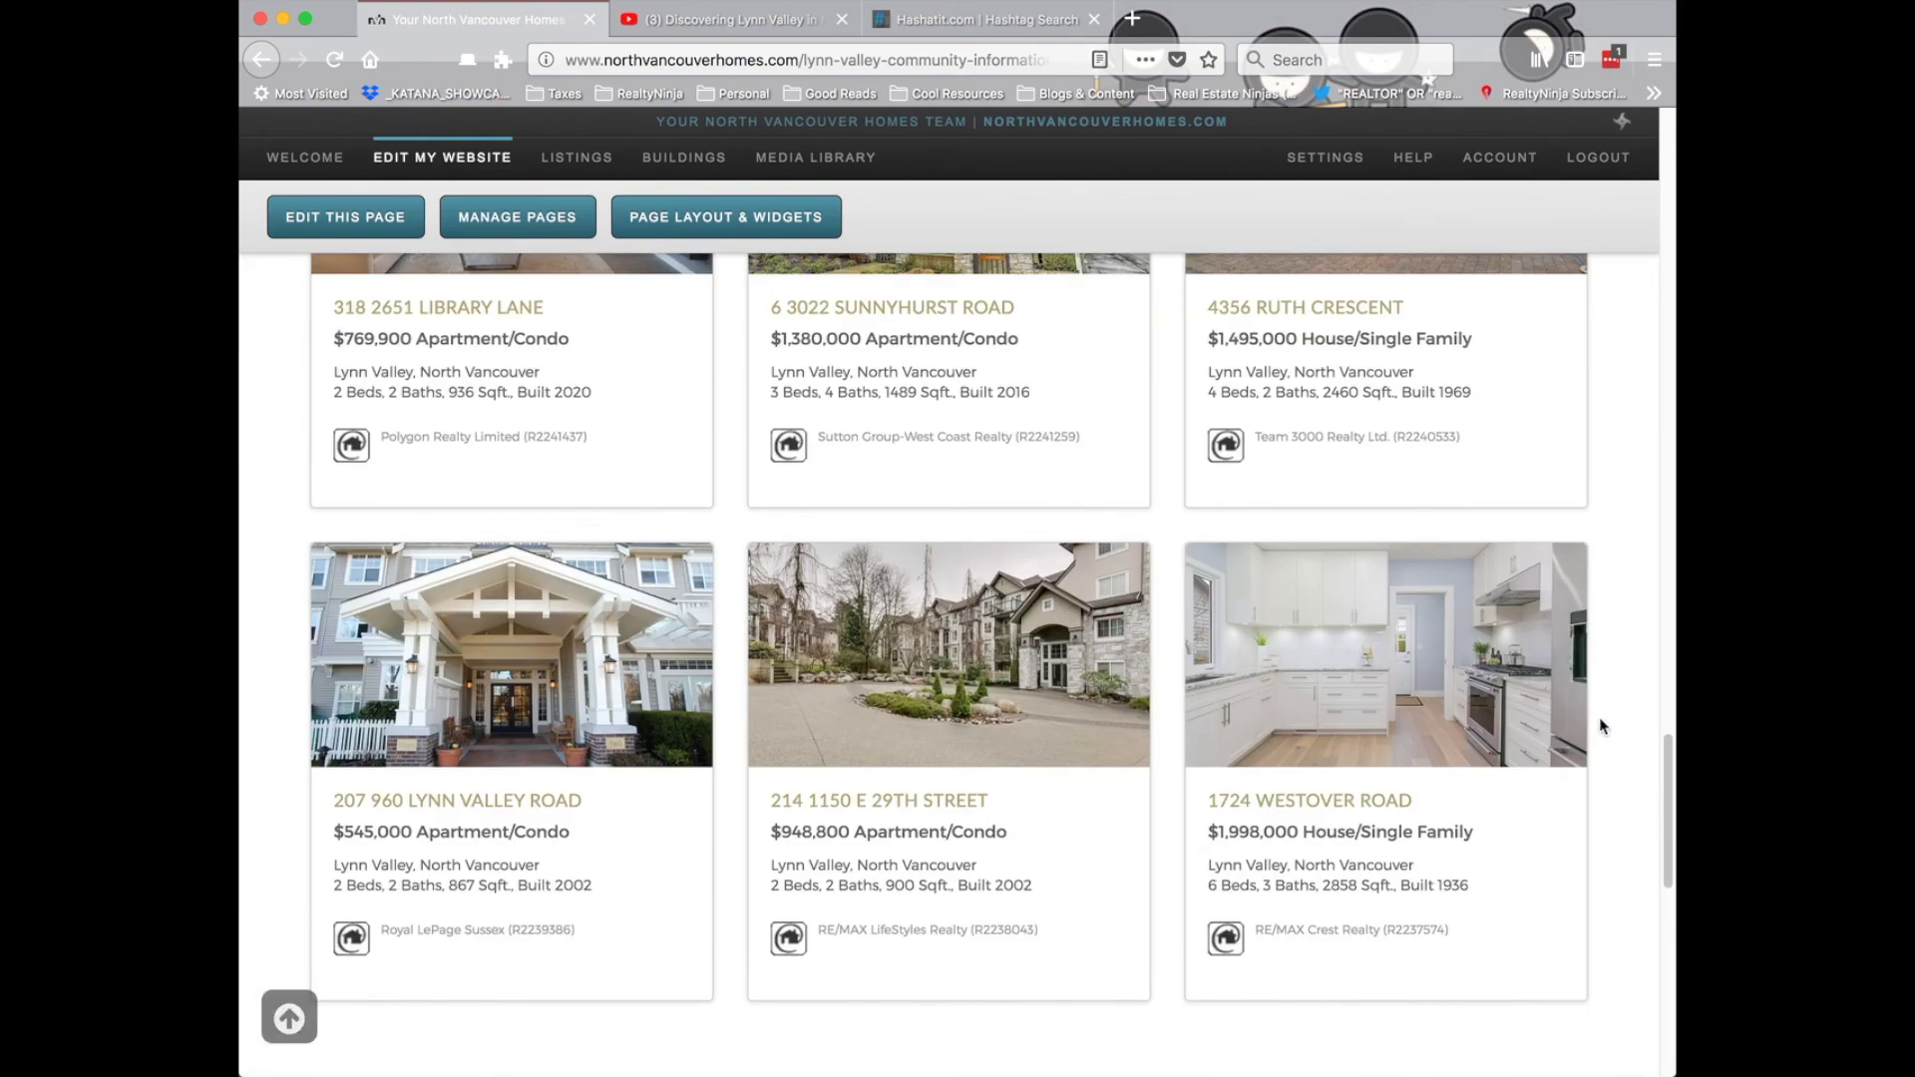
scroll(1601, 728, up, 20)
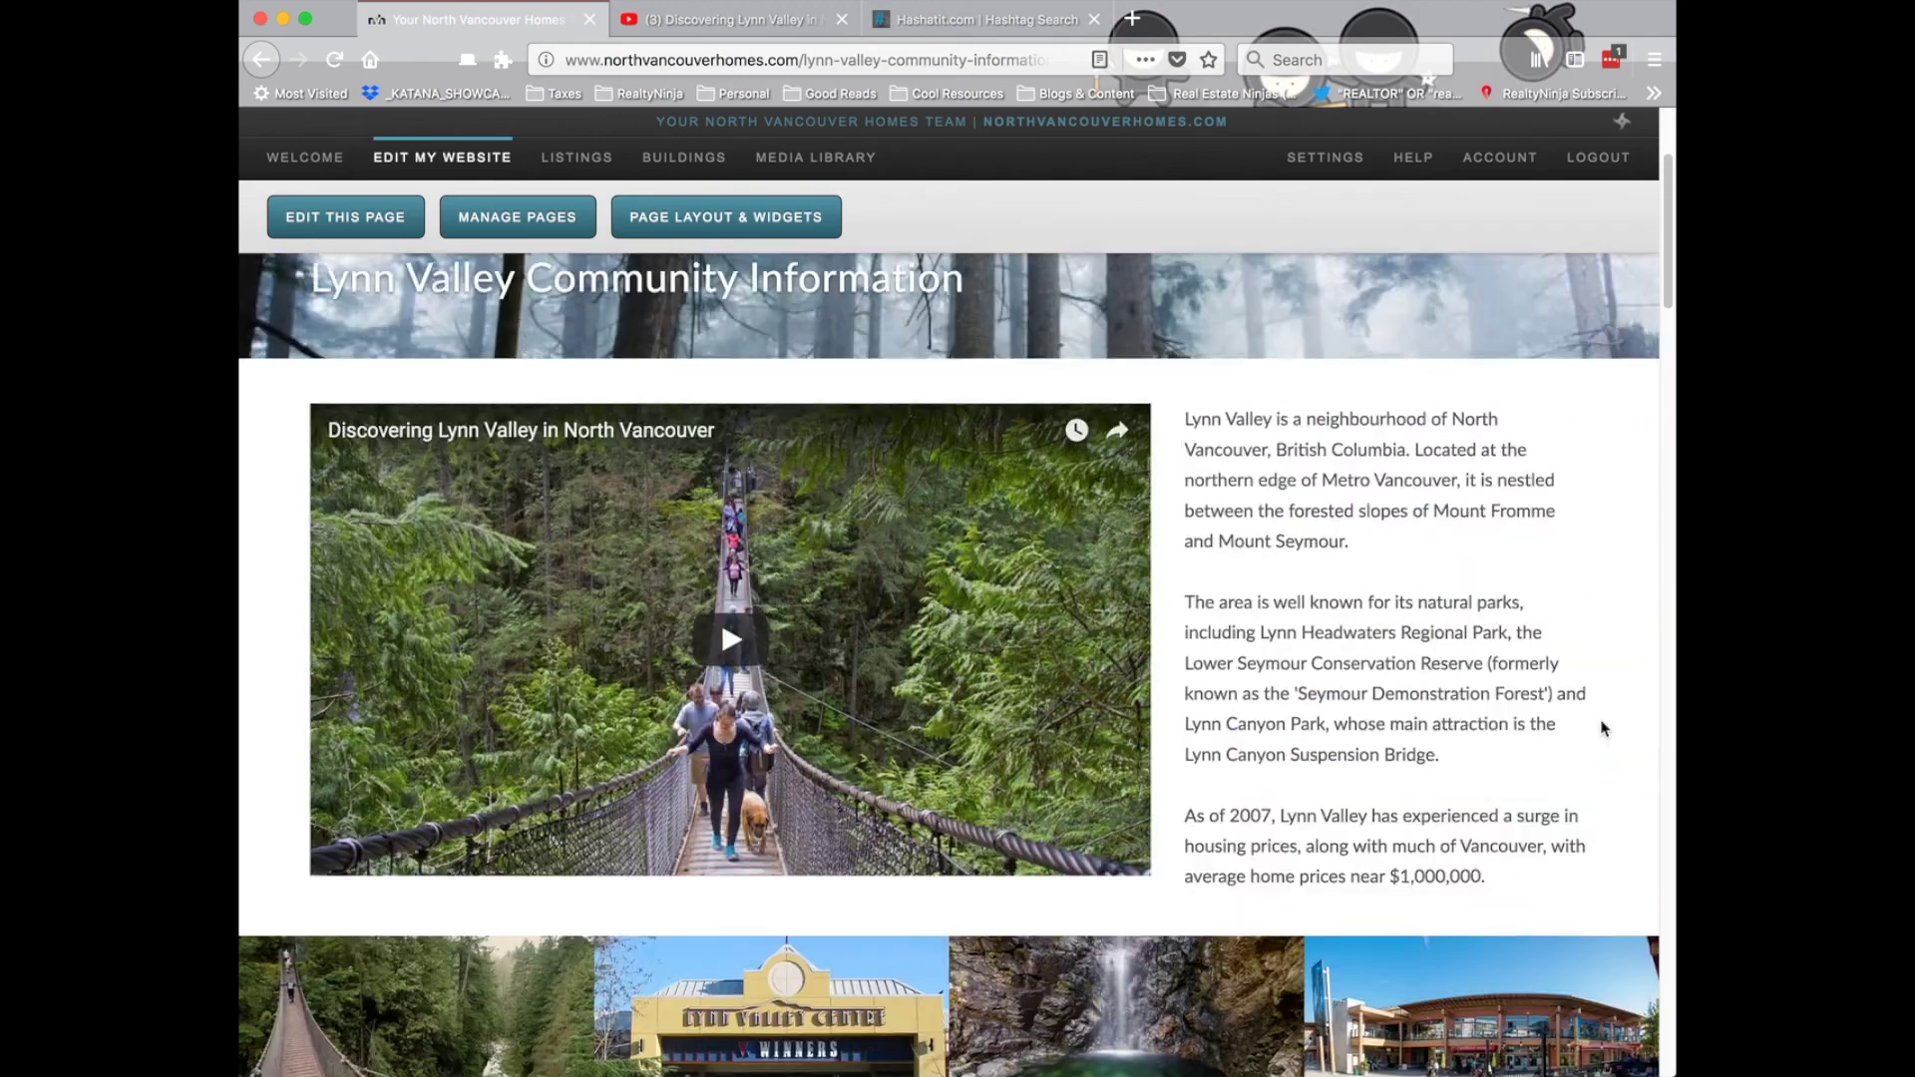